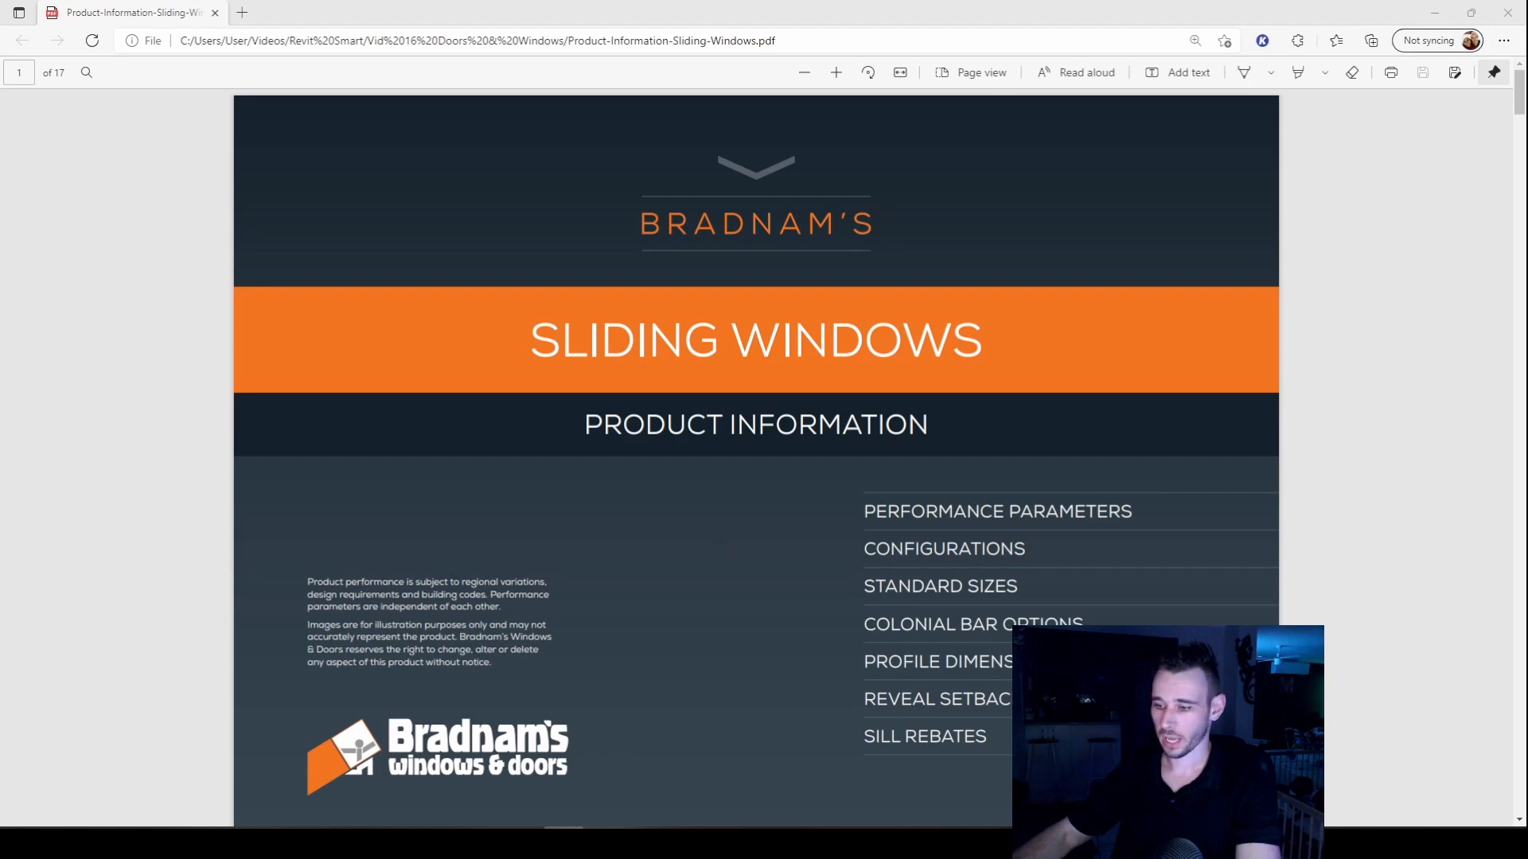
- Look through the sliding windows brochure from the performance parameters and configurations to the Queensland standard sizes page
{"action": "scroll", "coordinate": [753, 404], "scroll_direction": "down", "scroll_amount": 3}
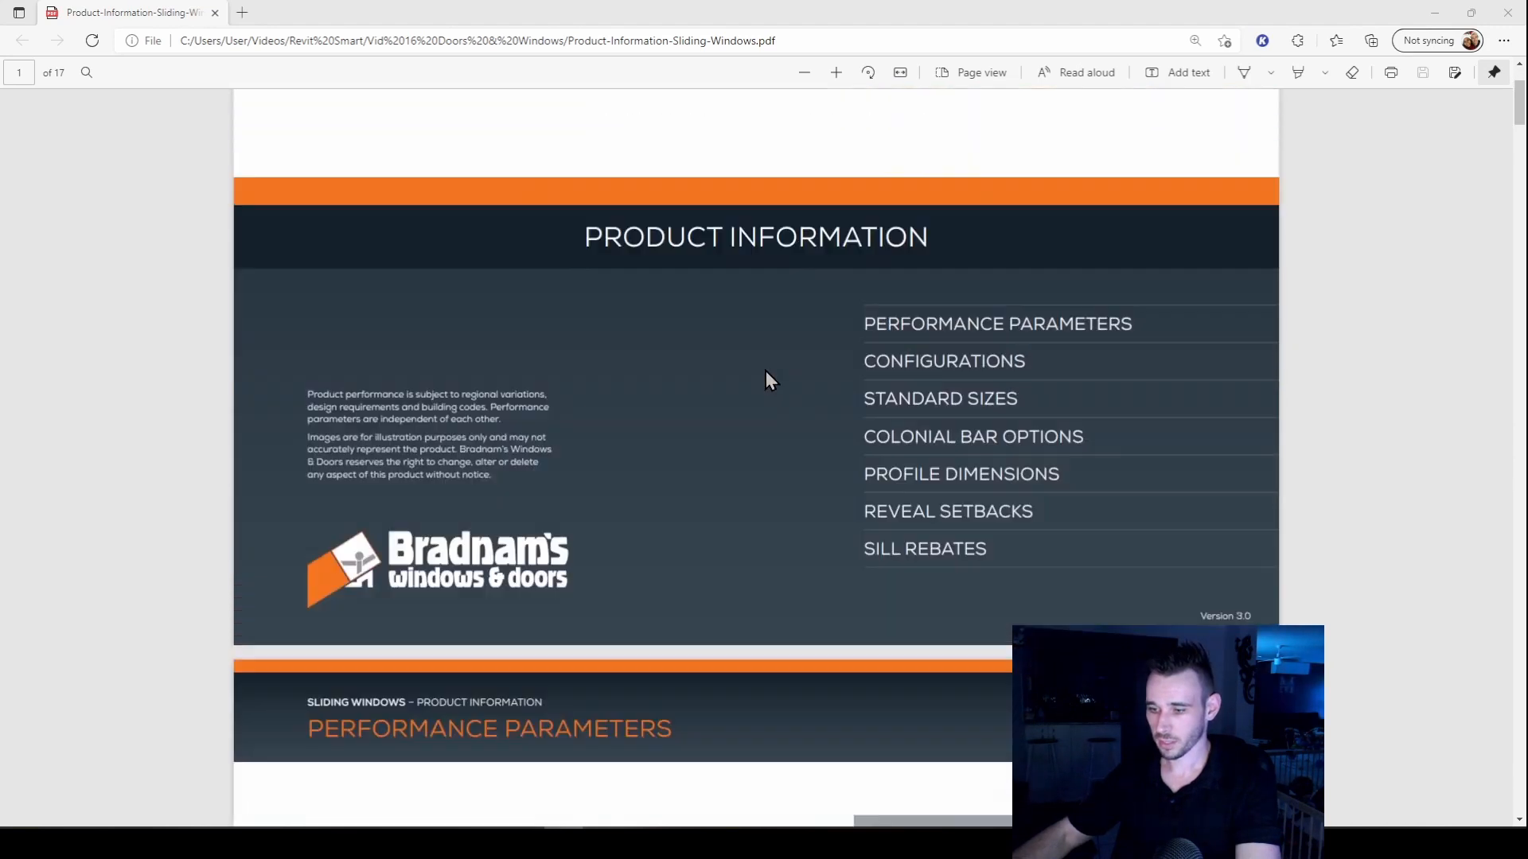
{"action": "scroll", "coordinate": [766, 371], "scroll_direction": "up", "scroll_amount": 3}
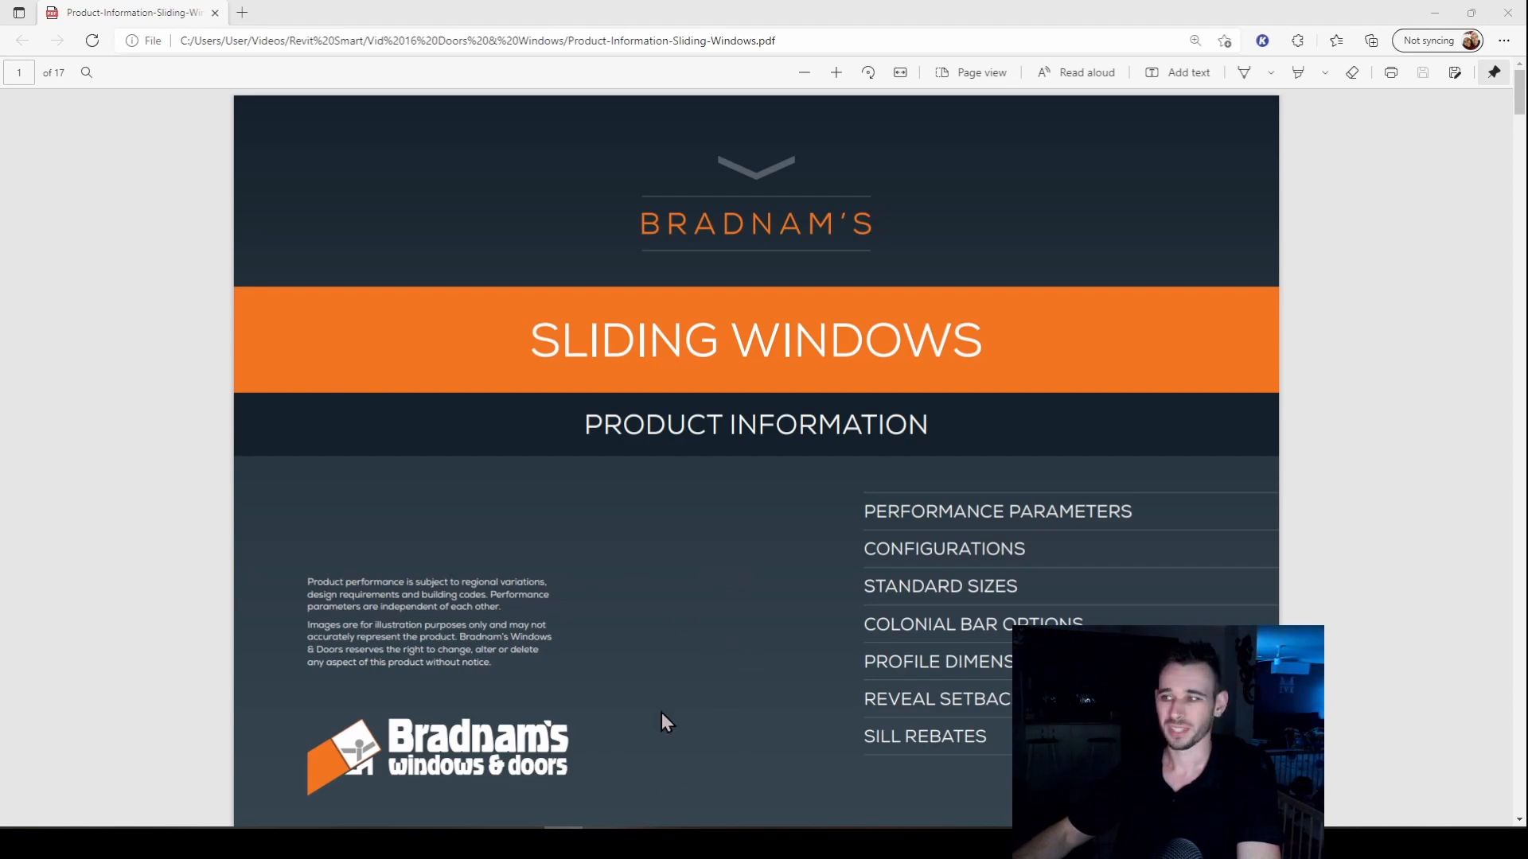
{"action": "scroll", "coordinate": [674, 574], "scroll_direction": "down", "scroll_amount": 2}
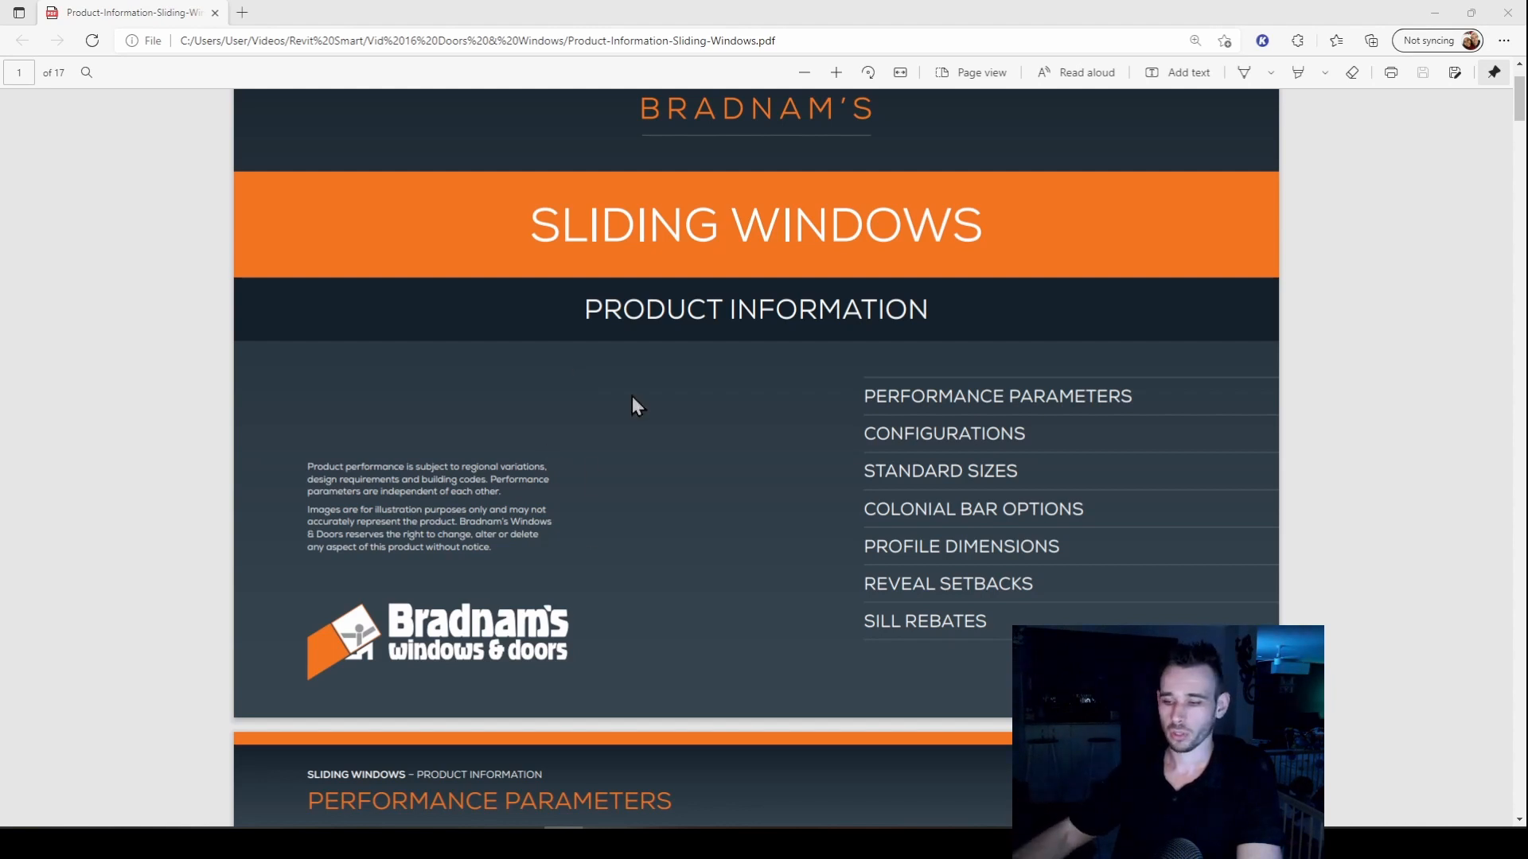
{"action": "scroll", "coordinate": [637, 390], "scroll_direction": "down", "scroll_amount": 10}
{"action": "scroll", "coordinate": [533, 270], "scroll_direction": "up", "scroll_amount": 3}
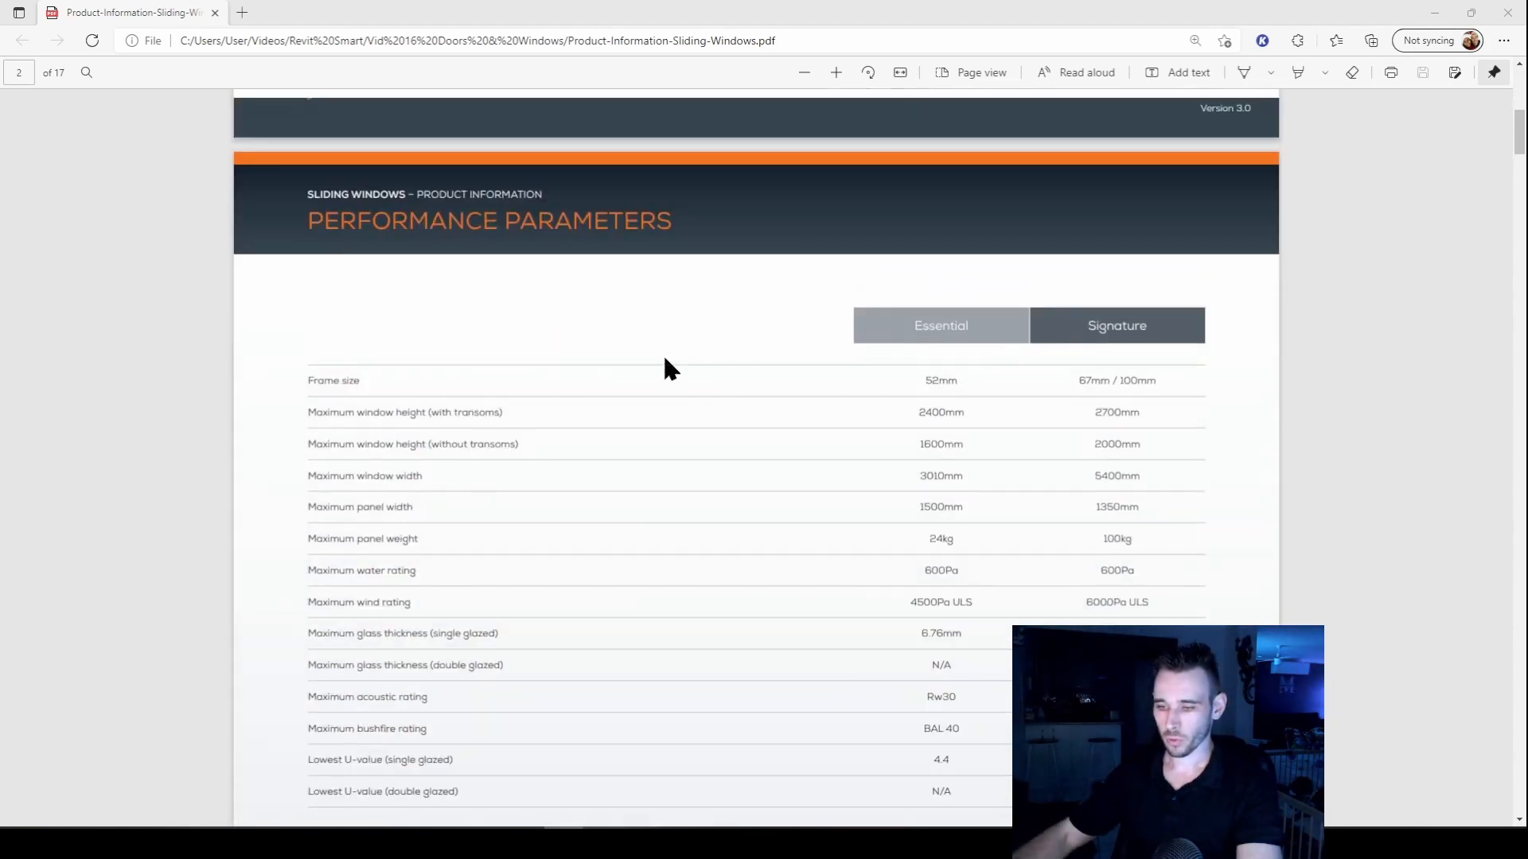
{"action": "scroll", "coordinate": [1001, 360], "scroll_direction": "down", "scroll_amount": 8}
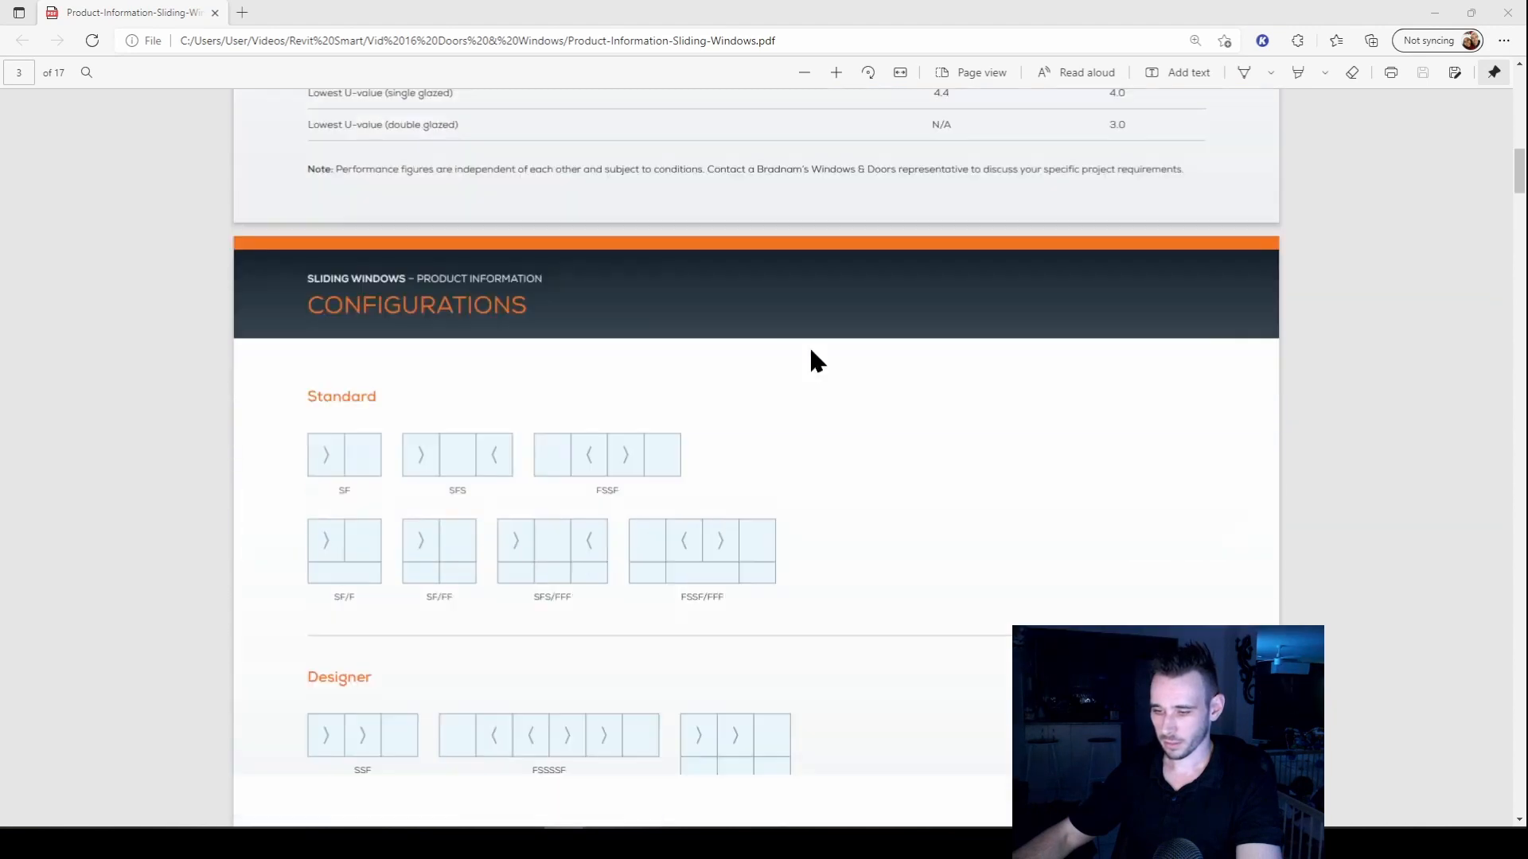
{"action": "scroll", "coordinate": [811, 351], "scroll_direction": "down", "scroll_amount": 10}
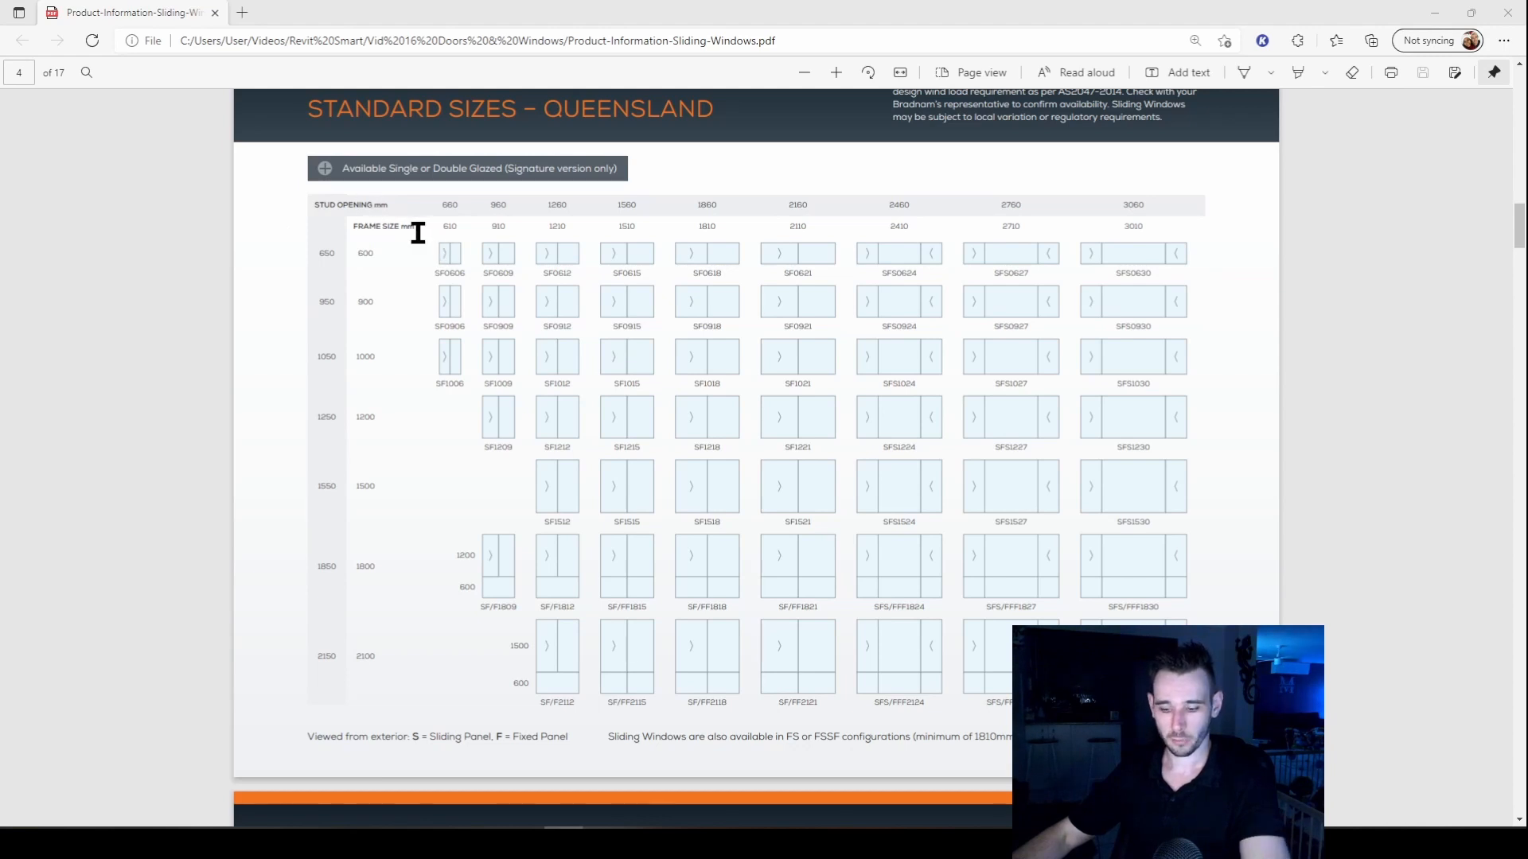
- Examine the stud opening and frame size headings of the Queensland standard sizes table
{"action": "scroll", "coordinate": [392, 231], "scroll_direction": "up", "scroll_amount": 3, "text": "ctrl"}
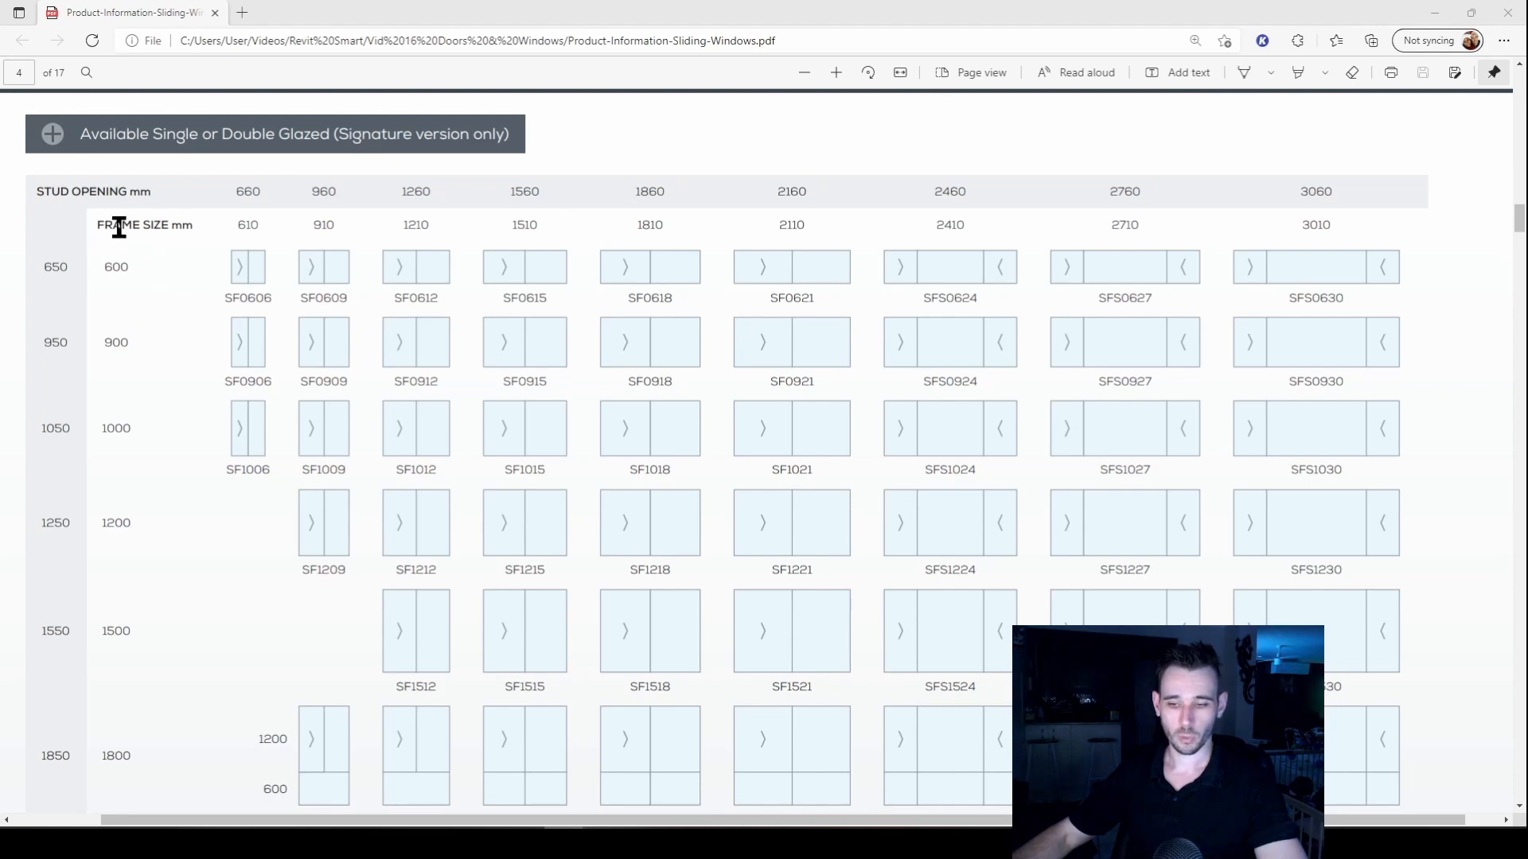
{"action": "left_click_drag", "start_coordinate": [97, 226], "coordinate": [194, 228]}
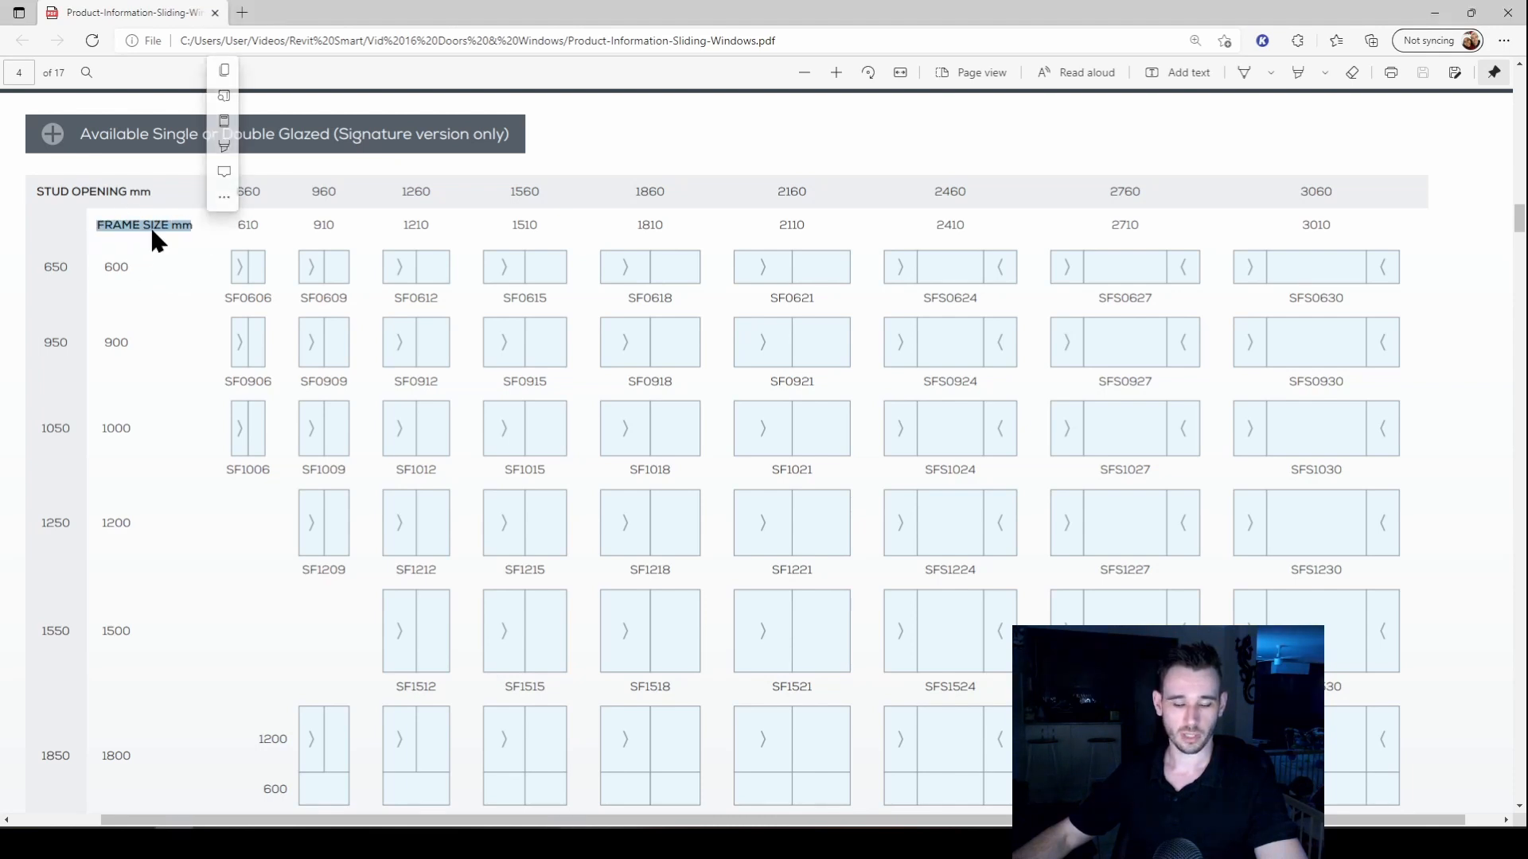
{"action": "left_click", "coordinate": [150, 225]}
{"action": "left_click_drag", "start_coordinate": [35, 186], "coordinate": [153, 189]}
{"action": "left_click", "coordinate": [145, 232]}
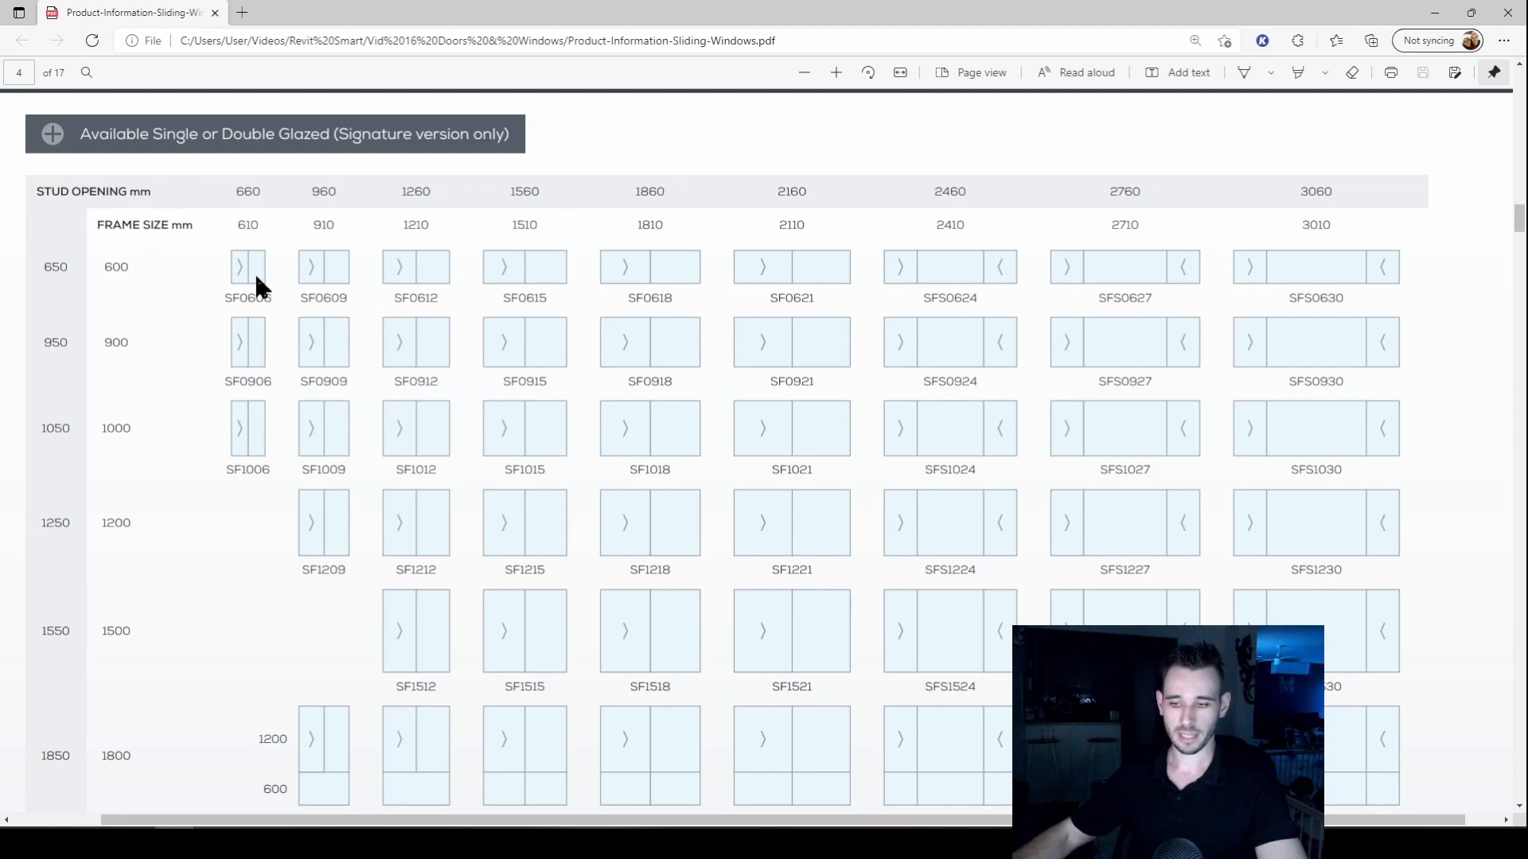
- Compare the frame heights and widths with the window codes in the size table, starting at the 600 mm row
{"action": "scroll", "coordinate": [704, 274], "scroll_direction": "down", "scroll_amount": 2}
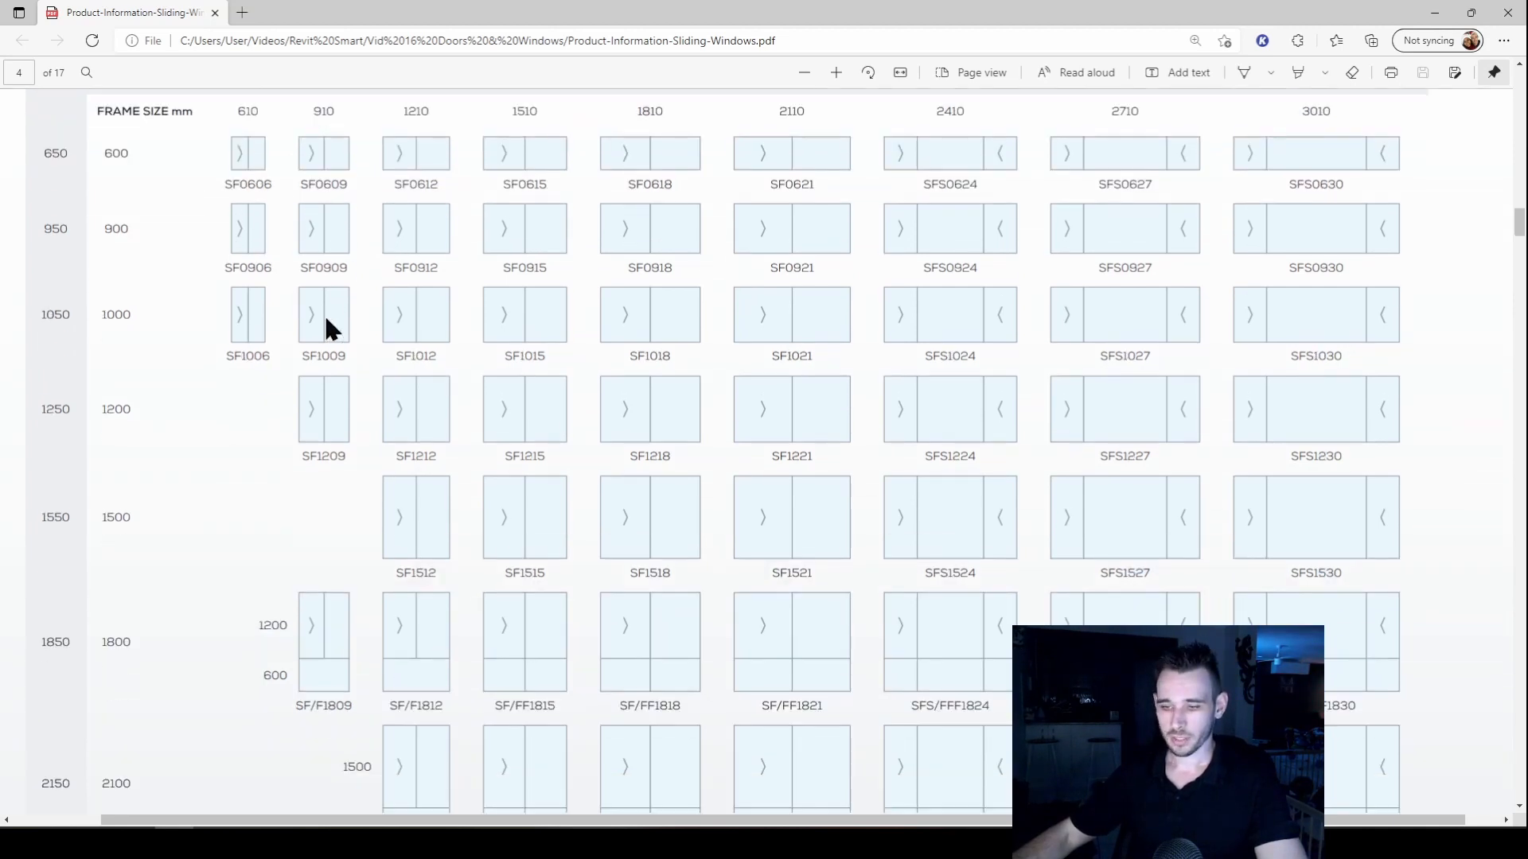
{"action": "scroll", "coordinate": [325, 312], "scroll_direction": "down", "scroll_amount": 2, "text": "ctrl"}
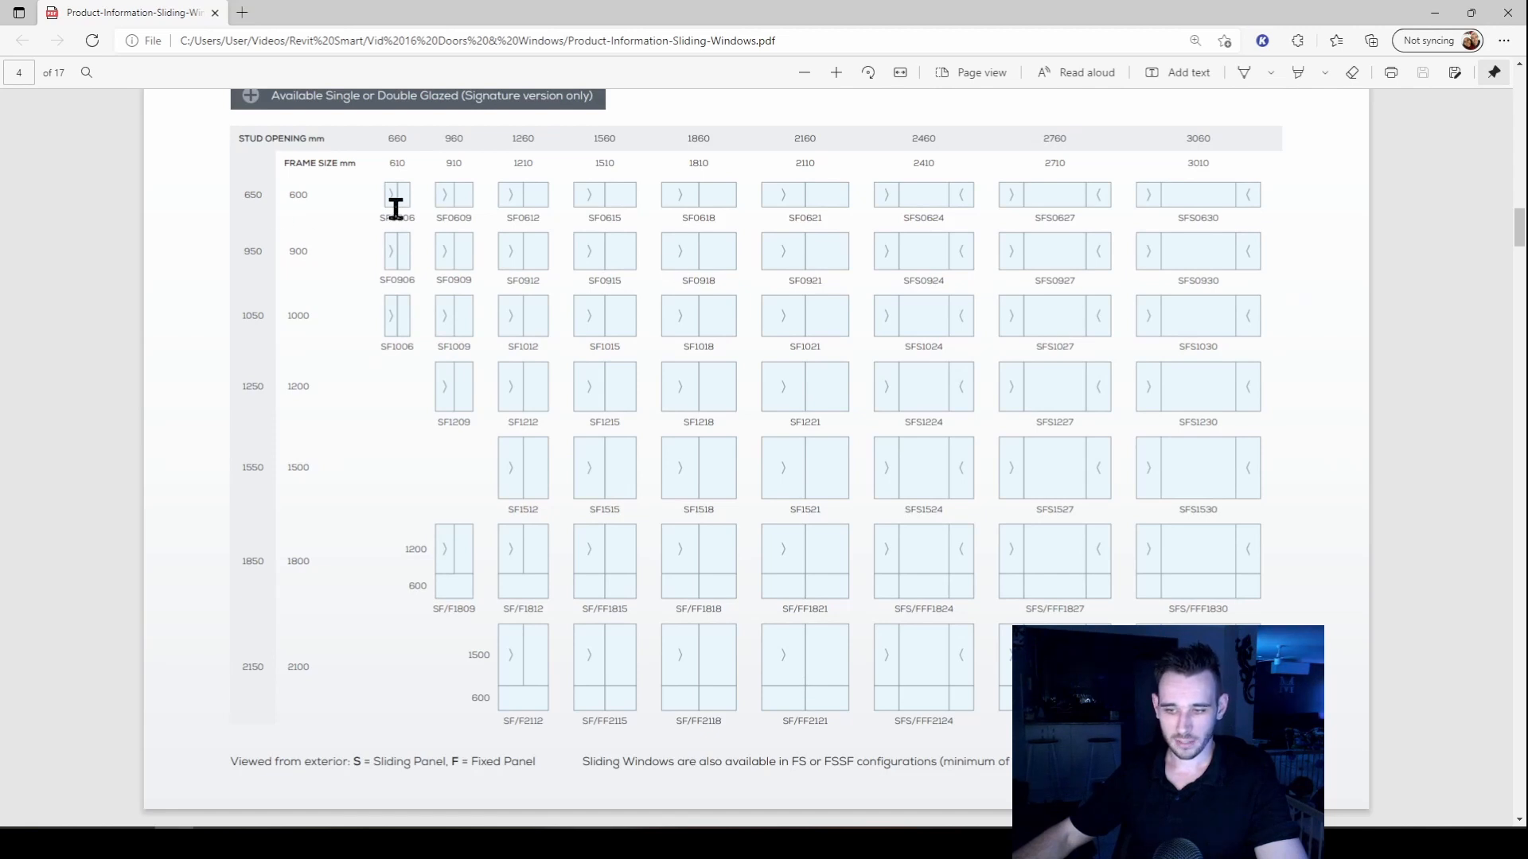
{"action": "scroll", "coordinate": [393, 205], "scroll_direction": "up", "scroll_amount": 1, "text": "ctrl"}
{"action": "scroll", "coordinate": [171, 191], "scroll_direction": "down", "scroll_amount": 1, "text": "ctrl"}
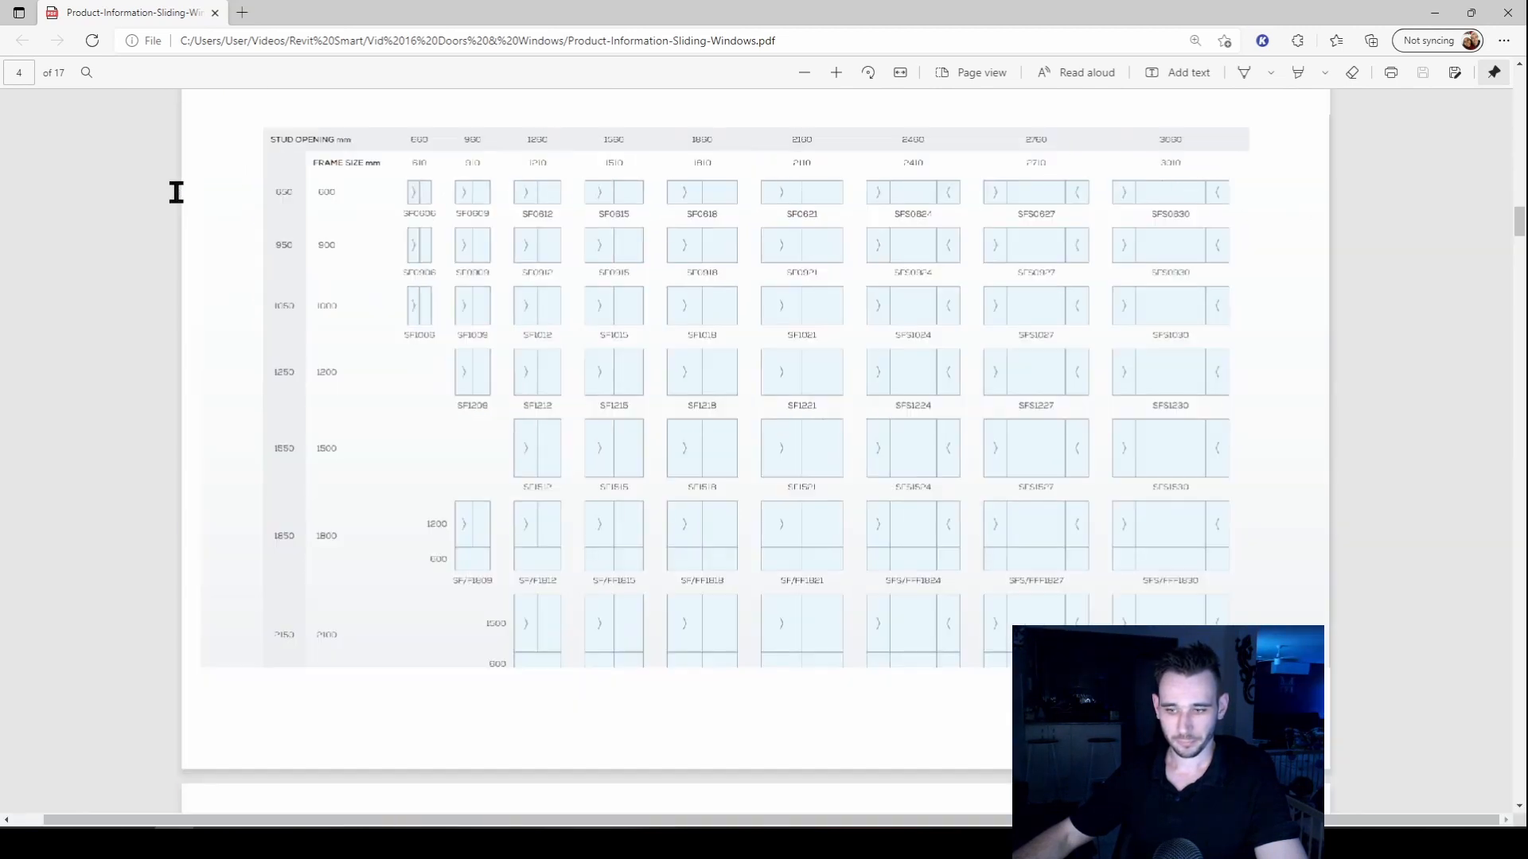
{"action": "scroll", "coordinate": [319, 199], "scroll_direction": "up", "scroll_amount": 1, "text": "ctrl"}
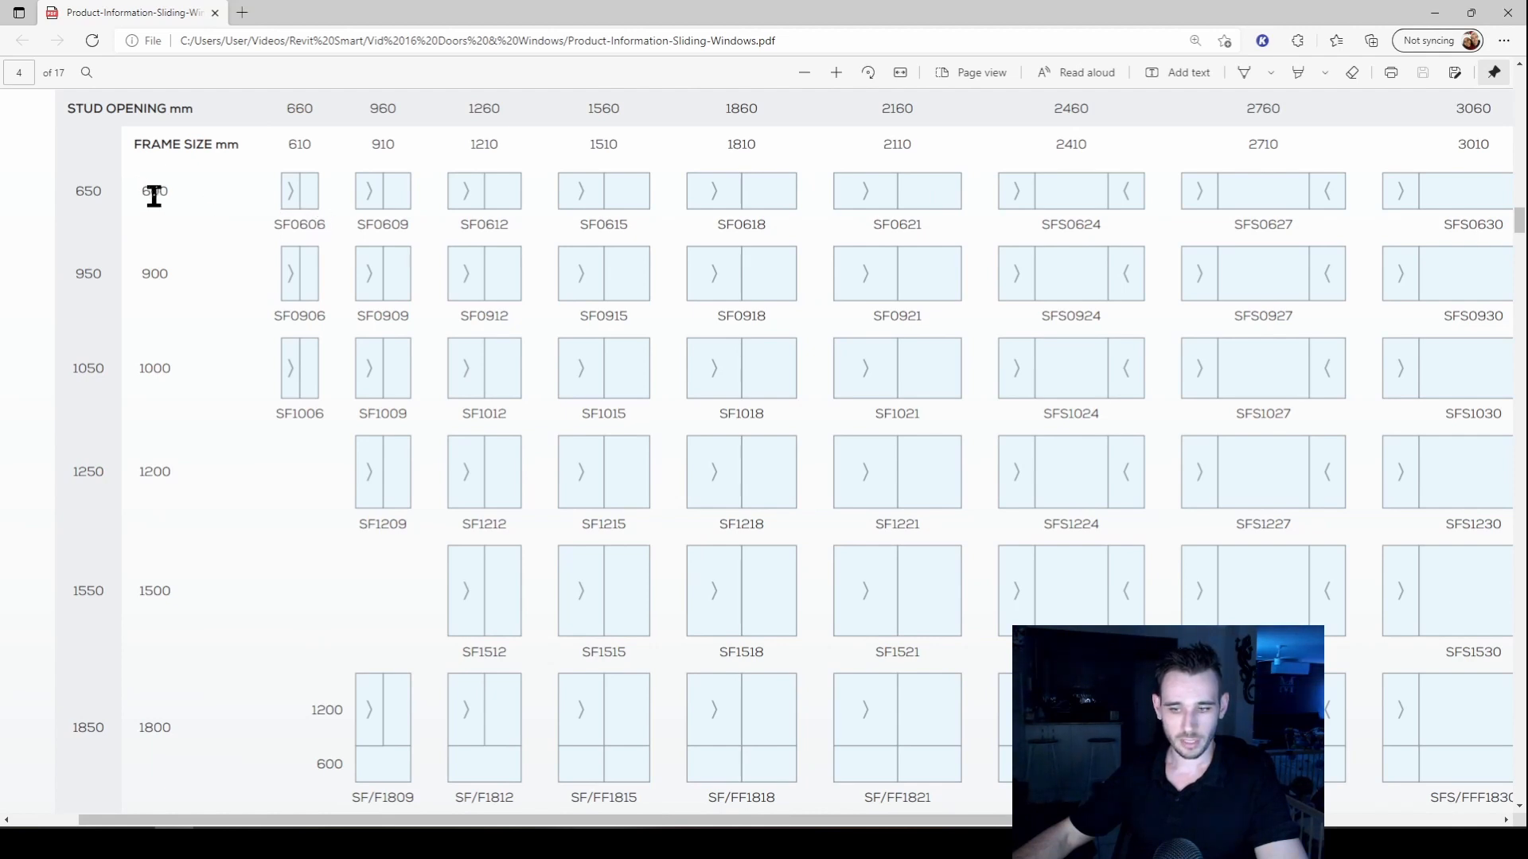
{"action": "left_click_drag", "start_coordinate": [136, 191], "coordinate": [165, 191]}
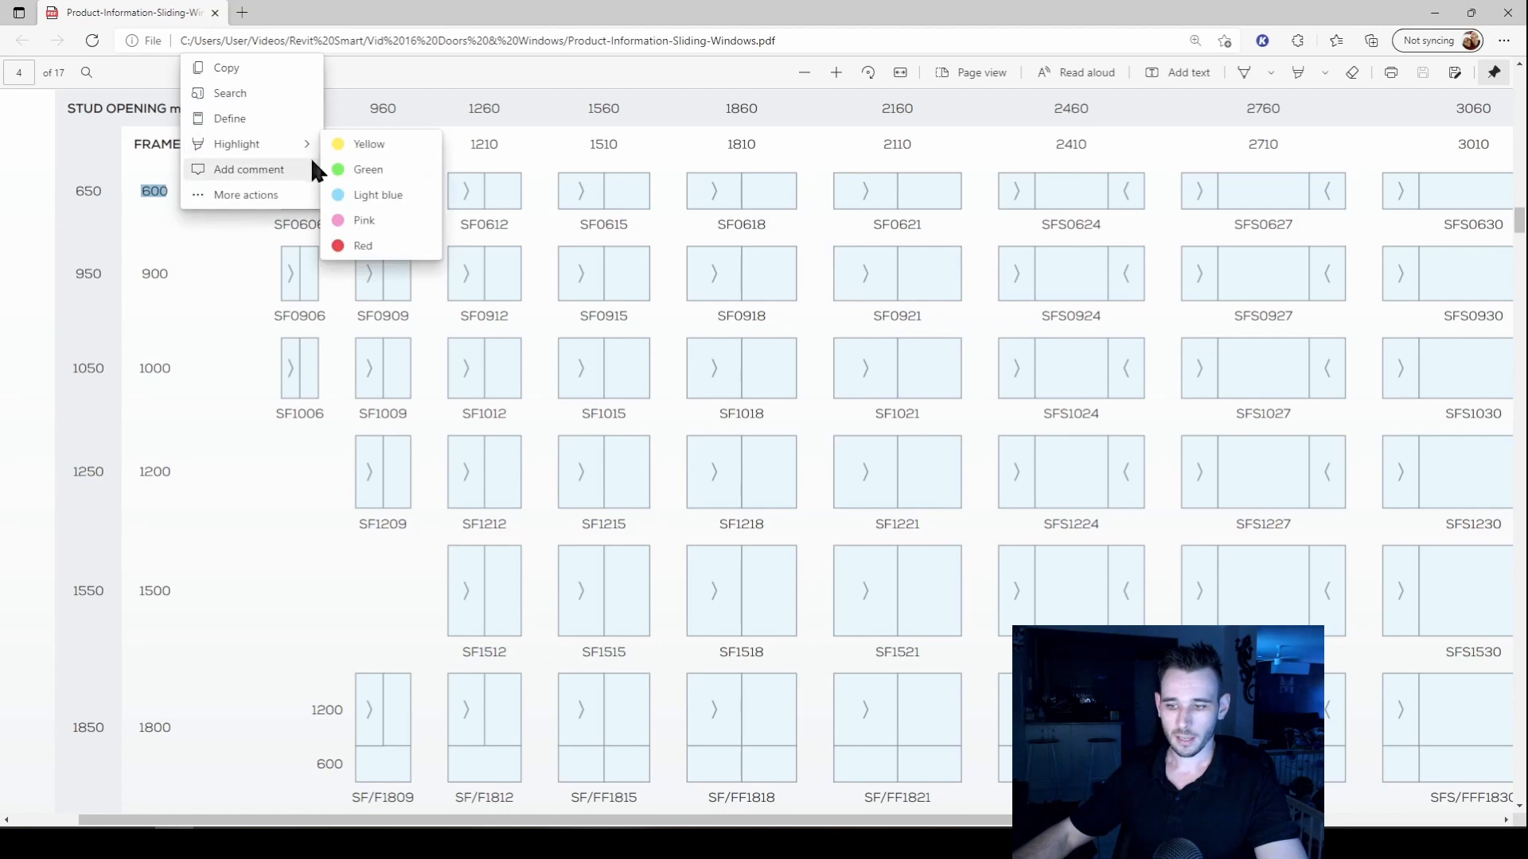
{"action": "left_click", "coordinate": [251, 225]}
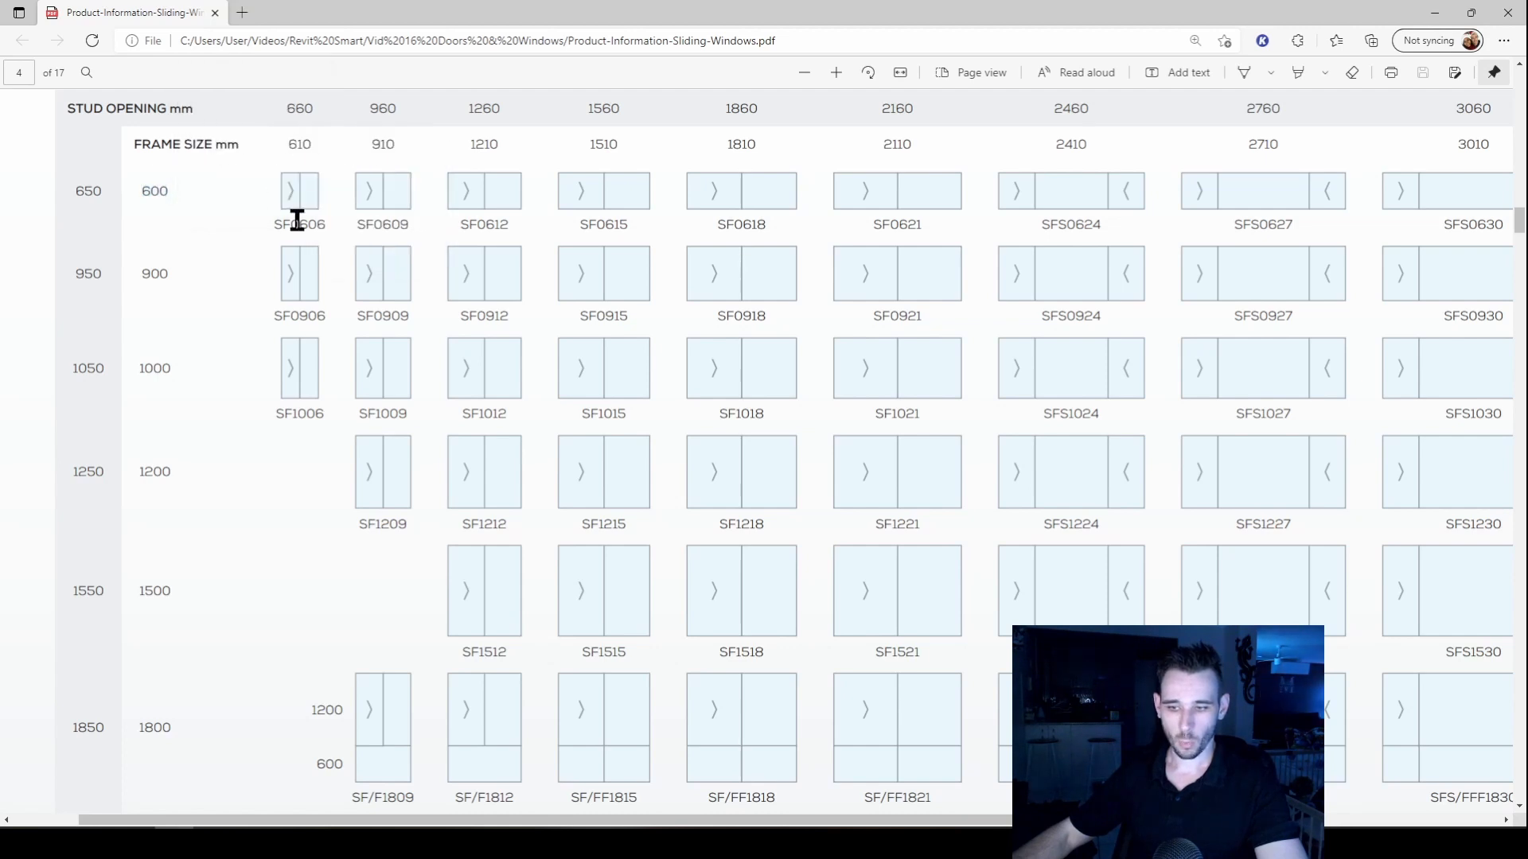
{"action": "scroll", "coordinate": [307, 215], "scroll_direction": "down", "scroll_amount": 2, "text": "ctrl"}
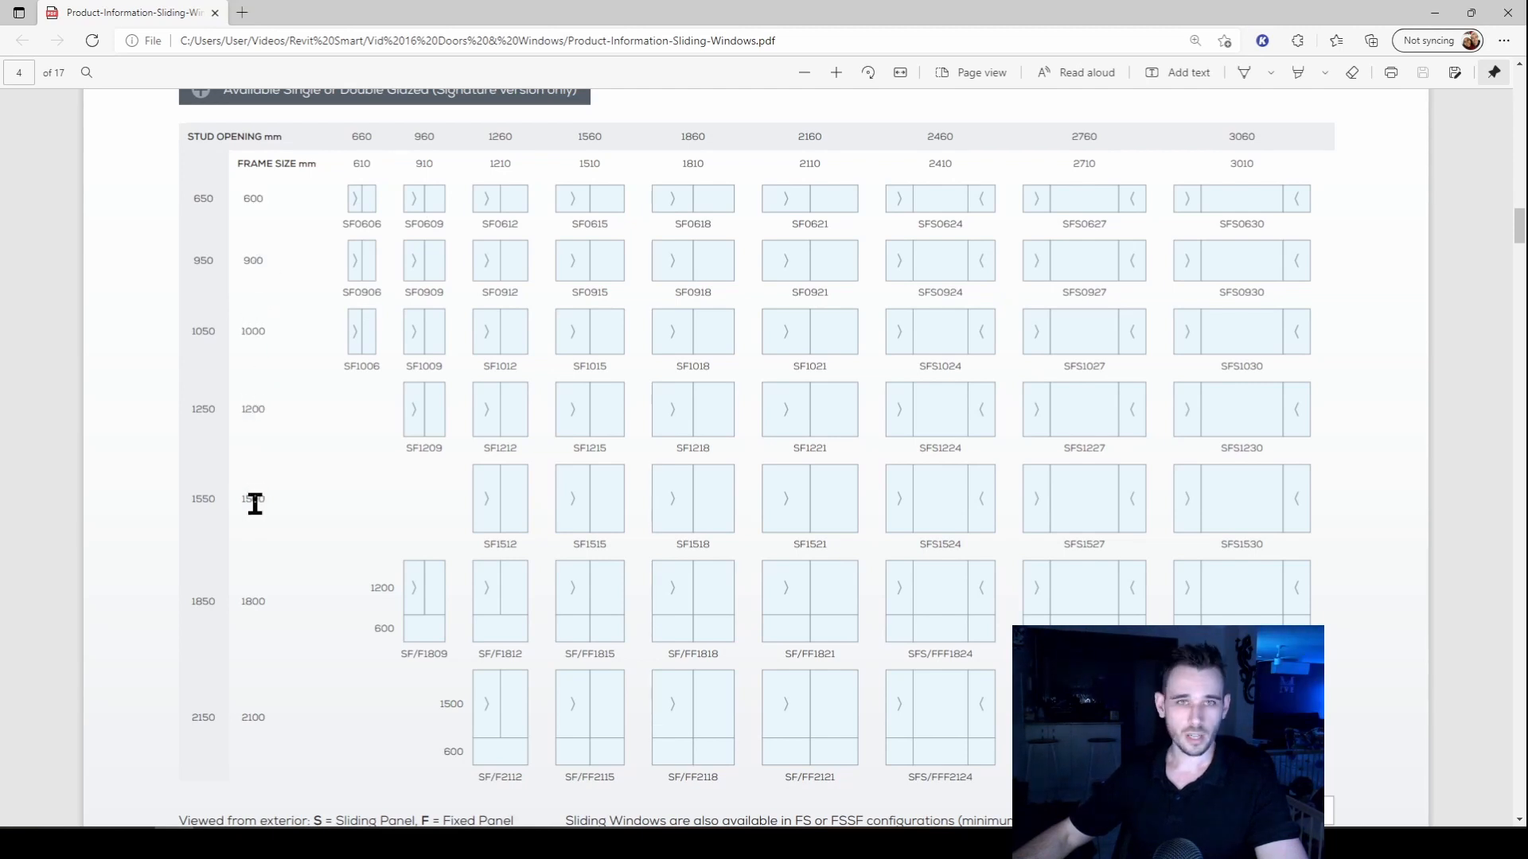
- Review the rest of the Queensland sliding window sizes, including the taller units with fixed lower panels
{"action": "scroll", "coordinate": [254, 597], "scroll_direction": "down", "scroll_amount": 1}
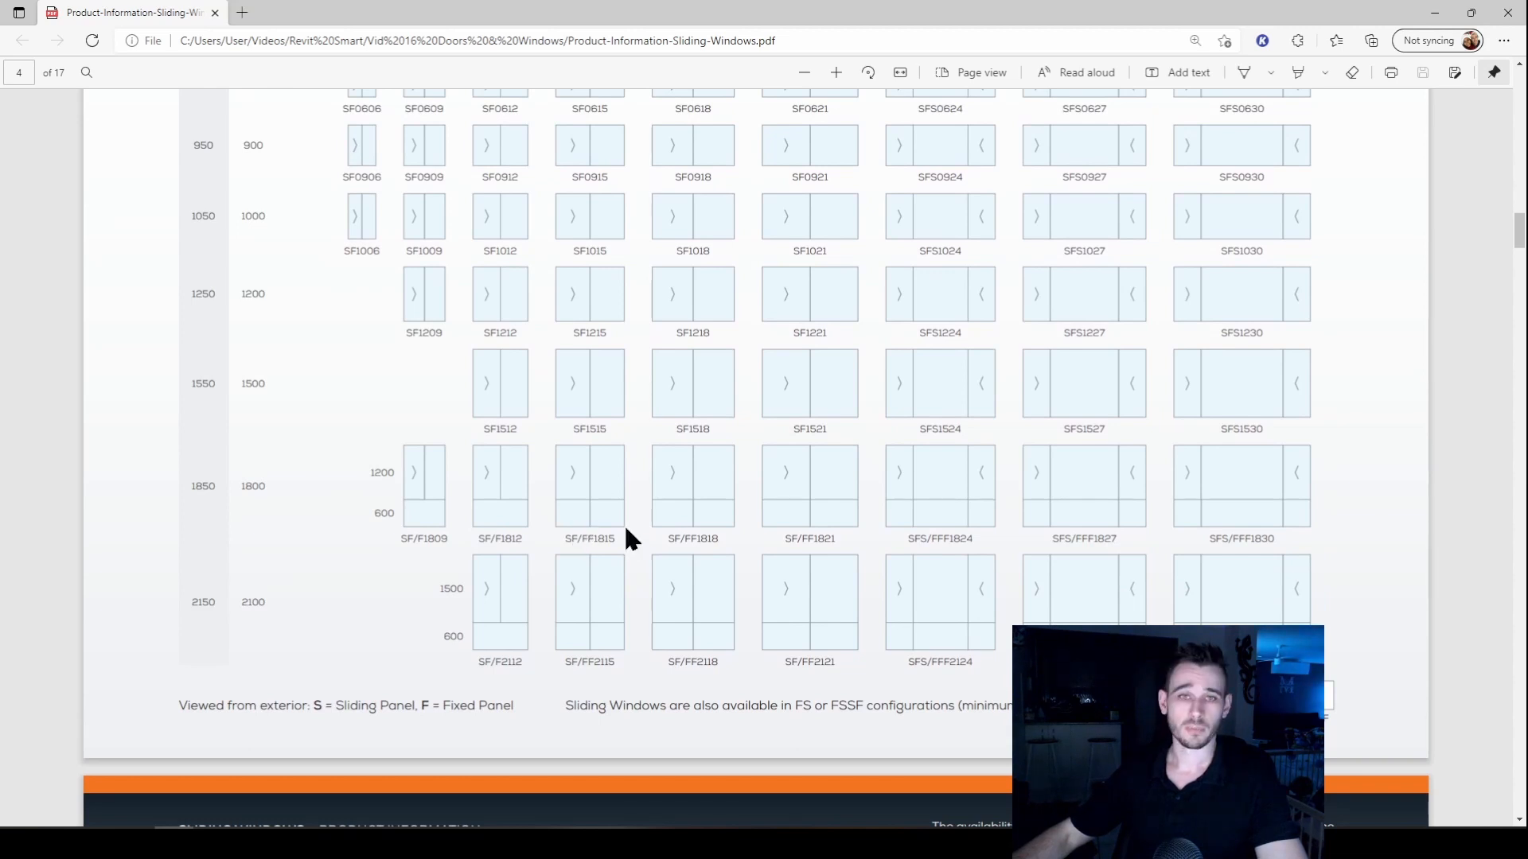
{"action": "scroll", "coordinate": [536, 518], "scroll_direction": "down", "scroll_amount": 2, "text": "ctrl"}
{"action": "scroll", "coordinate": [441, 492], "scroll_direction": "up", "scroll_amount": 3, "text": "ctrl"}
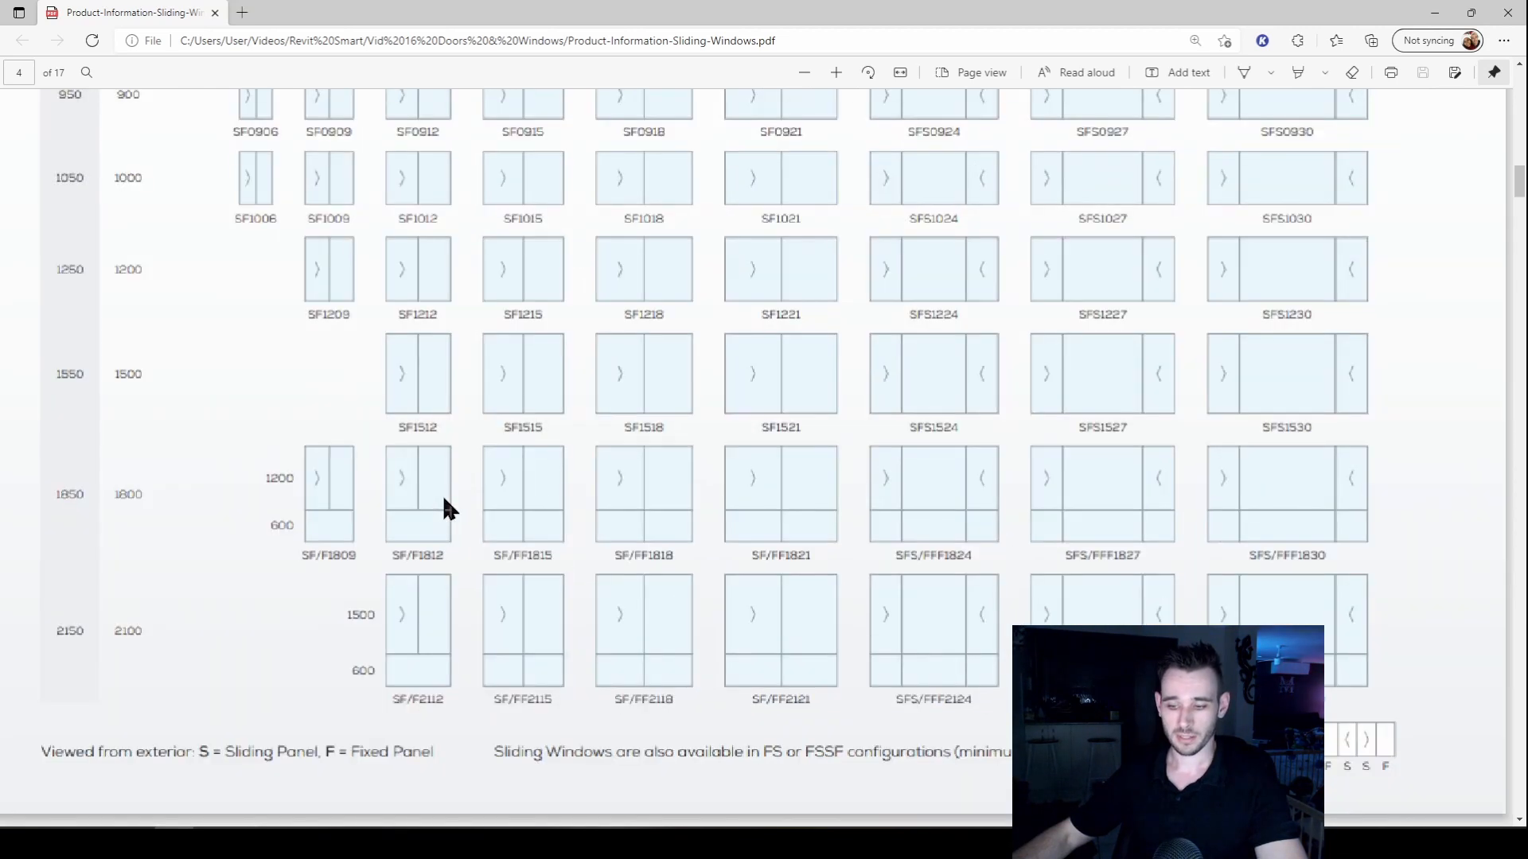
{"action": "scroll", "coordinate": [810, 524], "scroll_direction": "down", "scroll_amount": 2, "text": "ctrl"}
{"action": "scroll", "coordinate": [810, 524], "scroll_direction": "up", "scroll_amount": 2}
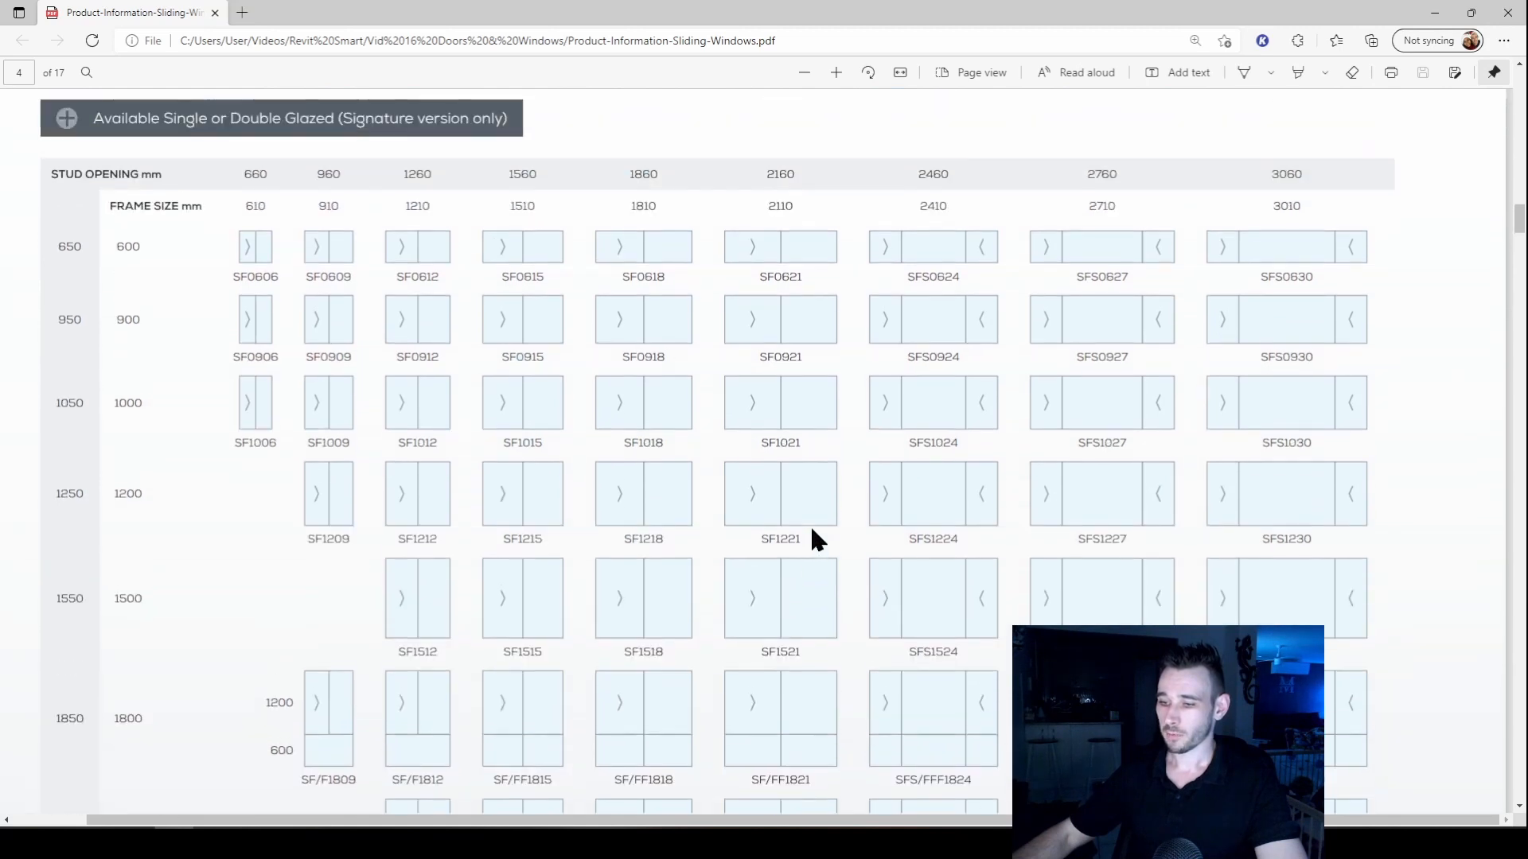
{"action": "scroll", "coordinate": [810, 523], "scroll_direction": "down", "scroll_amount": 1, "text": "ctrl"}
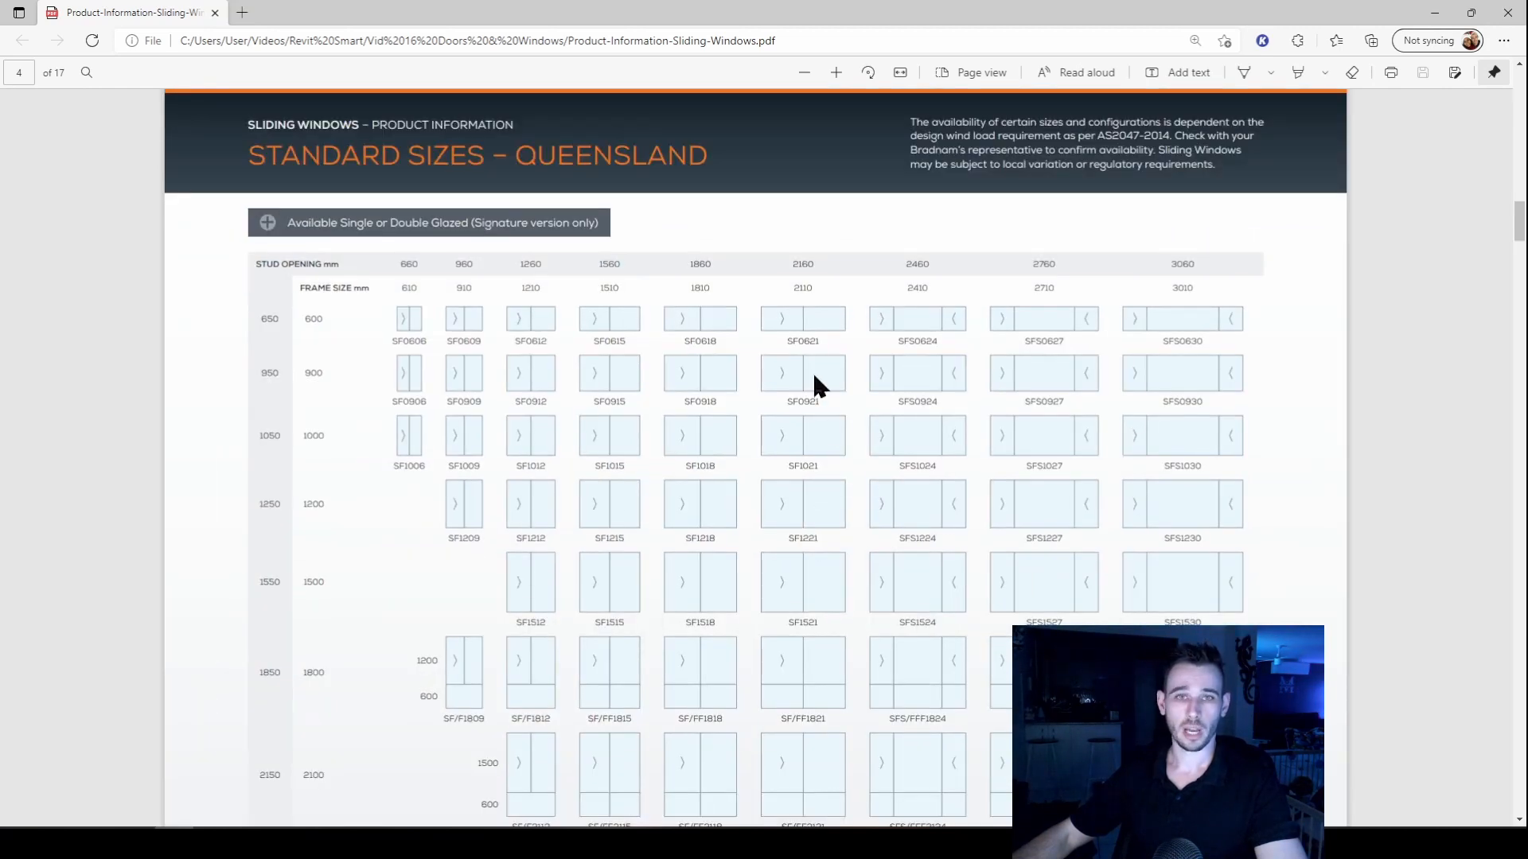
{"action": "scroll", "coordinate": [423, 331], "scroll_direction": "up", "scroll_amount": 3, "text": "ctrl"}
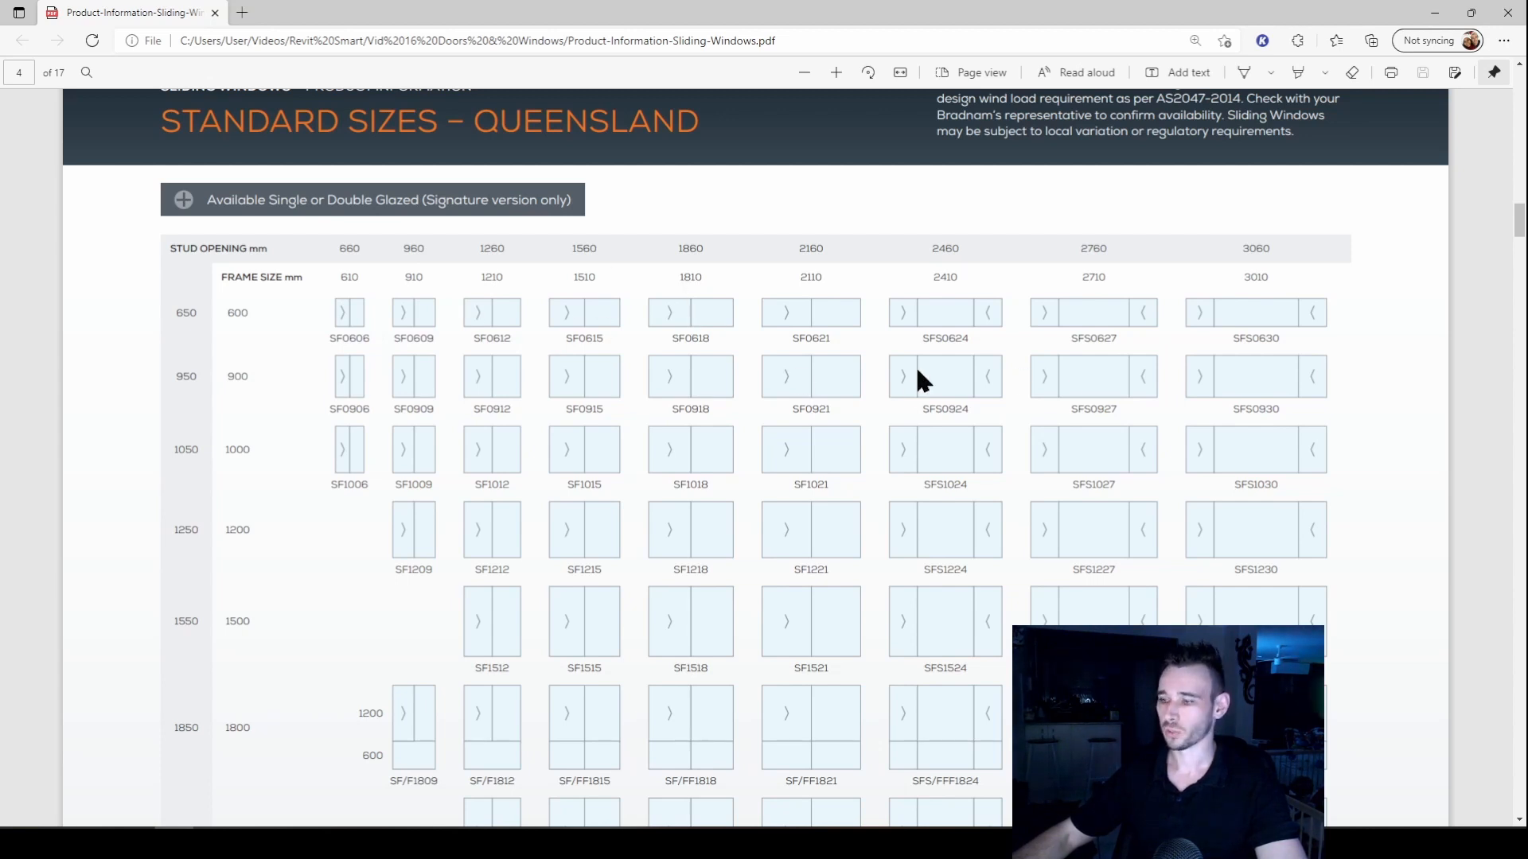
{"action": "scroll", "coordinate": [1044, 388], "scroll_direction": "down", "scroll_amount": 4}
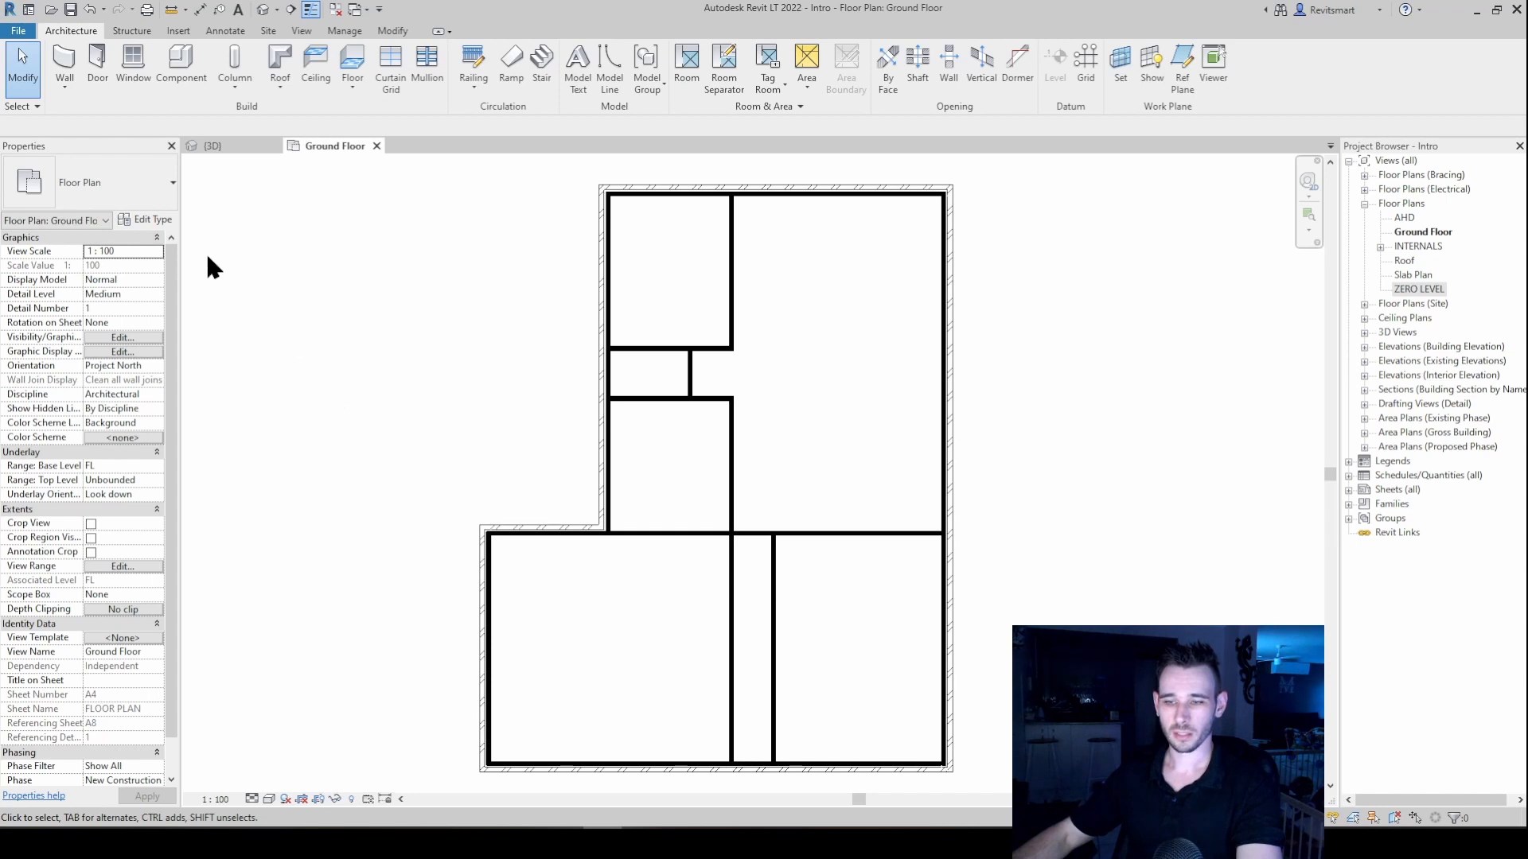
- In the Revit ground floor plan, place an 820 Single Flush Door 90 in the lower-right room's top wall, about 700 mm from the internal wall
{"action": "left_click", "coordinate": [95, 80]}
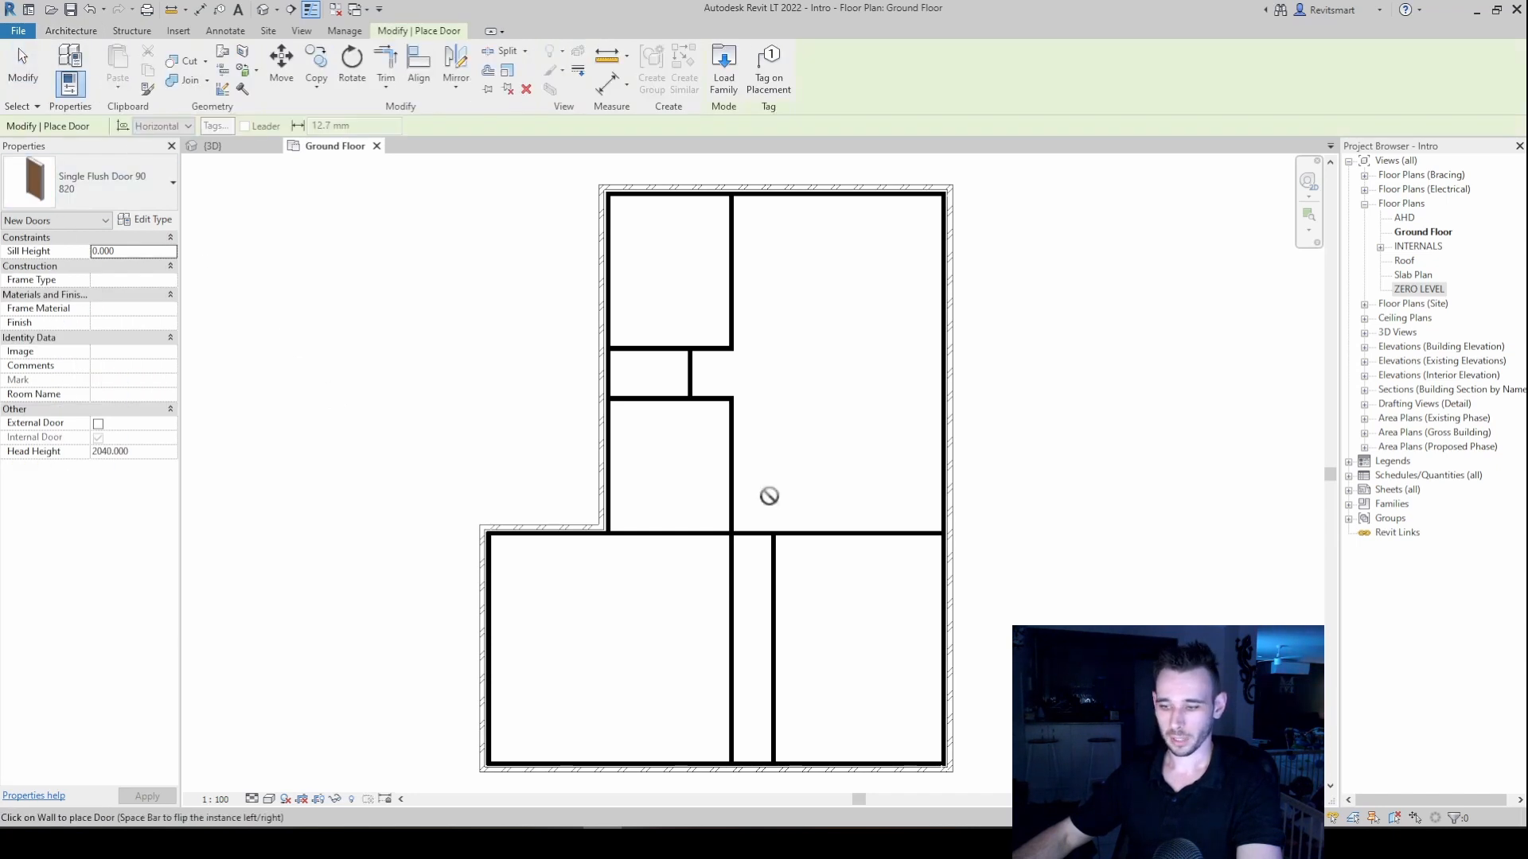
{"action": "scroll", "coordinate": [828, 546], "scroll_direction": "up", "scroll_amount": 5}
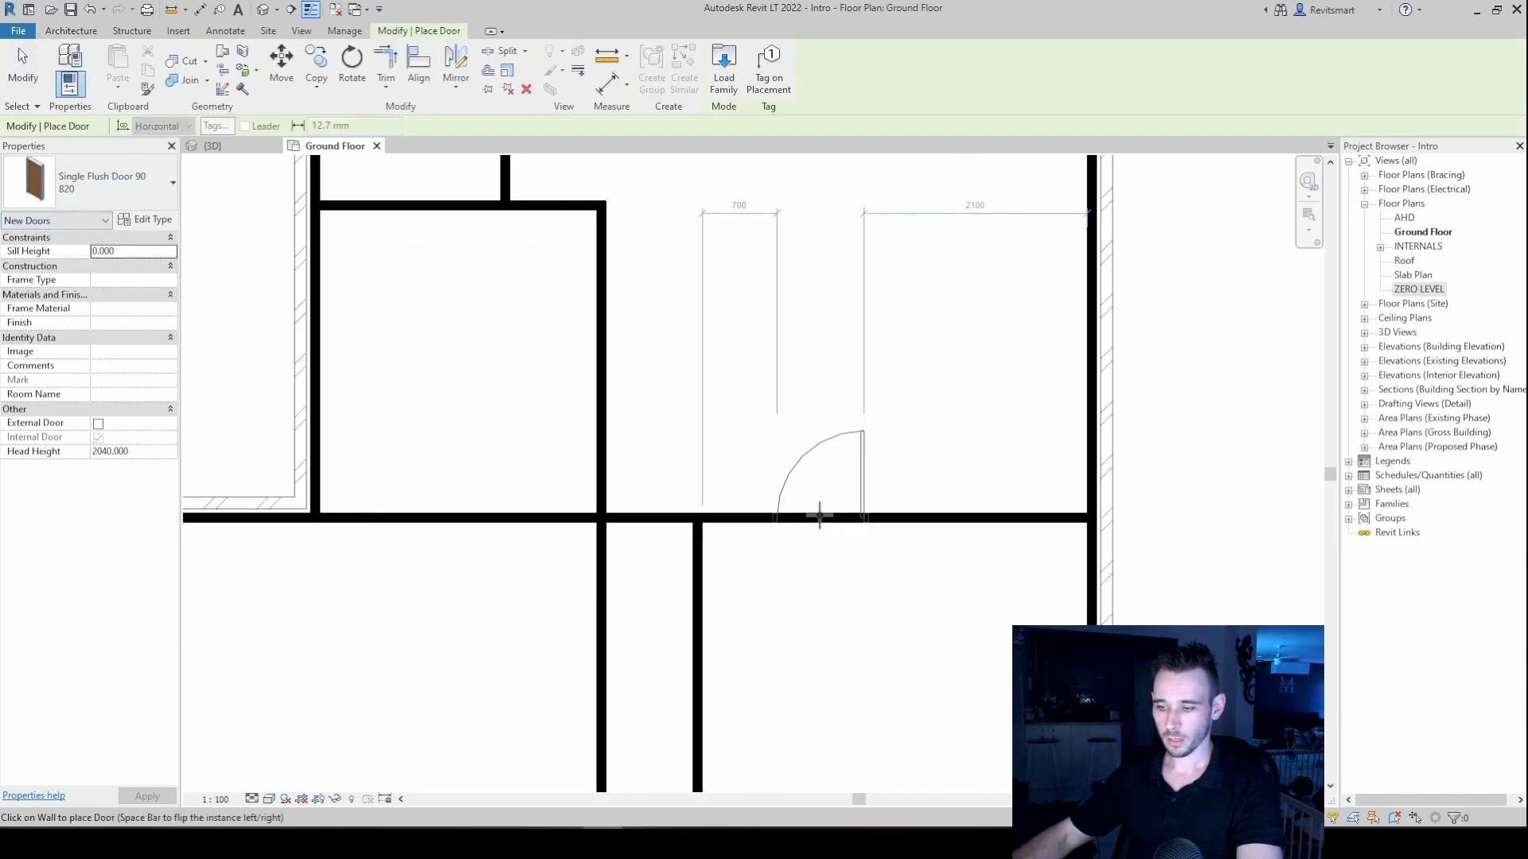
{"action": "left_click", "coordinate": [821, 493]}
{"action": "key", "text": "Escape"}
{"action": "key", "text": "Escape"}
{"action": "middle_click_drag", "start_coordinate": [830, 473], "coordinate": [766, 362]}
{"action": "scroll", "coordinate": [913, 487], "scroll_direction": "down", "scroll_amount": 1}
- Inspect the placed door's frame, swing and properties up close in the plan
{"action": "left_click", "coordinate": [846, 486]}
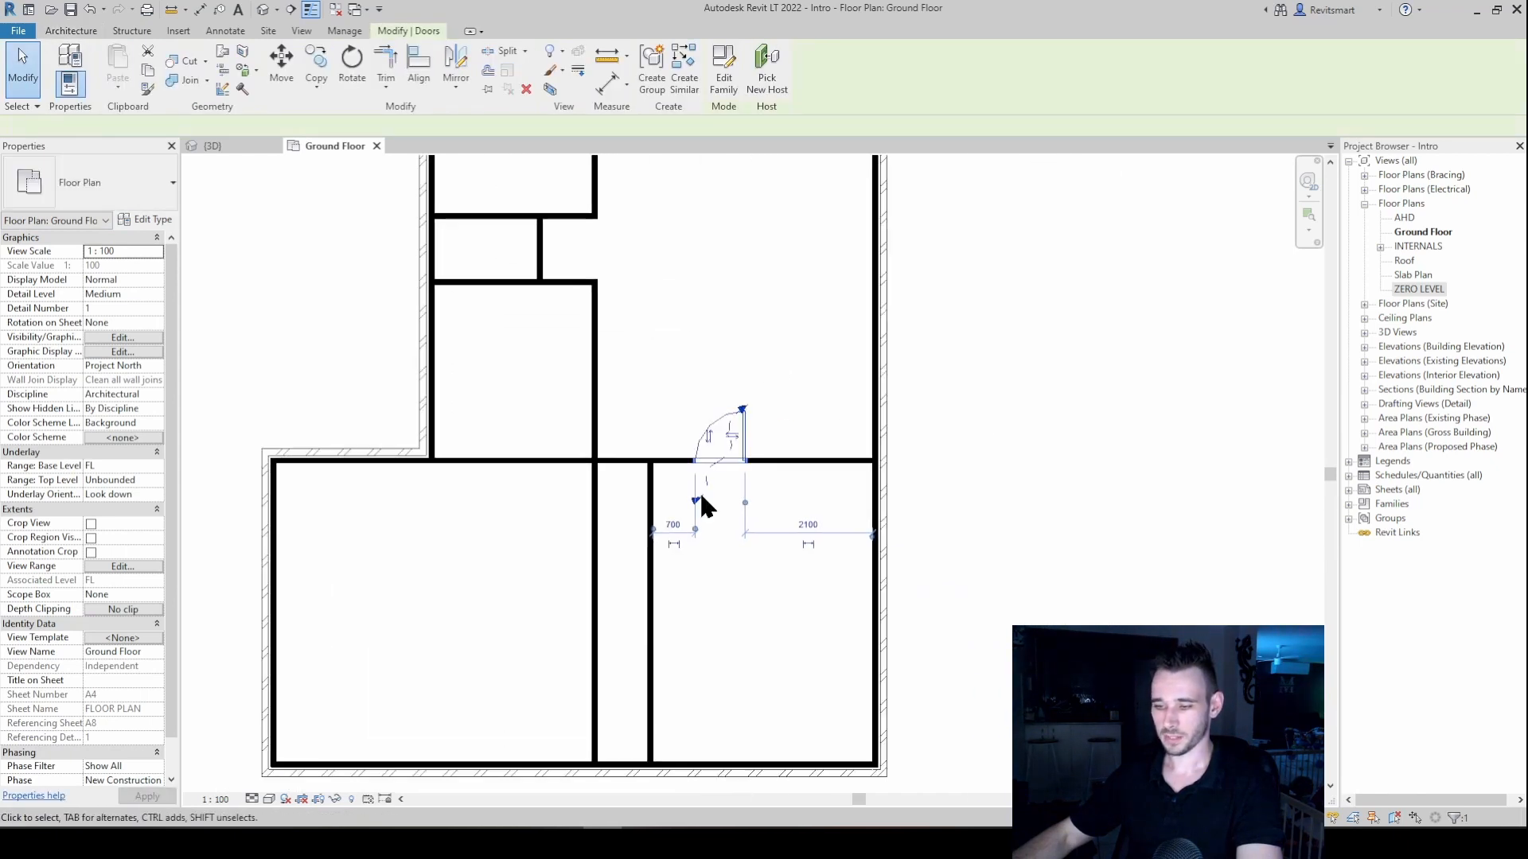
{"action": "scroll", "coordinate": [718, 504], "scroll_direction": "up", "scroll_amount": 4}
{"action": "key", "text": "Escape"}
{"action": "scroll", "coordinate": [740, 531], "scroll_direction": "up", "scroll_amount": 2}
{"action": "middle_click_drag", "start_coordinate": [752, 528], "coordinate": [763, 589]}
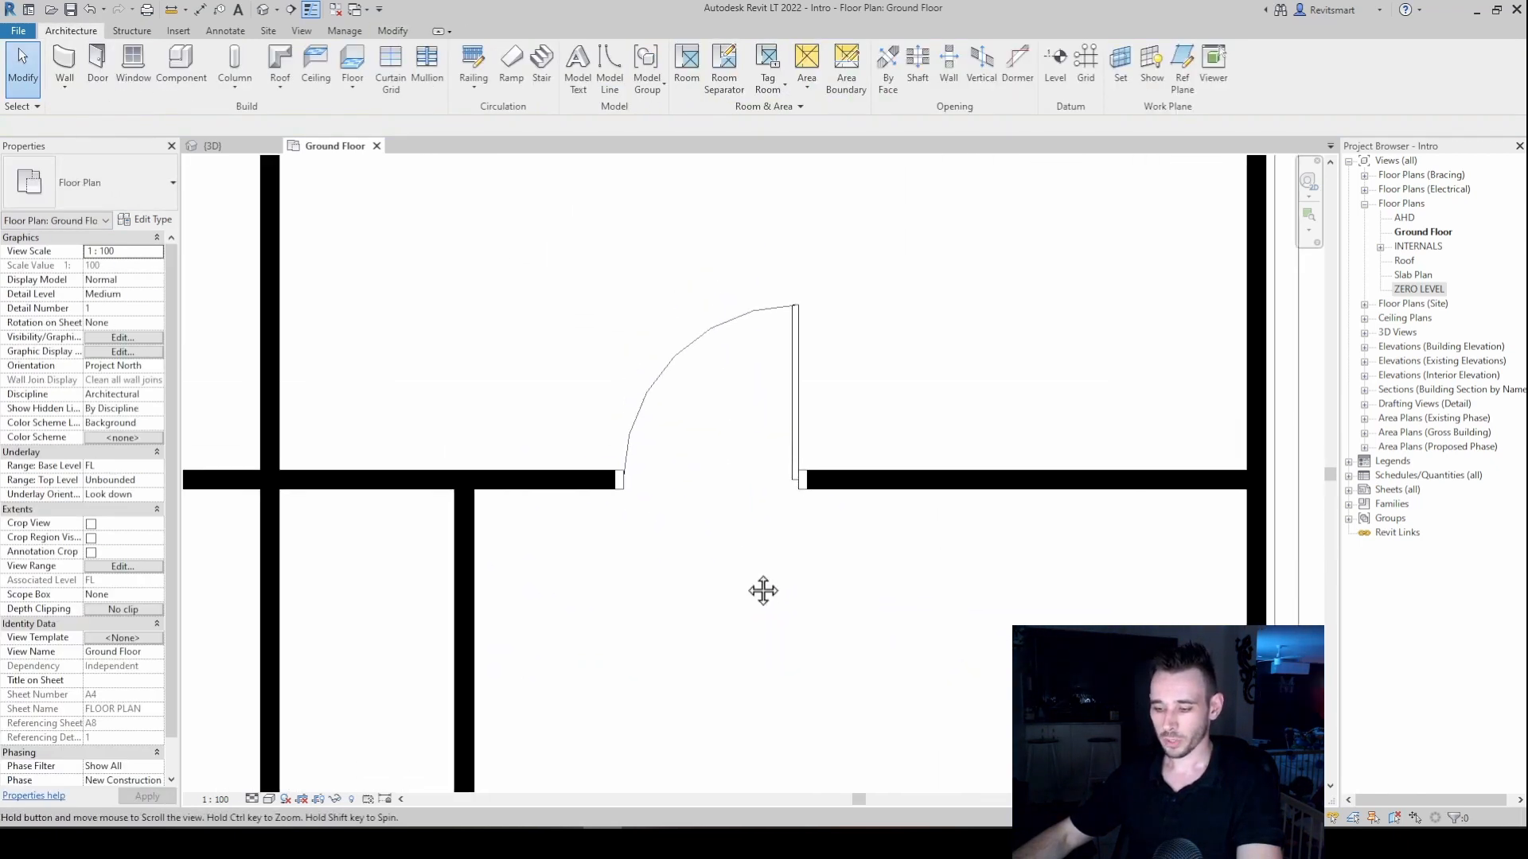
{"action": "scroll", "coordinate": [761, 587], "scroll_direction": "down", "scroll_amount": 1}
{"action": "scroll", "coordinate": [704, 562], "scroll_direction": "up", "scroll_amount": 3}
{"action": "left_click", "coordinate": [612, 401]}
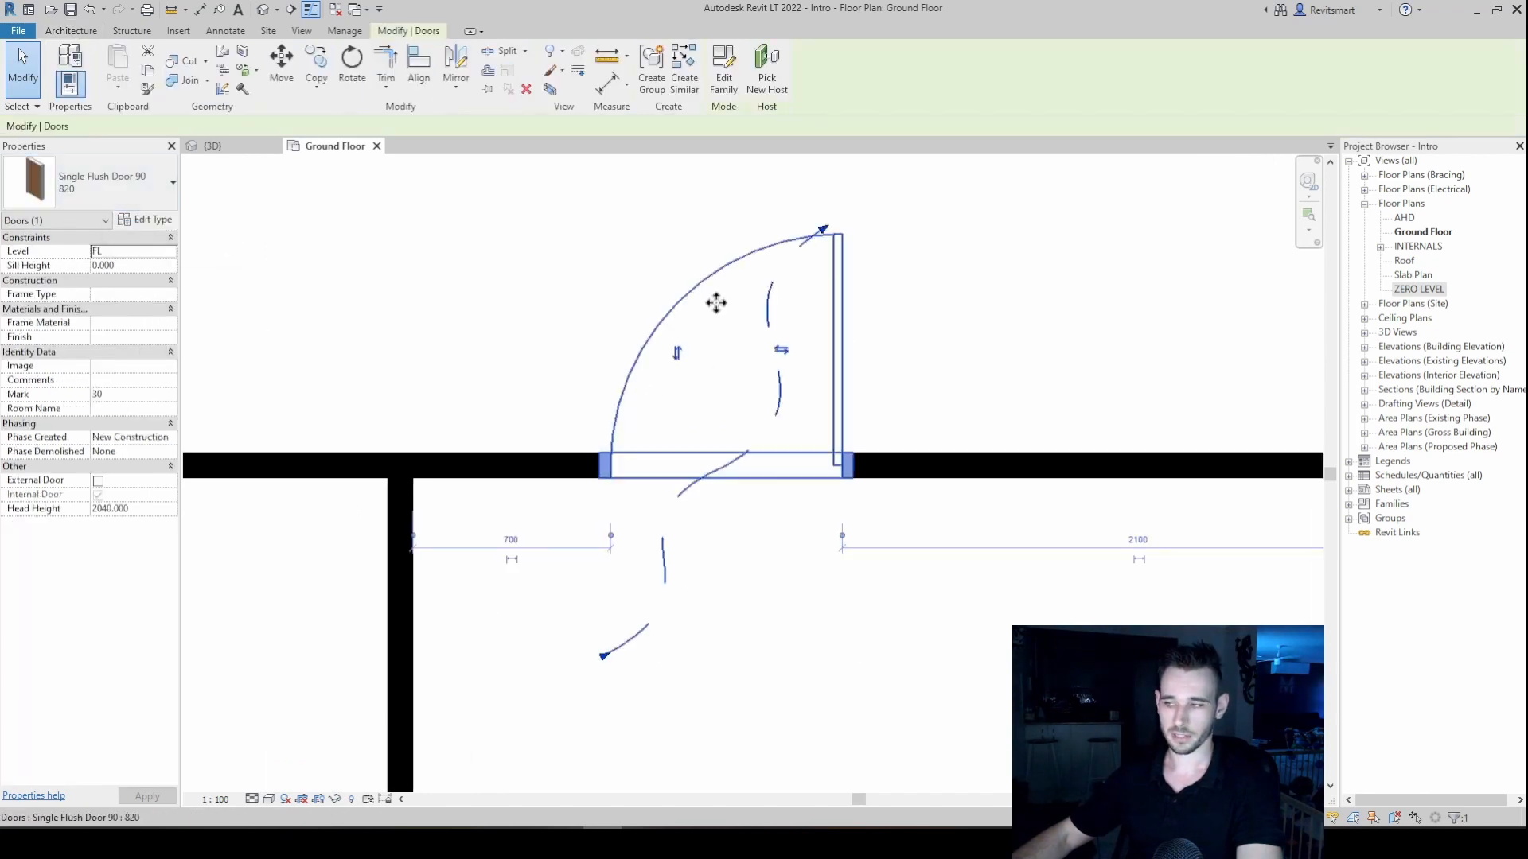
{"action": "scroll", "coordinate": [808, 353], "scroll_direction": "down", "scroll_amount": 1}
{"action": "middle_click_drag", "start_coordinate": [816, 362], "coordinate": [858, 400]}
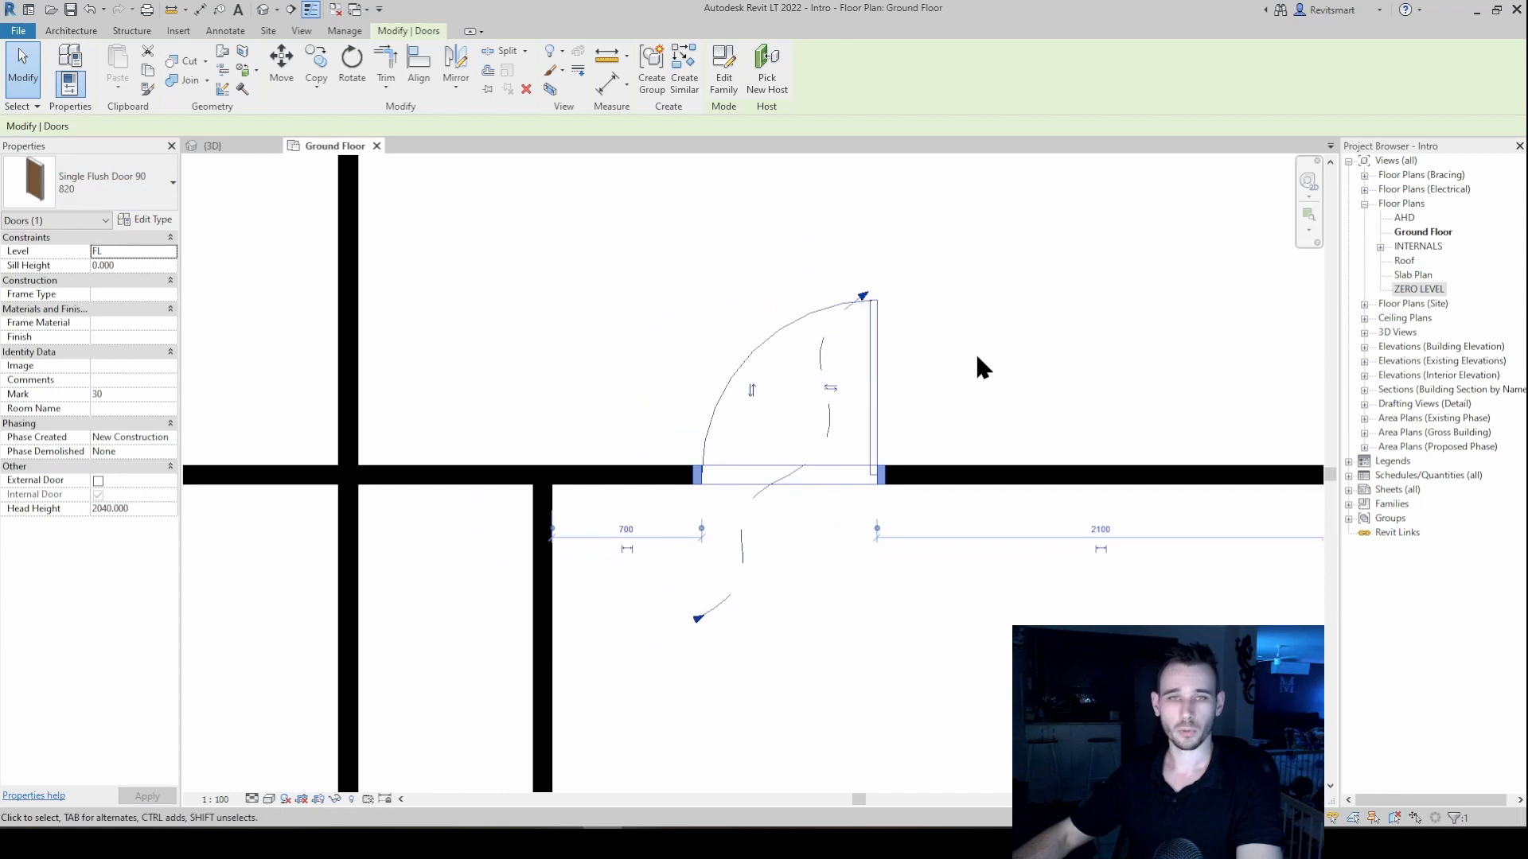
{"action": "scroll", "coordinate": [811, 454], "scroll_direction": "up", "scroll_amount": 2}
{"action": "key", "text": "Escape"}
- Add an aligned dimension across the door opening between the inner frame faces, placed below the wall
{"action": "key", "text": "d"}
{"action": "key", "text": "i"}
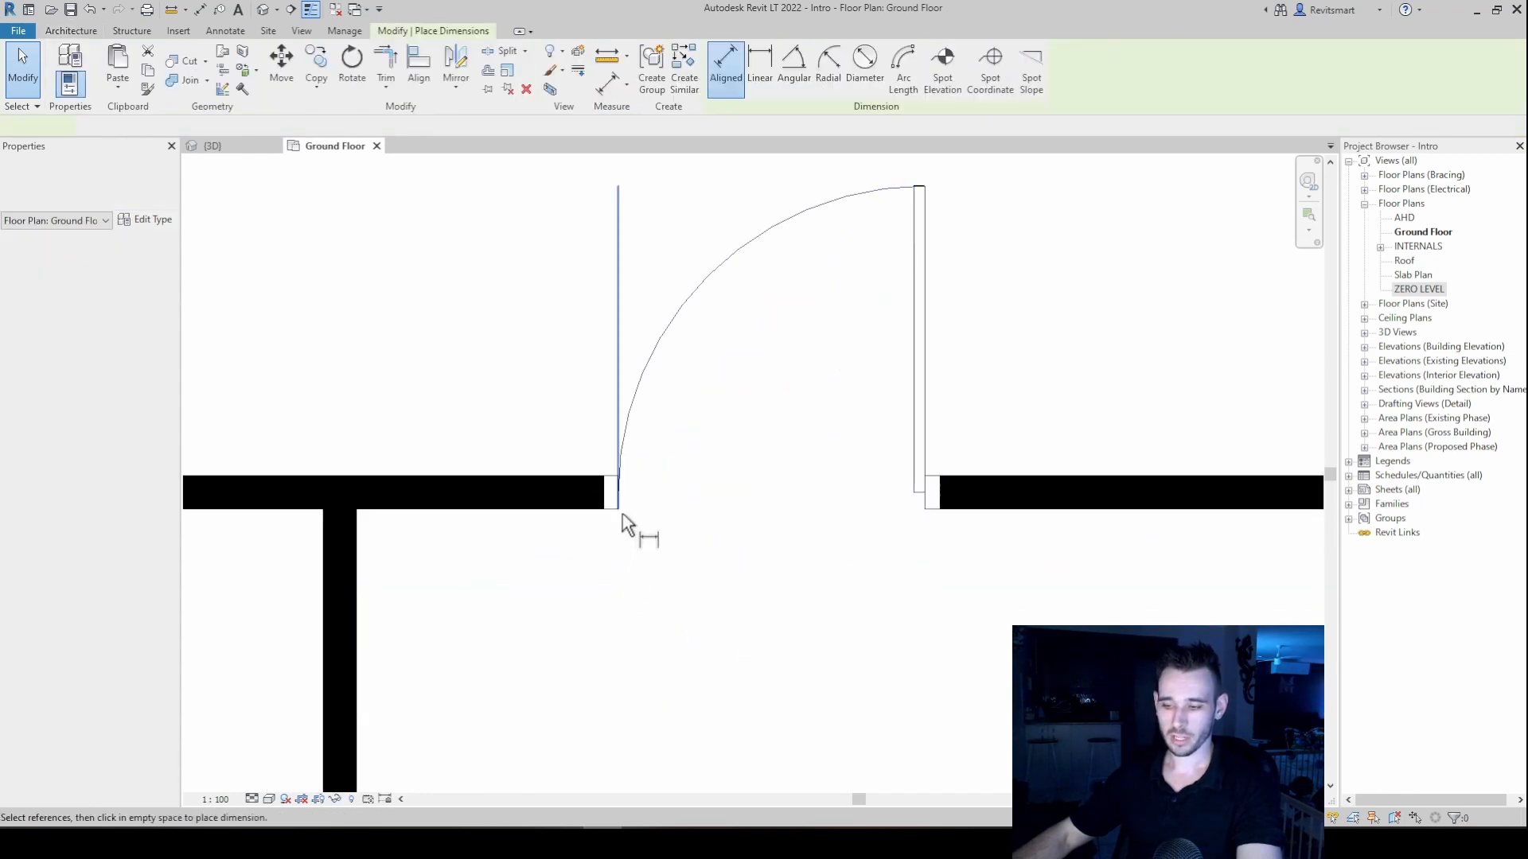
{"action": "left_click", "coordinate": [624, 519]}
{"action": "left_click", "coordinate": [926, 510]}
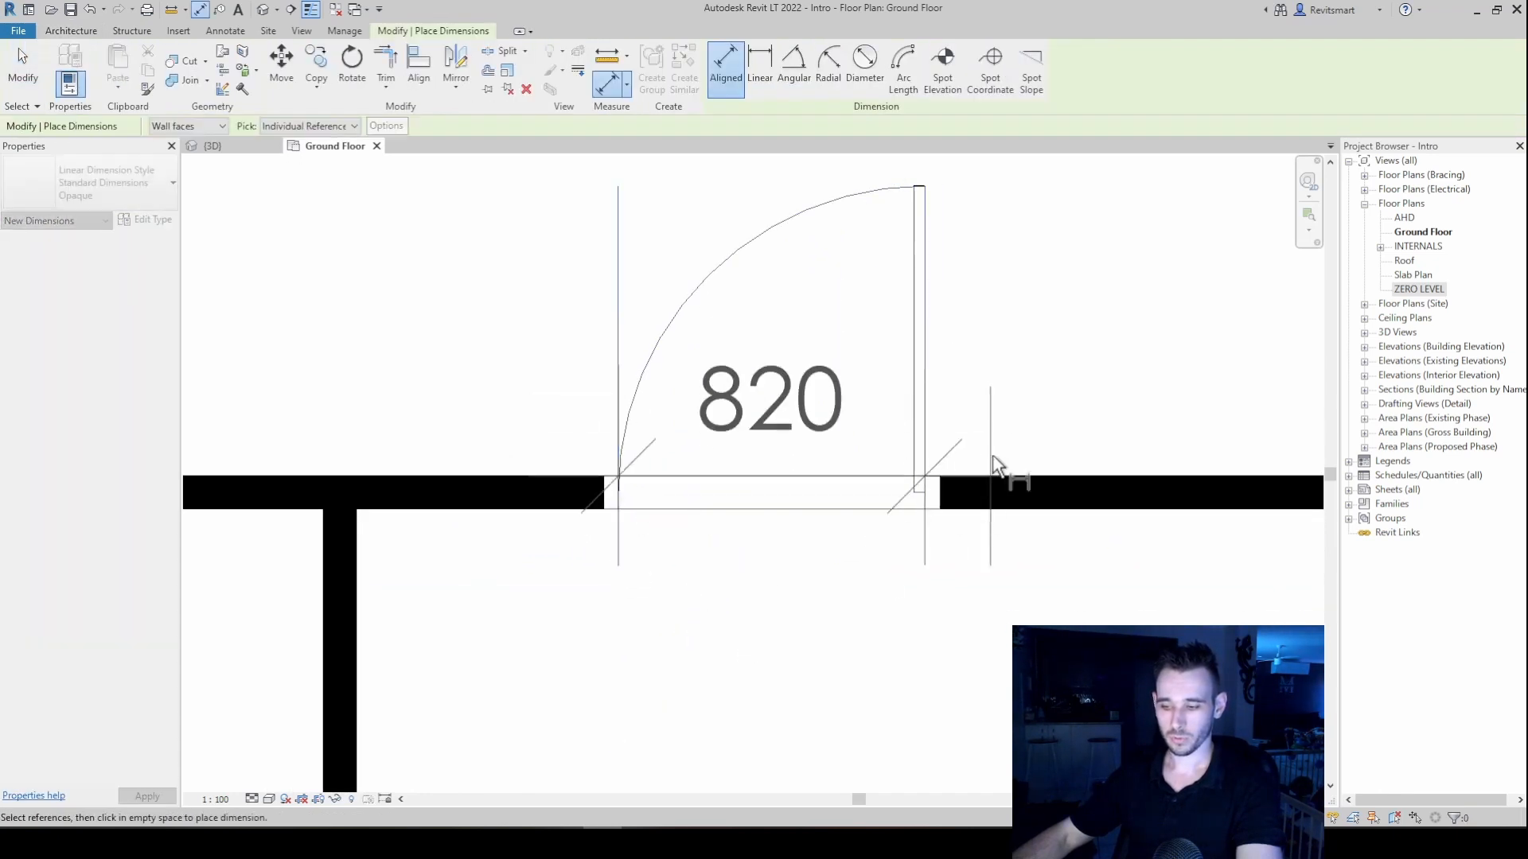
{"action": "scroll", "coordinate": [996, 334], "scroll_direction": "down", "scroll_amount": 1}
{"action": "scroll", "coordinate": [1079, 618], "scroll_direction": "down", "scroll_amount": 1}
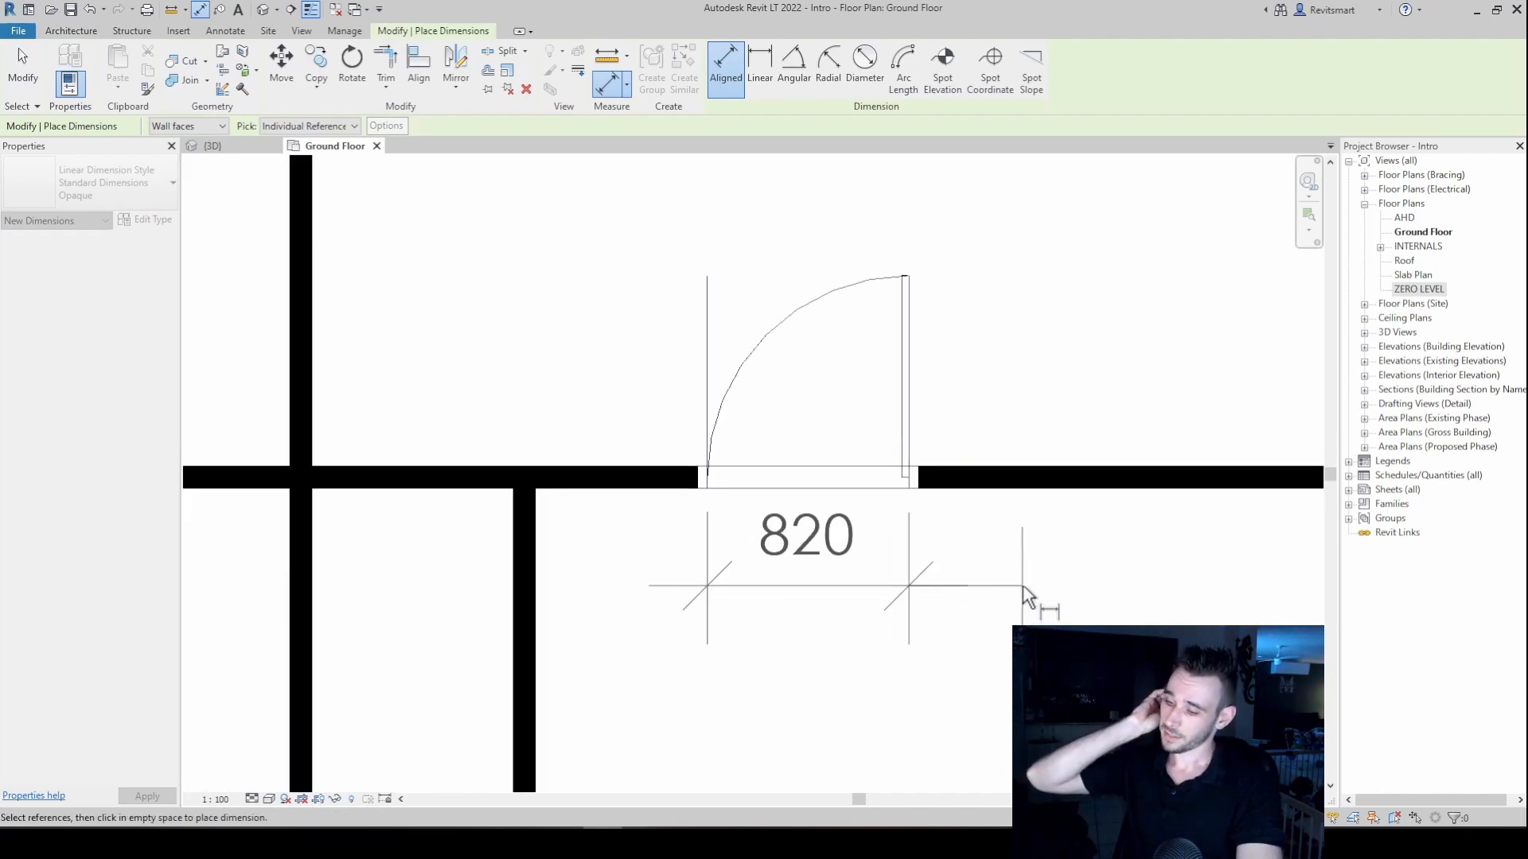
{"action": "left_click", "coordinate": [1024, 586]}
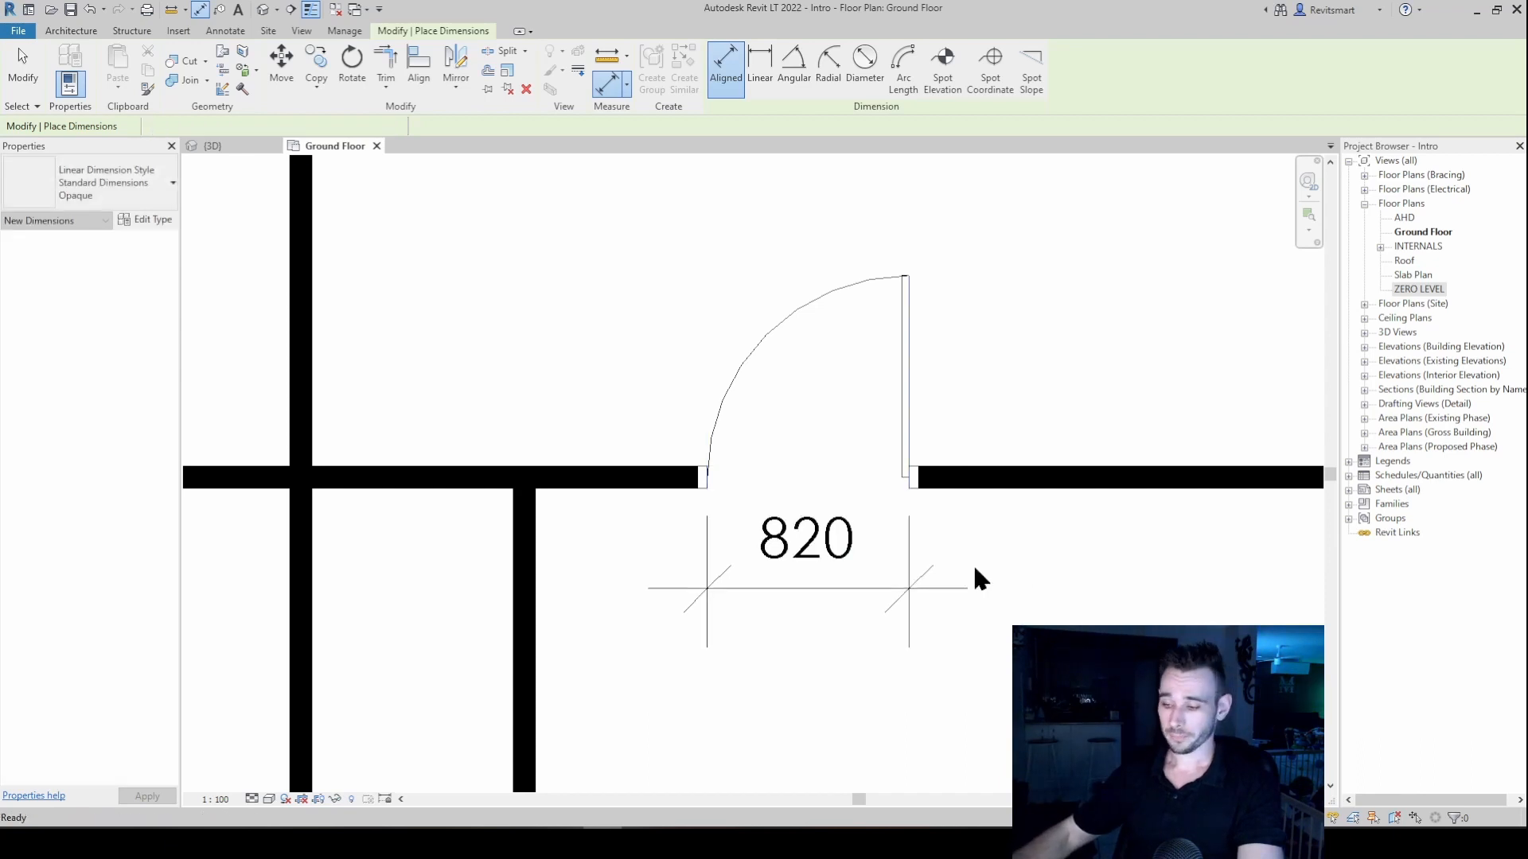
{"action": "key", "text": "Escape"}
{"action": "key", "text": "Escape"}
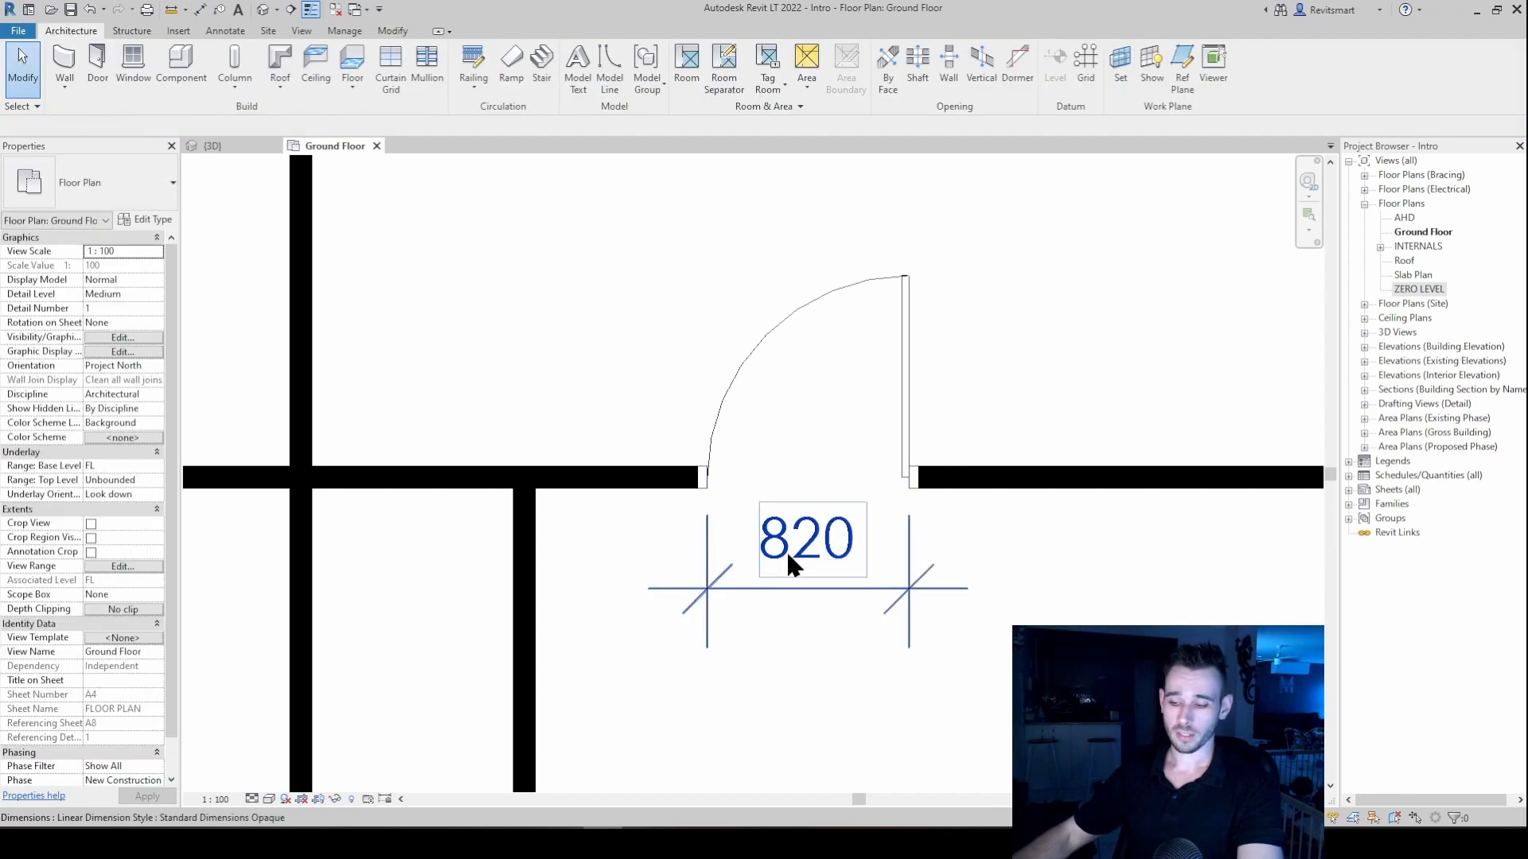
{"action": "scroll", "coordinate": [955, 587], "scroll_direction": "down", "scroll_amount": 3}
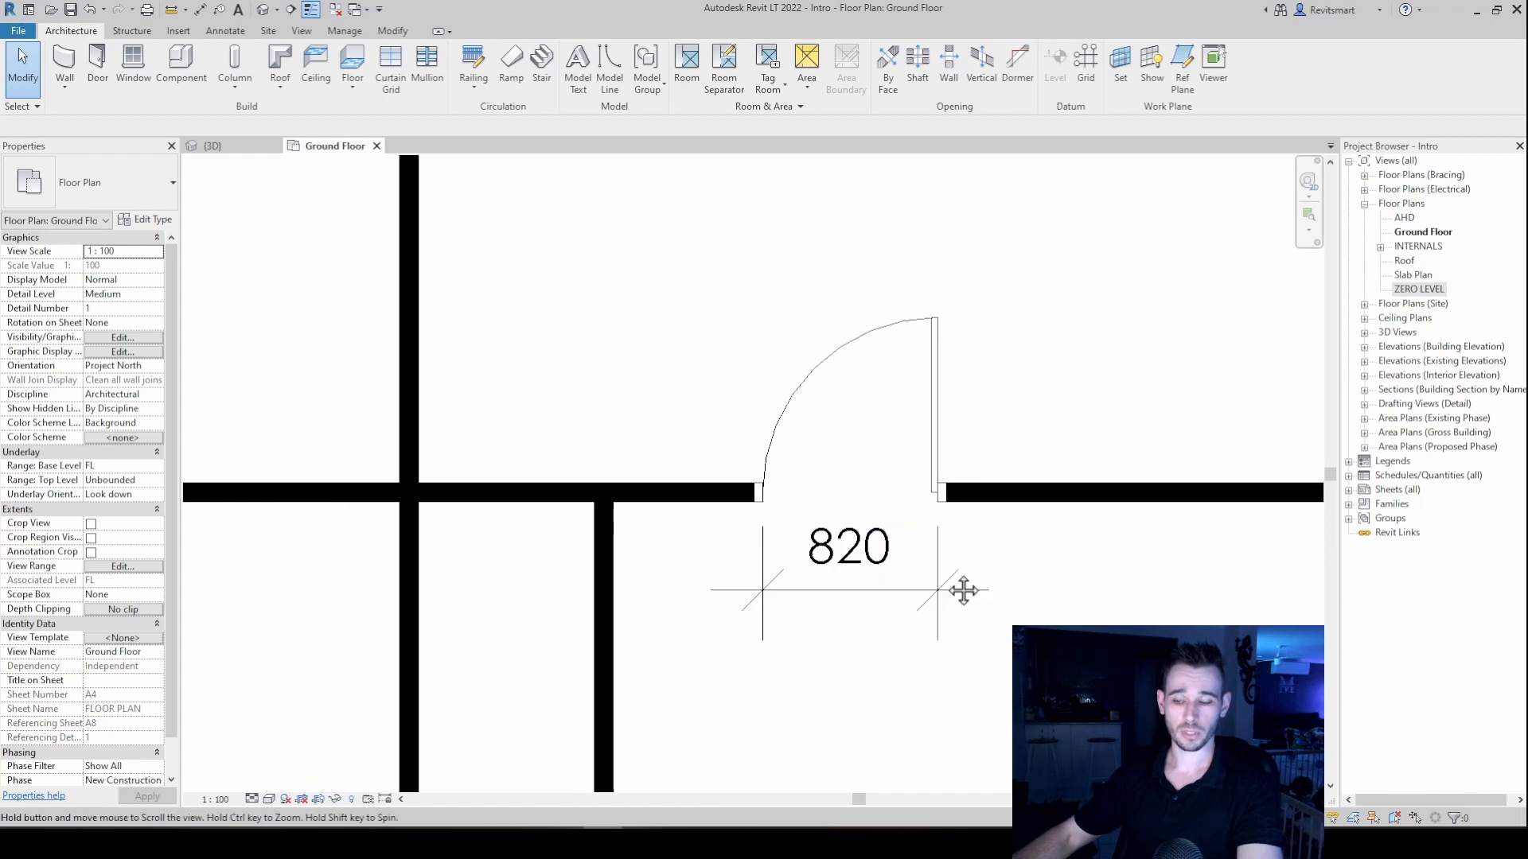
{"action": "left_click", "coordinate": [700, 559]}
{"action": "left_click", "coordinate": [799, 408]}
{"action": "middle_click_drag", "start_coordinate": [702, 556], "coordinate": [672, 542]}
{"action": "scroll", "coordinate": [799, 408], "scroll_direction": "up", "scroll_amount": 1}
{"action": "scroll", "coordinate": [672, 543], "scroll_direction": "down", "scroll_amount": 1}
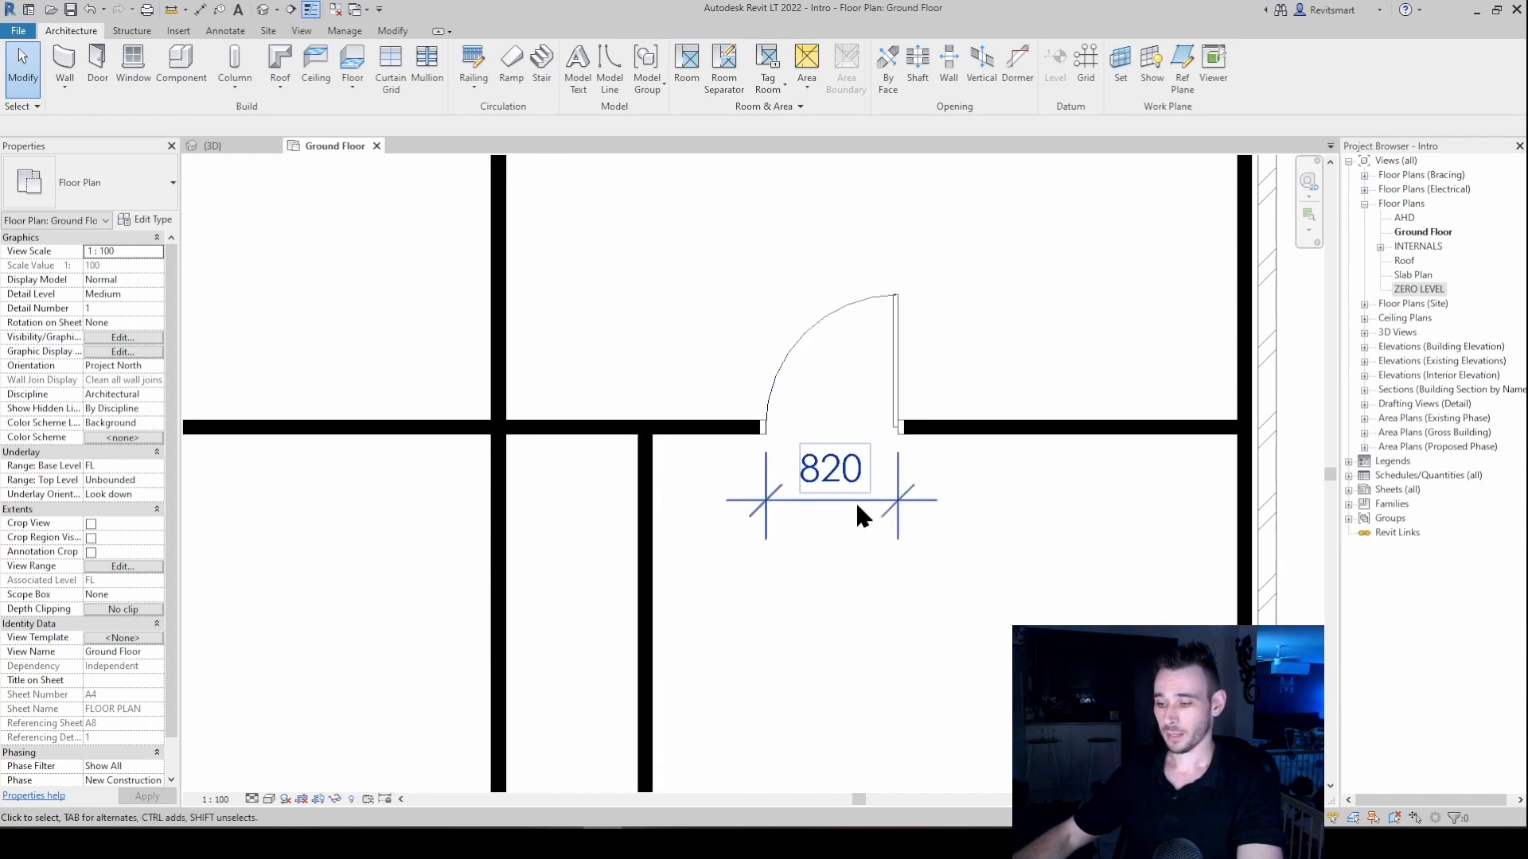
- Set the clear distance between the two parallel vertical walls beside the 820 door to 1000 mm
{"action": "middle_click_drag", "start_coordinate": [842, 502], "coordinate": [895, 452]}
{"action": "scroll", "coordinate": [864, 501], "scroll_direction": "down", "scroll_amount": 1}
{"action": "scroll", "coordinate": [823, 475], "scroll_direction": "up", "scroll_amount": 2}
{"action": "scroll", "coordinate": [863, 472], "scroll_direction": "down", "scroll_amount": 1}
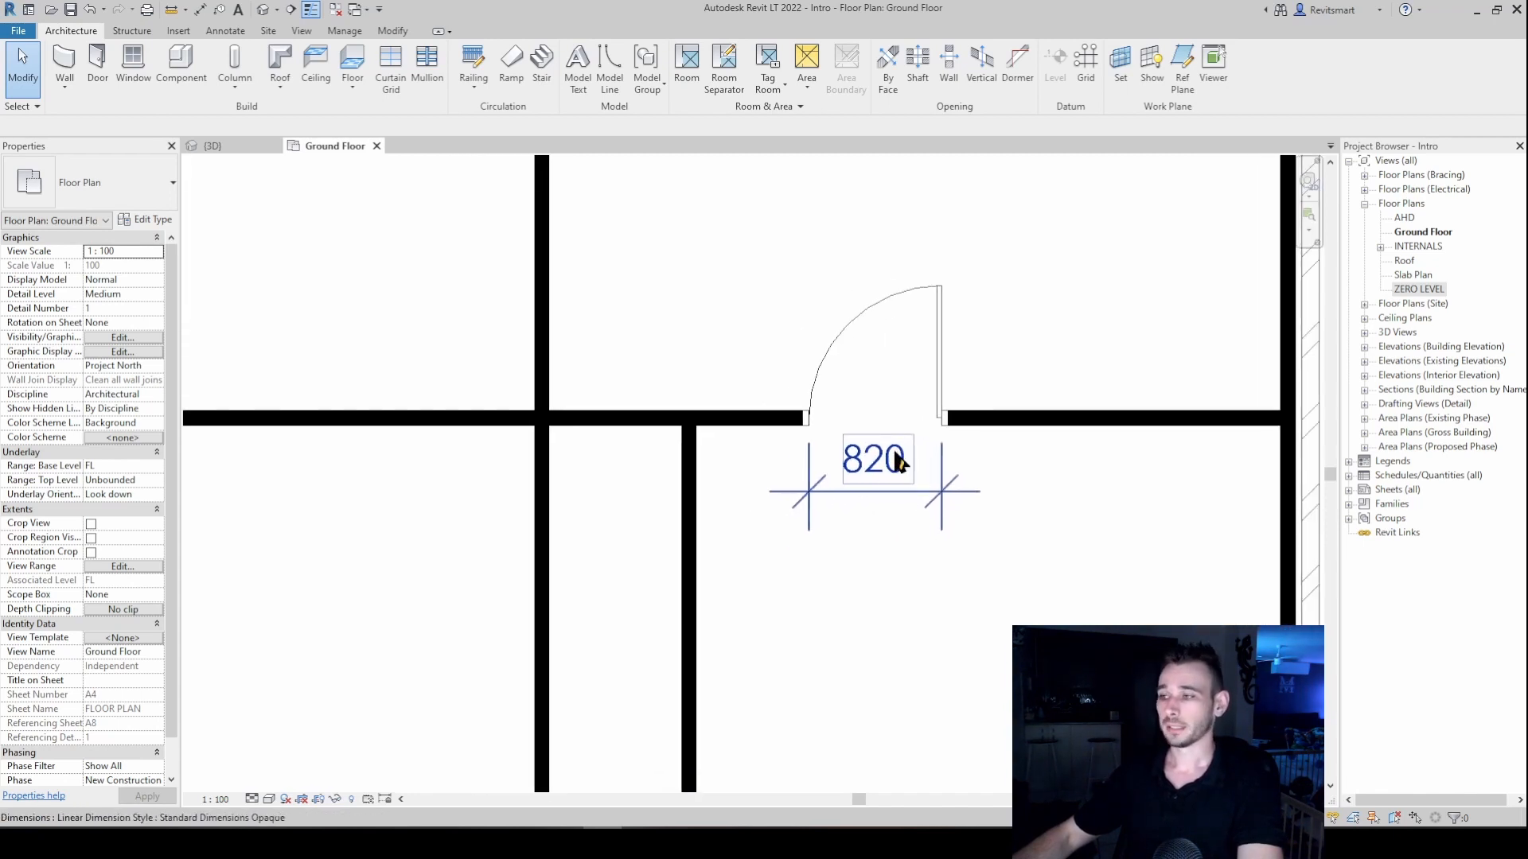
{"action": "left_click", "coordinate": [691, 490]}
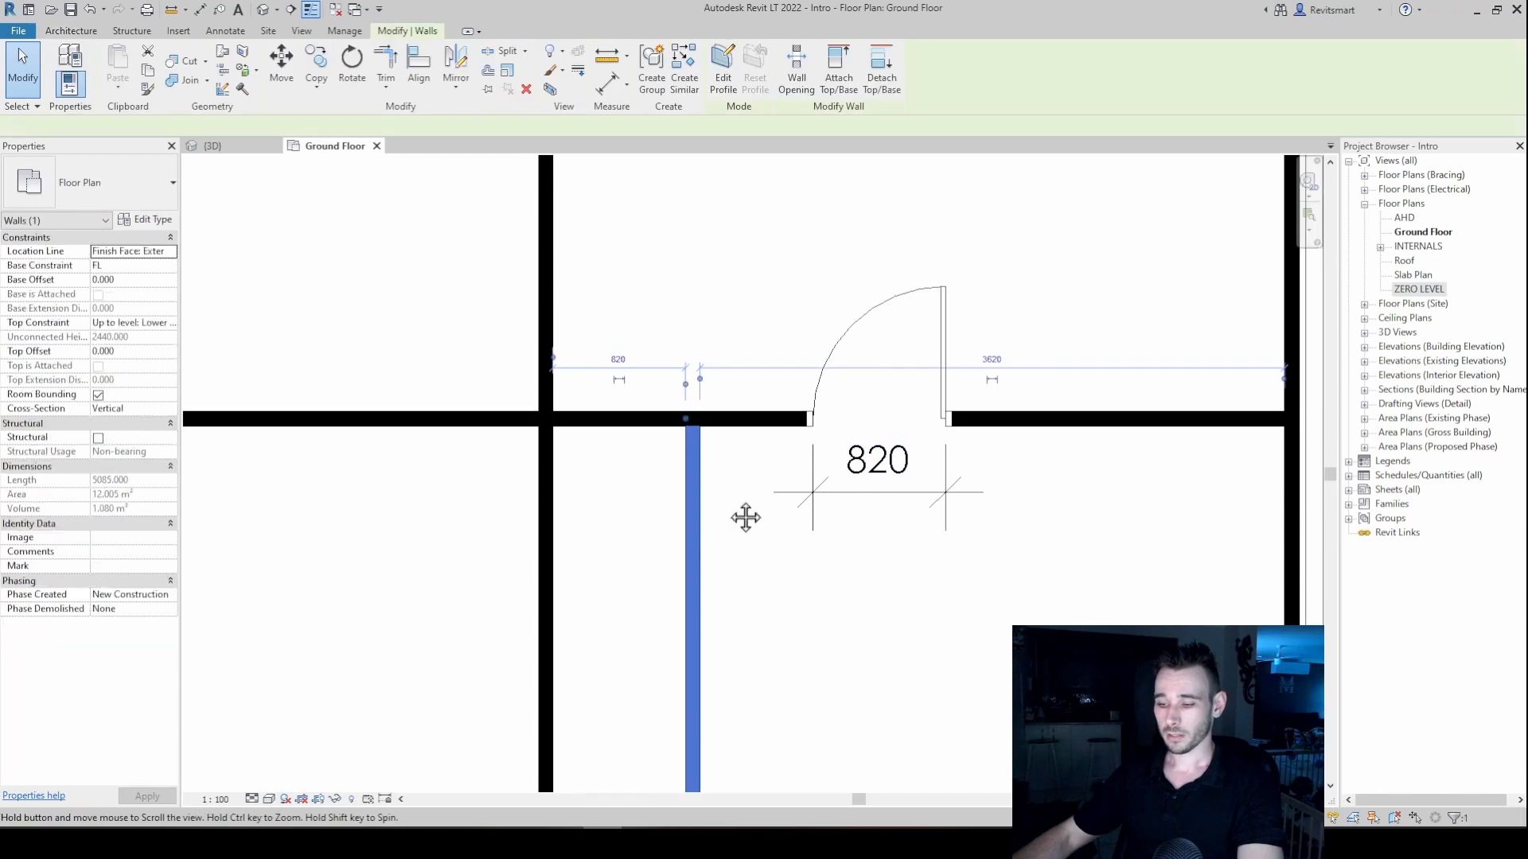
{"action": "middle_click_drag", "start_coordinate": [745, 459], "coordinate": [773, 466]}
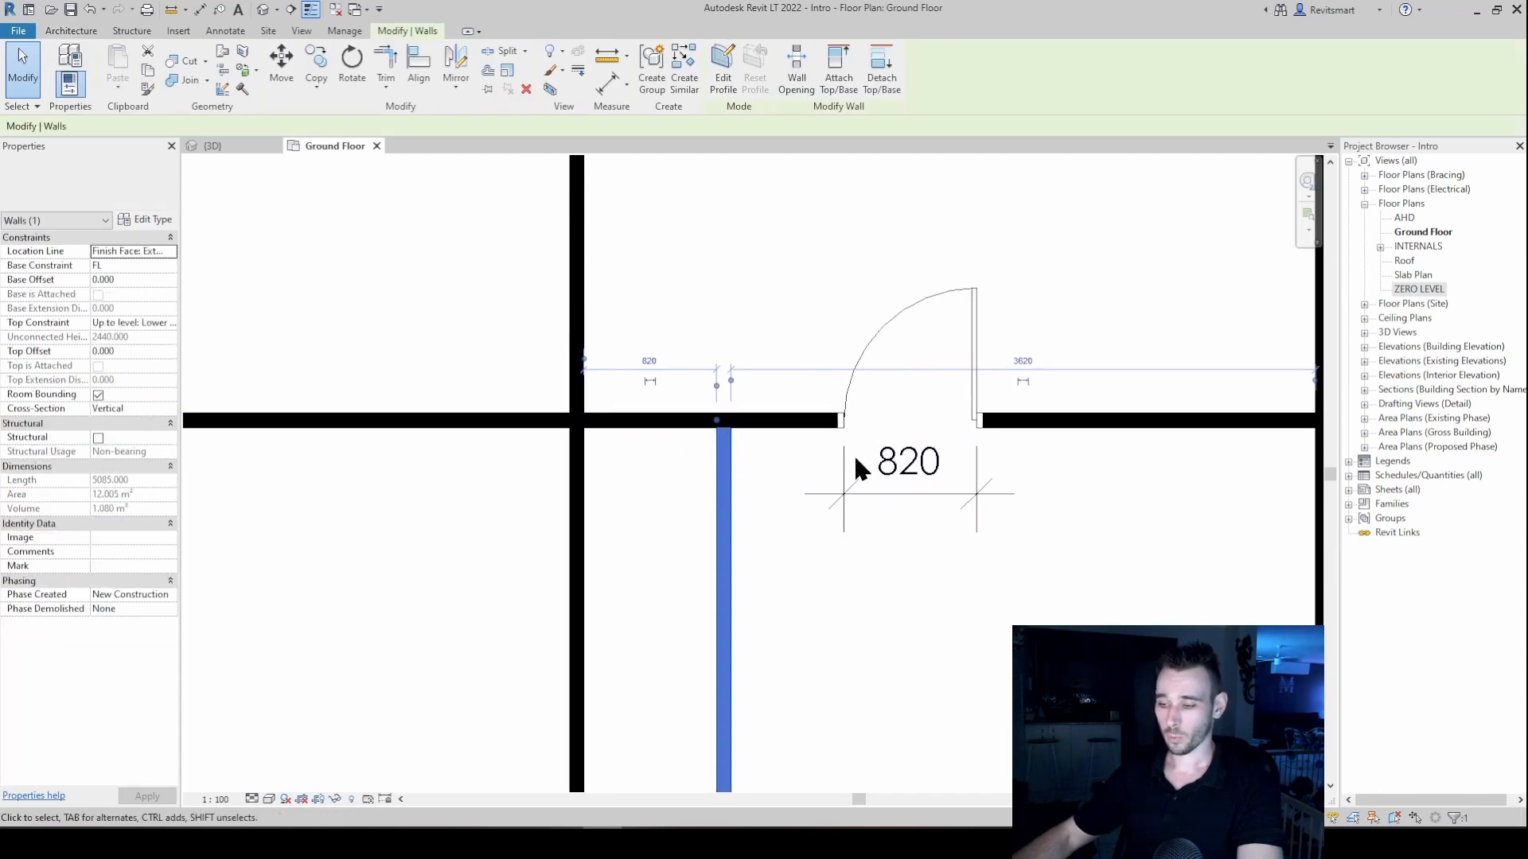
{"action": "scroll", "coordinate": [864, 456], "scroll_direction": "up", "scroll_amount": 1}
{"action": "left_click", "coordinate": [731, 486]}
{"action": "left_click", "coordinate": [672, 477]}
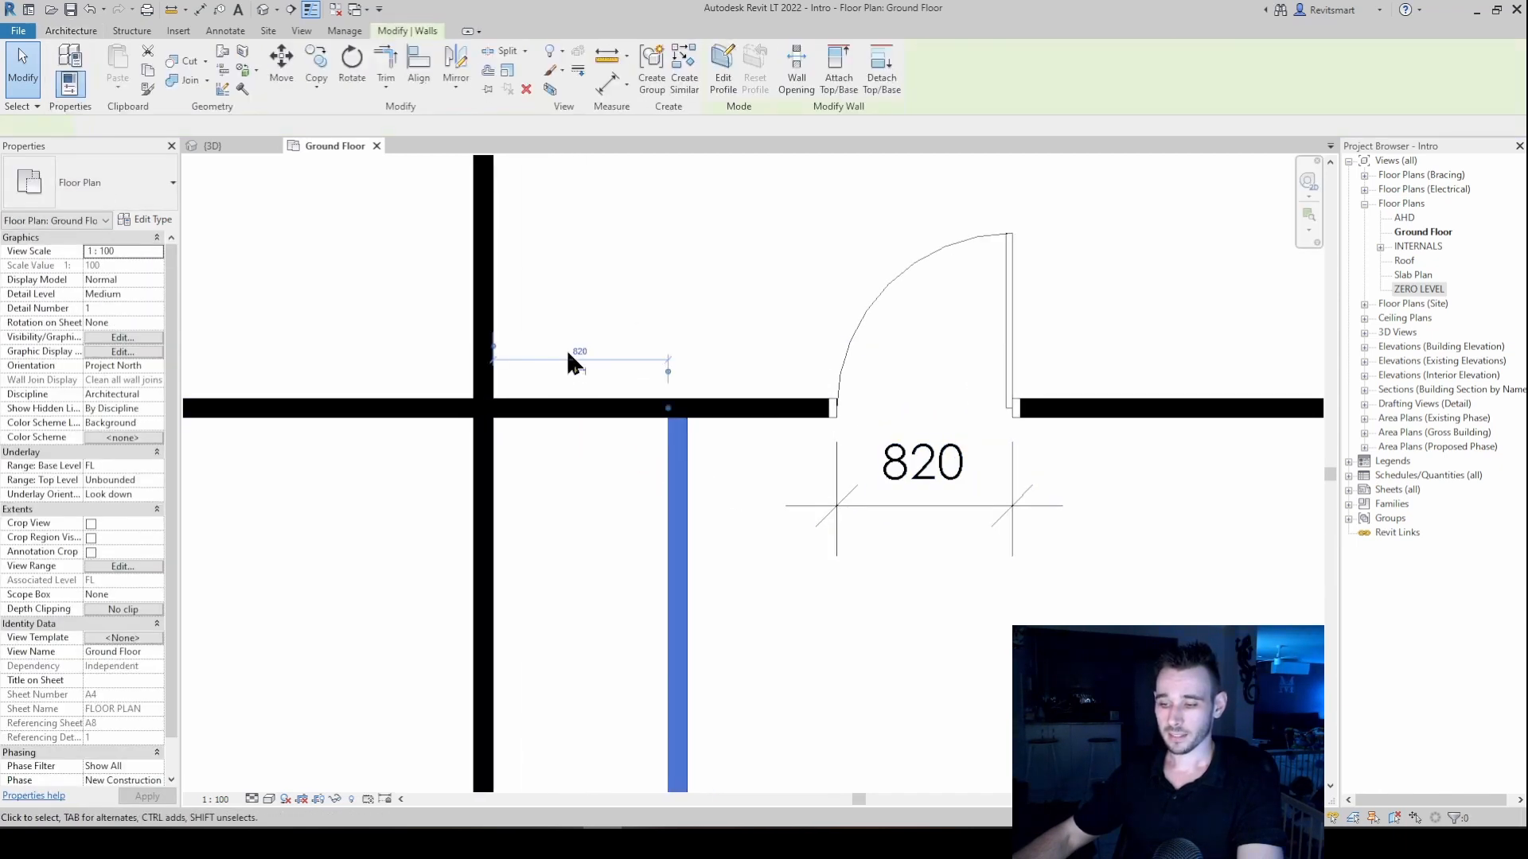
{"action": "left_click", "coordinate": [568, 351]}
{"action": "type", "text": "1000"}
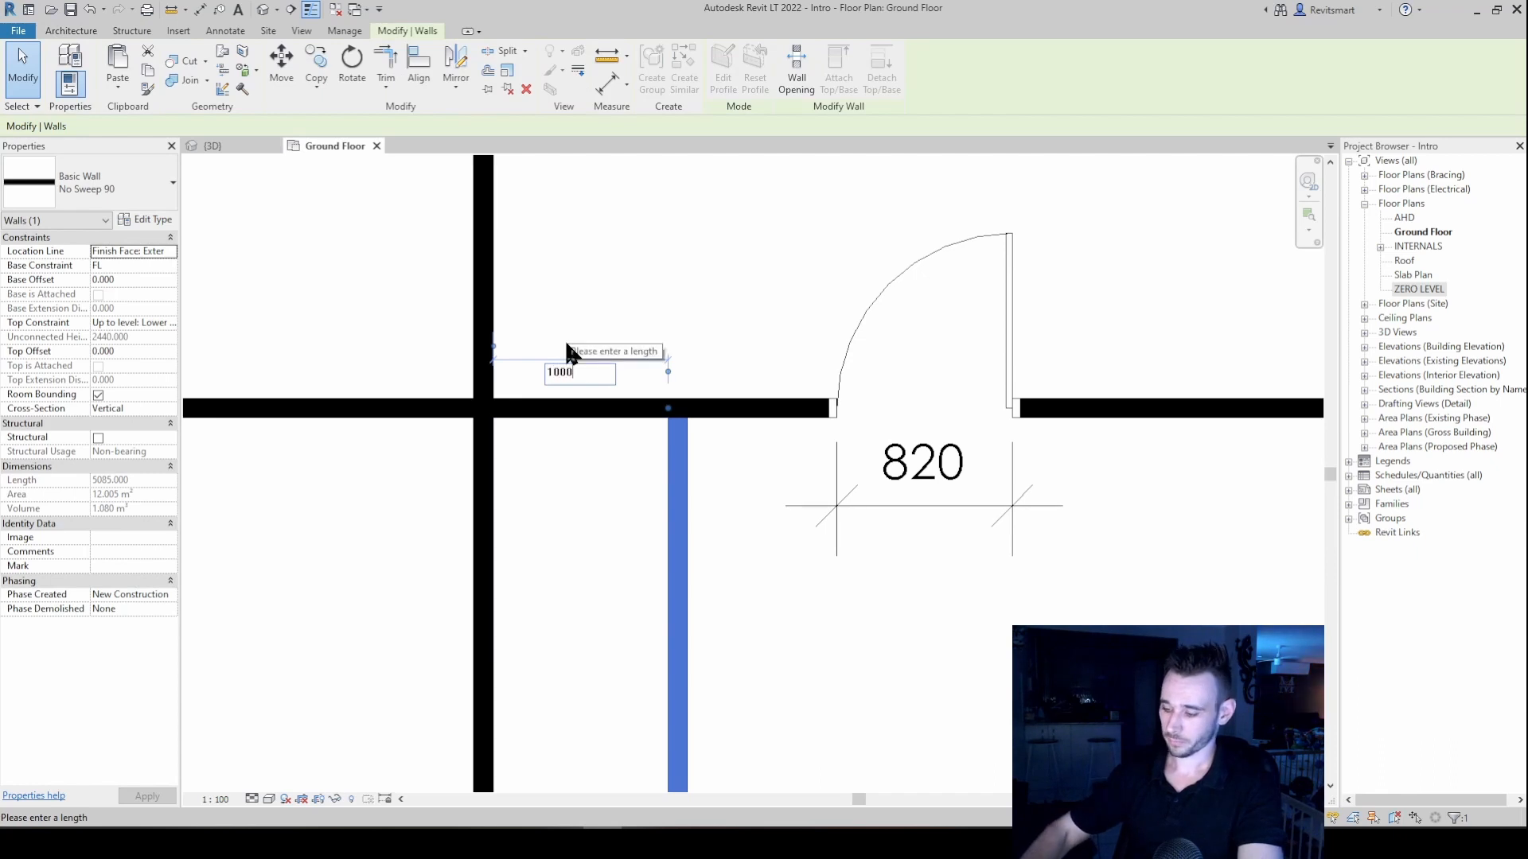
{"action": "key", "text": "Return"}
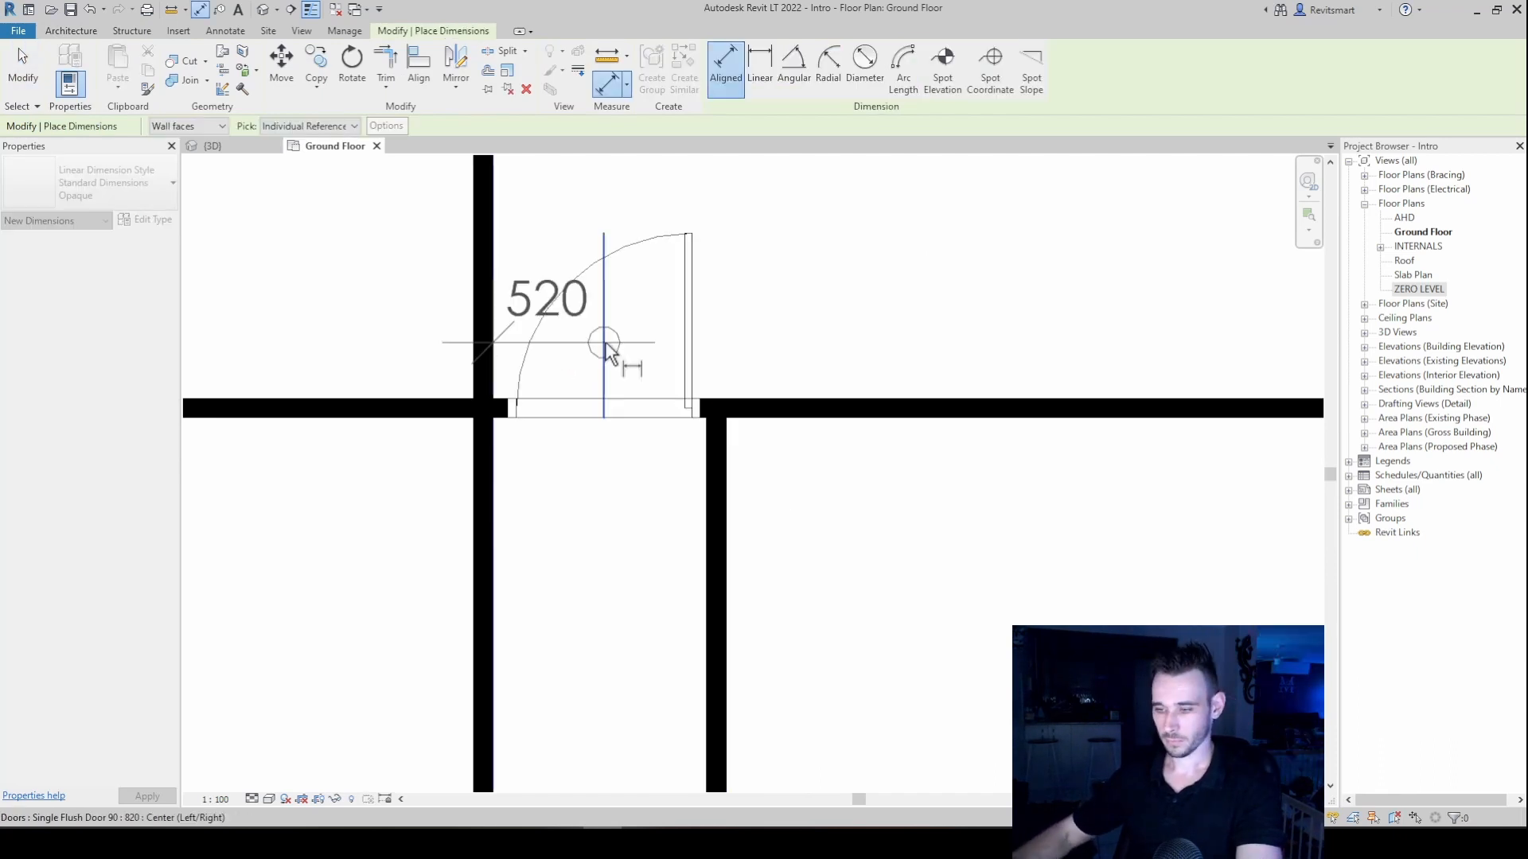
- Centre the door between the two walls using an equality dimension across the wall faces and door centreline, and delete that dimension
{"action": "left_click", "coordinate": [605, 345]}
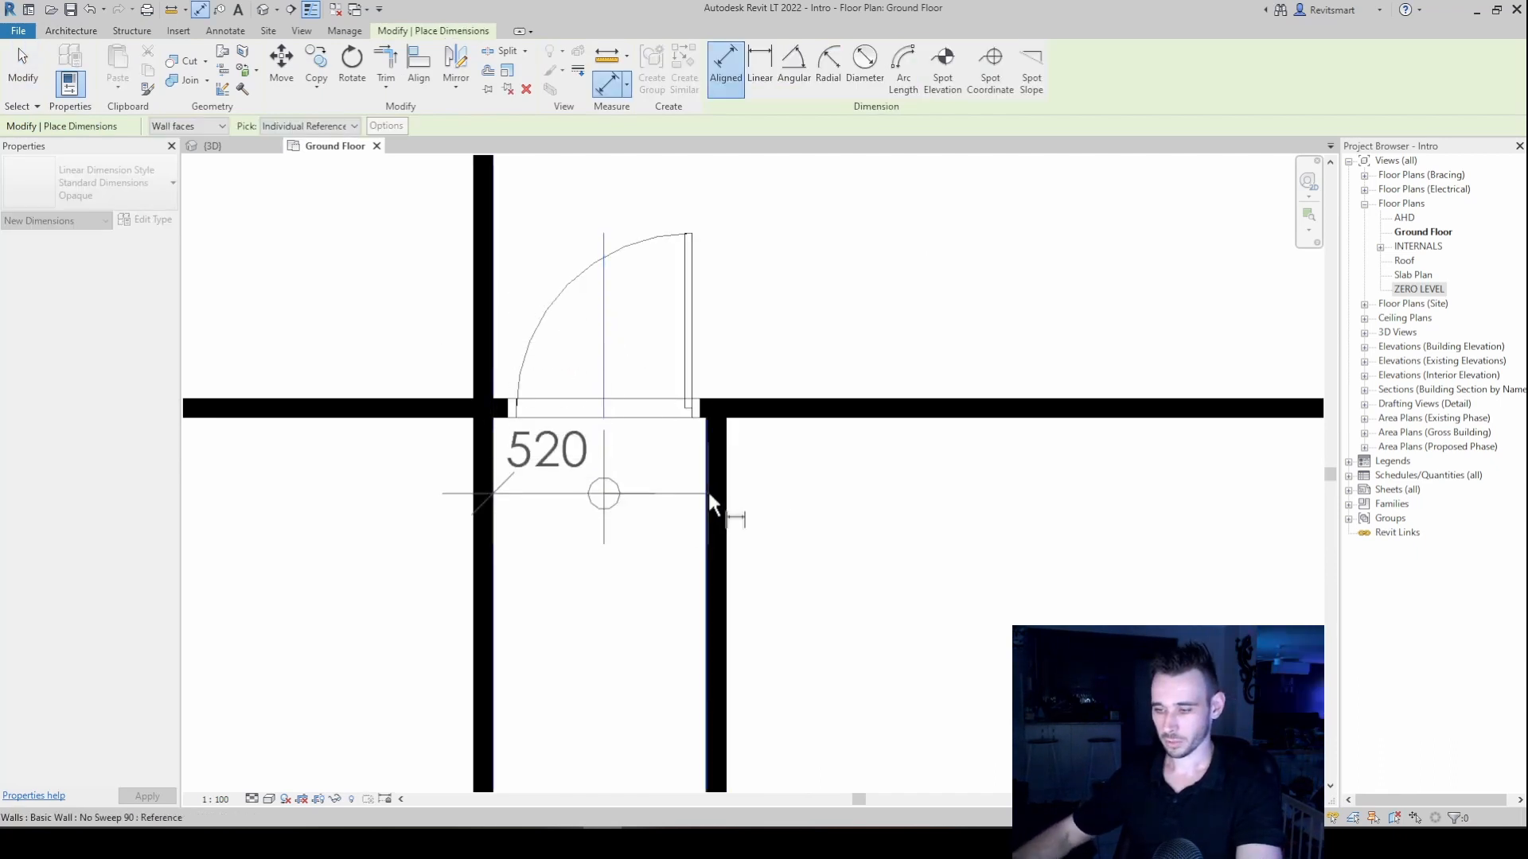
{"action": "left_click", "coordinate": [707, 491]}
{"action": "left_click", "coordinate": [648, 614]}
{"action": "key", "text": "Escape"}
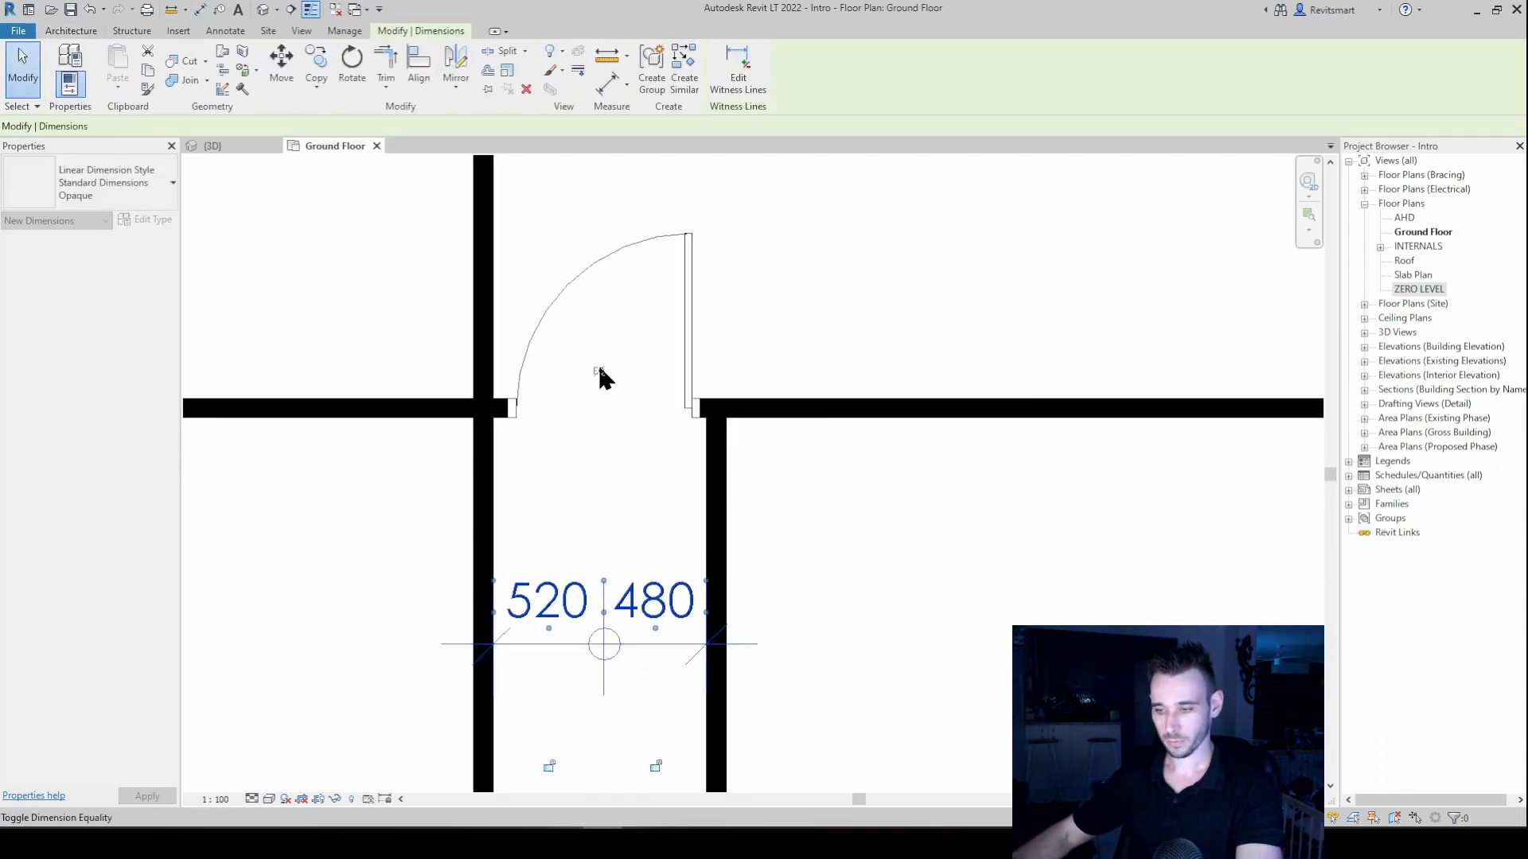
{"action": "left_click", "coordinate": [599, 370]}
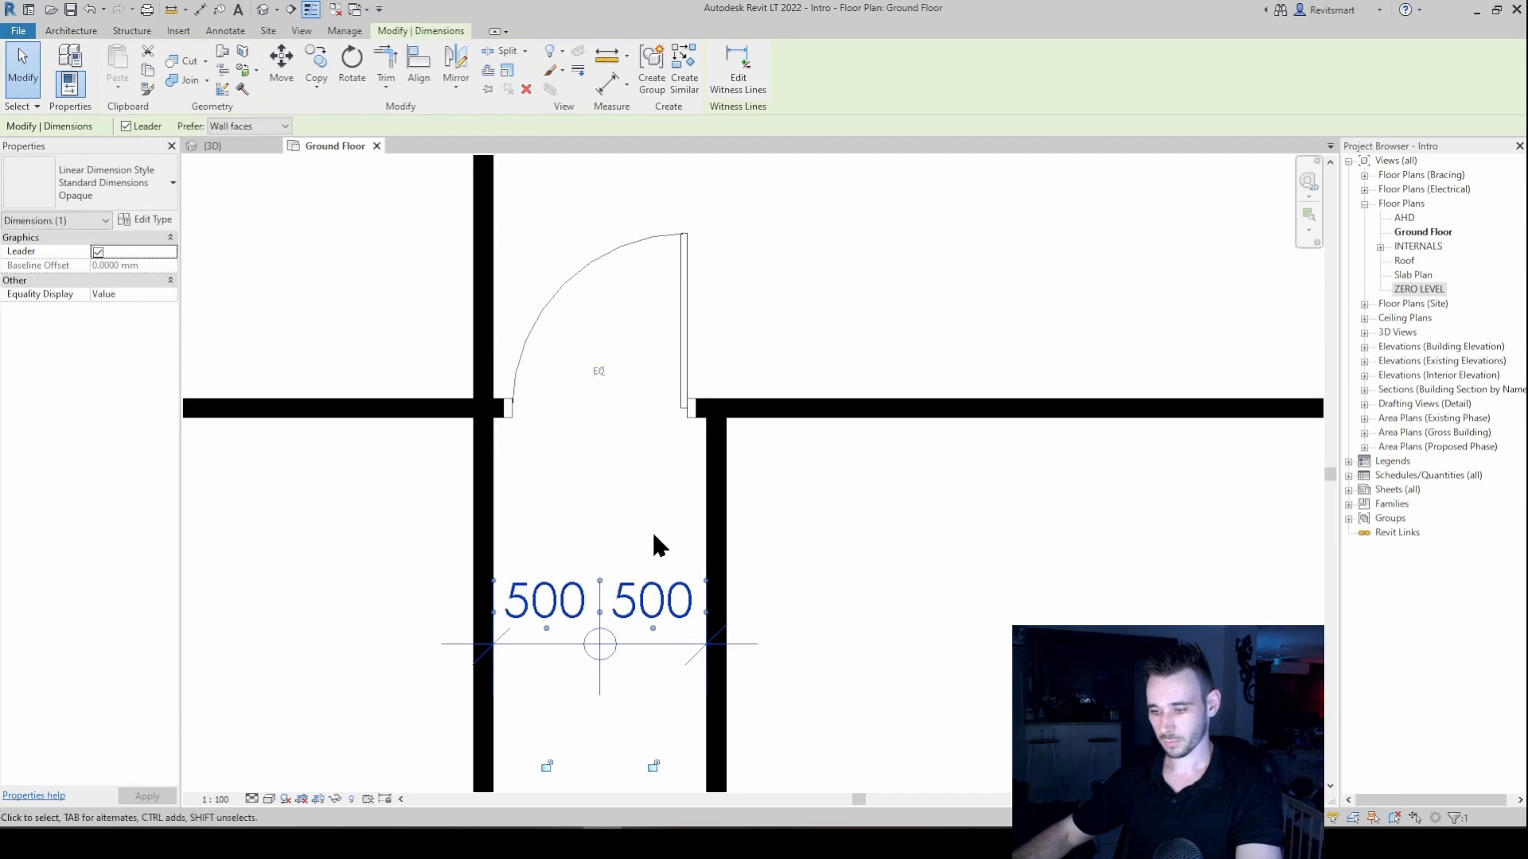
{"action": "key", "text": "Escape"}
{"action": "left_click", "coordinate": [652, 602]}
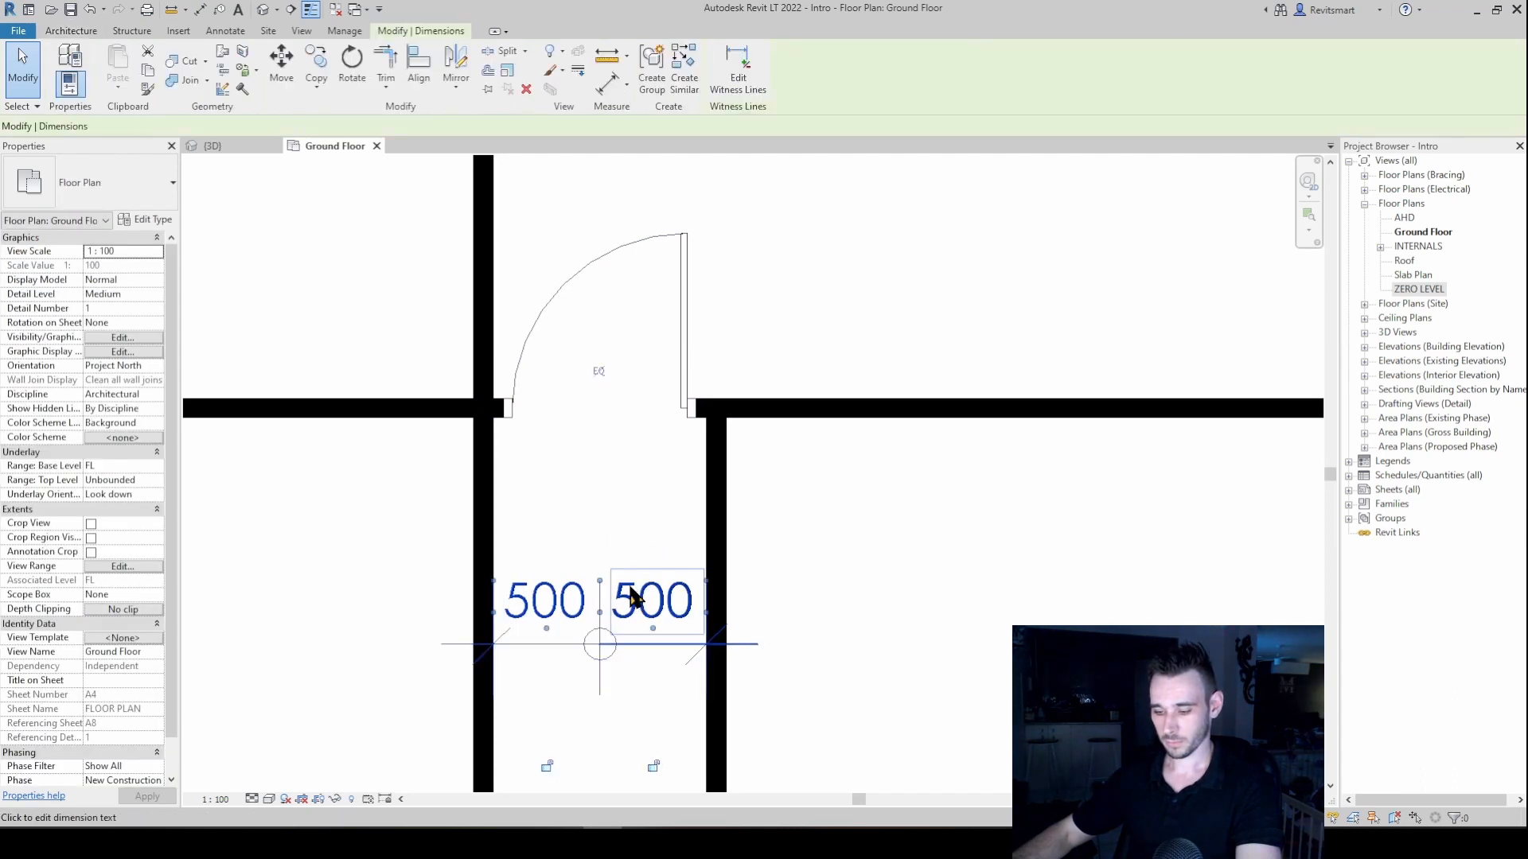
{"action": "key", "text": "Delete"}
- Add an aligned dimension from the door's inner left frame face to the adjacent wall face, placed below the door
{"action": "key", "text": "d"}
{"action": "key", "text": "i"}
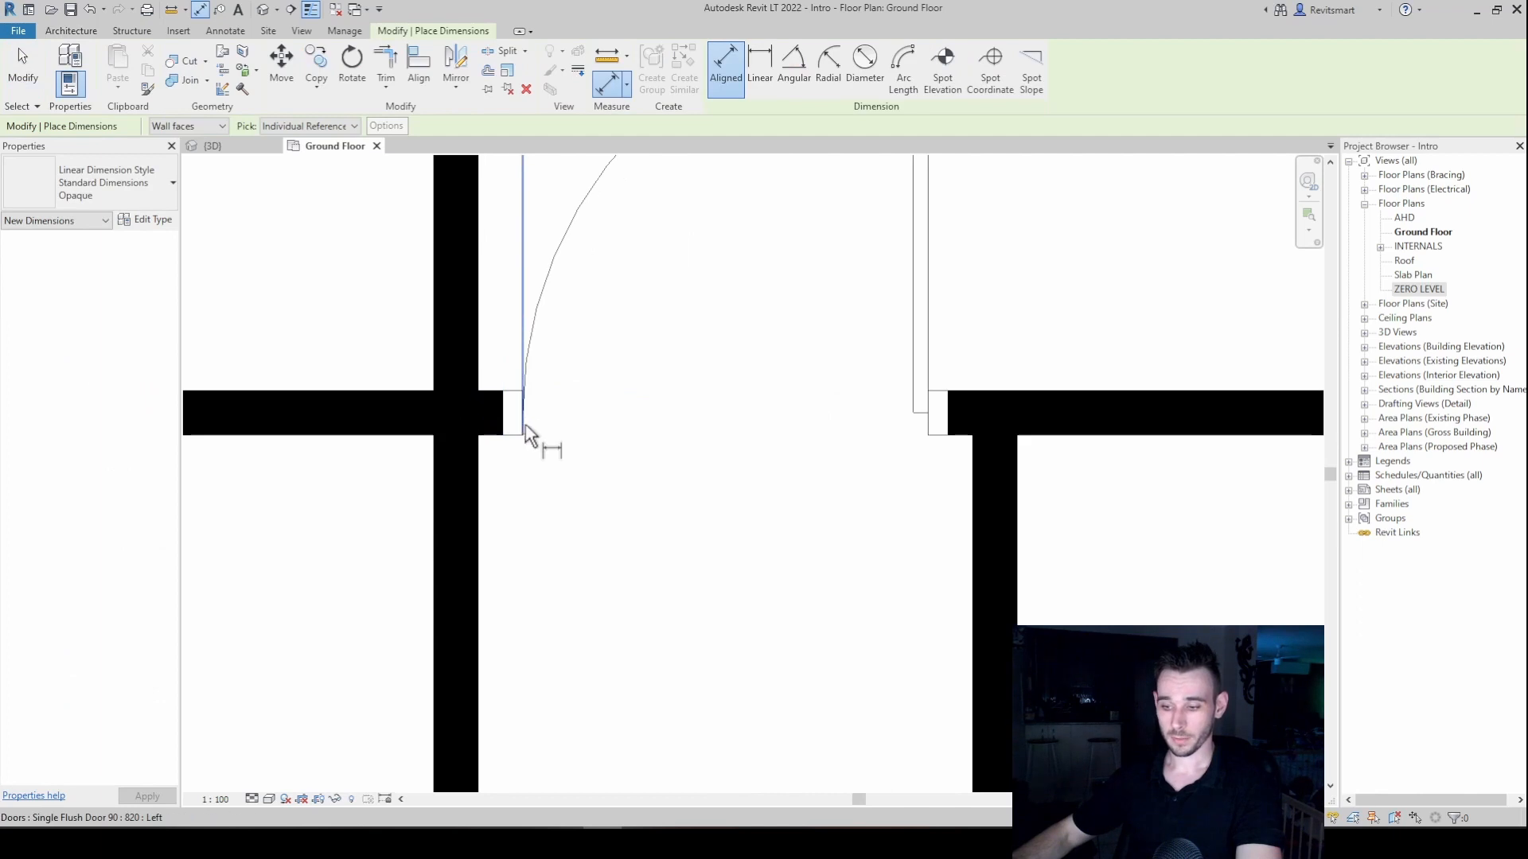
{"action": "scroll", "coordinate": [509, 420], "scroll_direction": "up", "scroll_amount": 3}
{"action": "left_click", "coordinate": [480, 481]}
{"action": "middle_click_drag", "start_coordinate": [599, 627], "coordinate": [619, 493]}
{"action": "scroll", "coordinate": [619, 498], "scroll_direction": "down", "scroll_amount": 1}
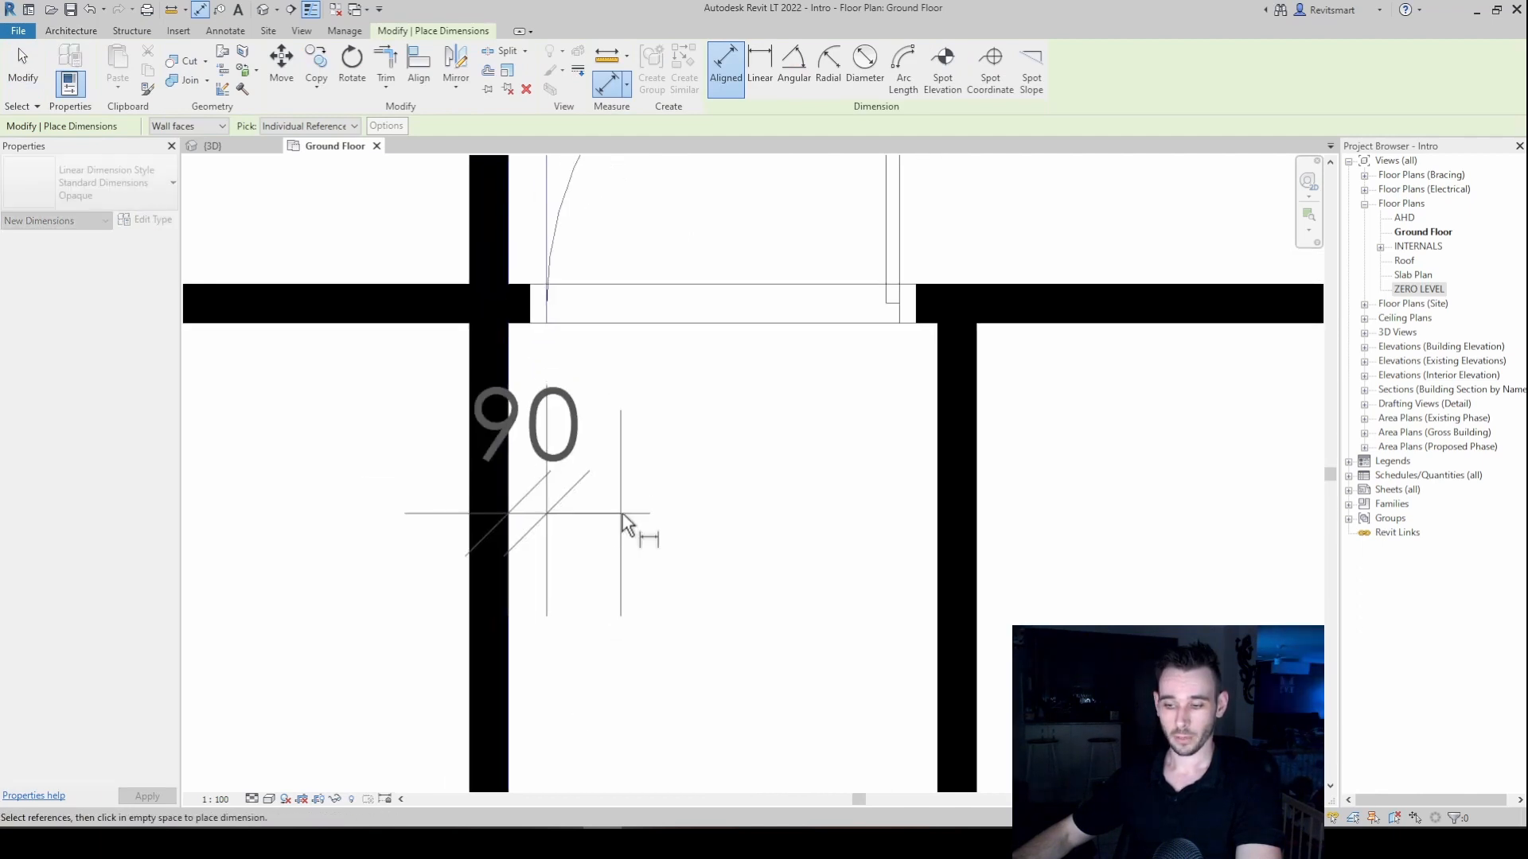
{"action": "left_click", "coordinate": [620, 514]}
{"action": "scroll", "coordinate": [535, 301], "scroll_direction": "up", "scroll_amount": 4}
{"action": "key", "text": "Escape"}
{"action": "key", "text": "Escape"}
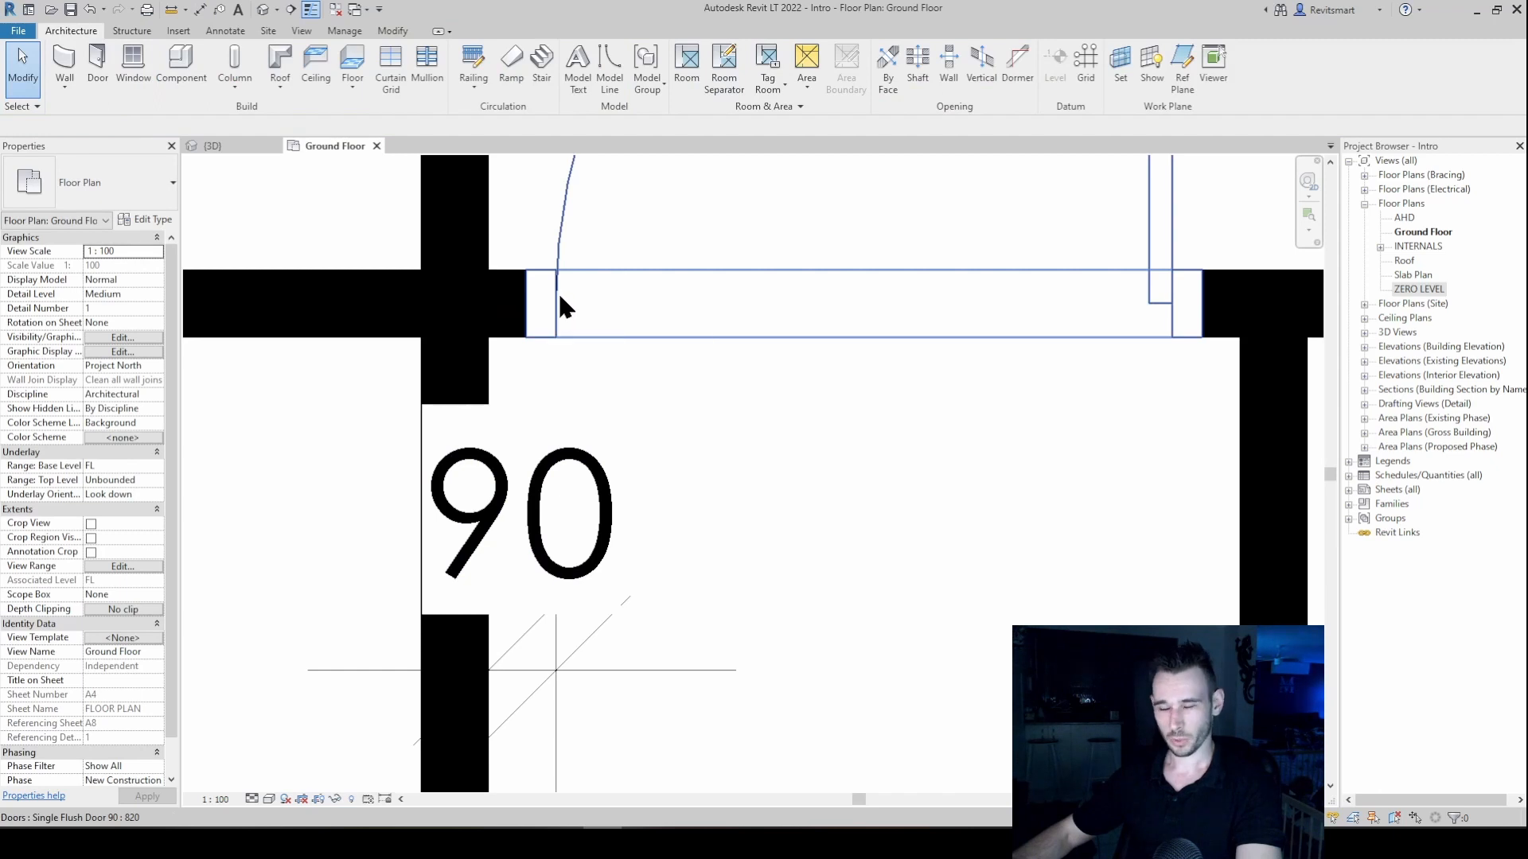
- Examine the clearance dimension between the door frame and adjacent wall, along with the wall containing the door
{"action": "scroll", "coordinate": [493, 386], "scroll_direction": "down", "scroll_amount": 5}
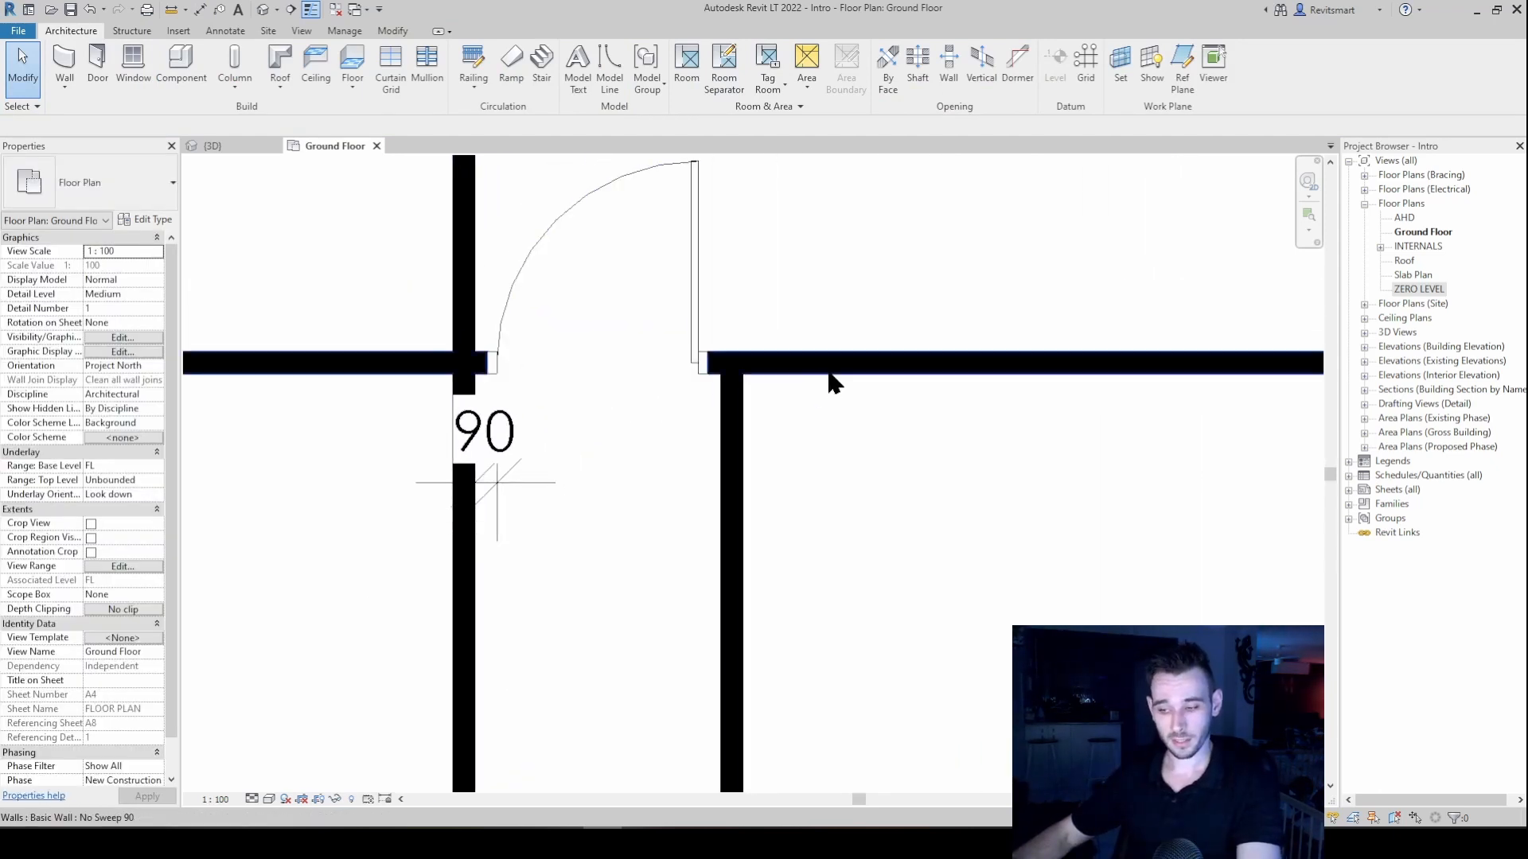
{"action": "left_click", "coordinate": [830, 362]}
{"action": "scroll", "coordinate": [828, 368], "scroll_direction": "down", "scroll_amount": 2}
{"action": "middle_click_drag", "start_coordinate": [828, 369], "coordinate": [624, 403]}
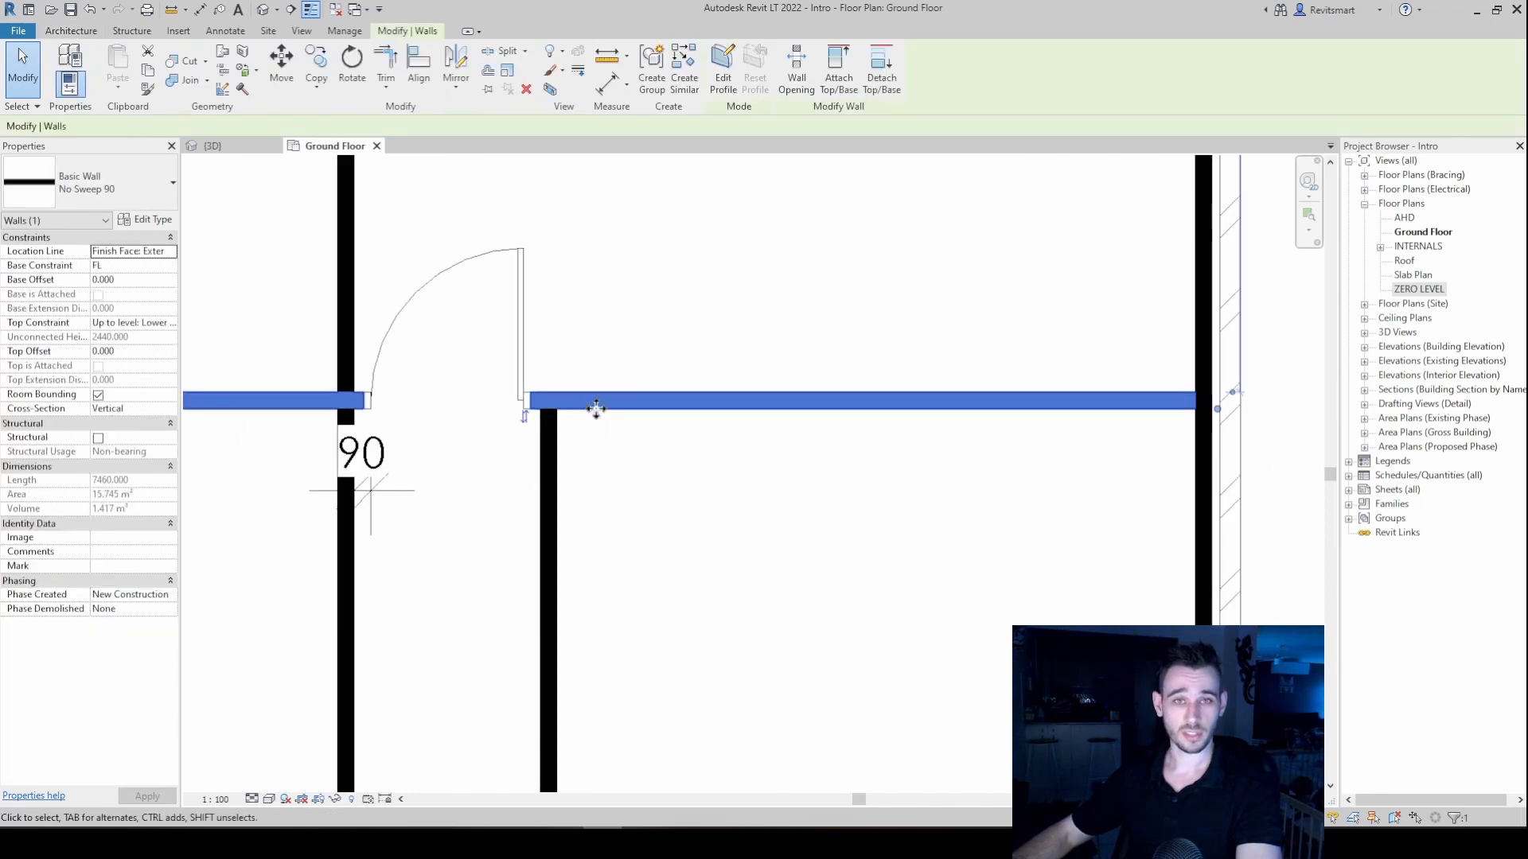
{"action": "middle_click_drag", "start_coordinate": [292, 451], "coordinate": [480, 445]}
{"action": "scroll", "coordinate": [480, 446], "scroll_direction": "up", "scroll_amount": 1}
{"action": "left_click", "coordinate": [480, 445]}
{"action": "scroll", "coordinate": [548, 449], "scroll_direction": "up", "scroll_amount": 3}
{"action": "left_click", "coordinate": [662, 449]}
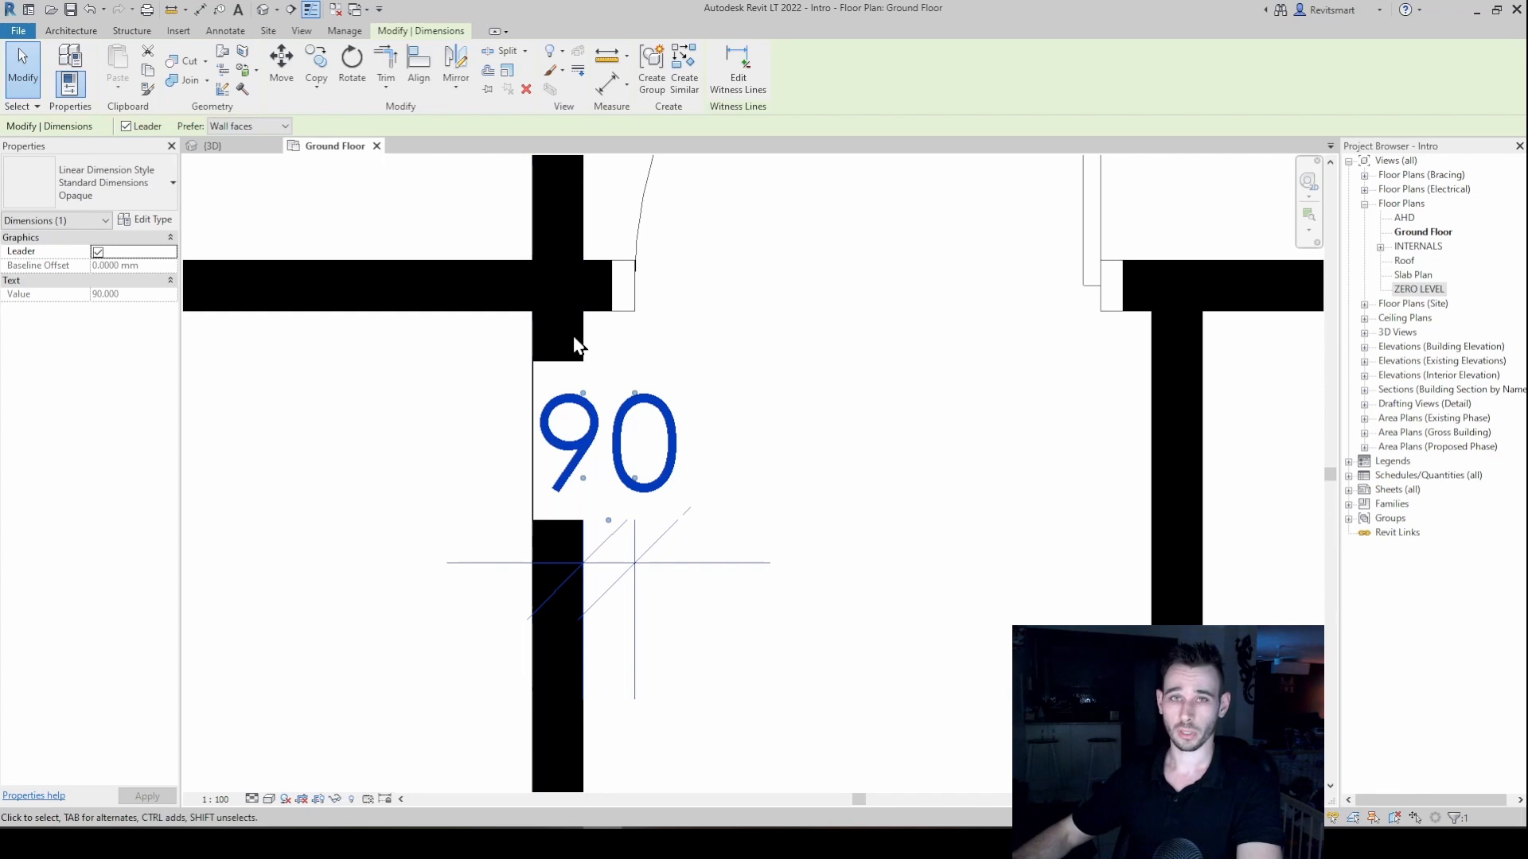
{"action": "scroll", "coordinate": [609, 392], "scroll_direction": "down", "scroll_amount": 1}
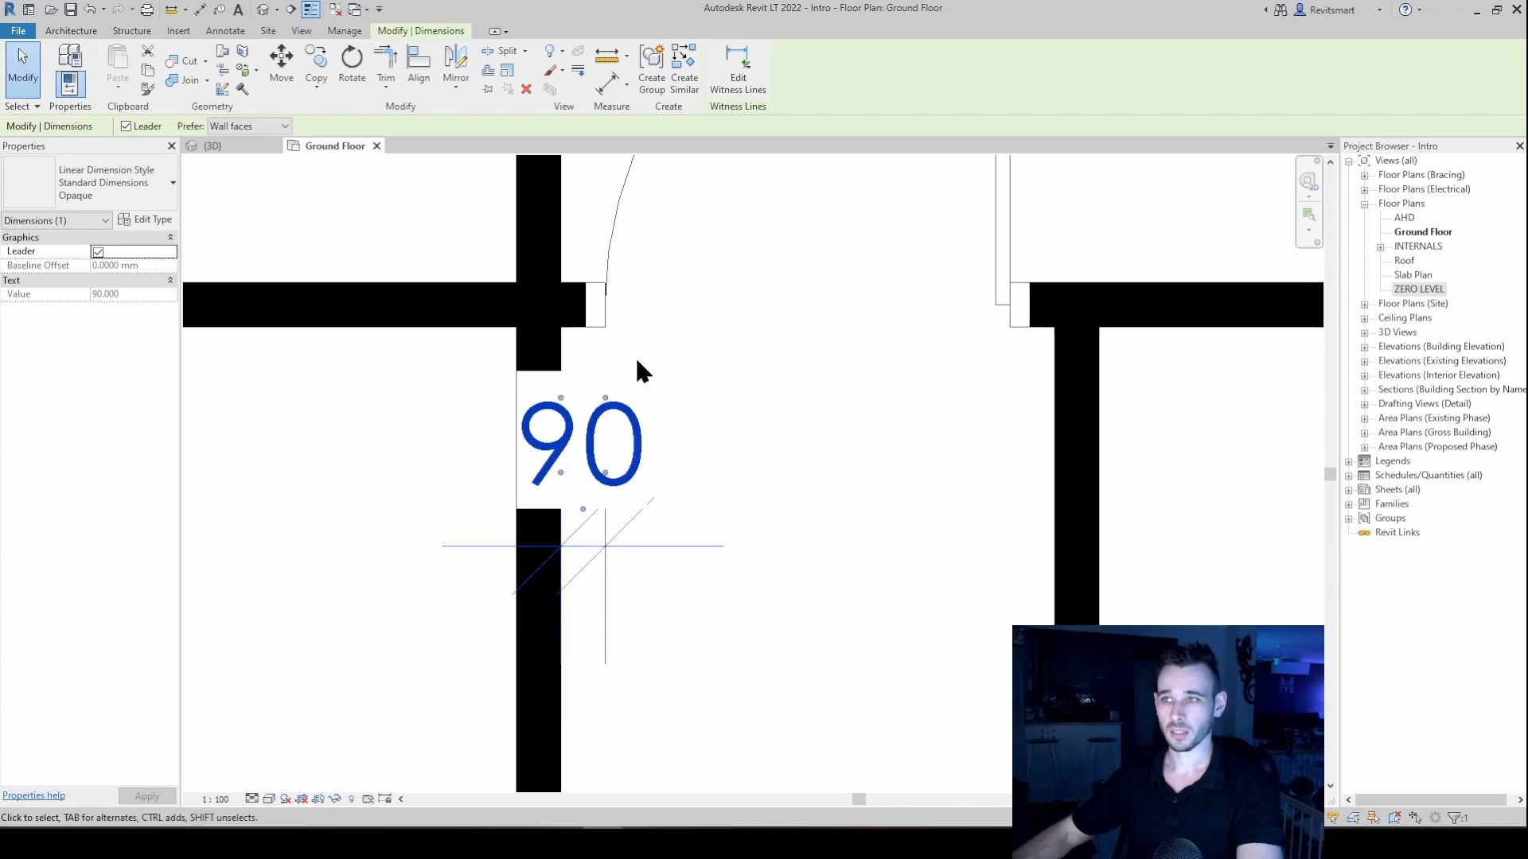
{"action": "scroll", "coordinate": [605, 380], "scroll_direction": "down", "scroll_amount": 1}
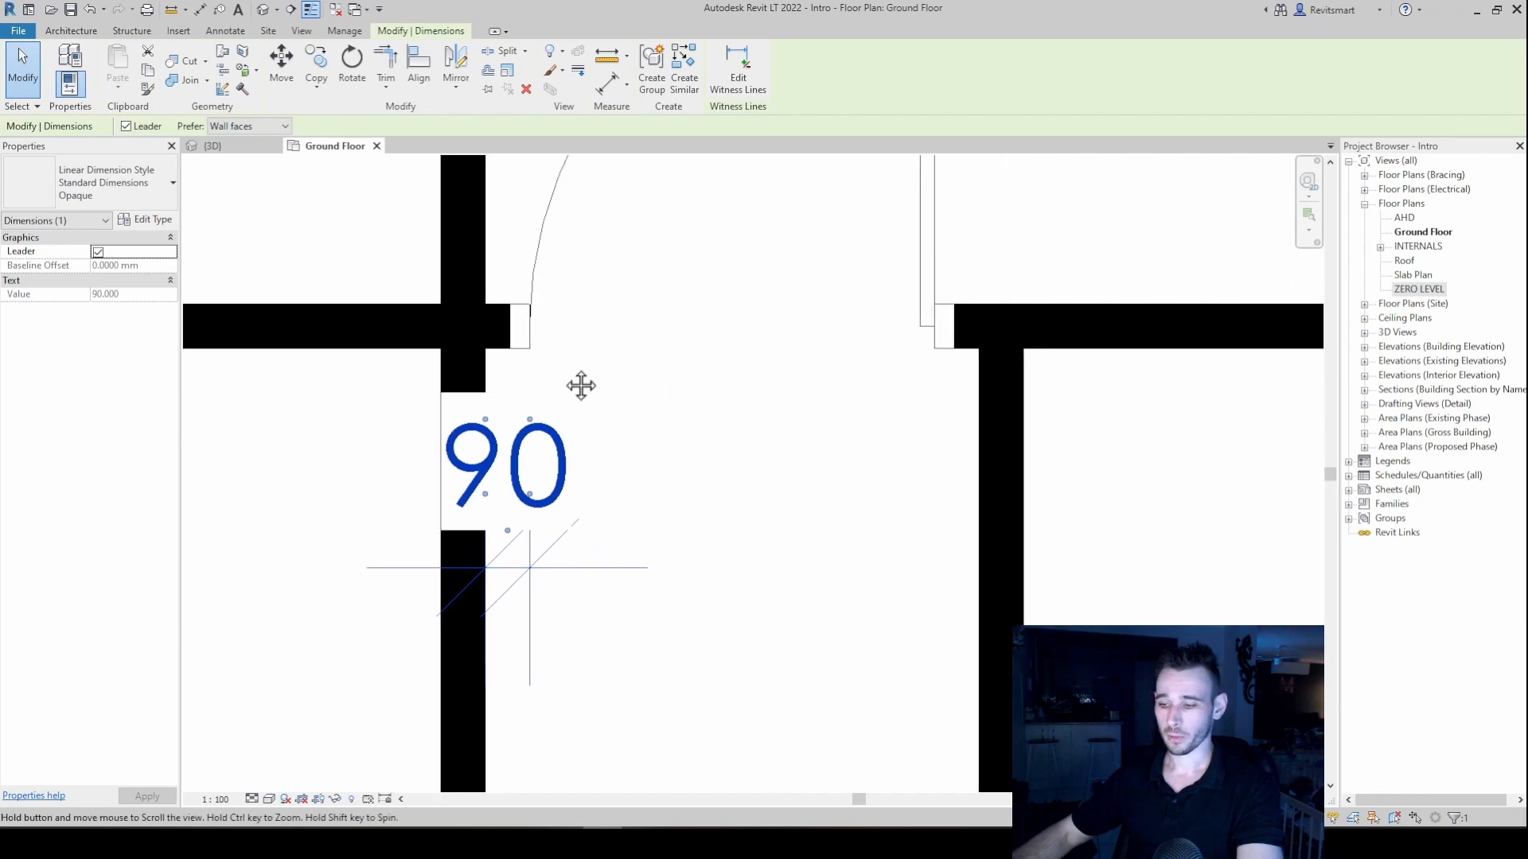
{"action": "key", "text": "Escape"}
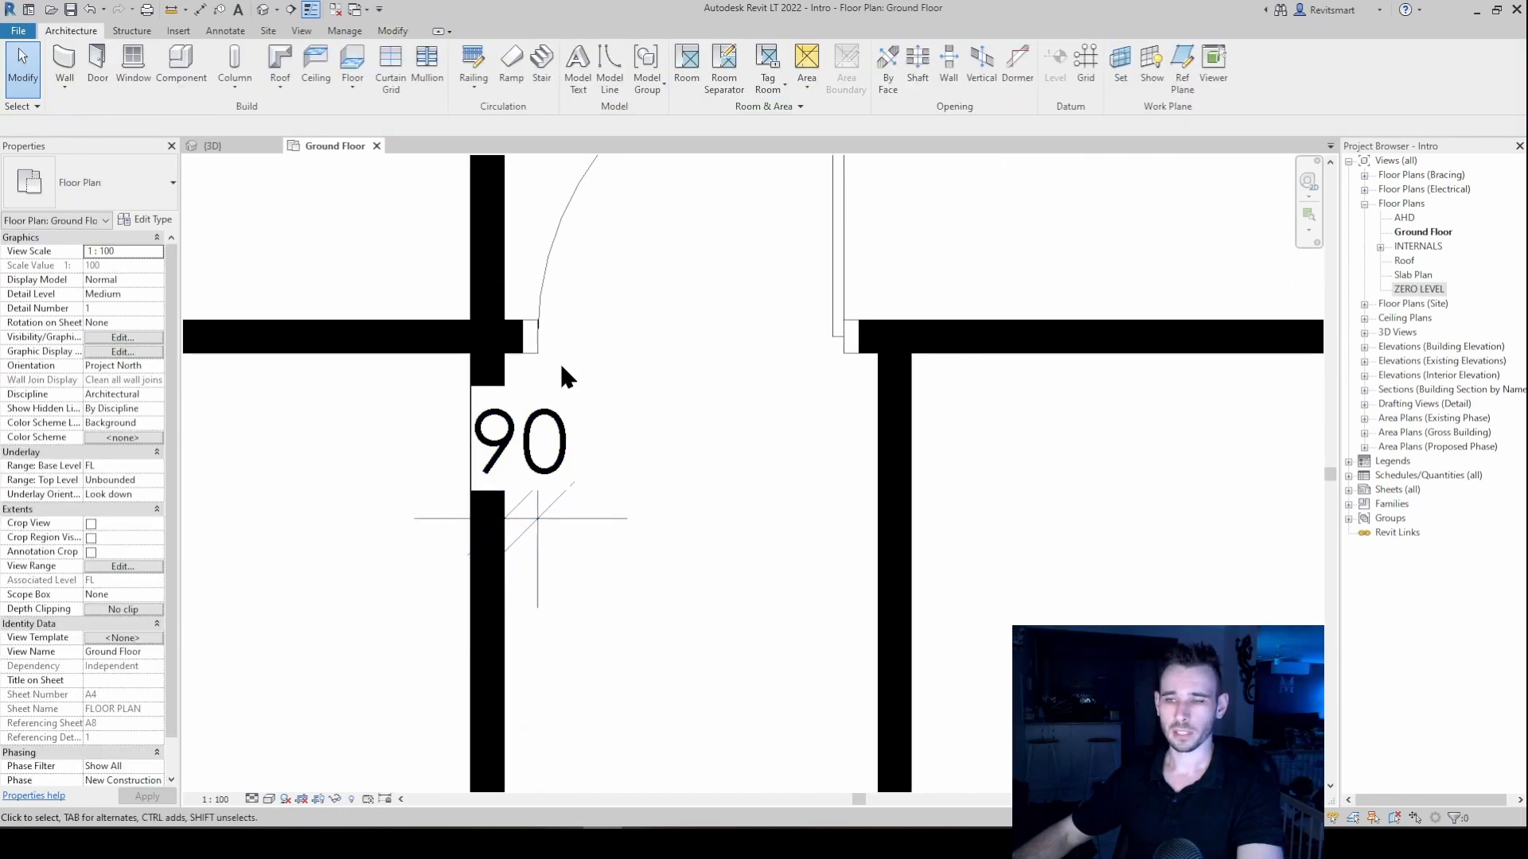
- Draw a rectangular filled region about 70 × 10 mm against the wall's lower face, starting at the left door frame's inner corner
{"action": "scroll", "coordinate": [541, 350], "scroll_direction": "up", "scroll_amount": 5}
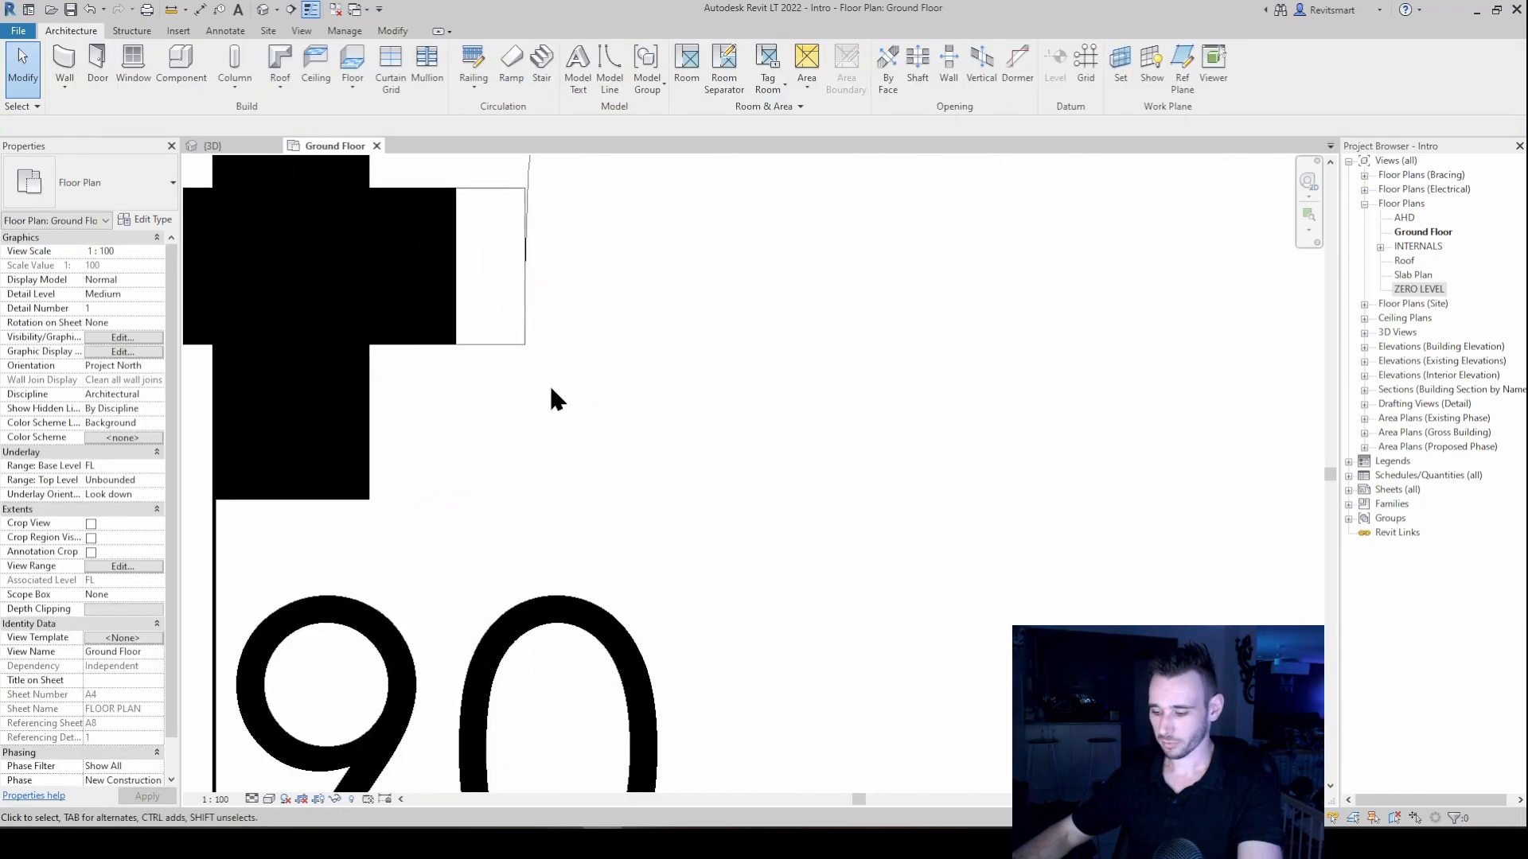
{"action": "key", "text": "f"}
{"action": "key", "text": "r"}
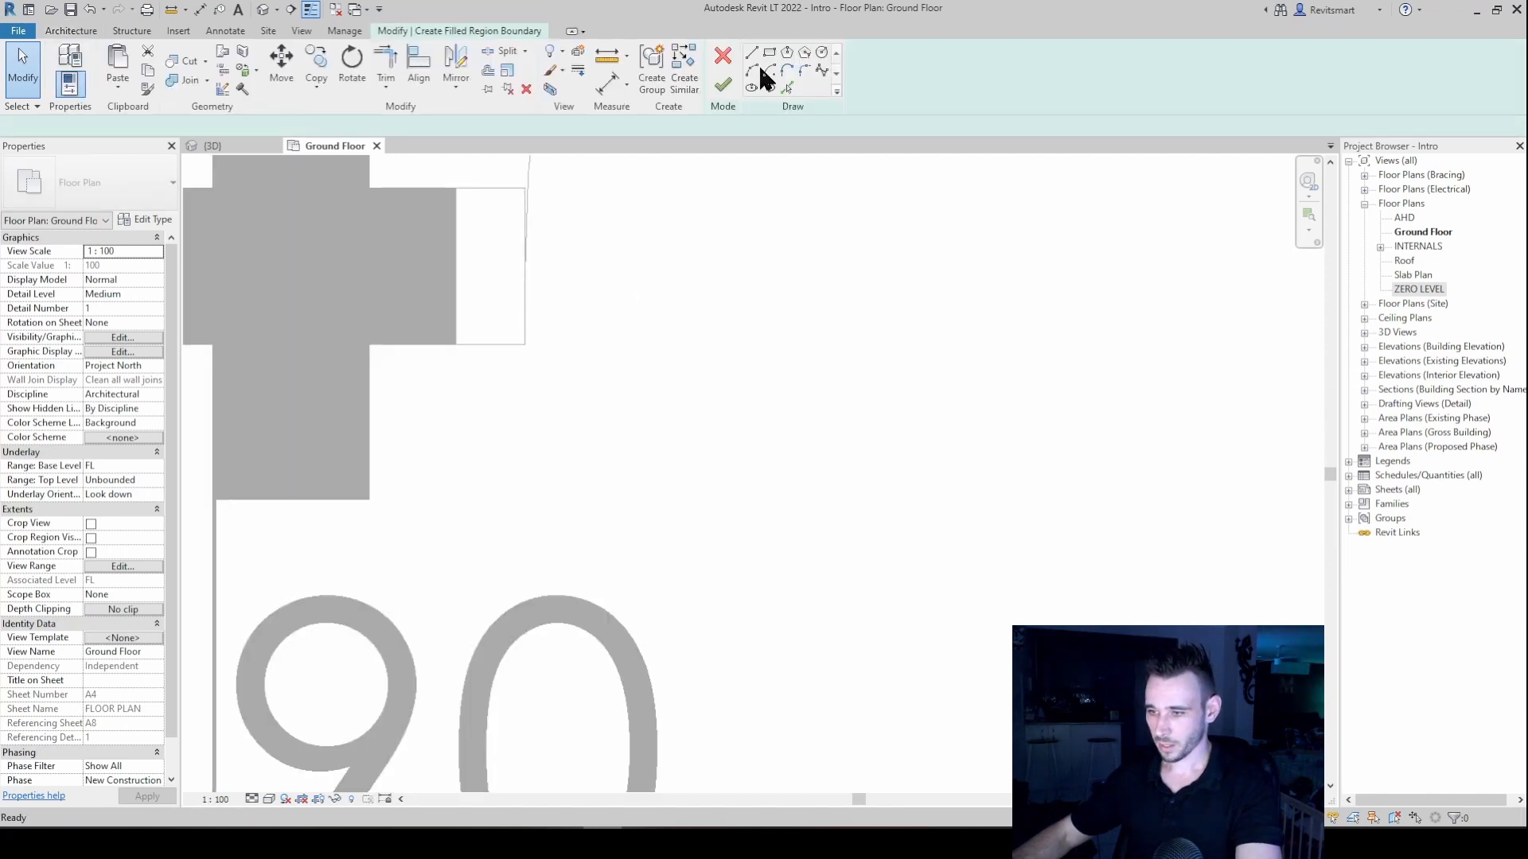
{"action": "left_click", "coordinate": [769, 52]}
{"action": "scroll", "coordinate": [524, 374], "scroll_direction": "up", "scroll_amount": 2}
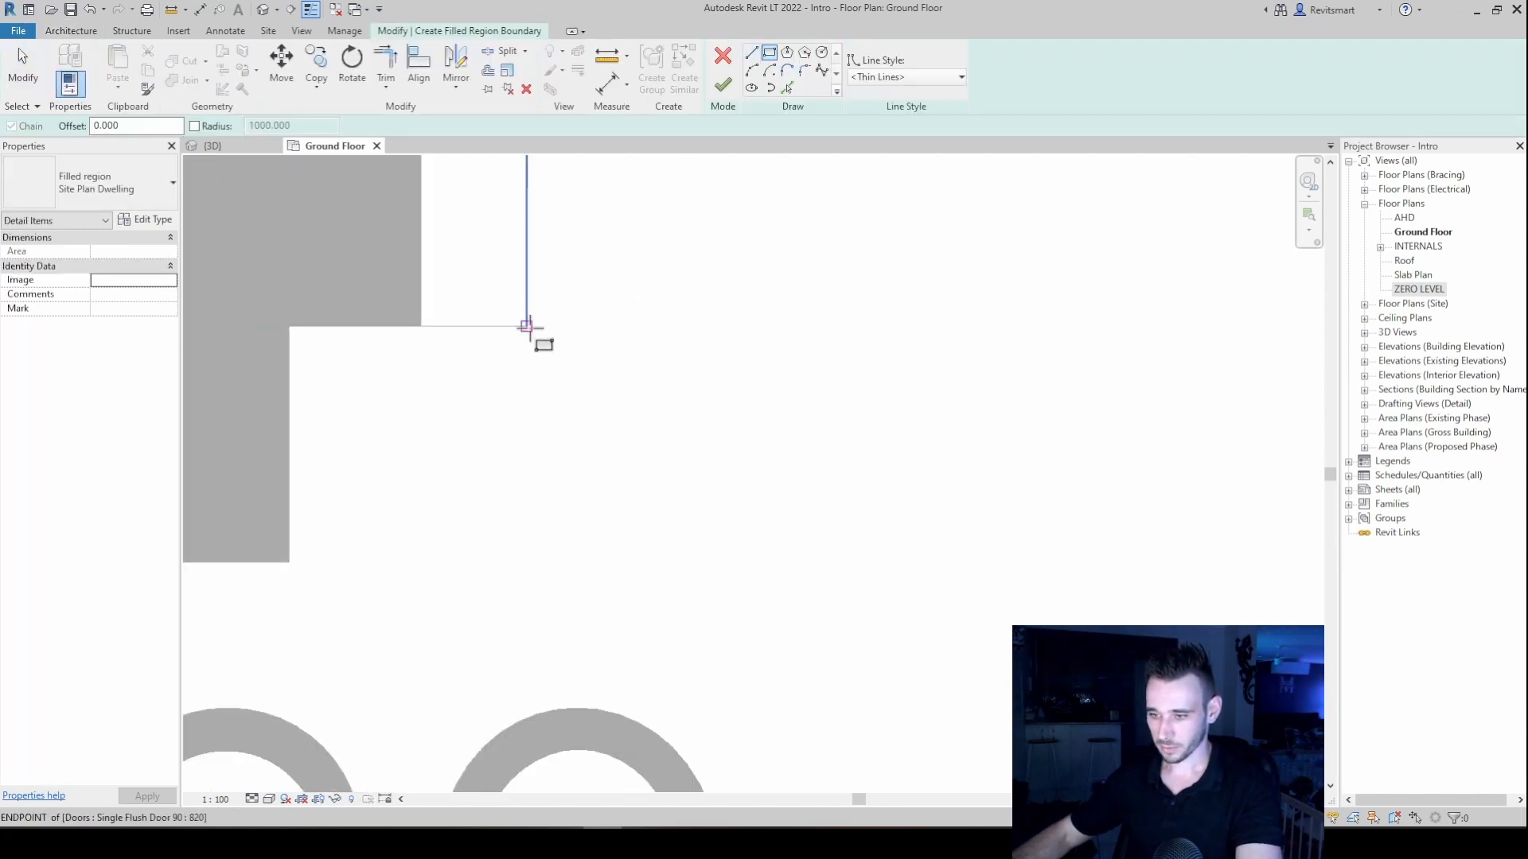
{"action": "left_click", "coordinate": [527, 326]}
{"action": "left_click", "coordinate": [342, 353]}
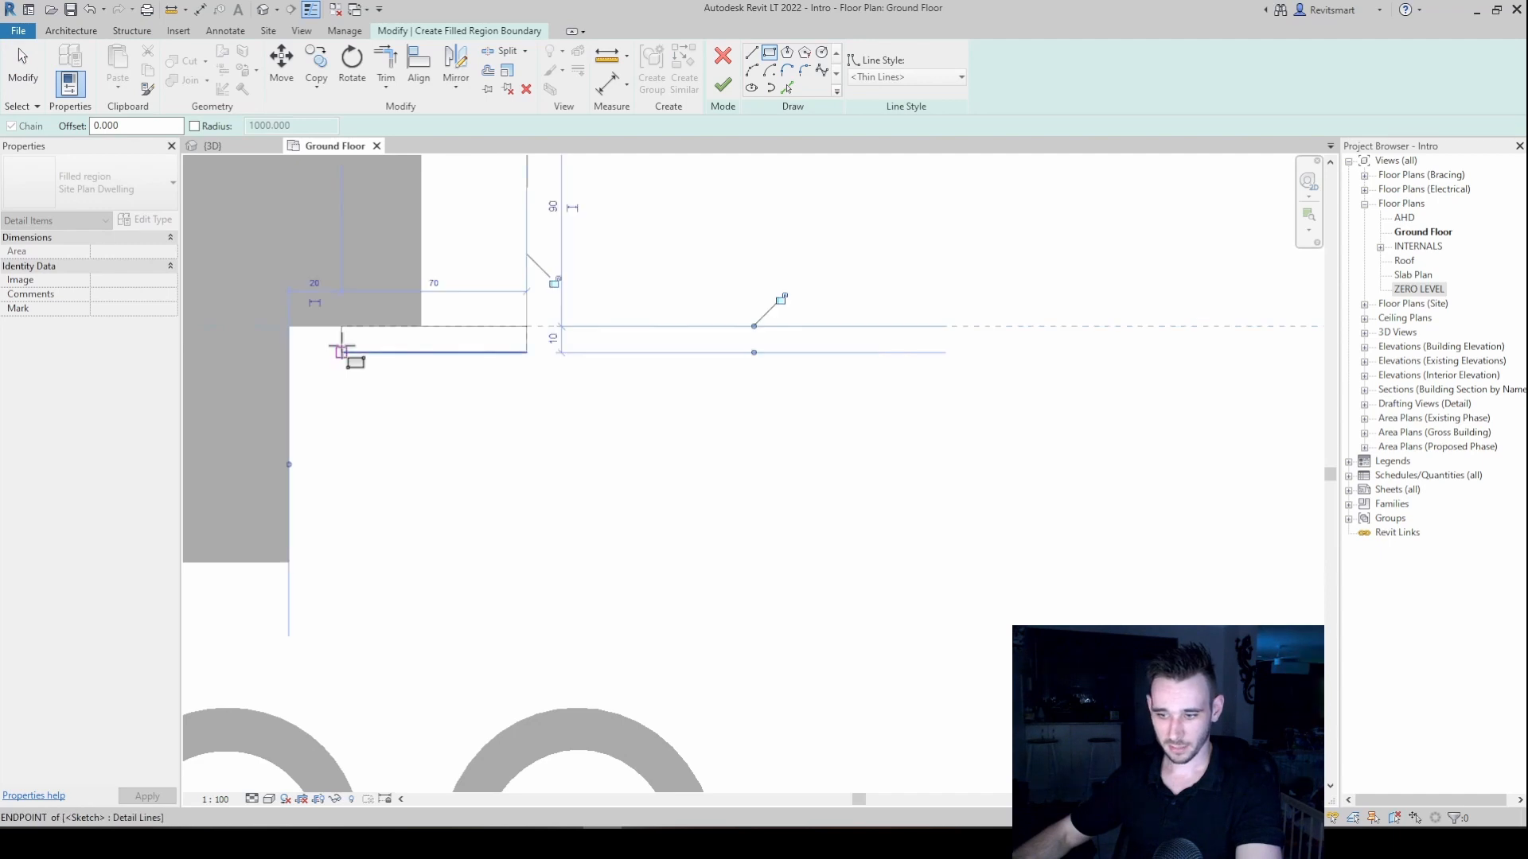
{"action": "left_click", "coordinate": [711, 81]}
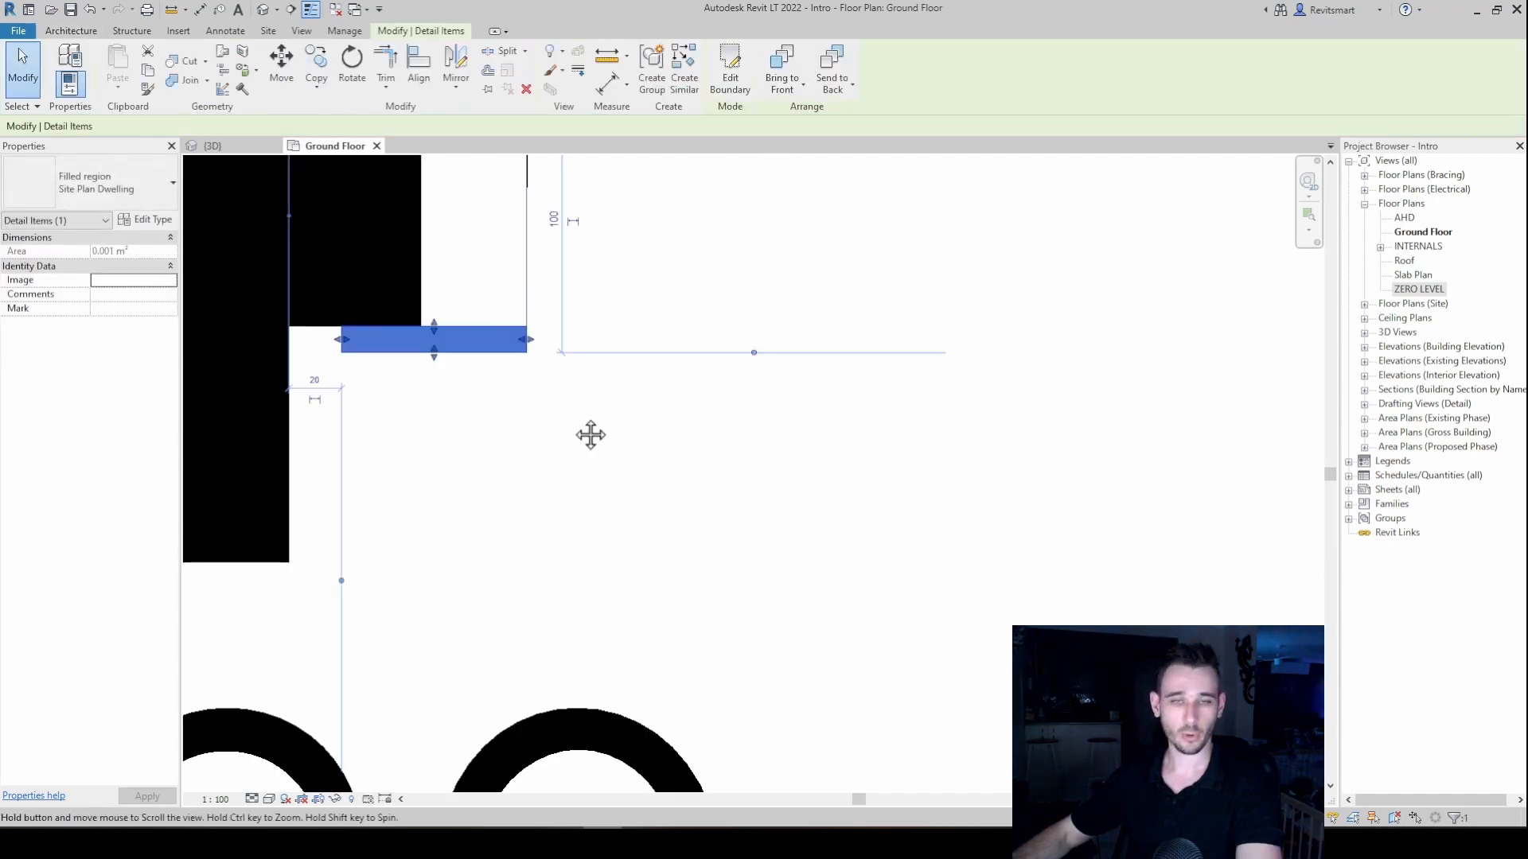
- Delete the filled region and the clearance dimension beside the left door frame
{"action": "scroll", "coordinate": [589, 433], "scroll_direction": "down", "scroll_amount": 1}
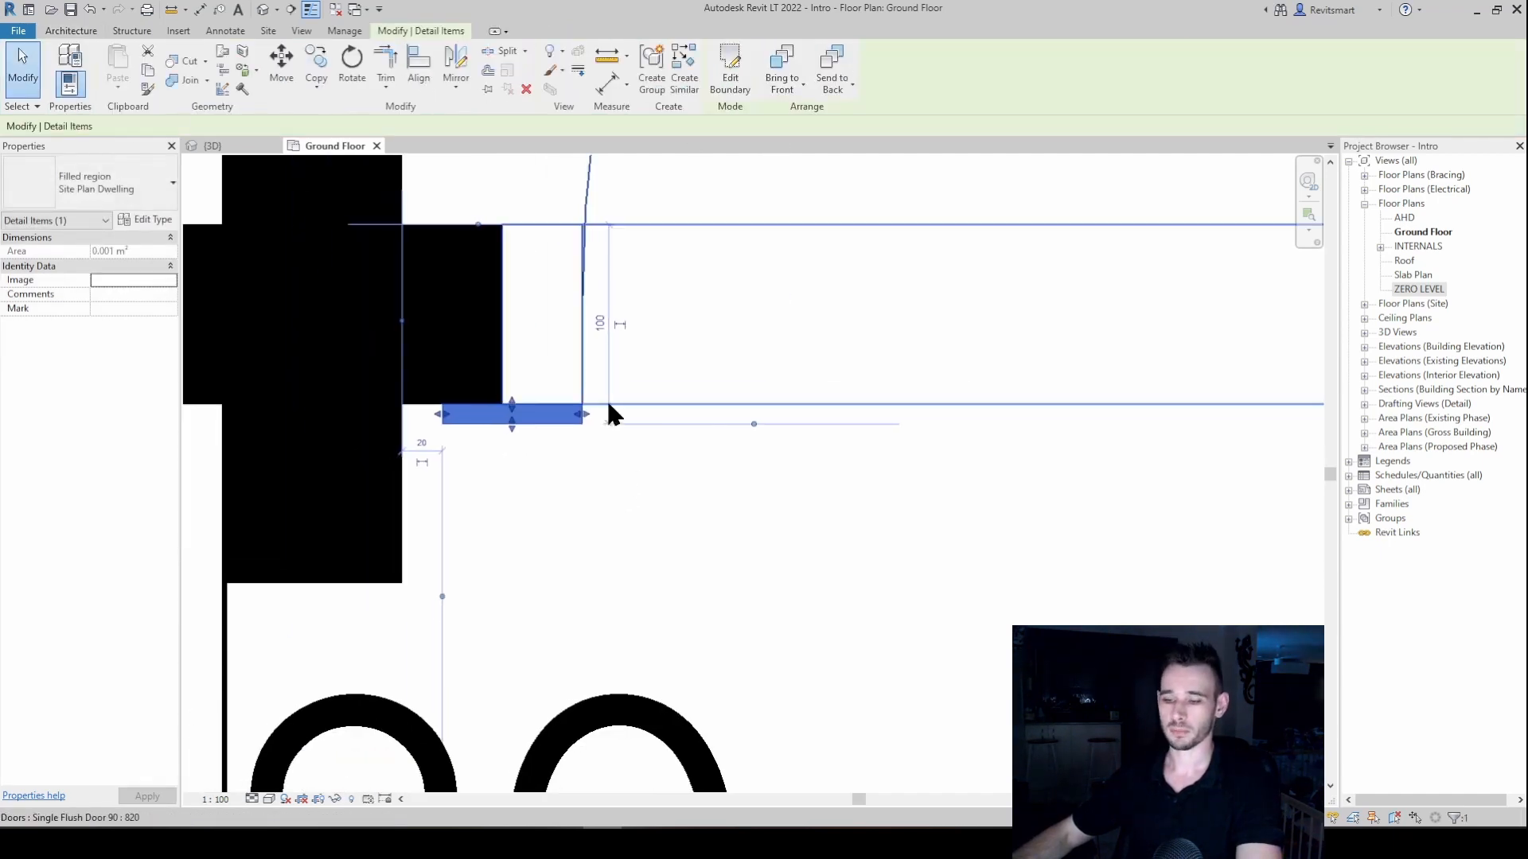
{"action": "scroll", "coordinate": [607, 402], "scroll_direction": "down", "scroll_amount": 3}
{"action": "left_click", "coordinate": [530, 485]}
{"action": "scroll", "coordinate": [513, 470], "scroll_direction": "up", "scroll_amount": 2}
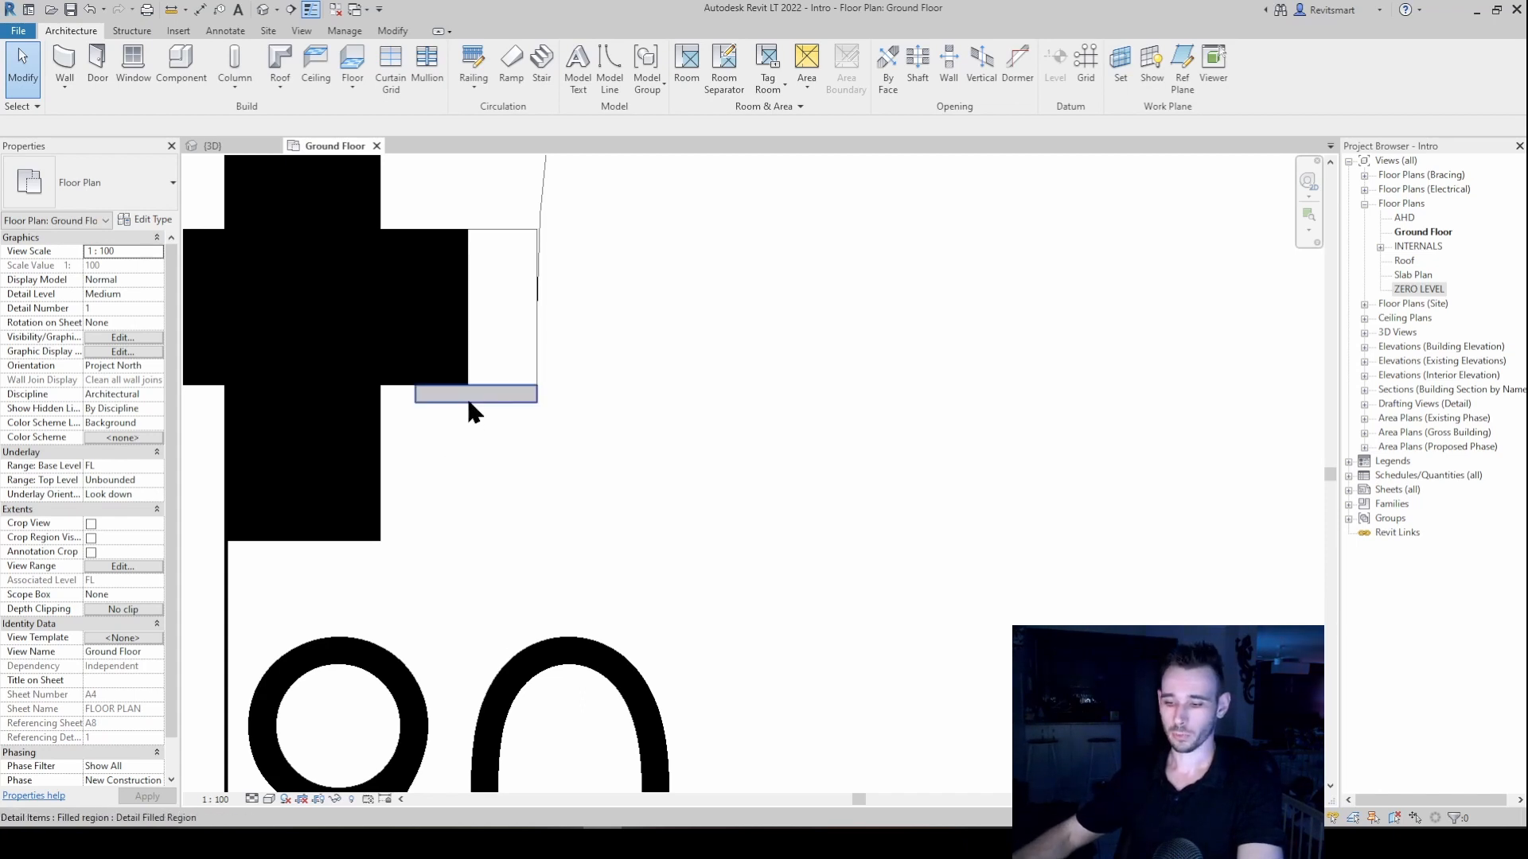
{"action": "scroll", "coordinate": [468, 397], "scroll_direction": "down", "scroll_amount": 2}
{"action": "key", "text": "space"}
{"action": "scroll", "coordinate": [645, 536], "scroll_direction": "down", "scroll_amount": 6}
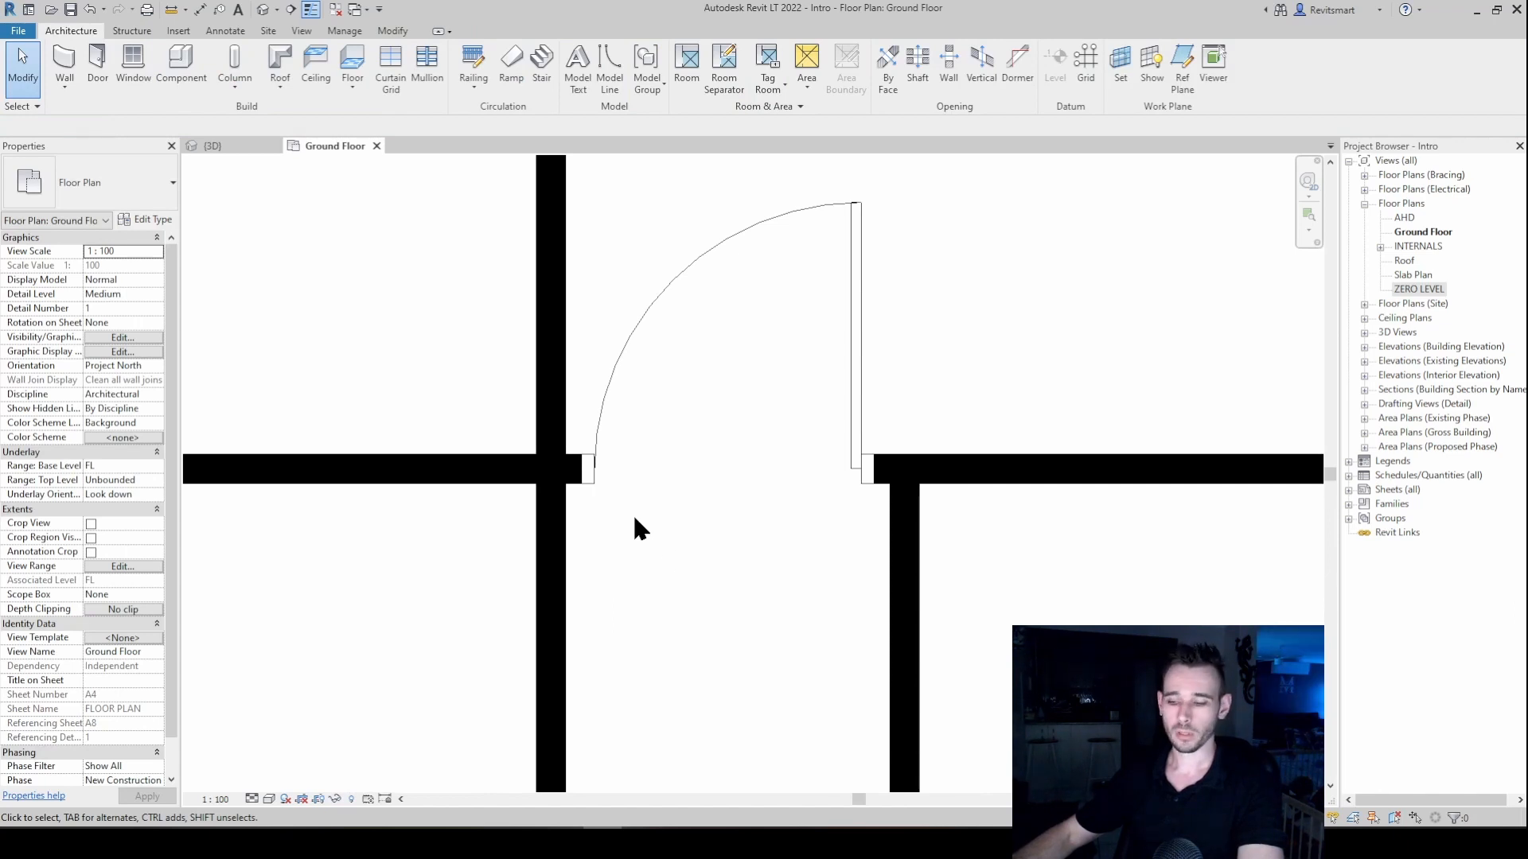
- Reduce the clear distance between the two parallel vertical walls below the door to 950 mm
{"action": "scroll", "coordinate": [593, 474], "scroll_direction": "up", "scroll_amount": 3}
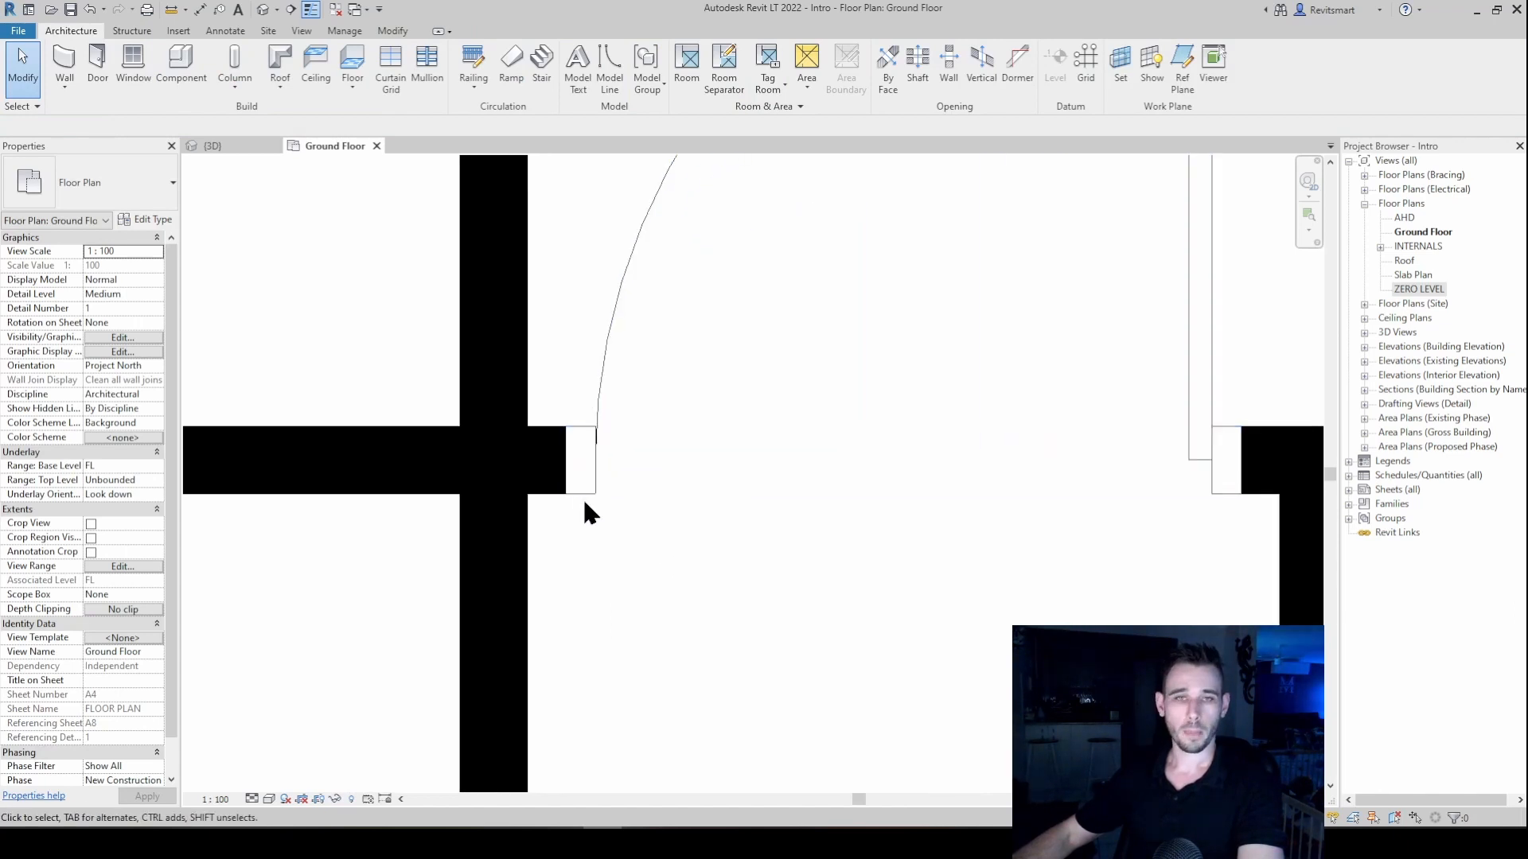
{"action": "scroll", "coordinate": [613, 493], "scroll_direction": "down", "scroll_amount": 4}
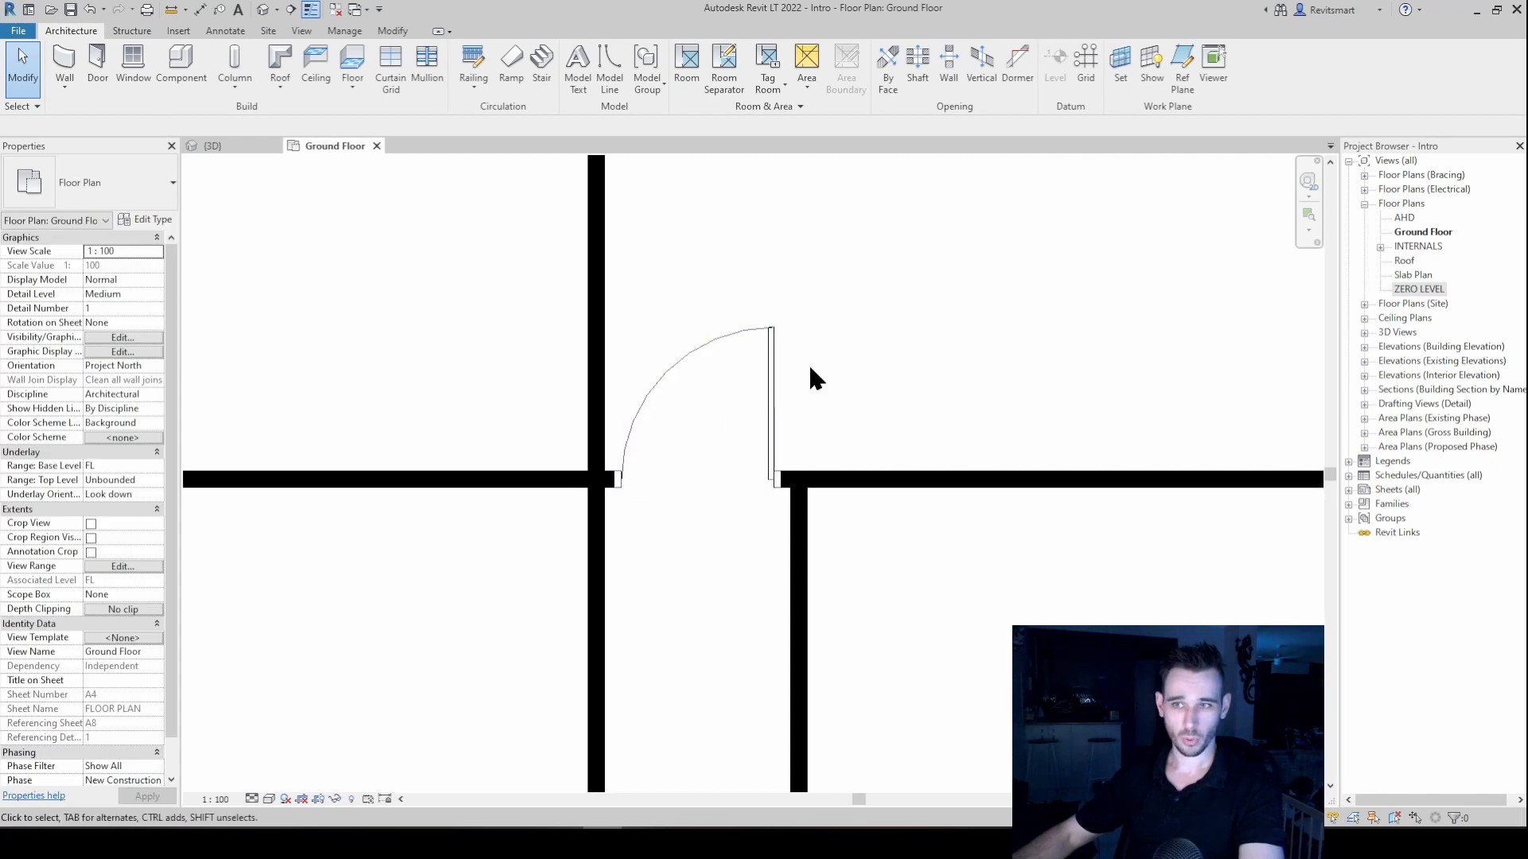
{"action": "middle_click_drag", "start_coordinate": [849, 371], "coordinate": [777, 321]}
{"action": "scroll", "coordinate": [777, 320], "scroll_direction": "down", "scroll_amount": 2}
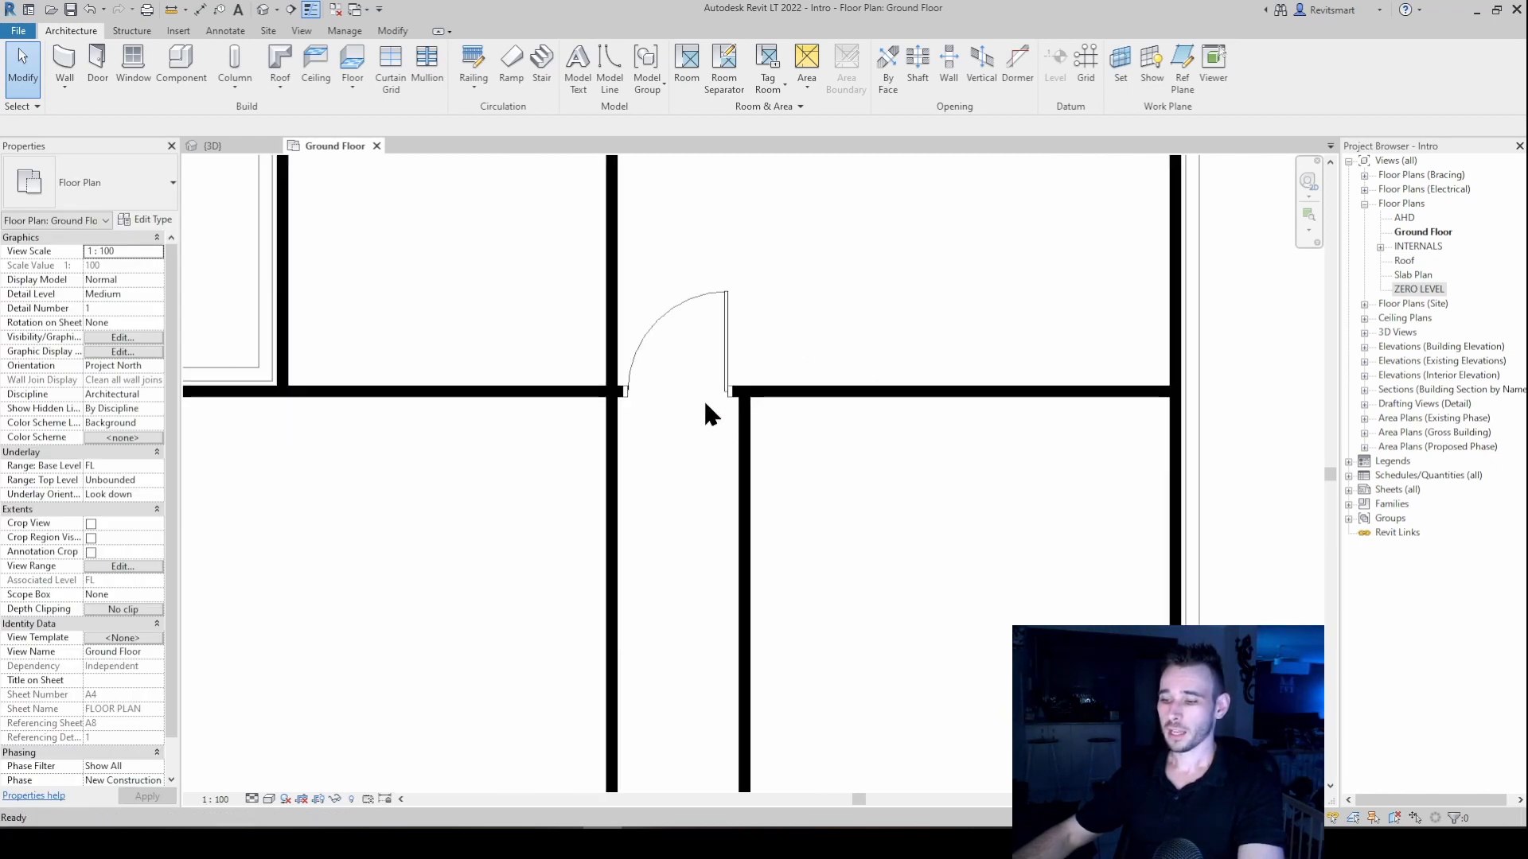
{"action": "left_click", "coordinate": [748, 432]}
{"action": "scroll", "coordinate": [748, 432], "scroll_direction": "up", "scroll_amount": 2}
{"action": "left_click", "coordinate": [609, 281]}
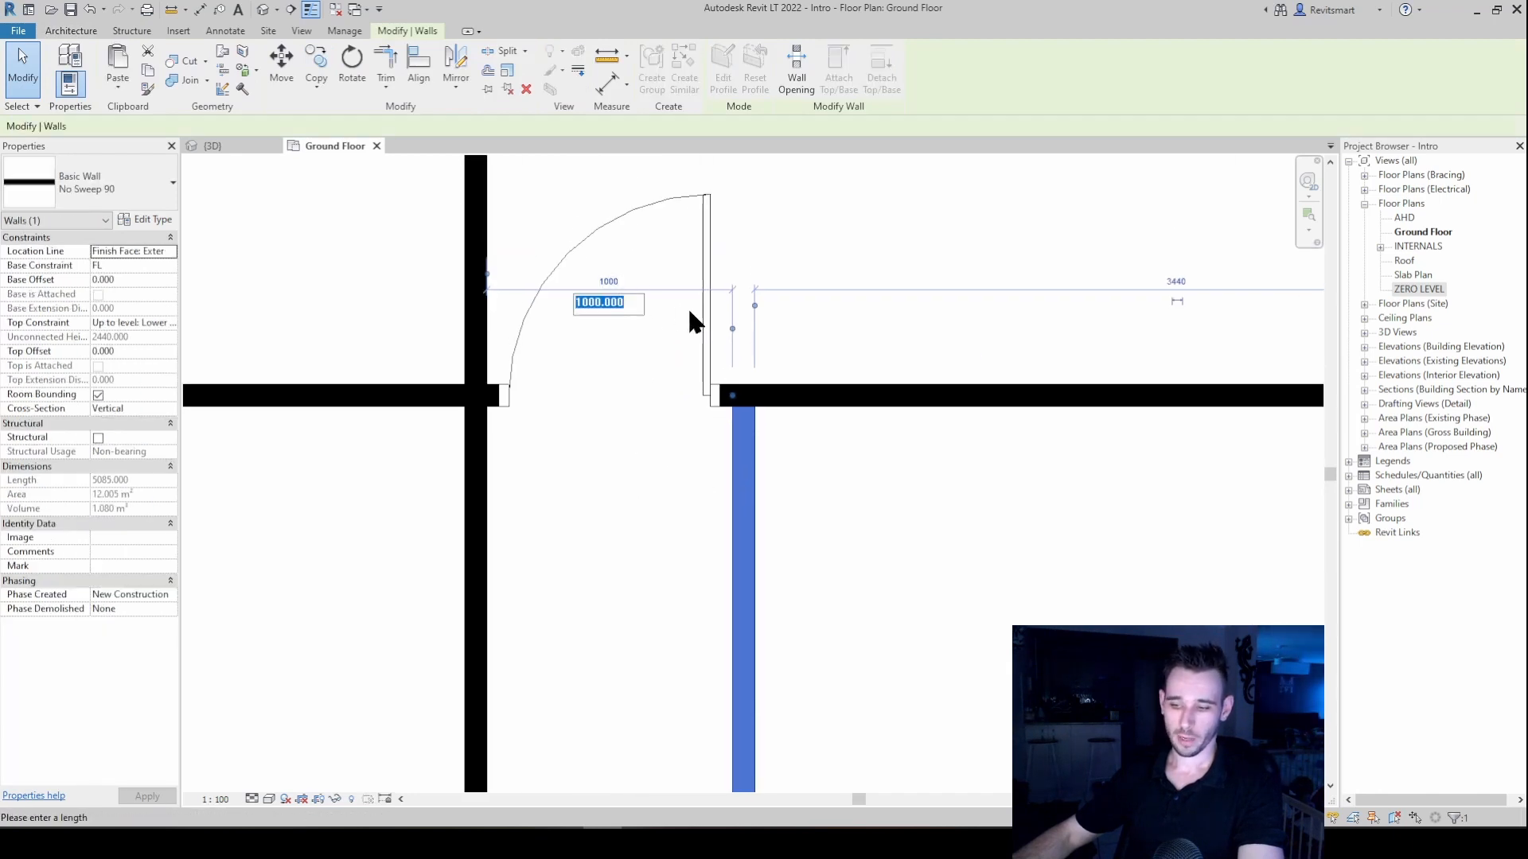
{"action": "type", "text": "950"}
{"action": "key", "text": "Return"}
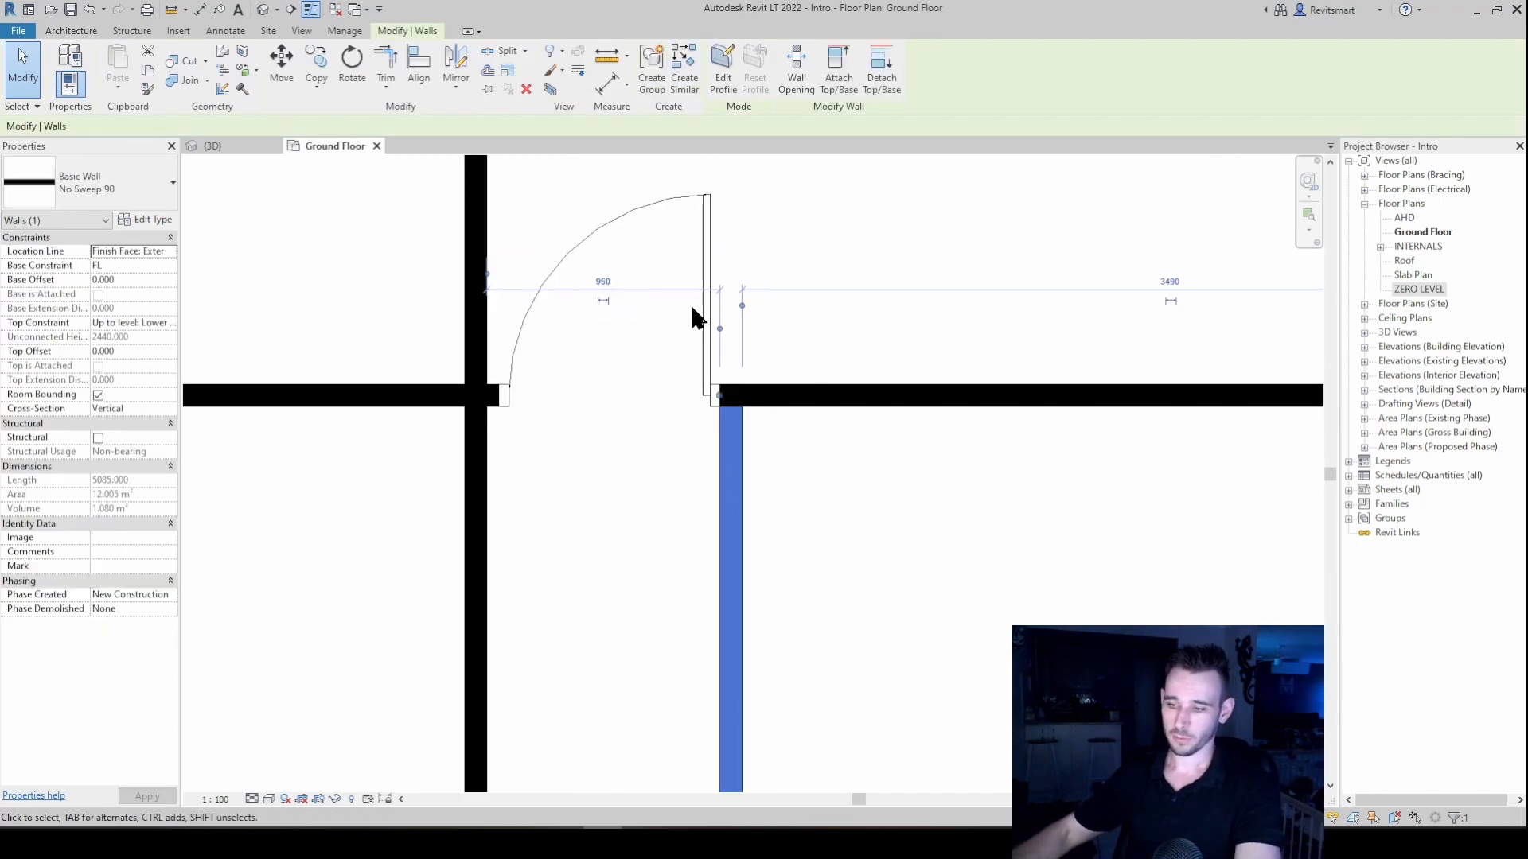
{"action": "left_click", "coordinate": [603, 281]}
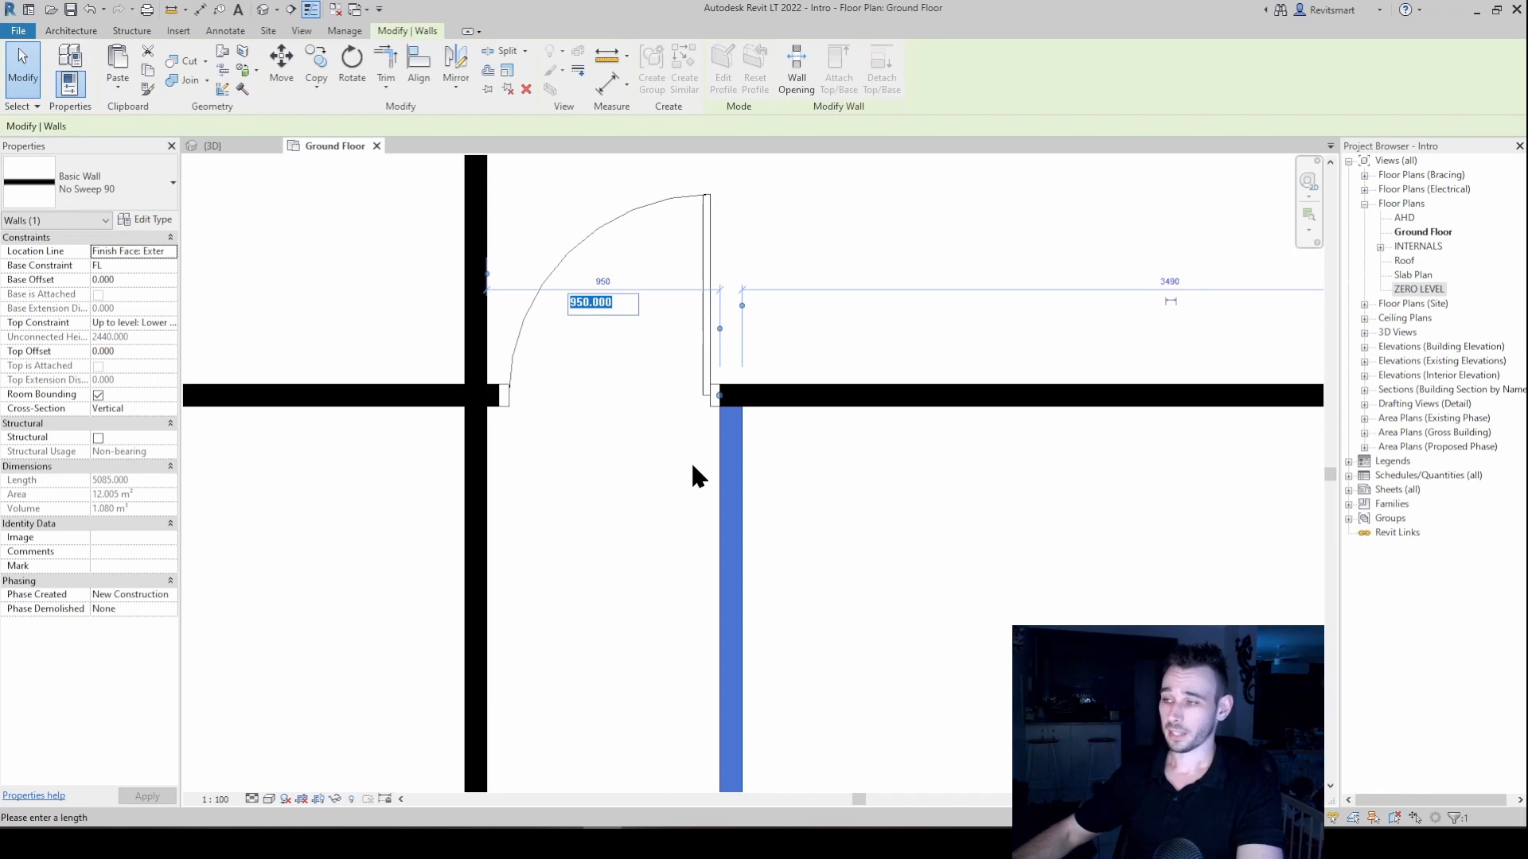
{"action": "scroll", "coordinate": [706, 505], "scroll_direction": "down", "scroll_amount": 2}
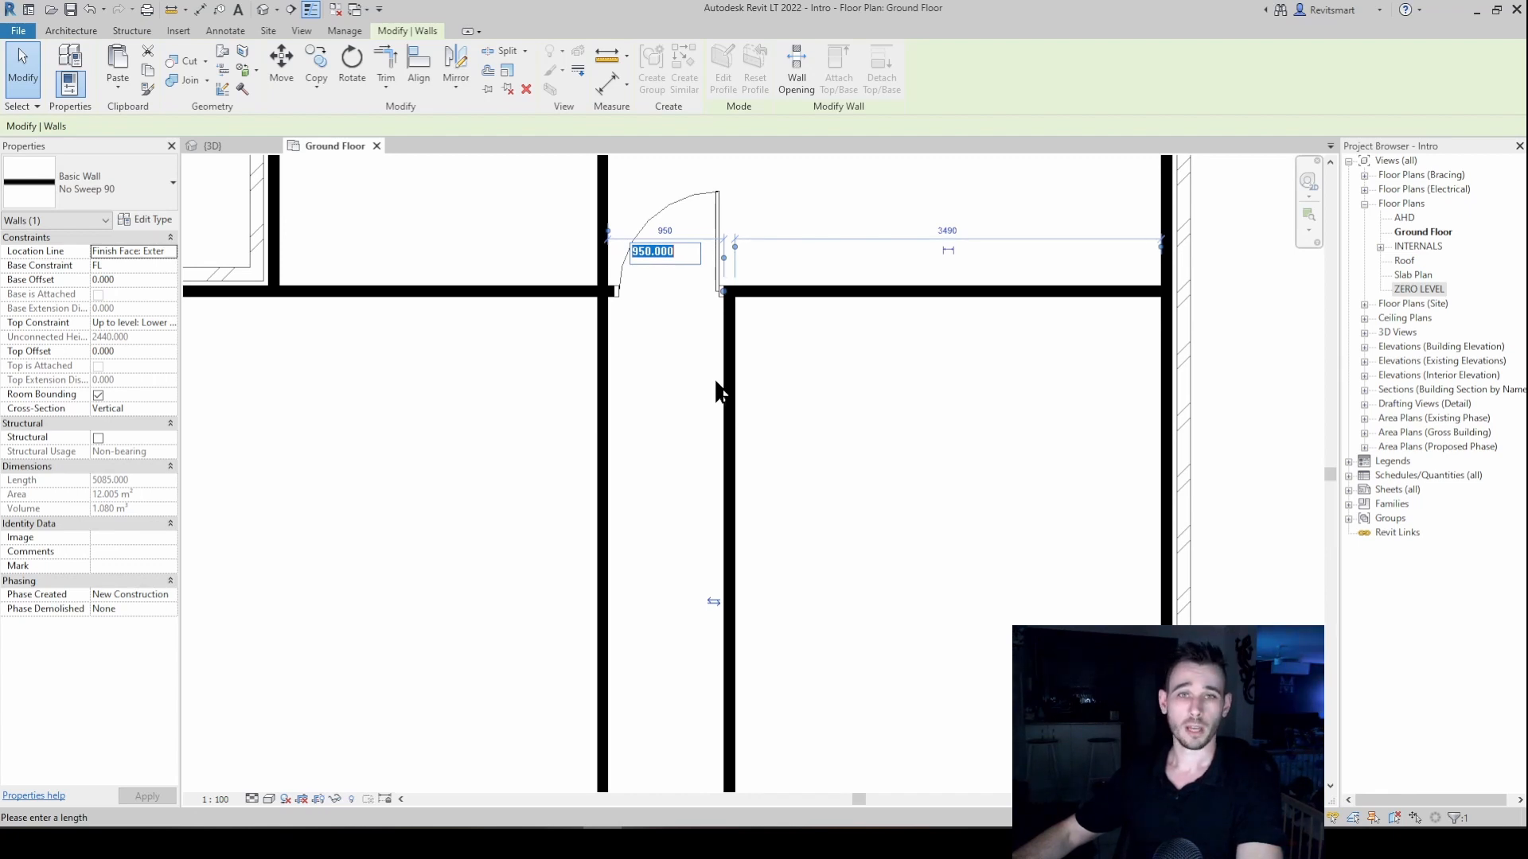
{"action": "key", "text": "Escape"}
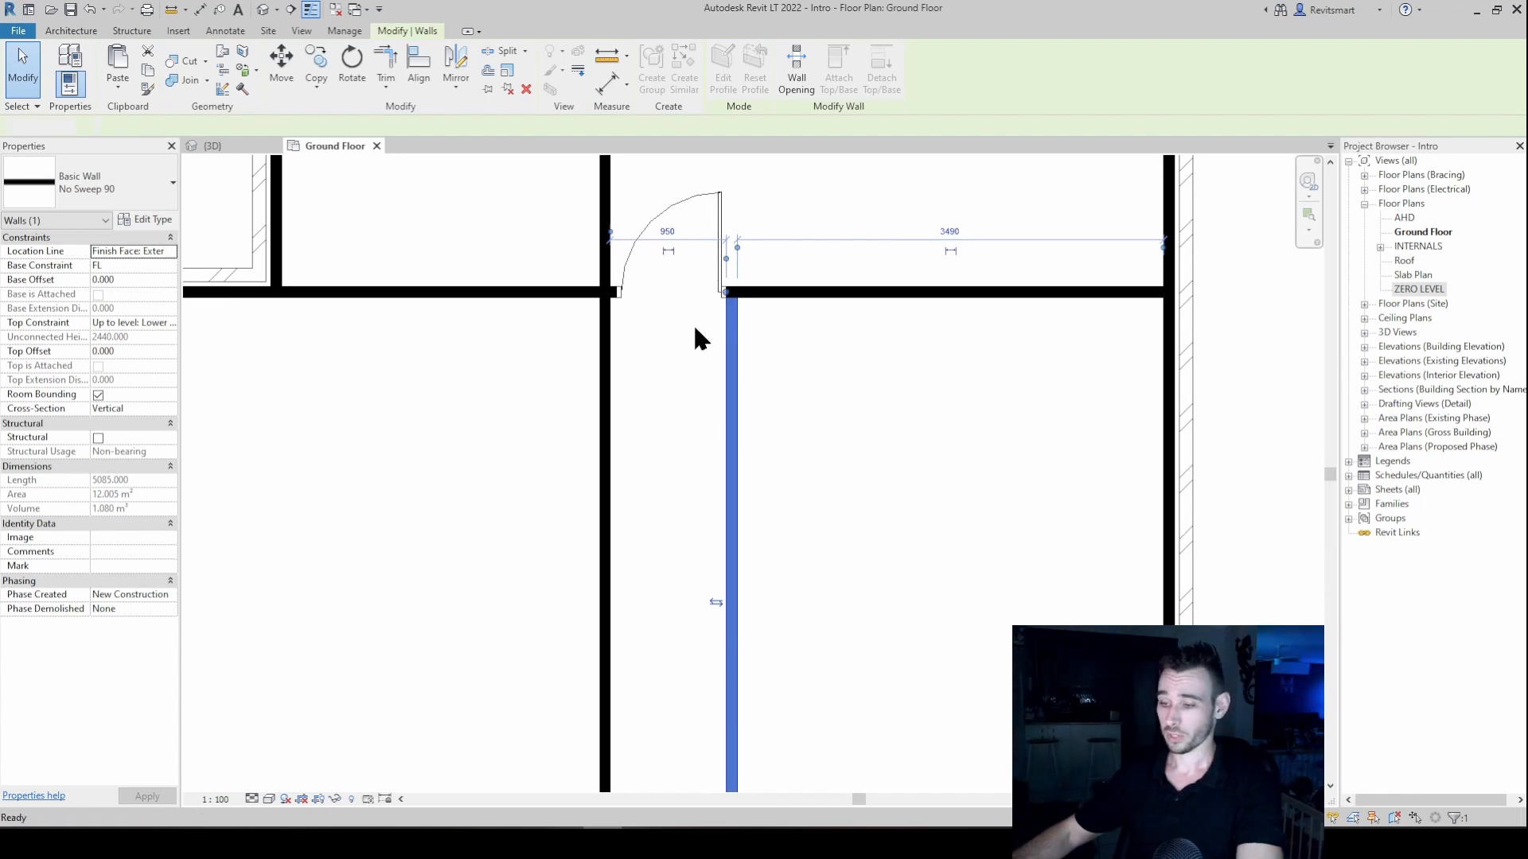
- Place a Single Flush Door 90 of type 820 near the lower end of the upper room's right-hand wall, swinging inward and hinged at its lower jamb
{"action": "key", "text": "d"}
{"action": "key", "text": "r"}
{"action": "middle_click_drag", "start_coordinate": [520, 276], "coordinate": [600, 546]}
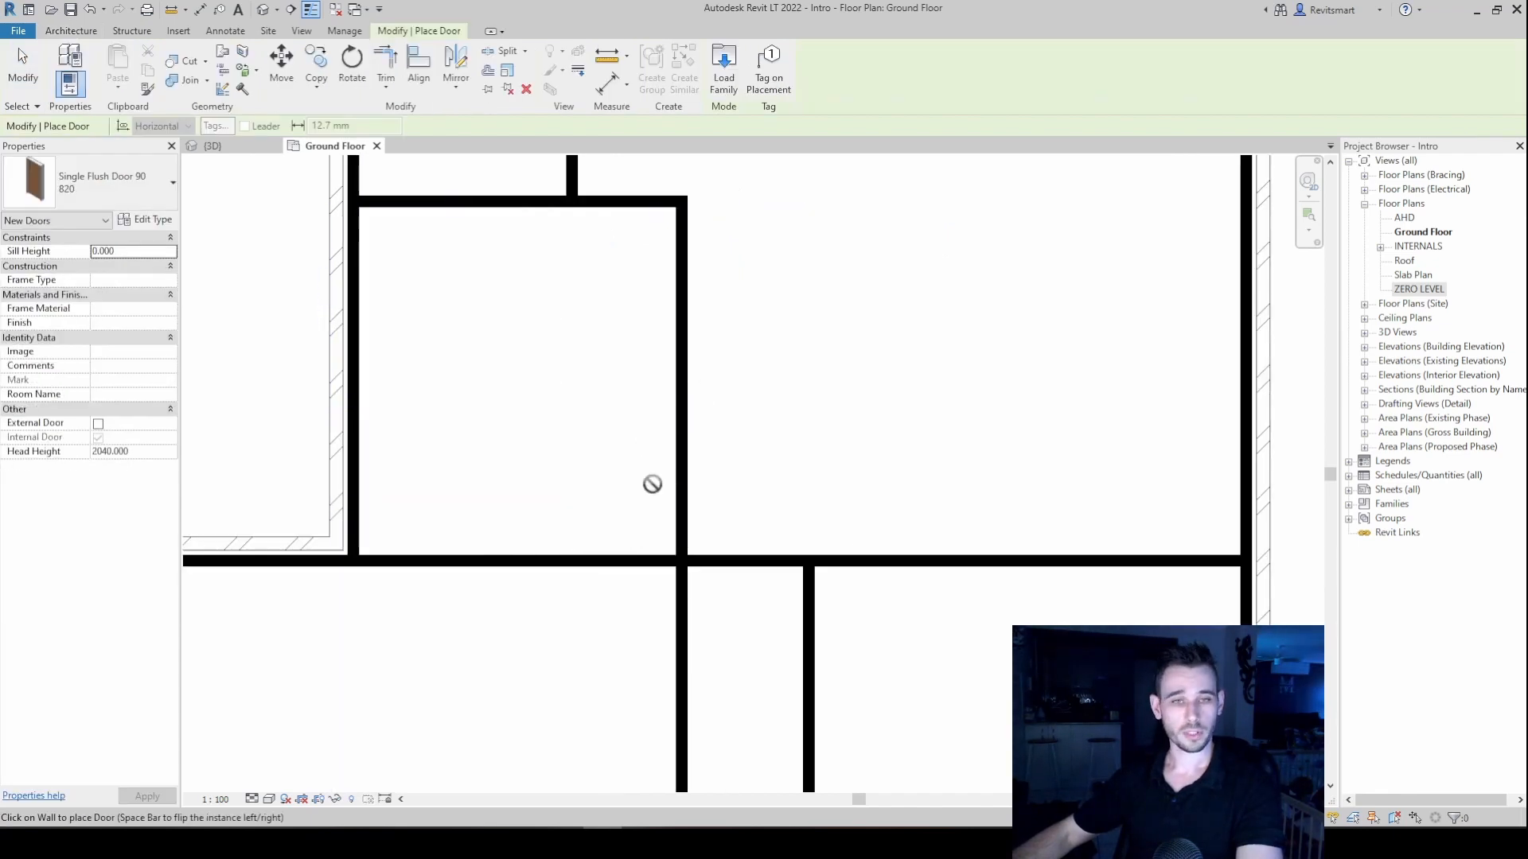
{"action": "middle_click_drag", "start_coordinate": [666, 474], "coordinate": [697, 494]}
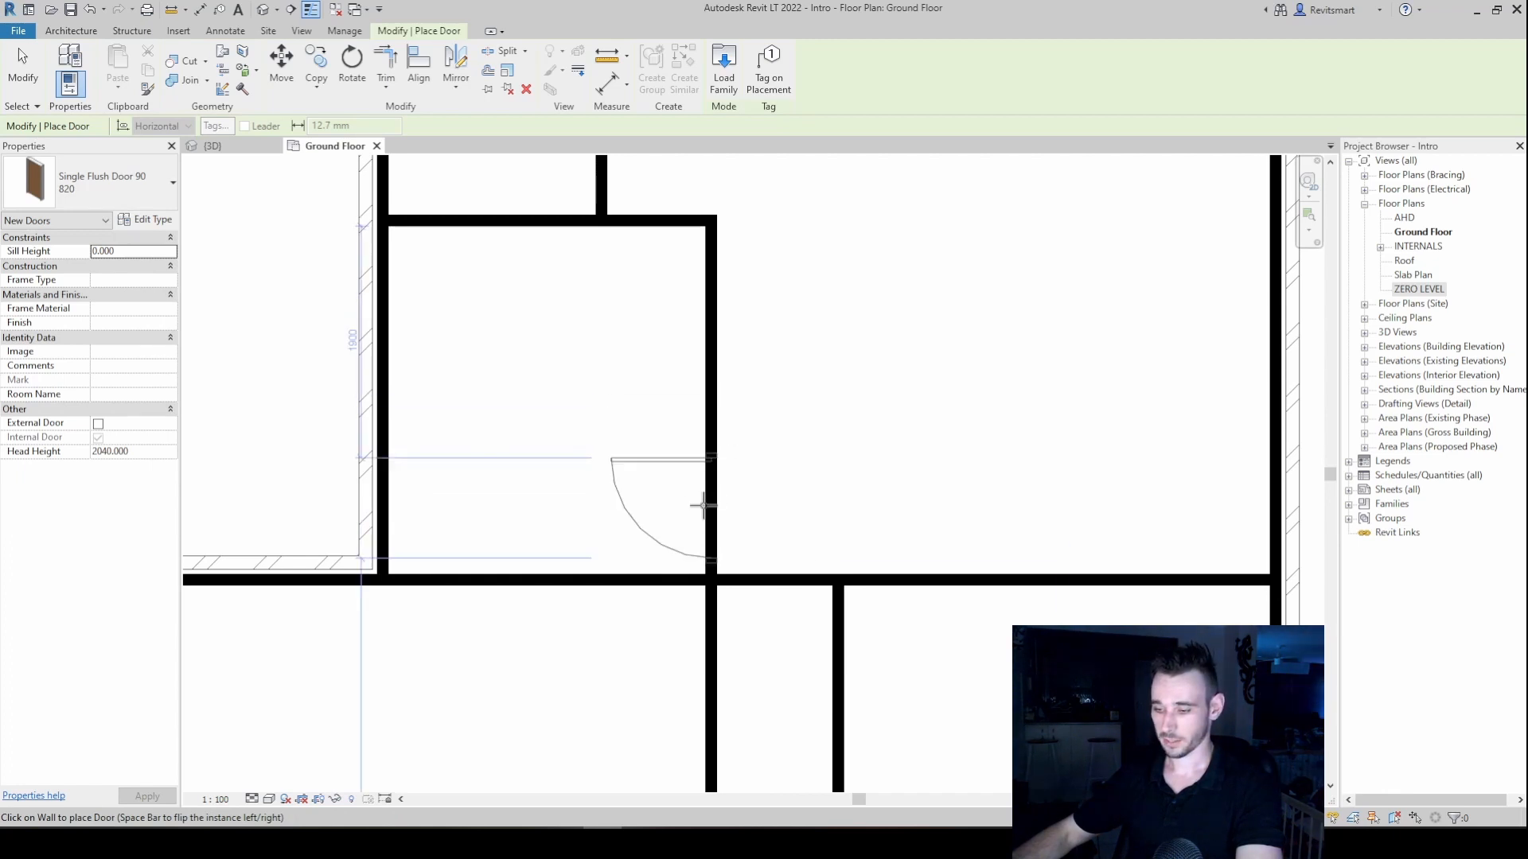
{"action": "key", "text": "space"}
{"action": "left_click", "coordinate": [704, 506]}
{"action": "key", "text": "Escape"}
{"action": "key", "text": "Escape"}
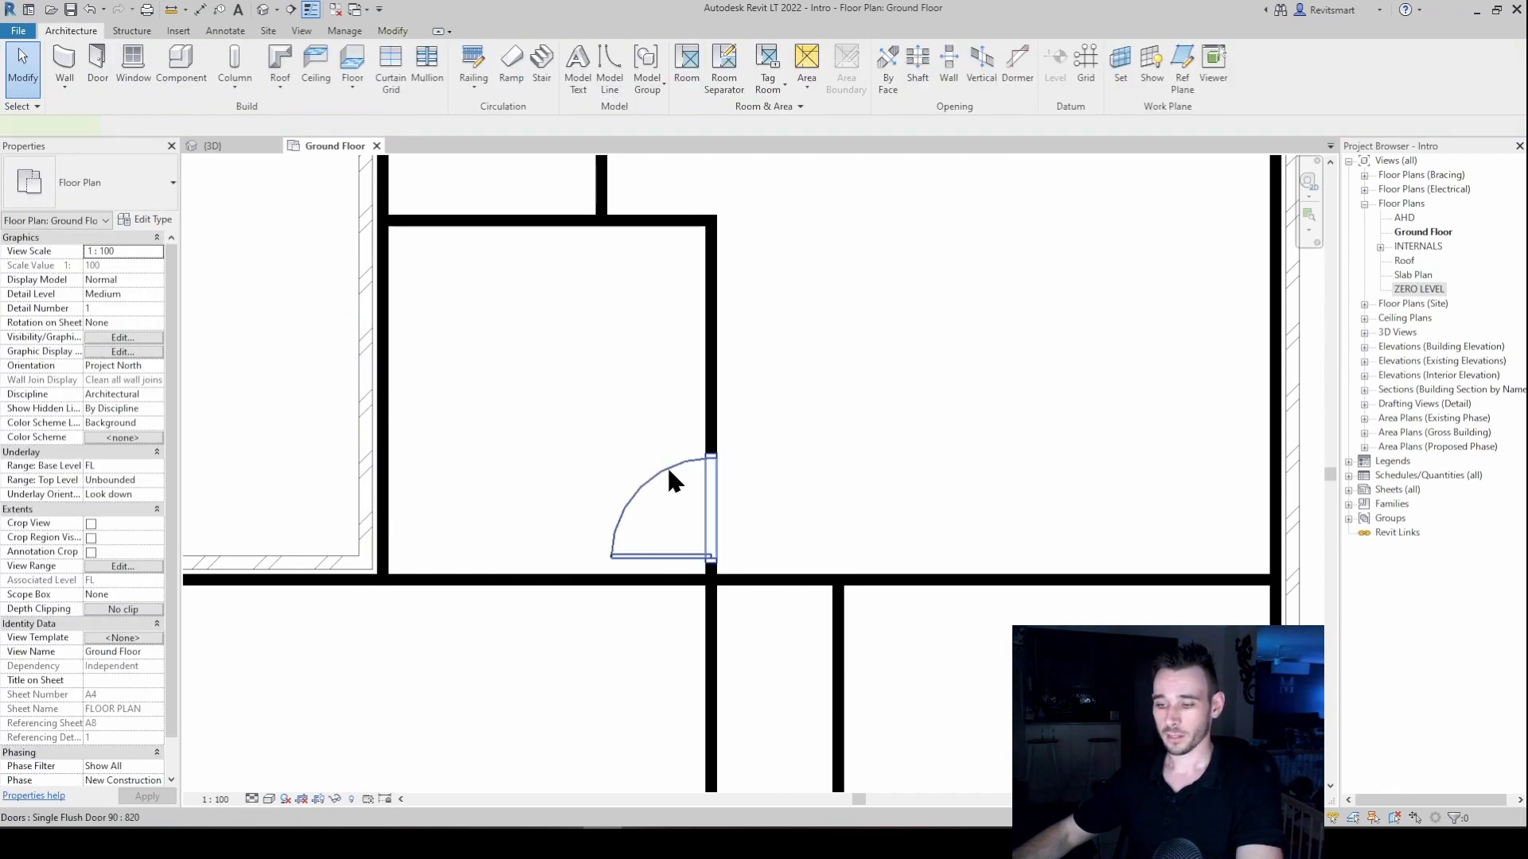
- Examine the type and instance properties of the new 820 door, including its width and head height
{"action": "left_click", "coordinate": [667, 466]}
{"action": "scroll", "coordinate": [667, 466], "scroll_direction": "down", "scroll_amount": 1}
{"action": "middle_click_drag", "start_coordinate": [758, 465], "coordinate": [675, 488]}
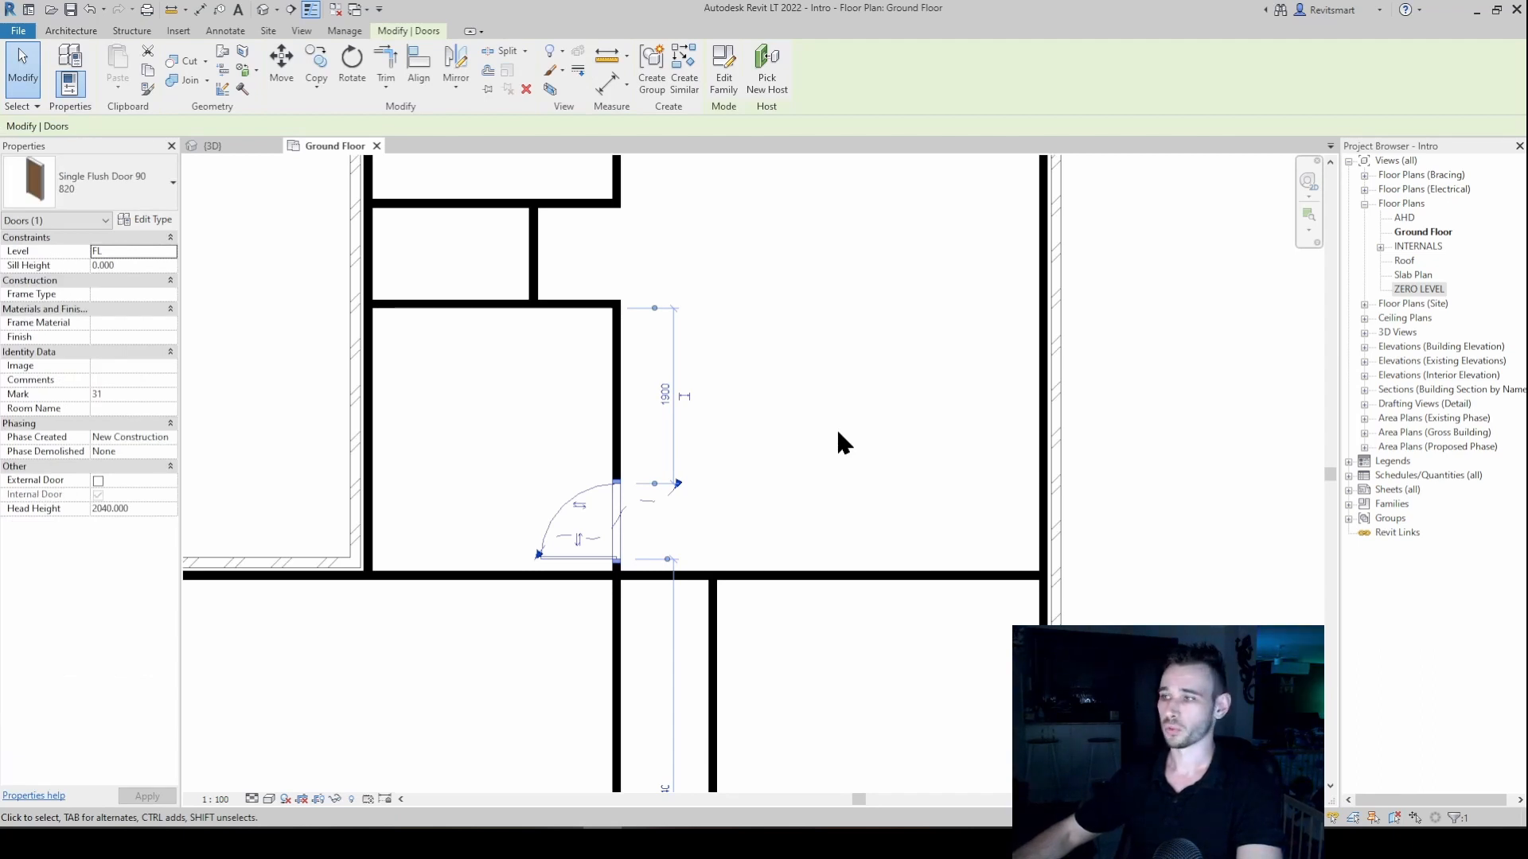
{"action": "scroll", "coordinate": [603, 487], "scroll_direction": "up", "scroll_amount": 3}
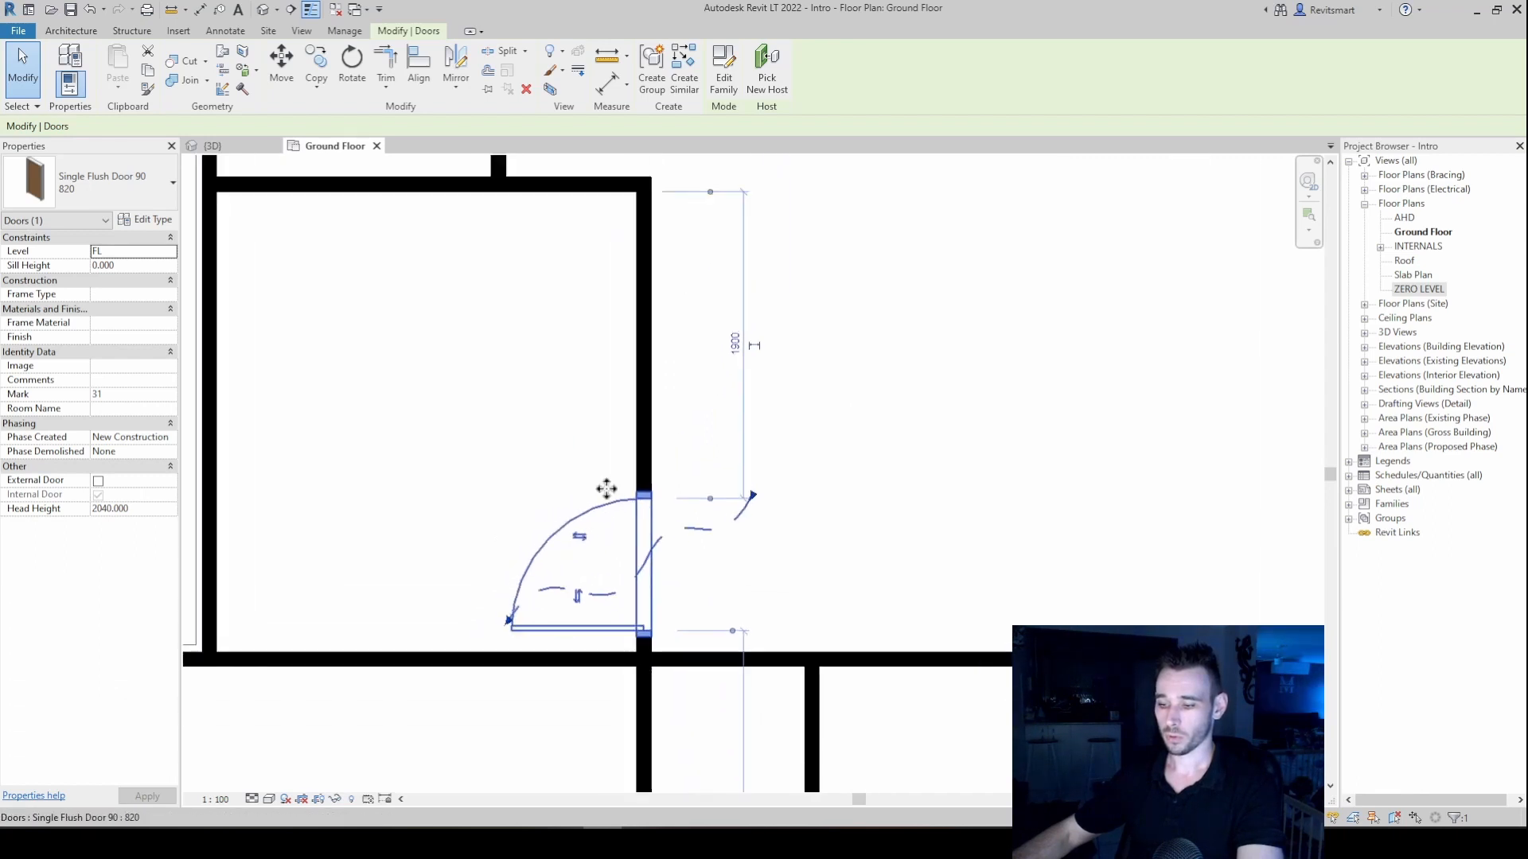
{"action": "middle_click_drag", "start_coordinate": [606, 489], "coordinate": [620, 487]}
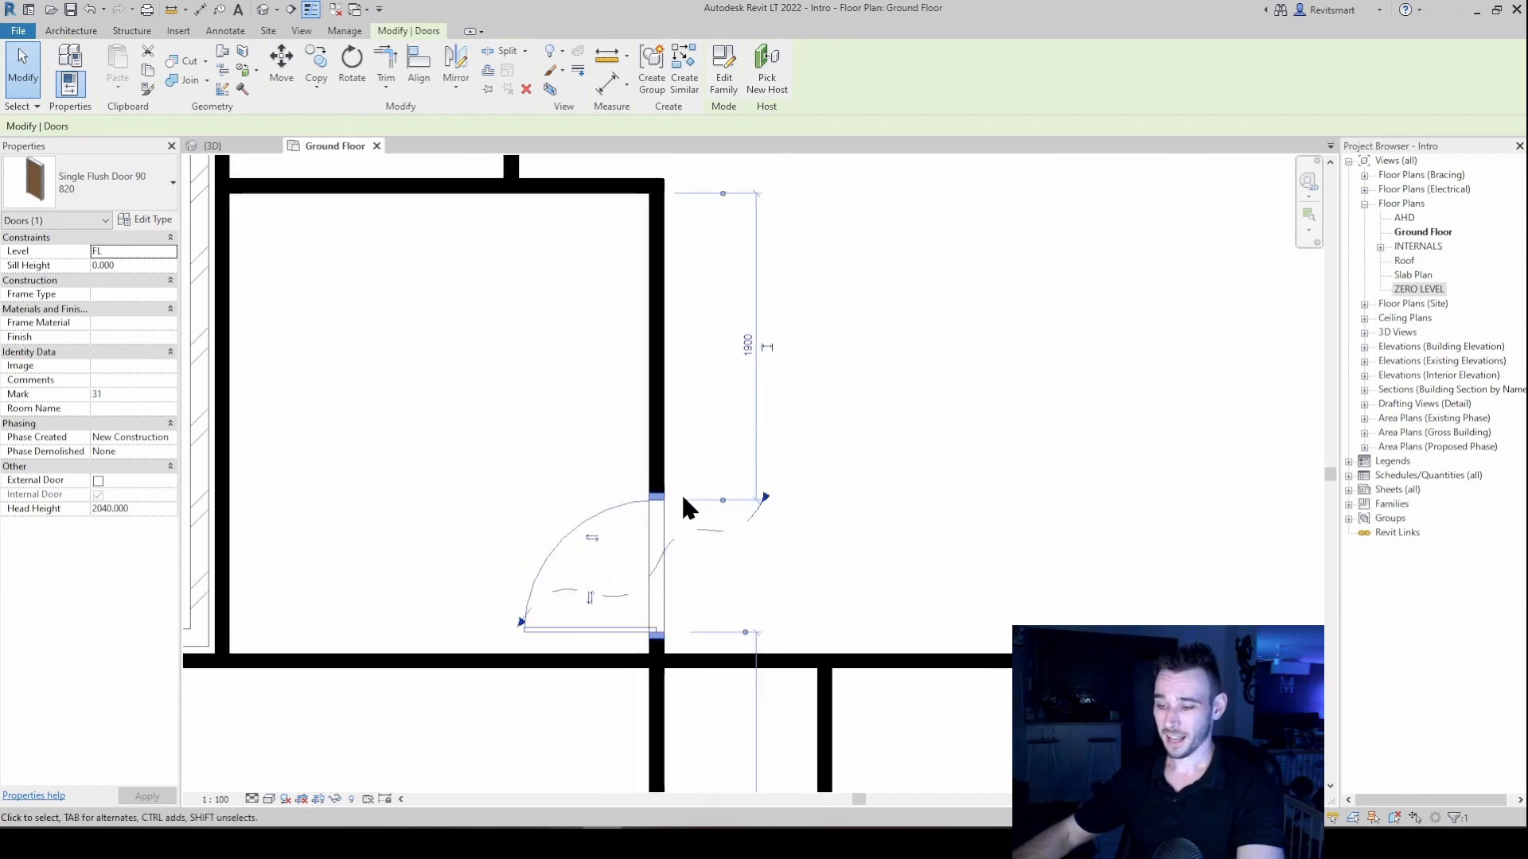
{"action": "scroll", "coordinate": [661, 498], "scroll_direction": "up", "scroll_amount": 2}
{"action": "left_click", "coordinate": [159, 220]}
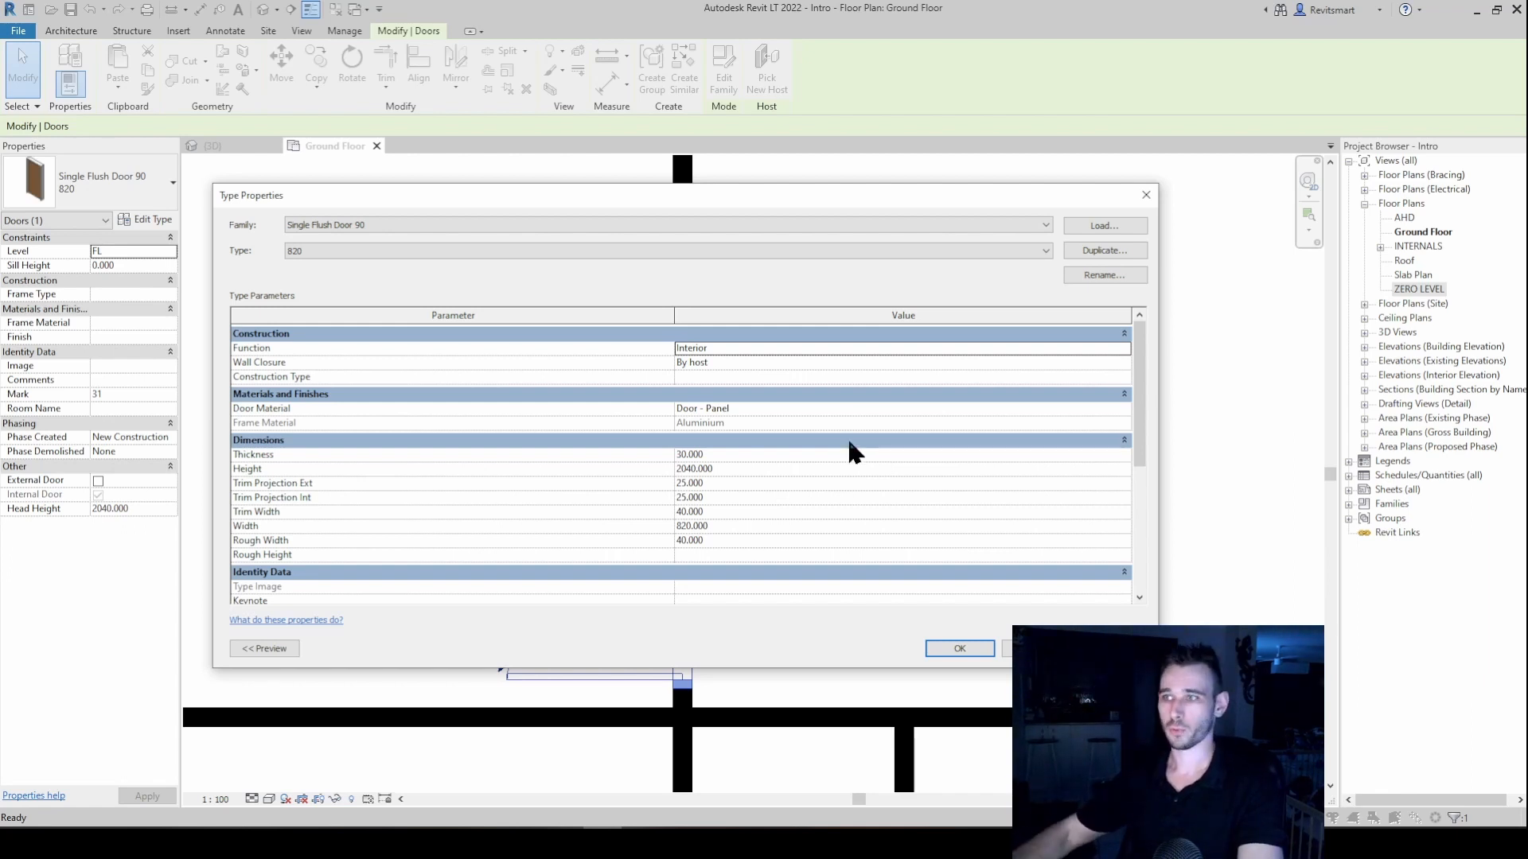
{"action": "key", "text": "Escape"}
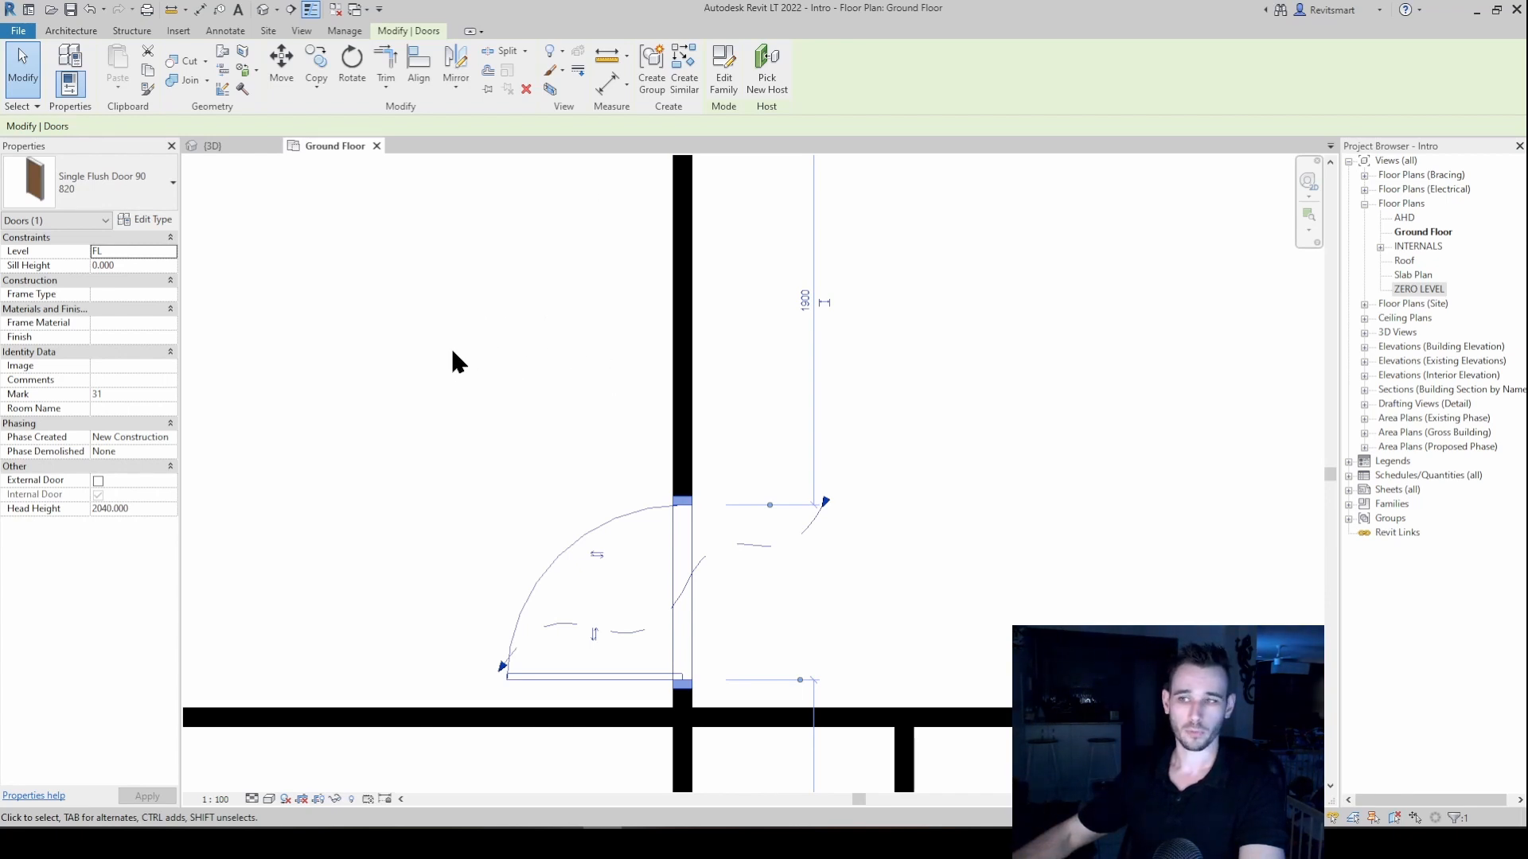
{"action": "middle_click_drag", "start_coordinate": [506, 411], "coordinate": [466, 413]}
{"action": "key", "text": "Escape"}
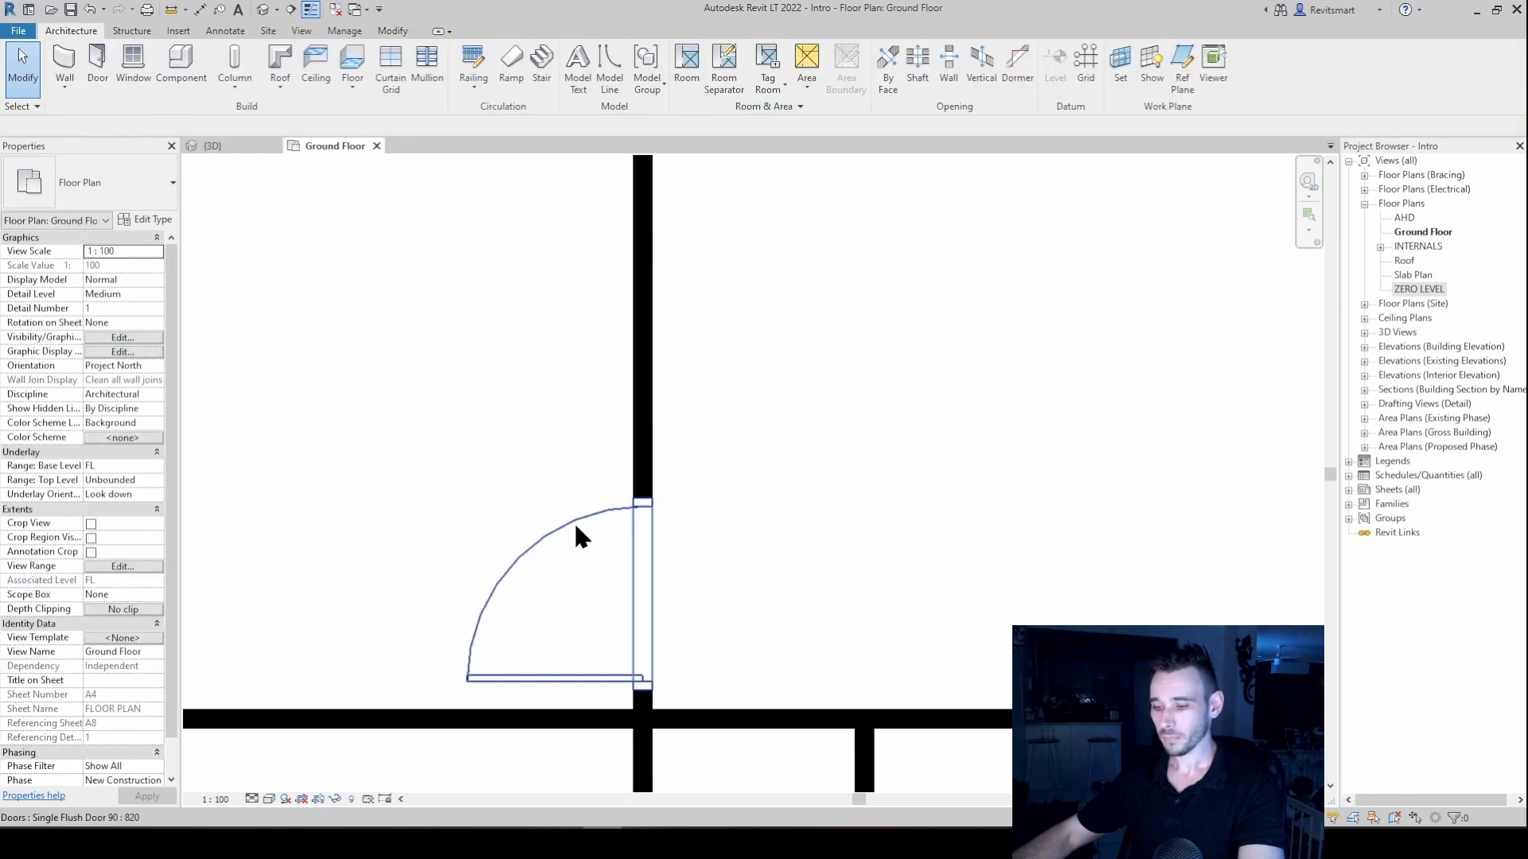
{"action": "left_click", "coordinate": [574, 522]}
{"action": "middle_click_drag", "start_coordinate": [575, 522], "coordinate": [685, 522]}
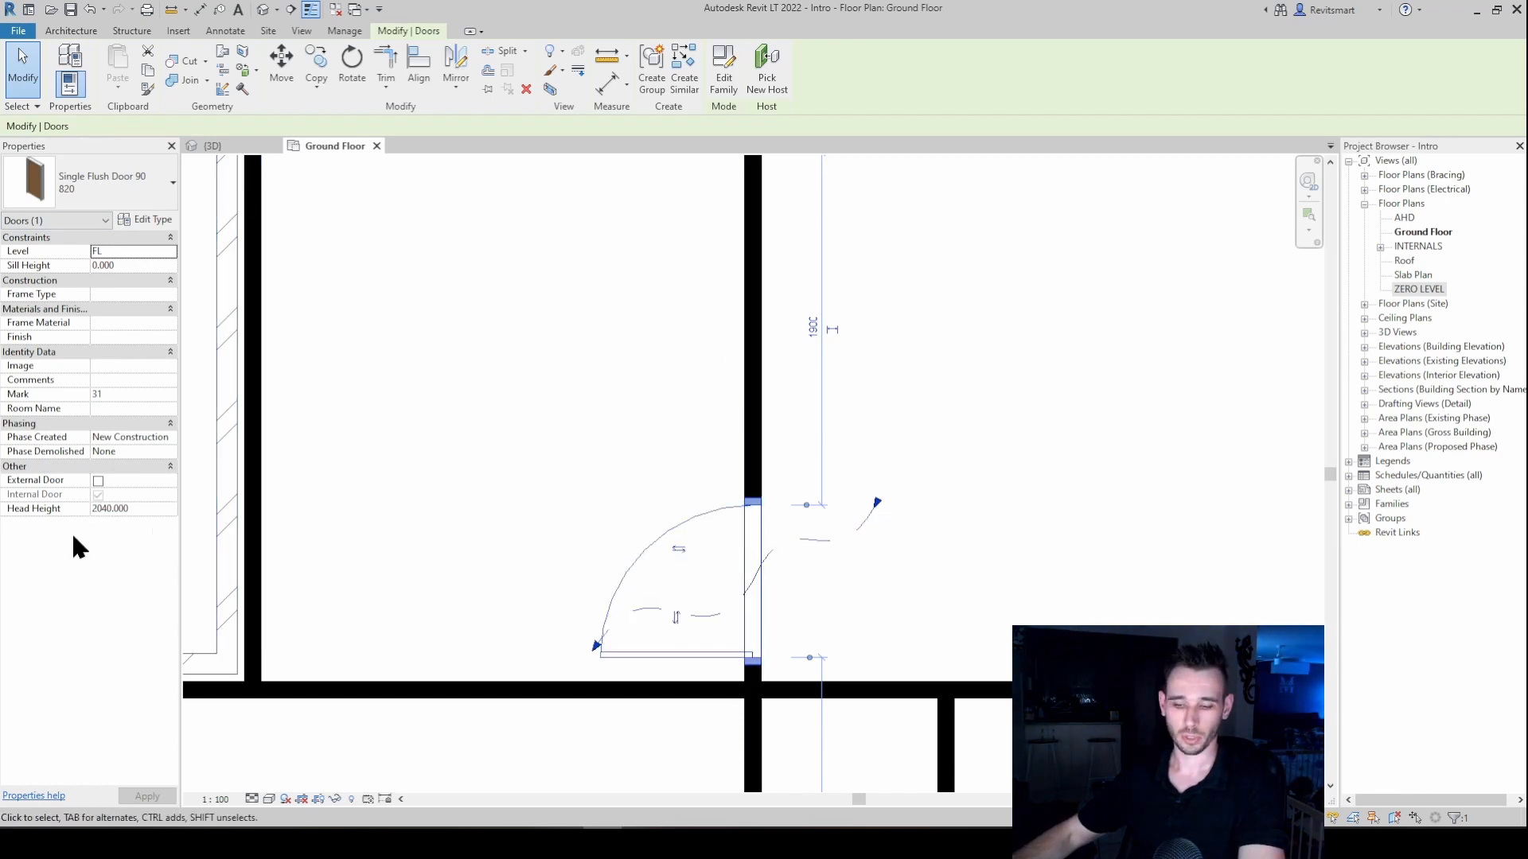
{"action": "middle_click_drag", "start_coordinate": [684, 360], "coordinate": [678, 407]}
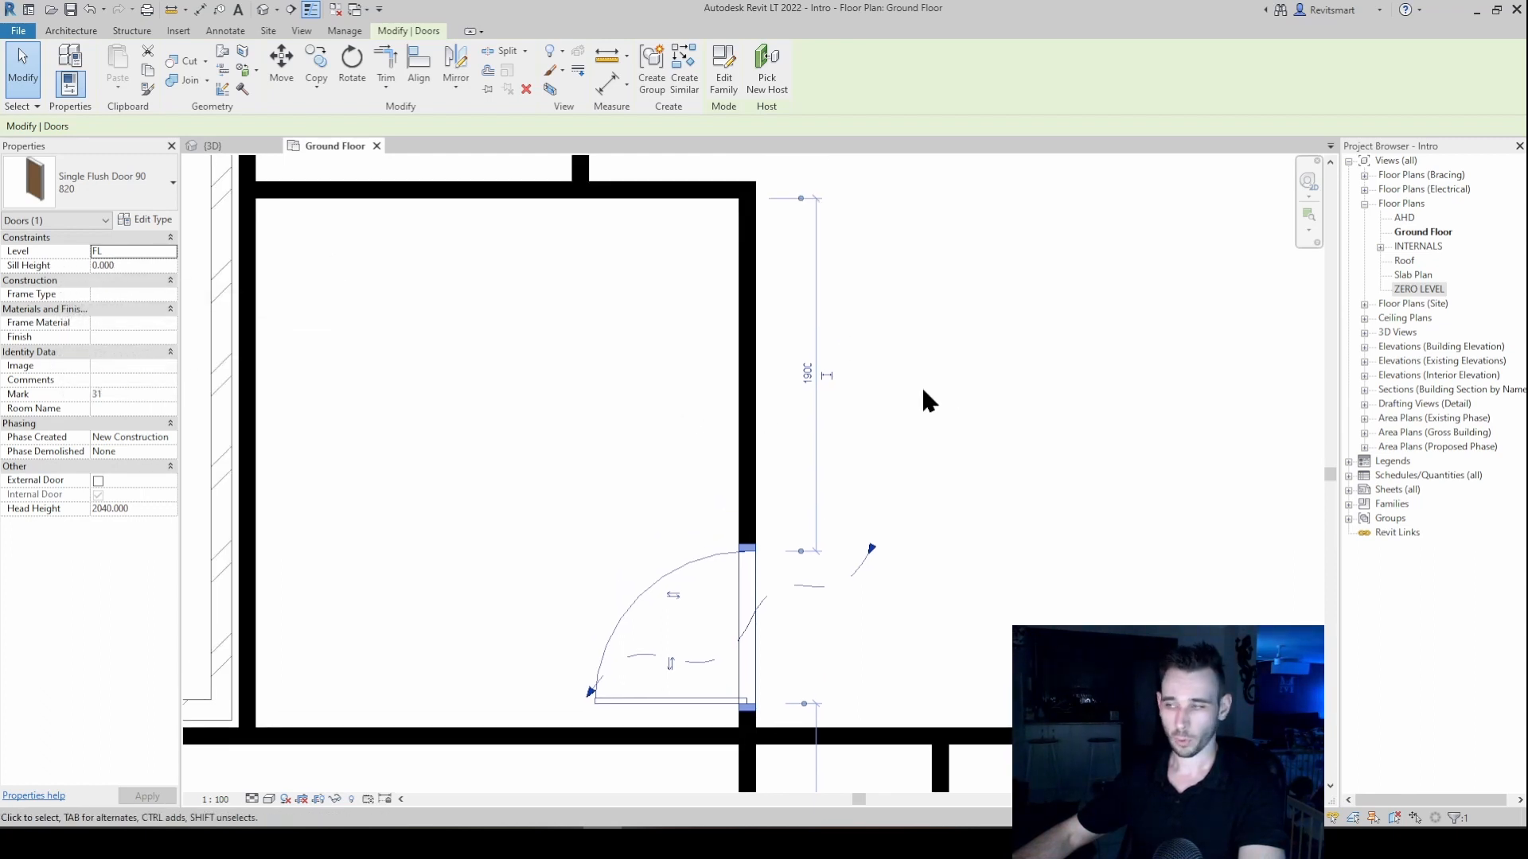
{"action": "middle_click_drag", "start_coordinate": [1043, 448], "coordinate": [1048, 476]}
{"action": "left_click", "coordinate": [1009, 465]}
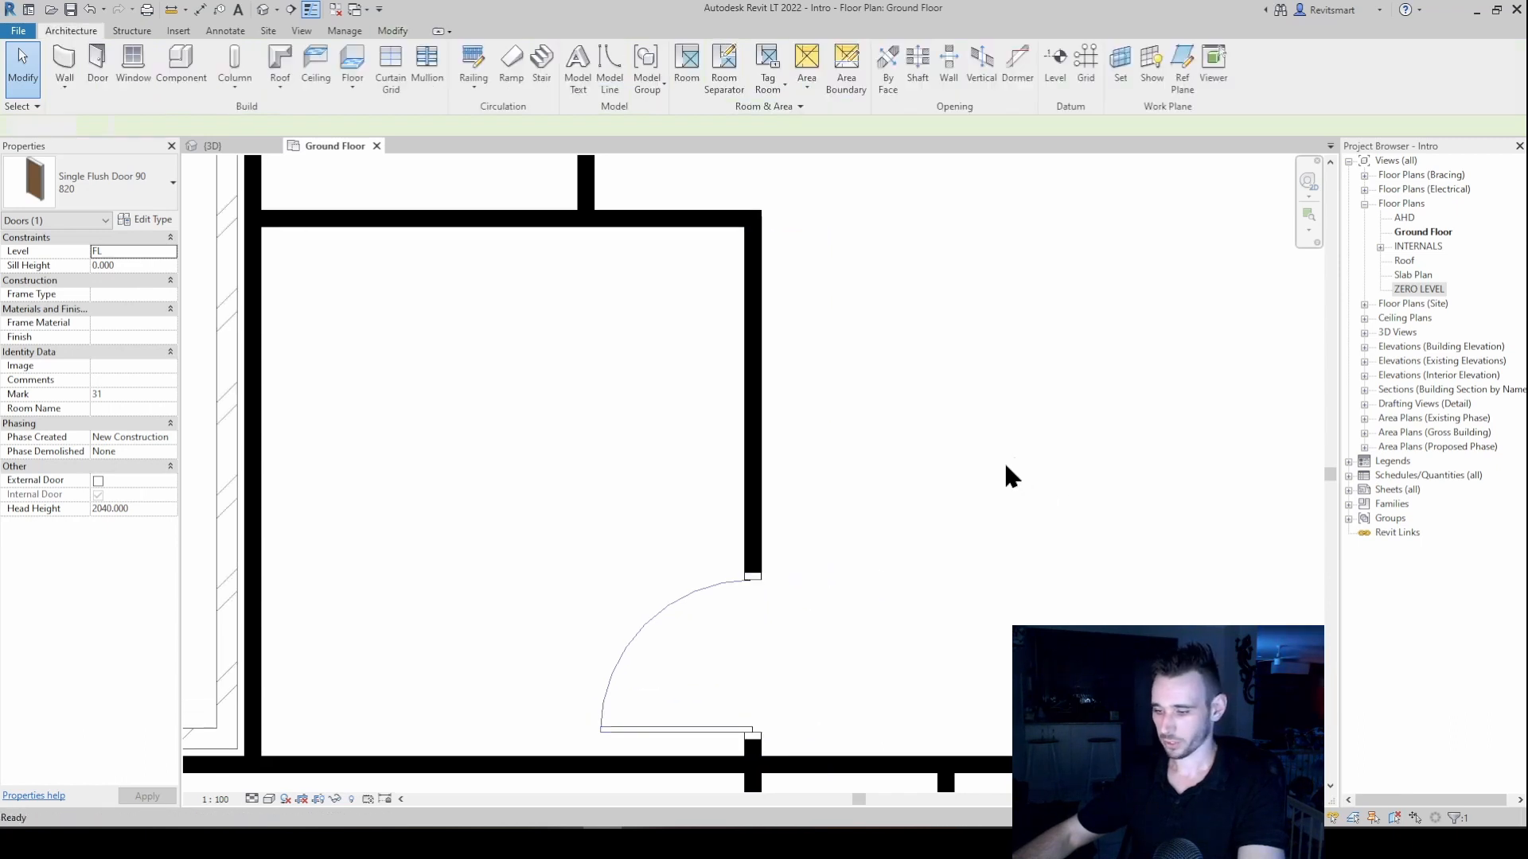
{"action": "scroll", "coordinate": [764, 503], "scroll_direction": "down", "scroll_amount": 2}
{"action": "scroll", "coordinate": [748, 390], "scroll_direction": "down", "scroll_amount": 2}
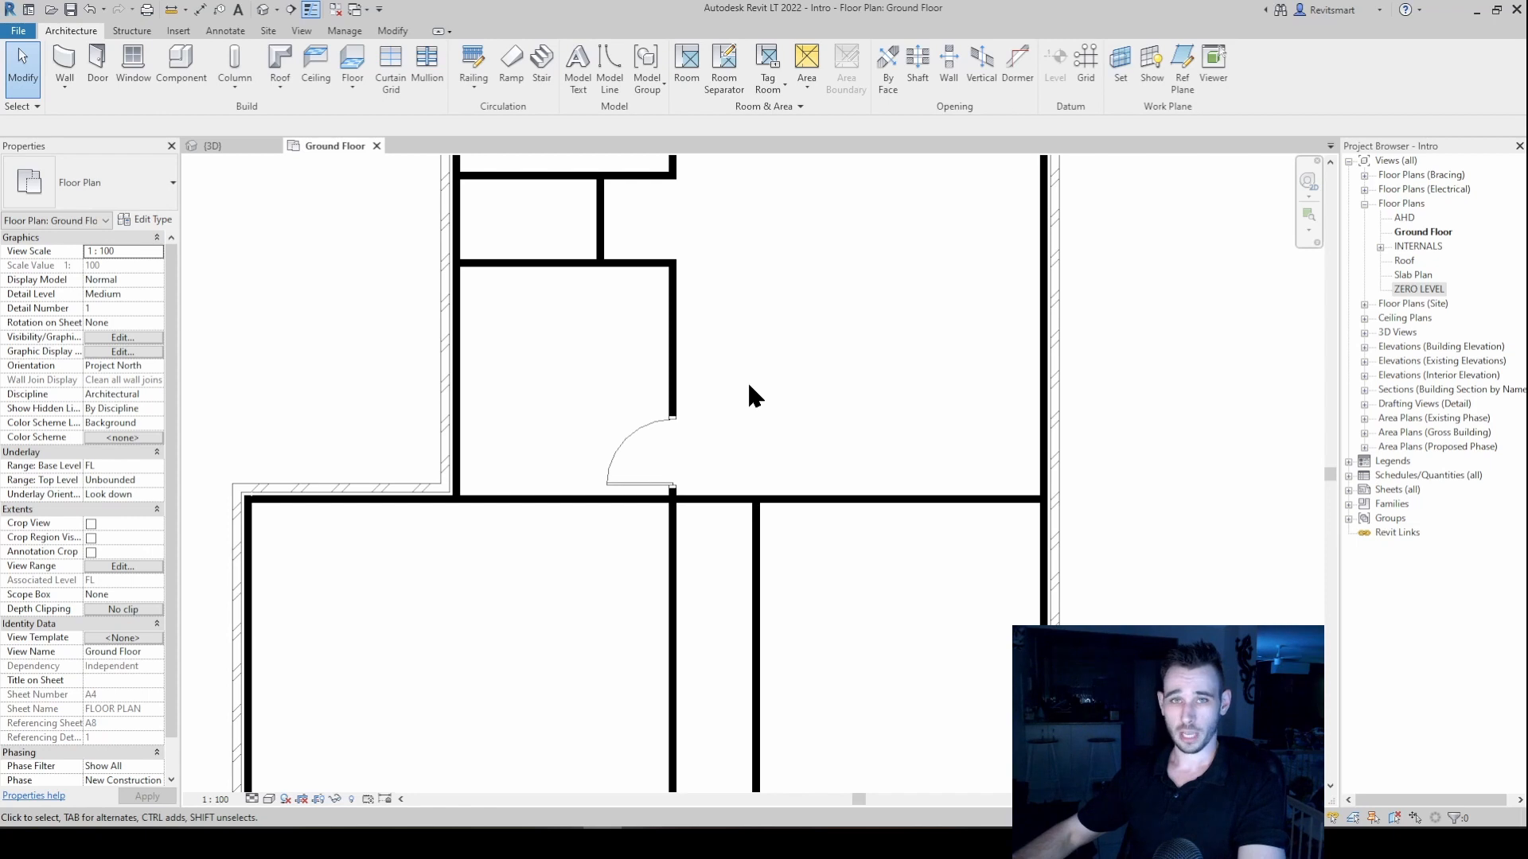
{"action": "middle_click_drag", "start_coordinate": [747, 381], "coordinate": [786, 352]}
{"action": "scroll", "coordinate": [786, 352], "scroll_direction": "down", "scroll_amount": 1}
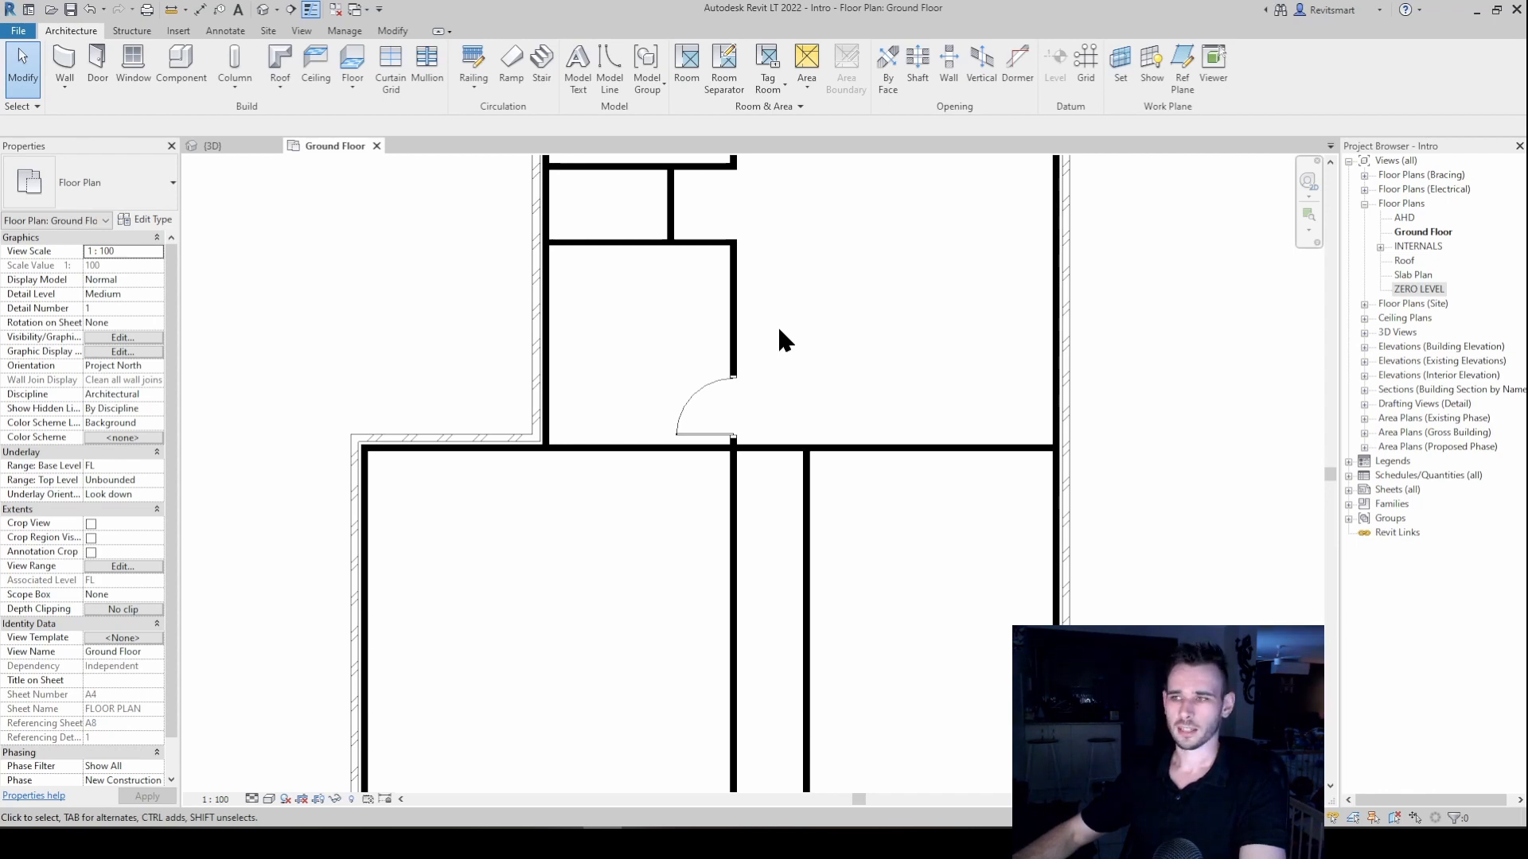
{"action": "middle_click_drag", "start_coordinate": [804, 348], "coordinate": [793, 365]}
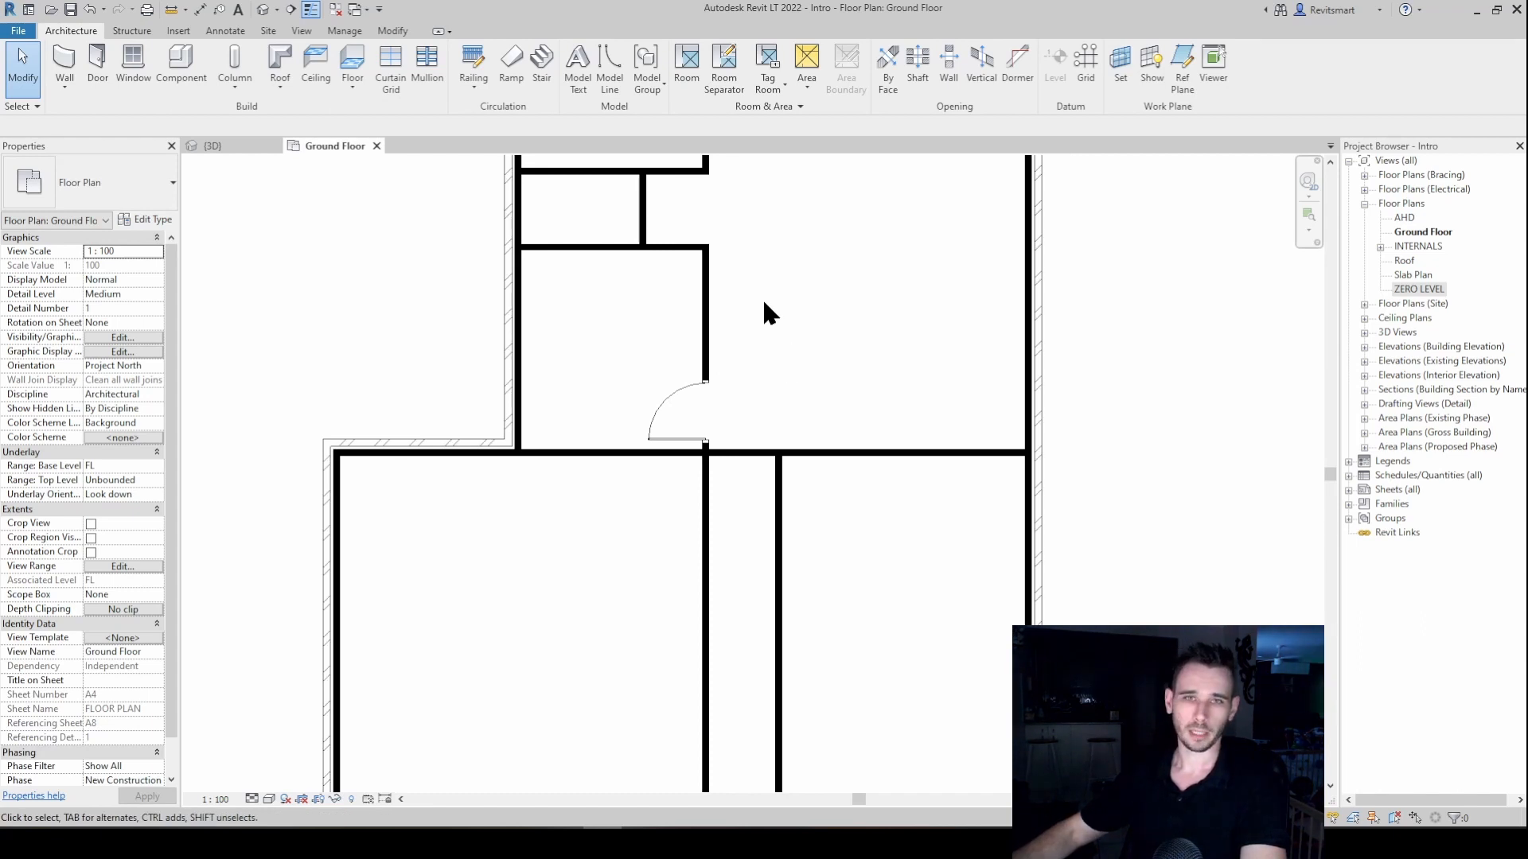
{"action": "mouse_move", "coordinate": [768, 390]}
{"action": "middle_mouse_down"}
{"action": "mouse_move", "coordinate": [775, 374]}
{"action": "mouse_move", "coordinate": [760, 389]}
{"action": "middle_mouse_up"}
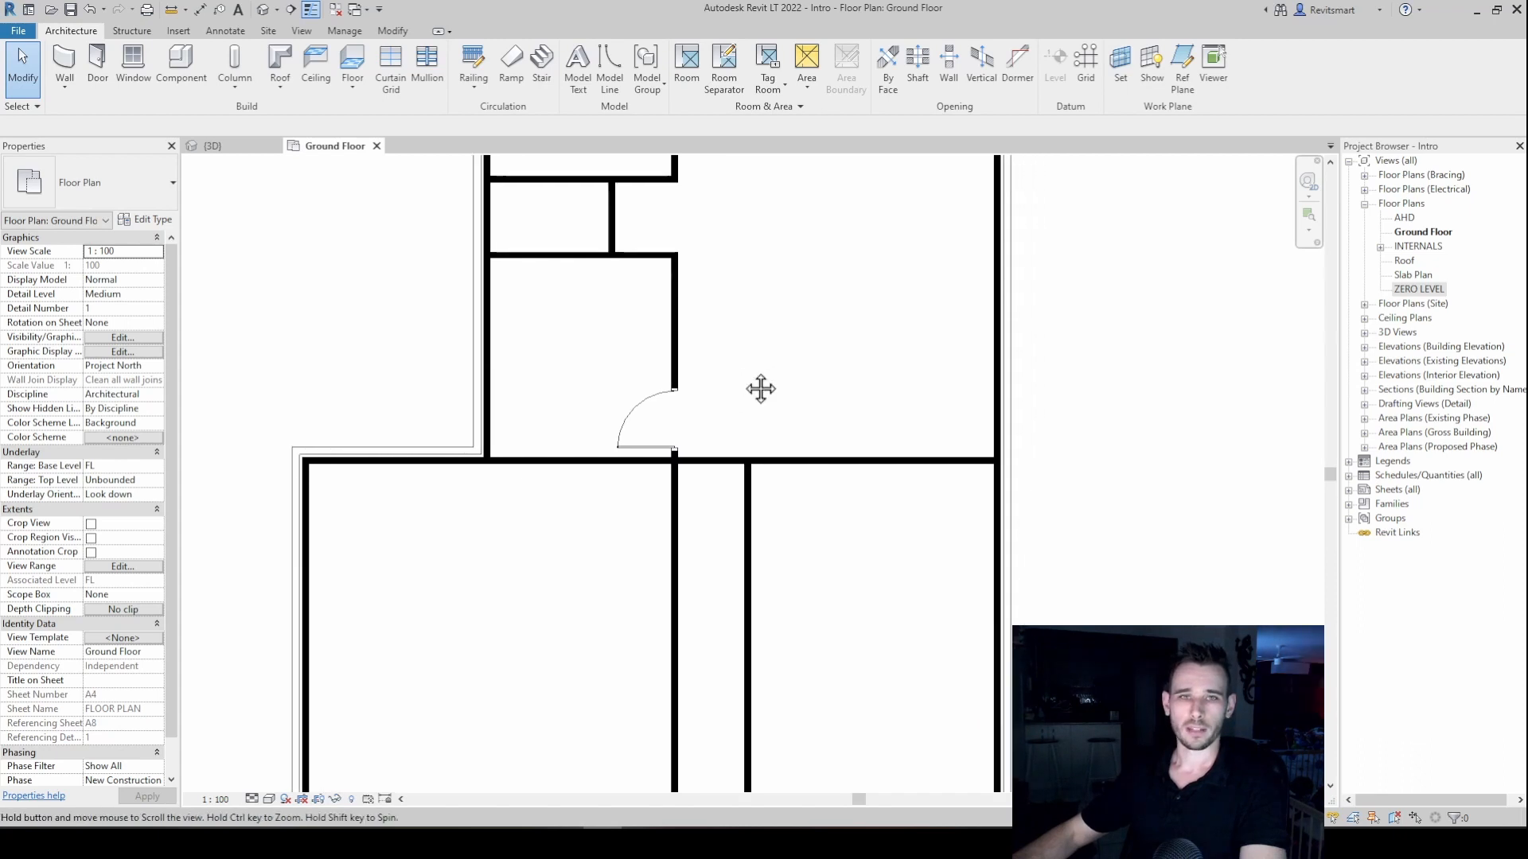
{"action": "key", "text": "Escape"}
{"action": "middle_click_drag", "start_coordinate": [836, 562], "coordinate": [834, 495]}
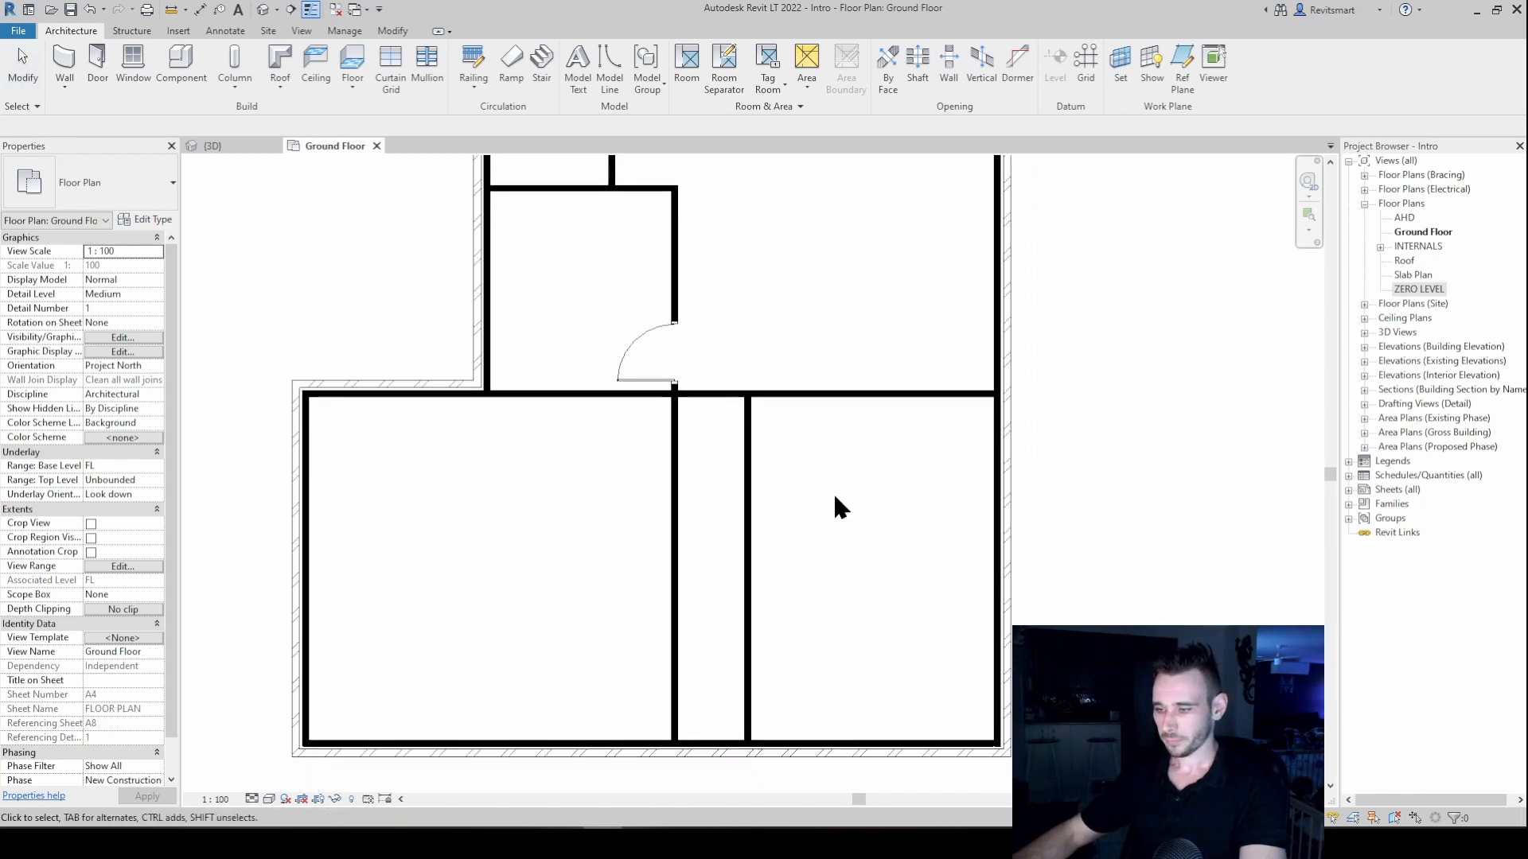
- Place a Trend Sliding Windows 1015 ASW window in the lower-right room's right-hand exterior wall, about 1500 mm below the room's upper wall
{"action": "key", "text": "Escape"}
{"action": "key", "text": "w"}
{"action": "key", "text": "n"}
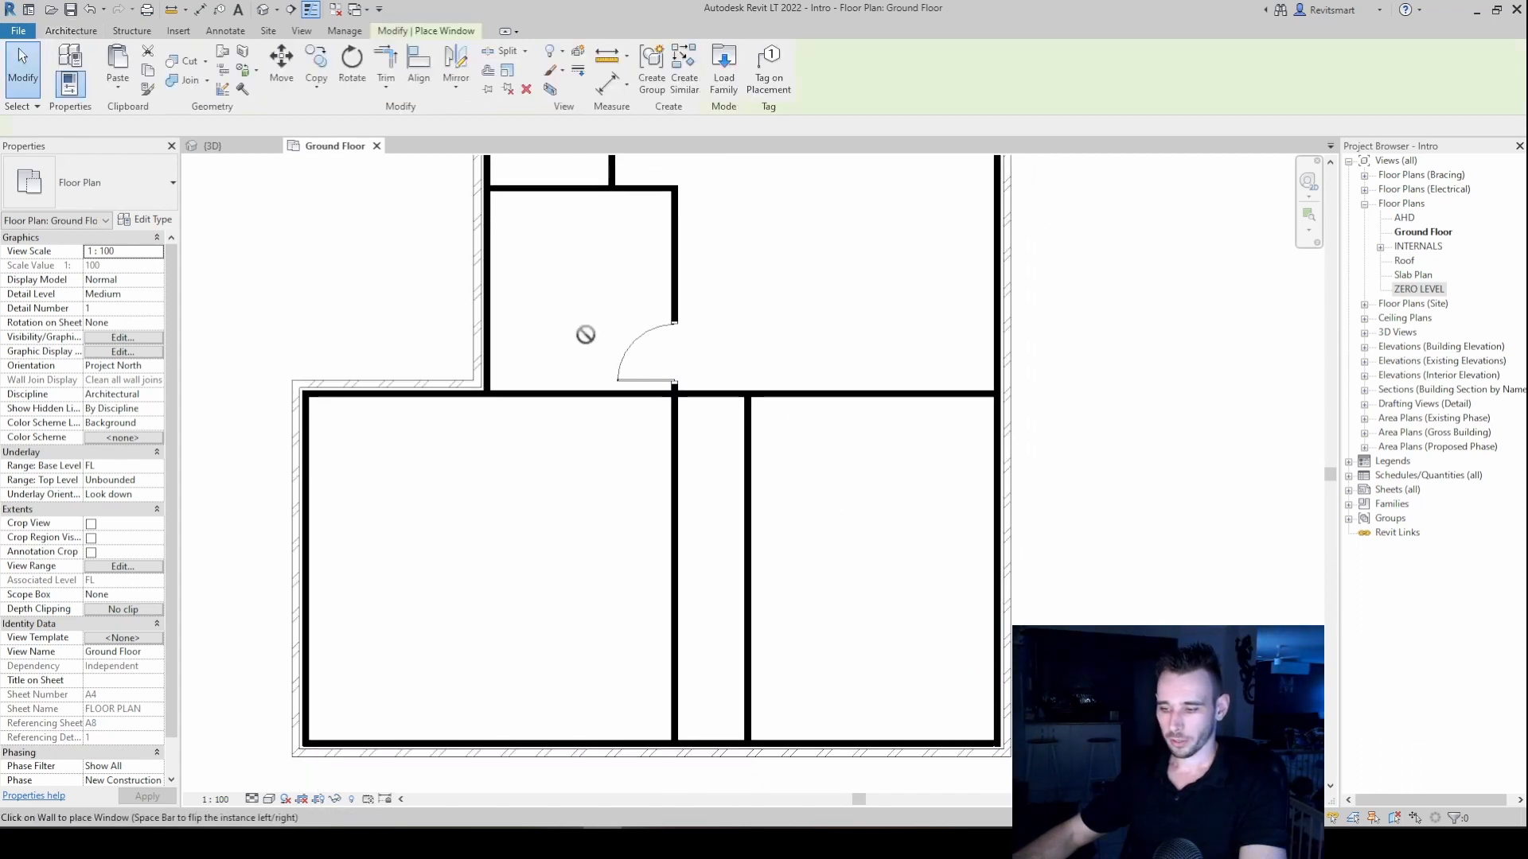
{"action": "left_click", "coordinate": [80, 183]}
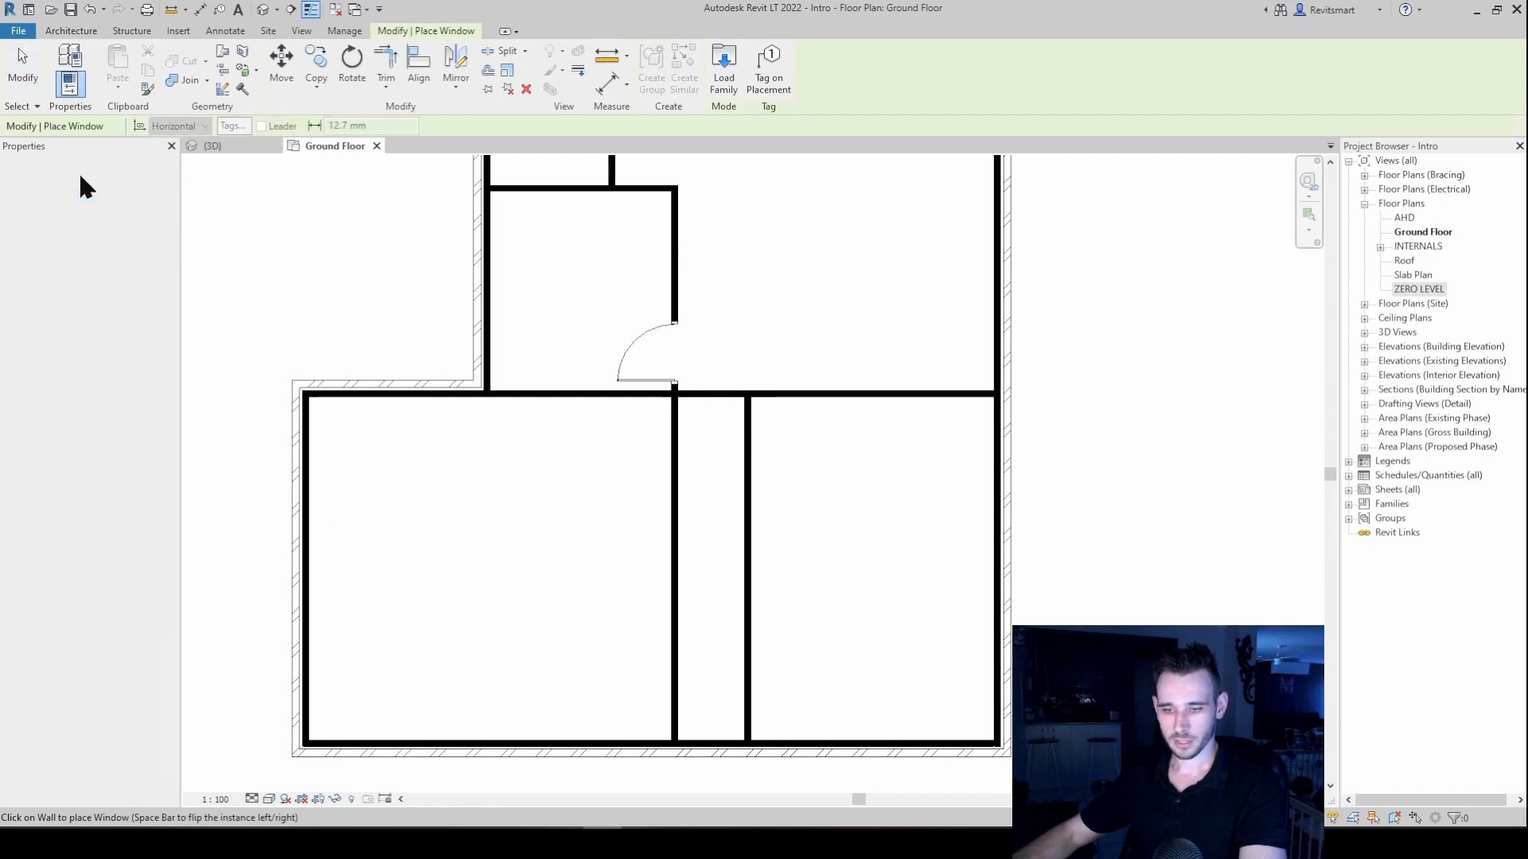
{"action": "scroll", "coordinate": [68, 290], "scroll_direction": "up", "scroll_amount": 12}
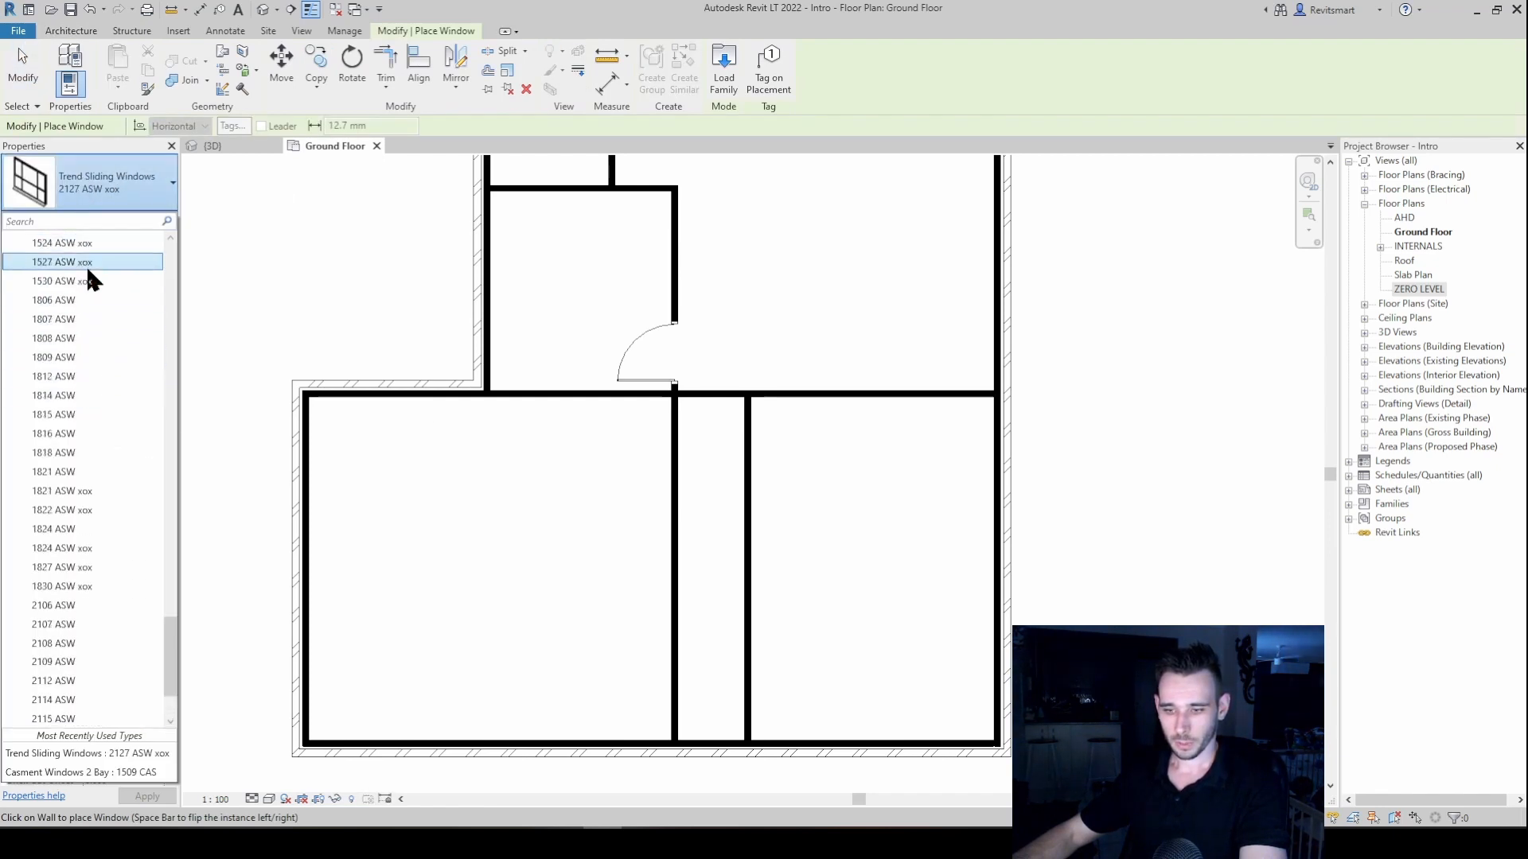
{"action": "scroll", "coordinate": [88, 343], "scroll_direction": "up", "scroll_amount": 10}
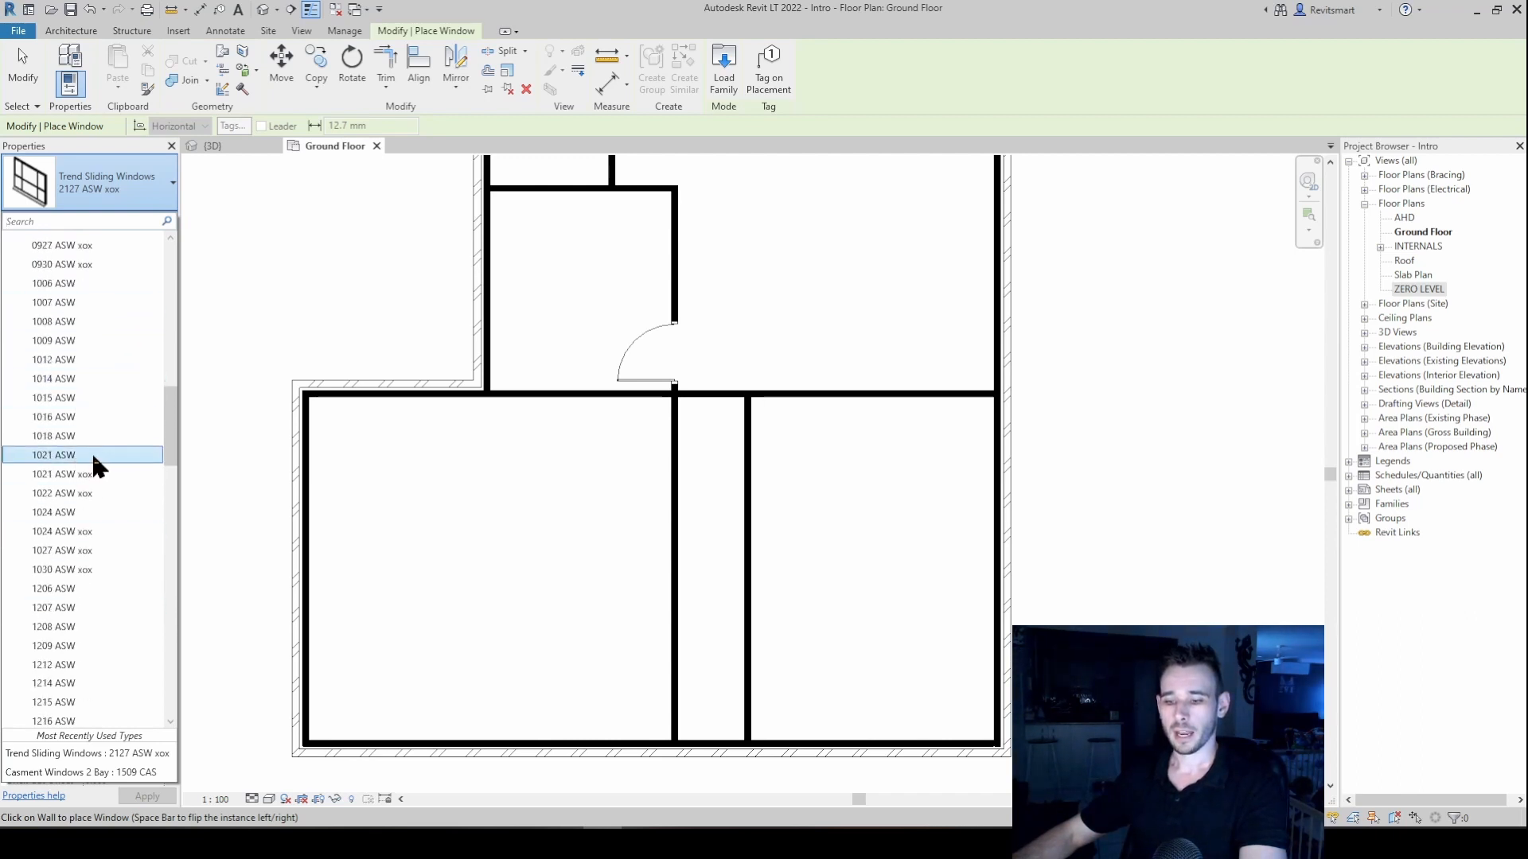
{"action": "scroll", "coordinate": [92, 451], "scroll_direction": "up", "scroll_amount": 1}
{"action": "left_click", "coordinate": [93, 437]}
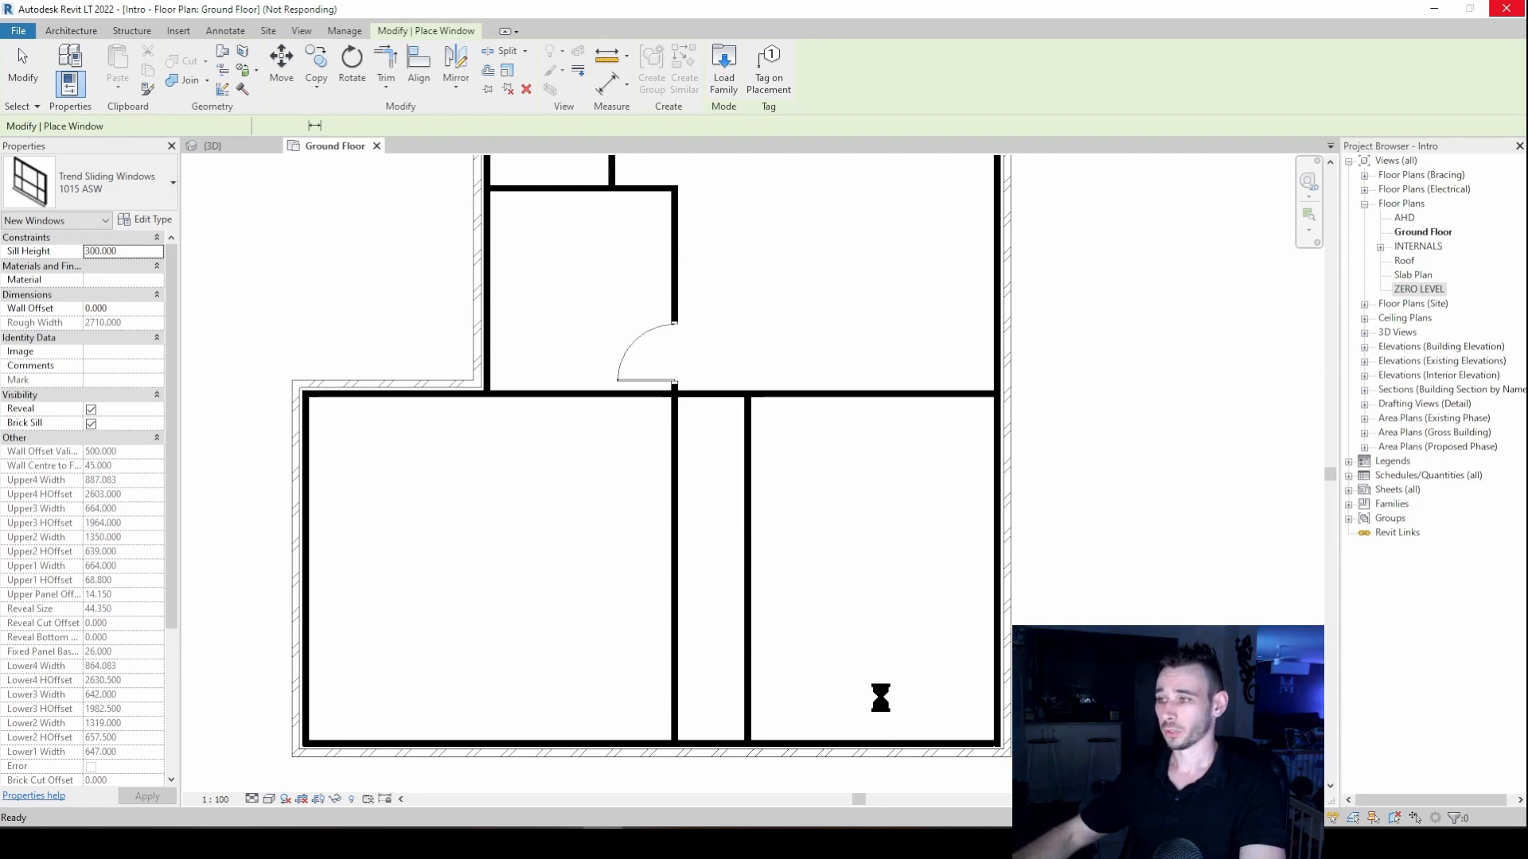
{"action": "scroll", "coordinate": [879, 756], "scroll_direction": "up", "scroll_amount": 2}
{"action": "middle_click_drag", "start_coordinate": [880, 756], "coordinate": [788, 429]}
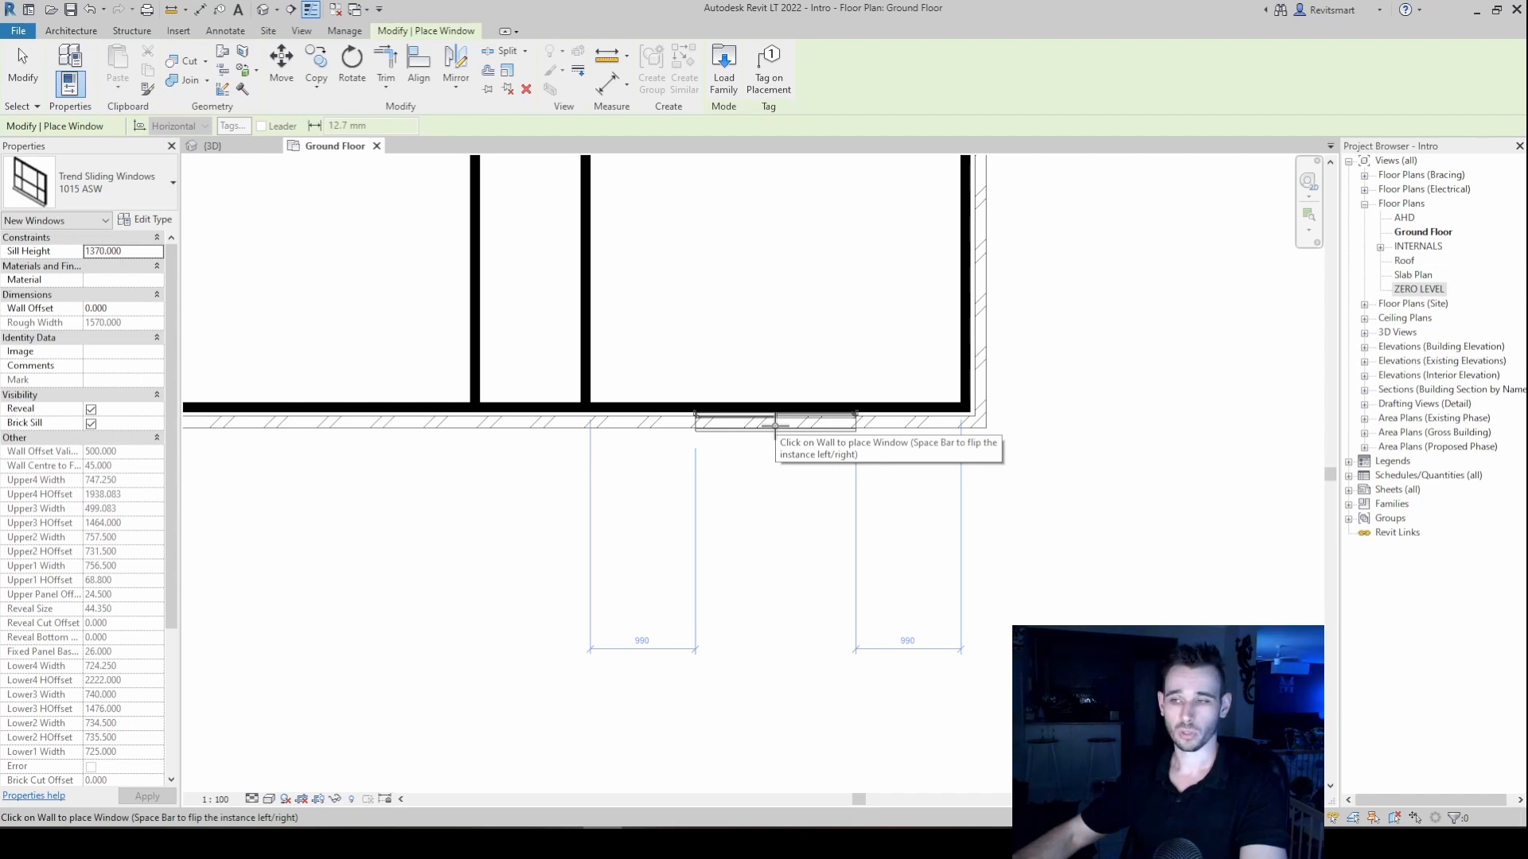
{"action": "middle_click_drag", "start_coordinate": [794, 424], "coordinate": [770, 629]}
{"action": "scroll", "coordinate": [938, 596], "scroll_direction": "down", "scroll_amount": 2}
{"action": "left_click", "coordinate": [895, 422]}
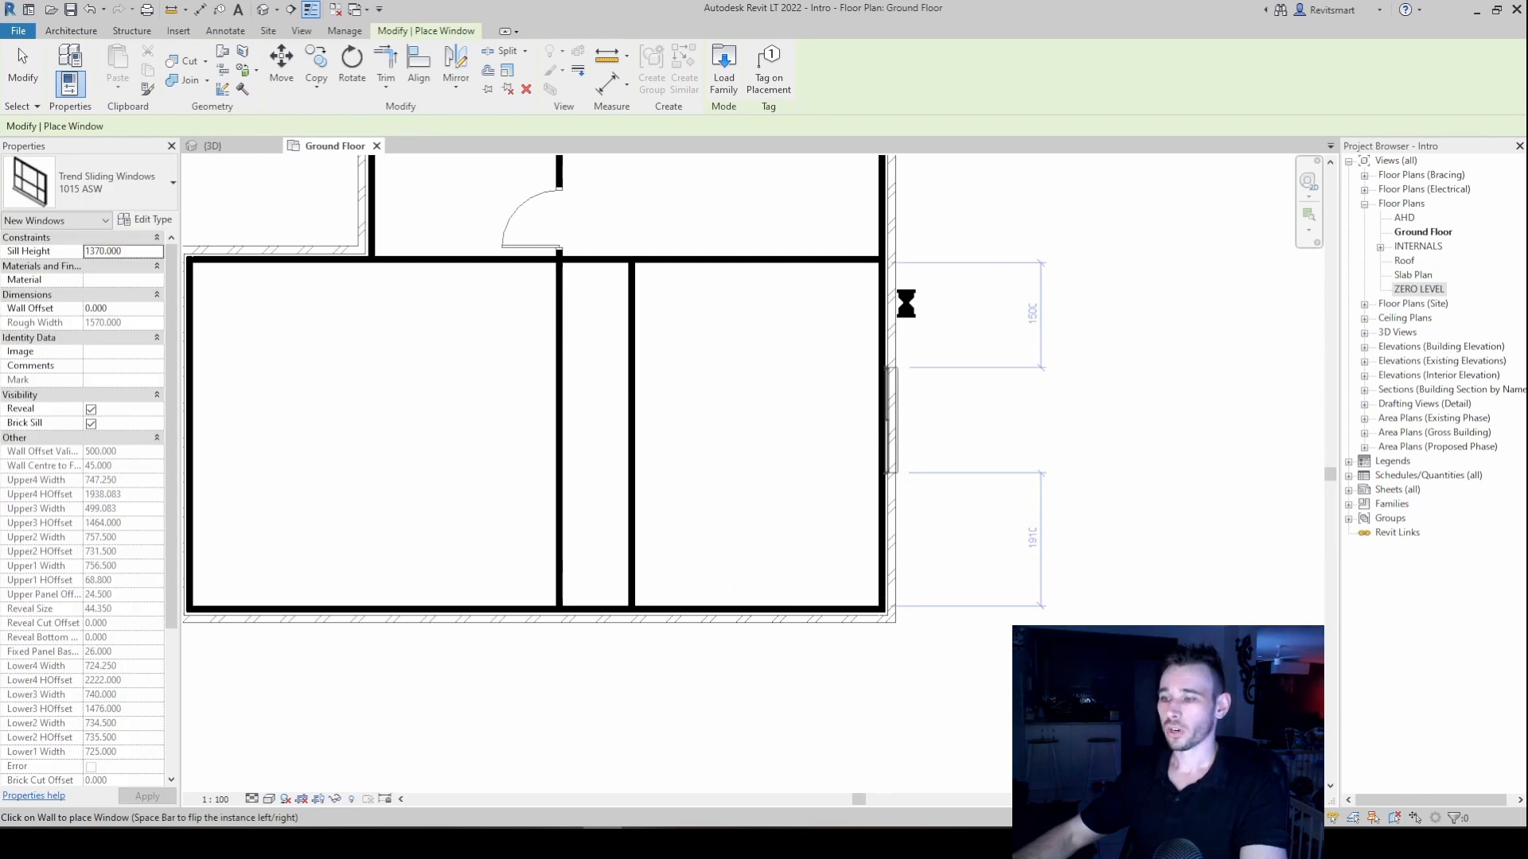
{"action": "key", "text": "Escape"}
{"action": "key", "text": "Escape"}
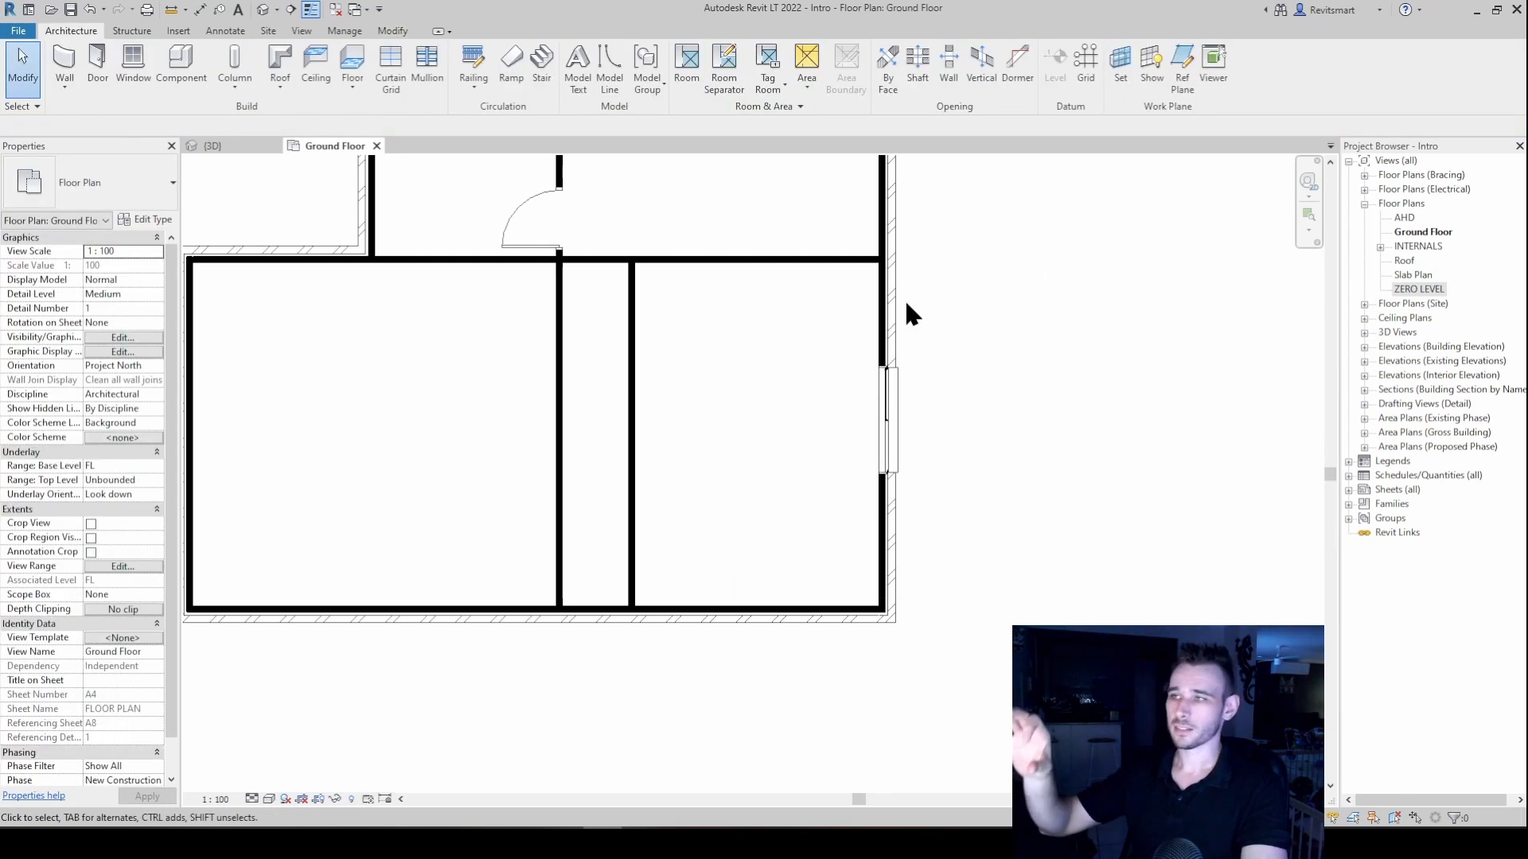
- Place a matching 1015 ASW window in the lower-right room's bottom exterior wall, centred between its two side walls
{"action": "left_click", "coordinate": [894, 443]}
{"action": "key", "text": "c"}
{"action": "key", "text": "s"}
{"action": "scroll", "coordinate": [764, 601], "scroll_direction": "up", "scroll_amount": 2}
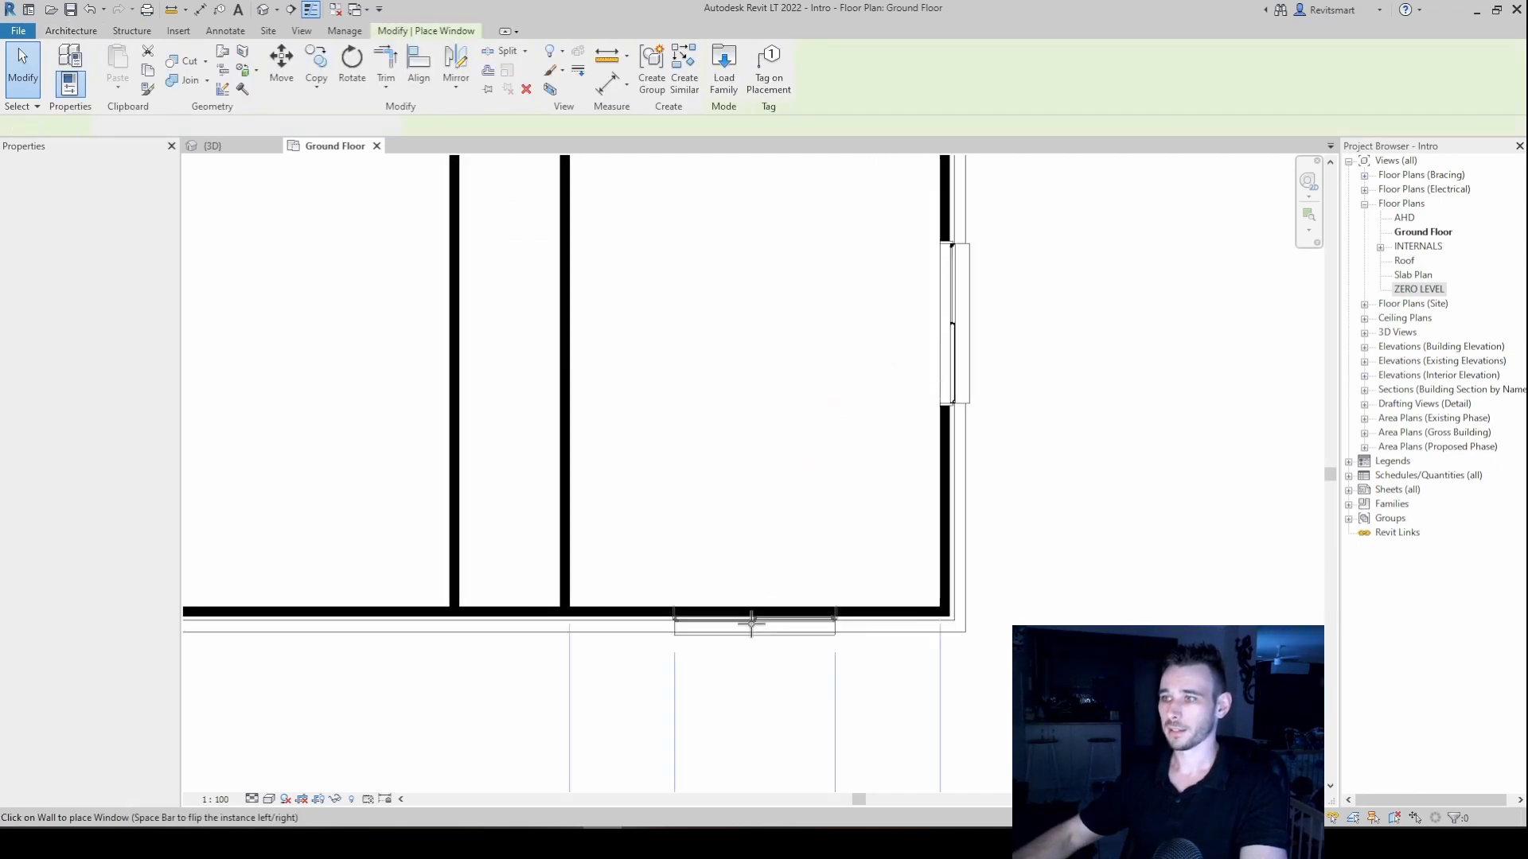
{"action": "scroll", "coordinate": [757, 634], "scroll_direction": "down", "scroll_amount": 1}
{"action": "middle_click_drag", "start_coordinate": [757, 635], "coordinate": [802, 468]}
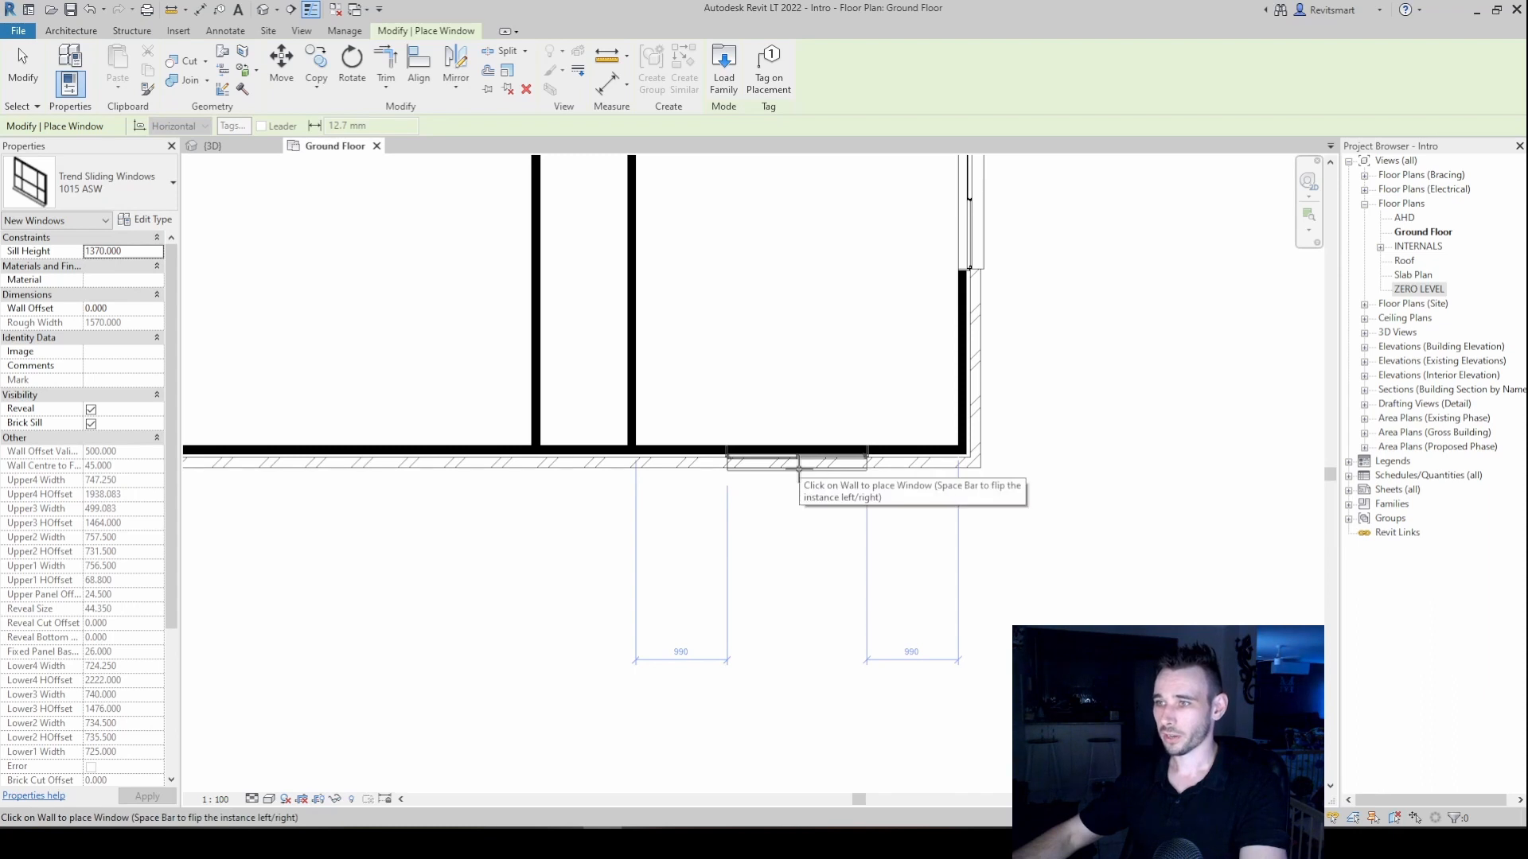
{"action": "left_click", "coordinate": [801, 468]}
{"action": "key", "text": "Escape"}
{"action": "key", "text": "Escape"}
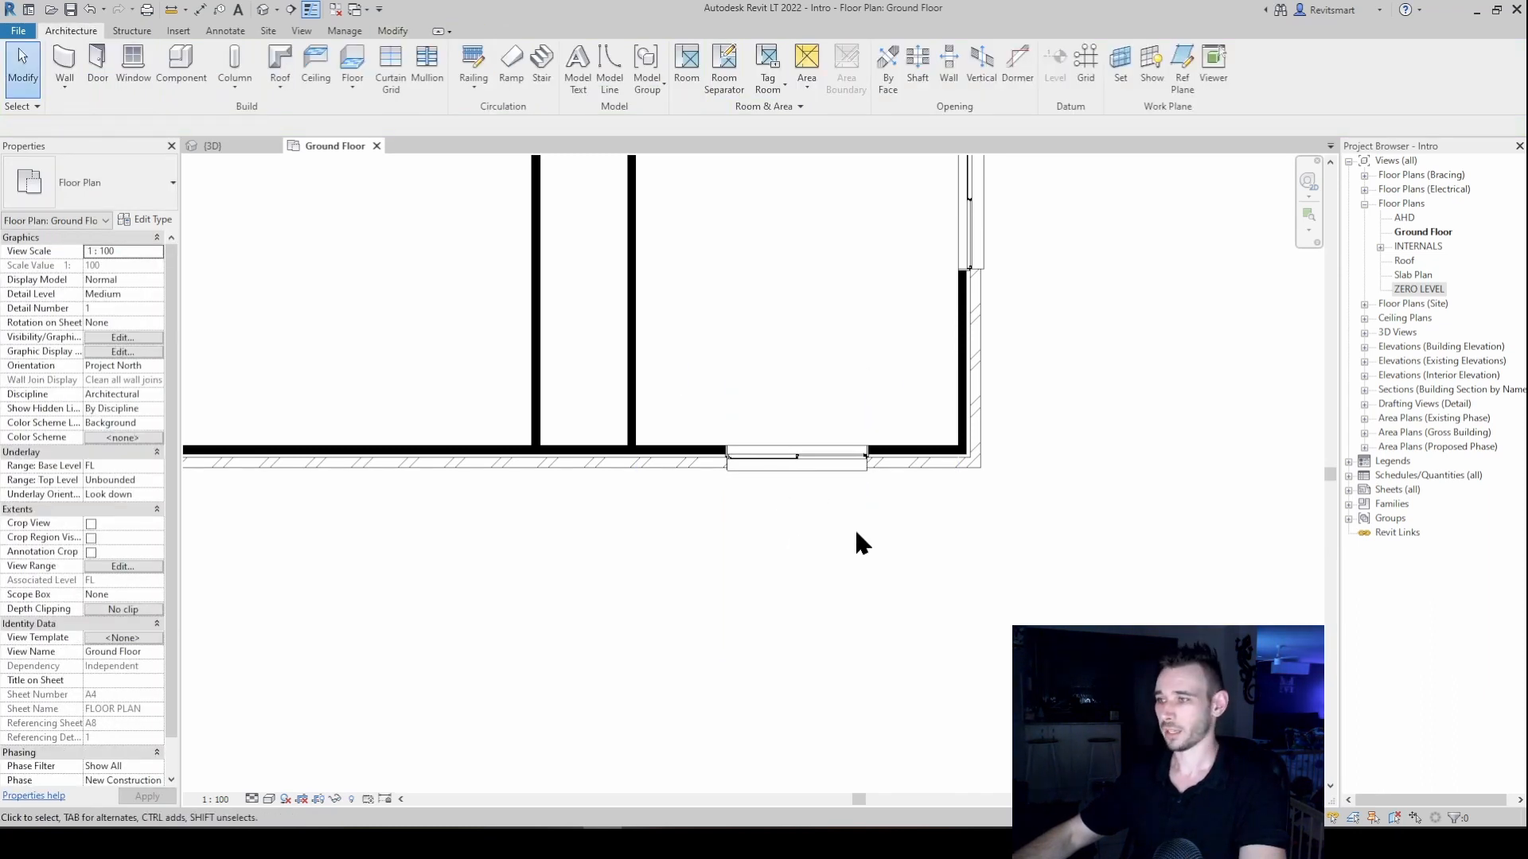
- Dimension the bottom window's centre to the inner faces of both side walls and make the two segments equal
{"action": "left_click", "coordinate": [796, 462]}
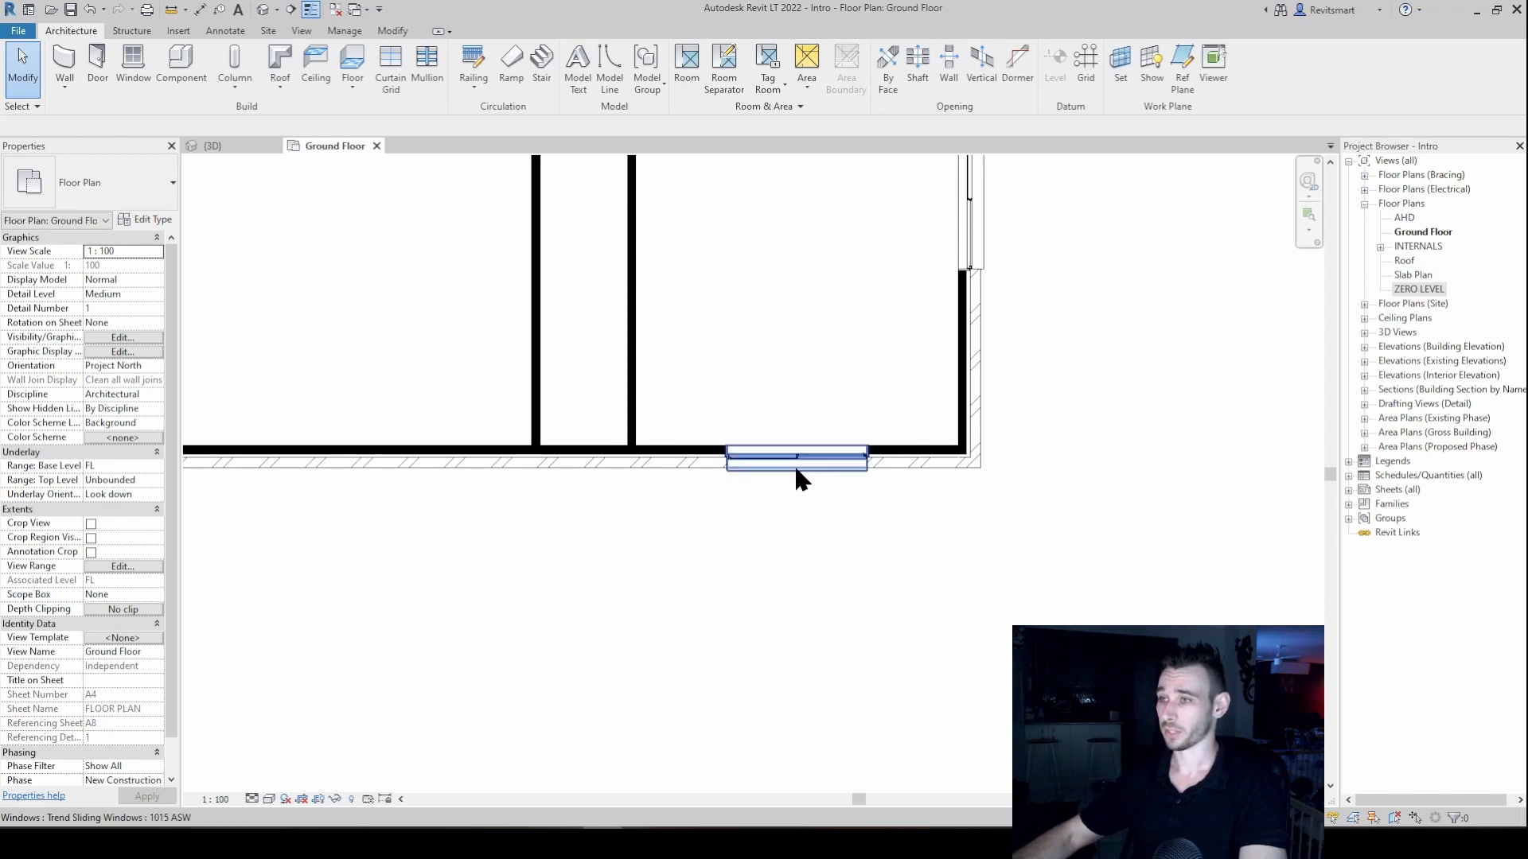
{"action": "middle_click_drag", "start_coordinate": [808, 570], "coordinate": [814, 585]}
{"action": "left_click", "coordinate": [811, 585]}
{"action": "key", "text": "i"}
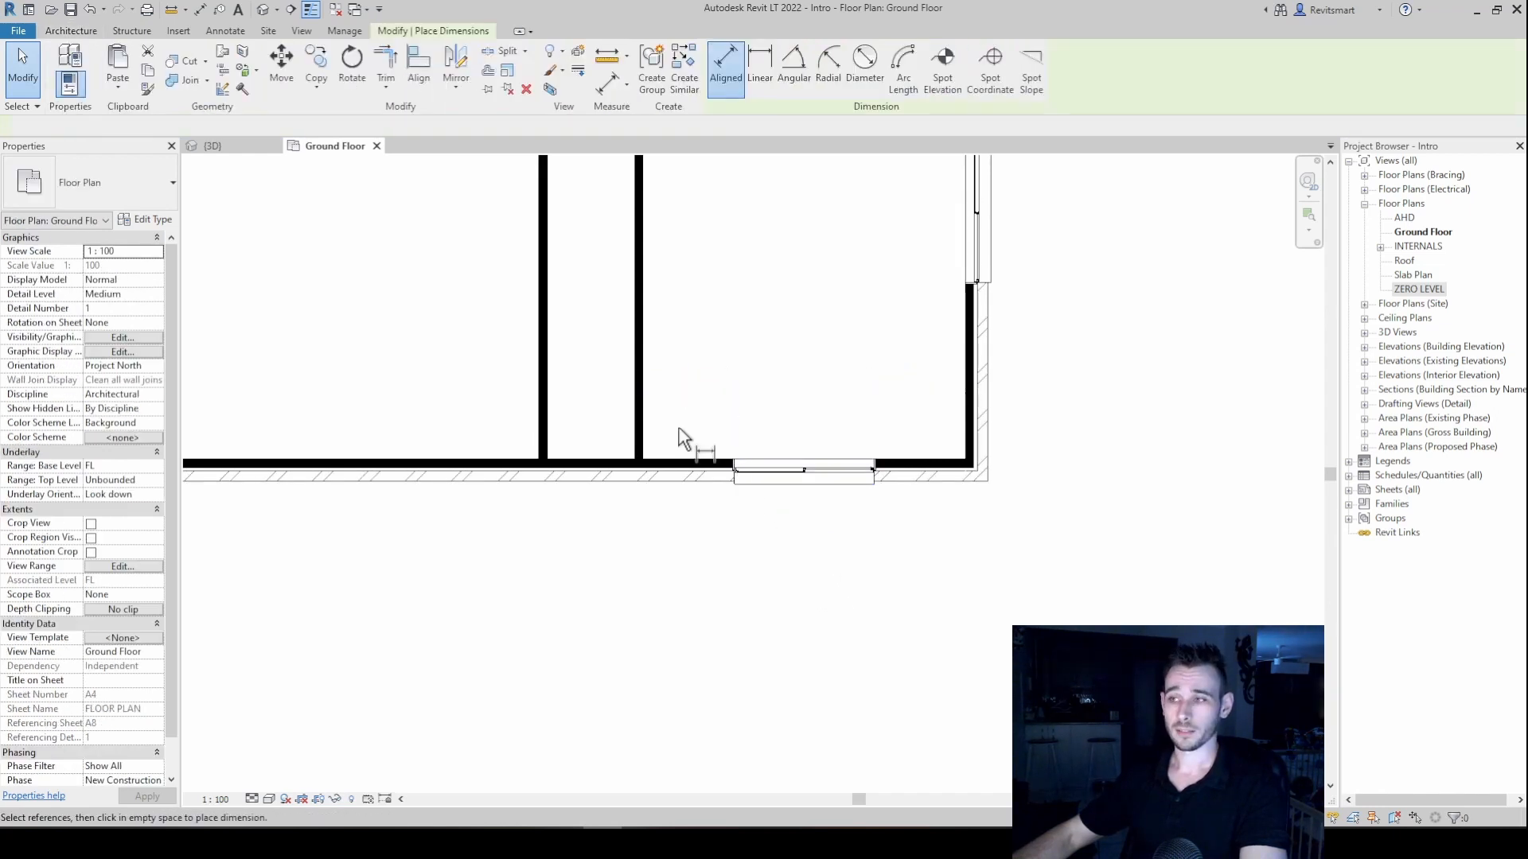
{"action": "left_click", "coordinate": [646, 389]}
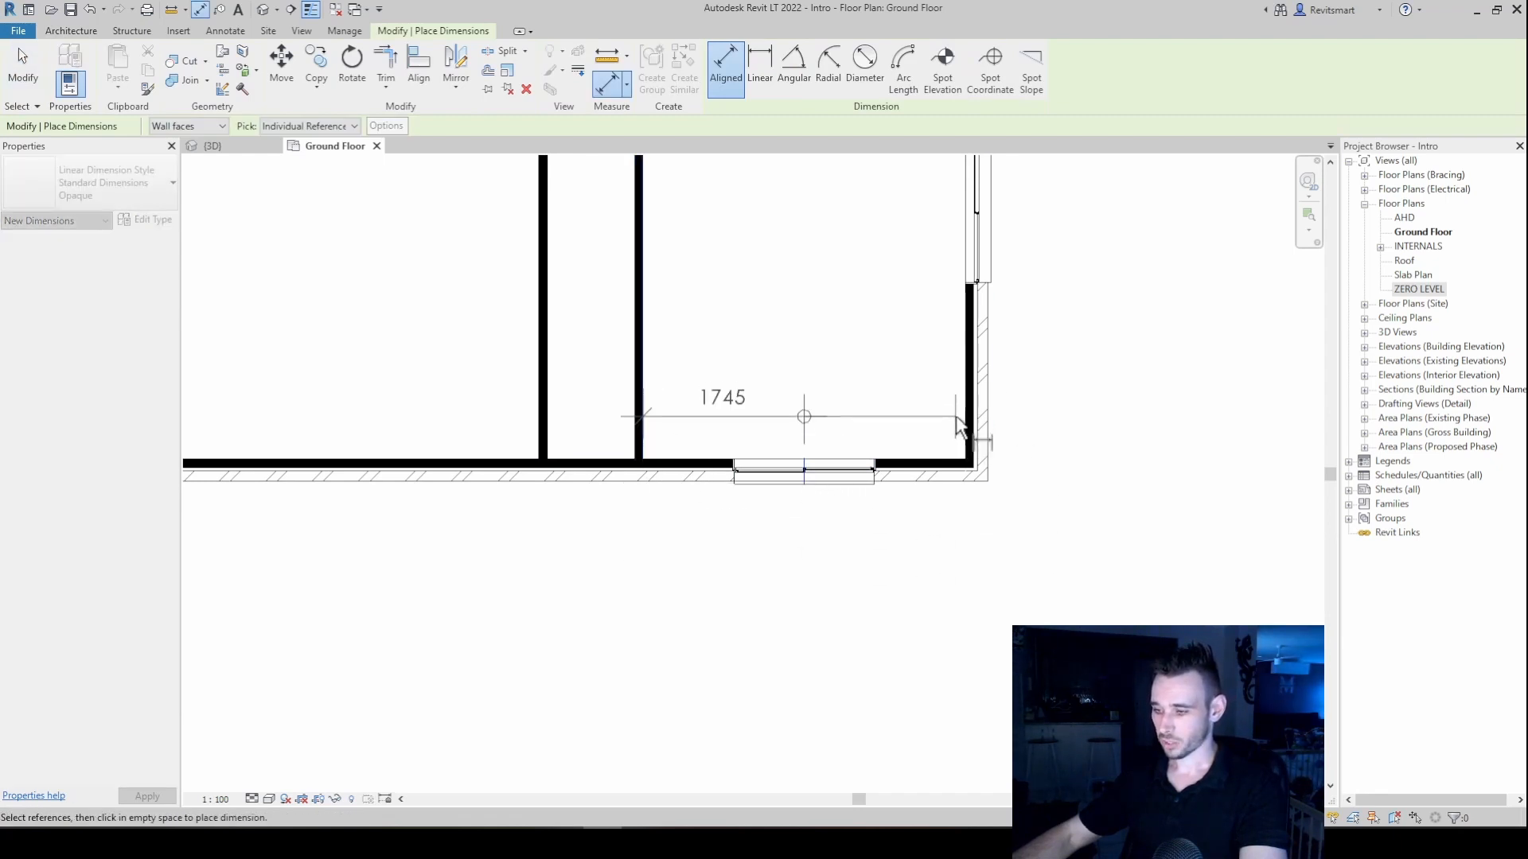
{"action": "left_click", "coordinate": [979, 421]}
{"action": "left_click", "coordinate": [828, 391]}
{"action": "key", "text": "Escape"}
{"action": "left_click", "coordinate": [826, 391]}
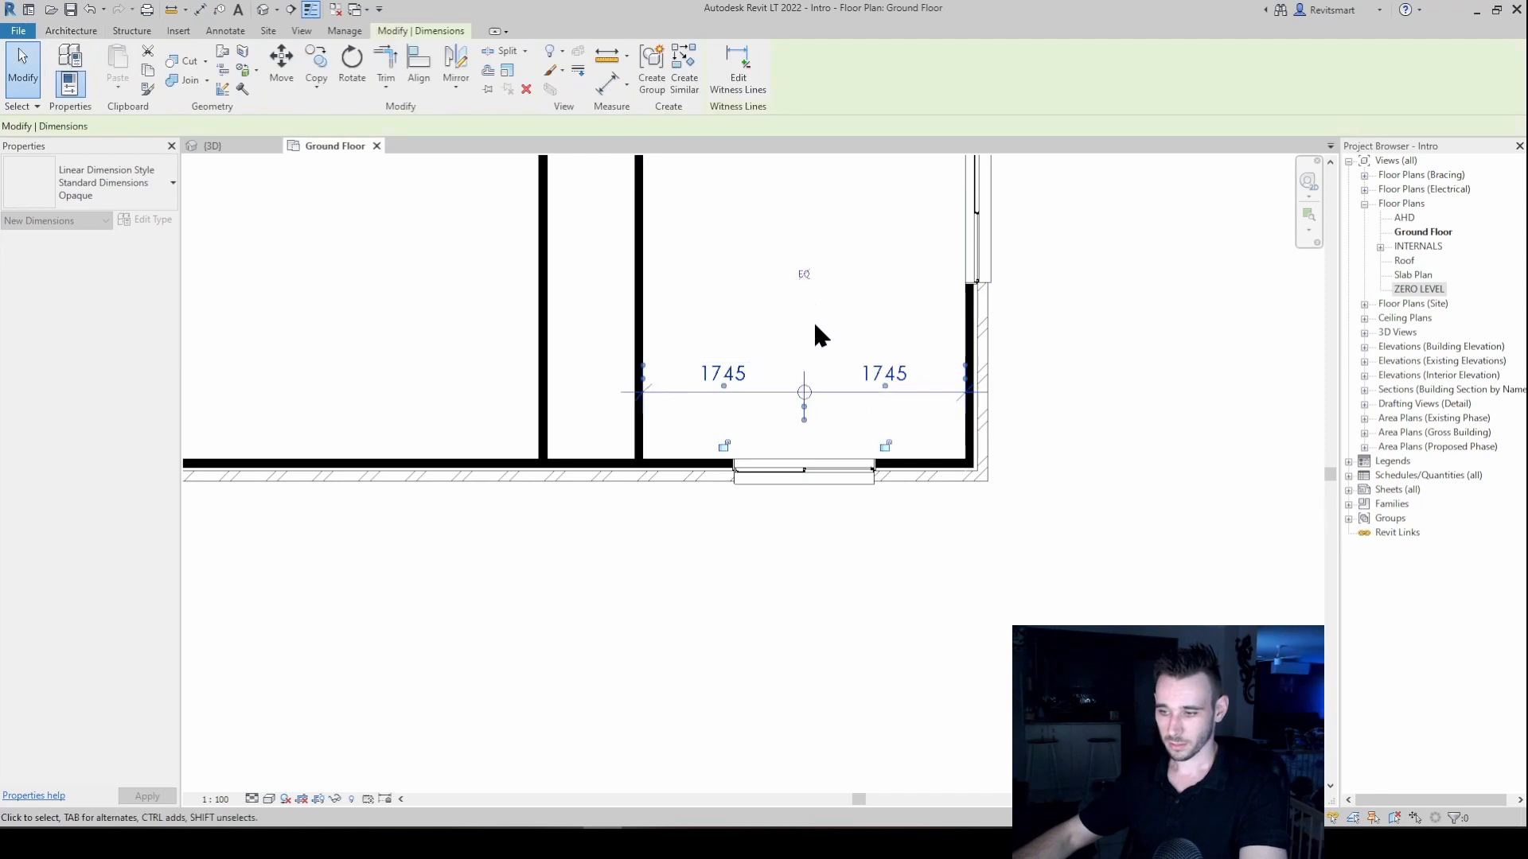
{"action": "left_click", "coordinate": [804, 272]}
{"action": "left_click", "coordinate": [823, 302]}
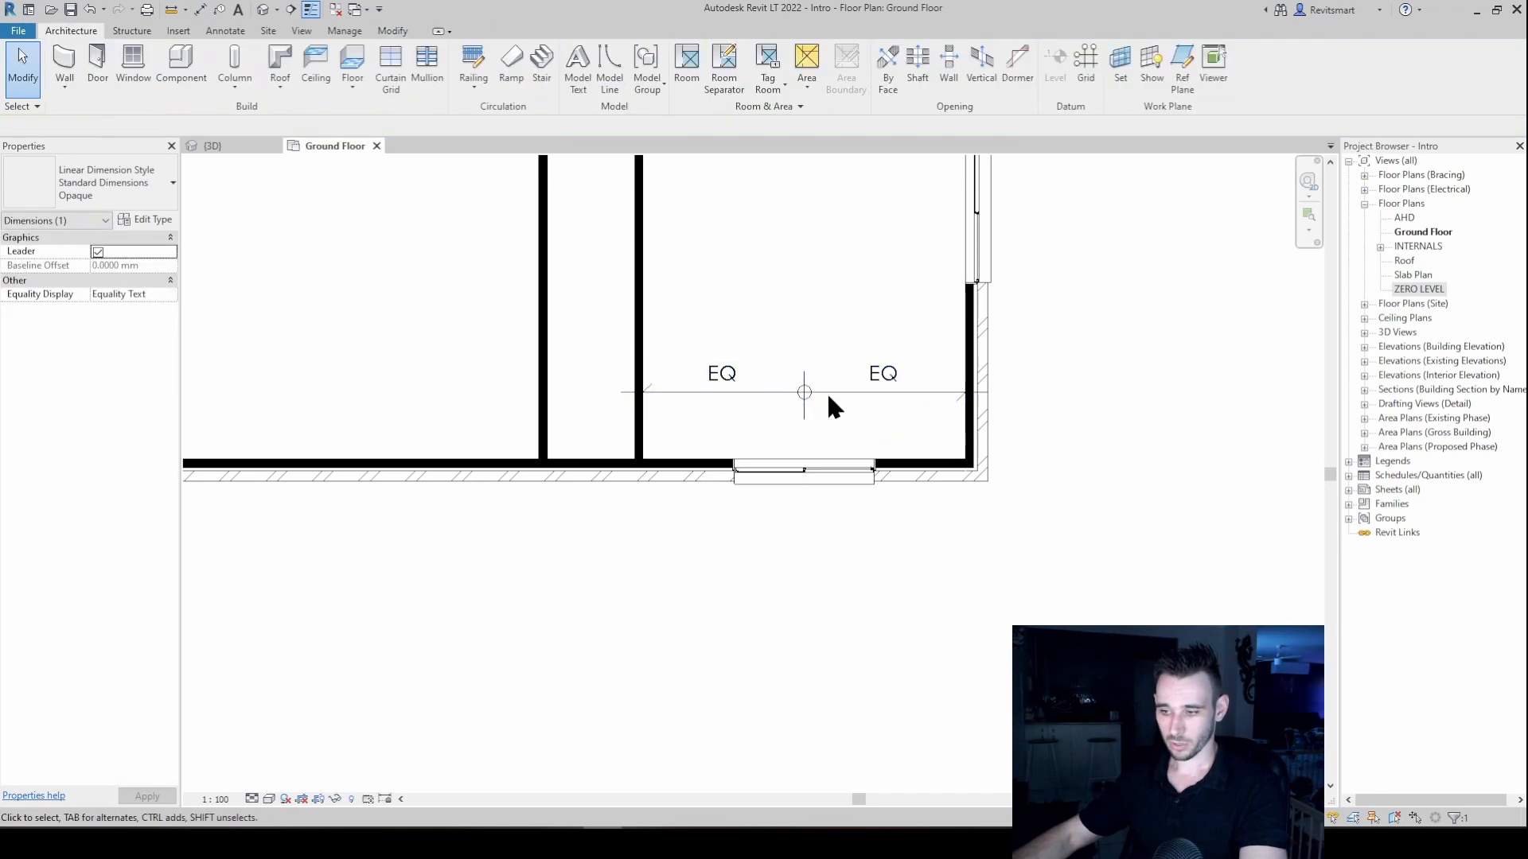
- Delete the EQ dimension while keeping its equality constraint, and move the room's left wall closer to the neighbouring parallel wall
{"action": "left_click", "coordinate": [830, 393]}
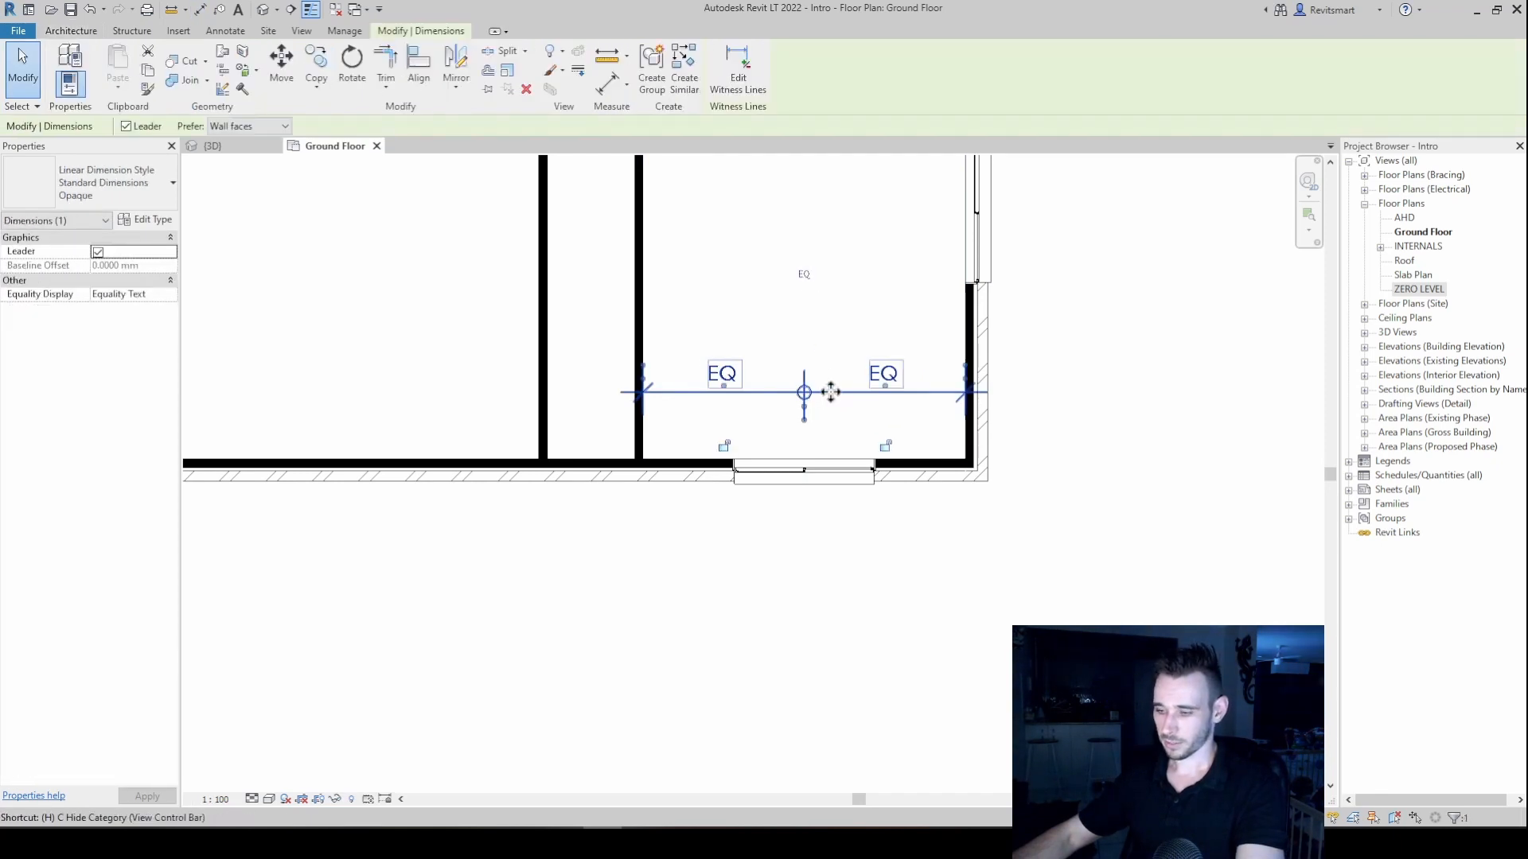
{"action": "key", "text": "Delete"}
{"action": "left_click_drag", "start_coordinate": [649, 420], "coordinate": [617, 415]}
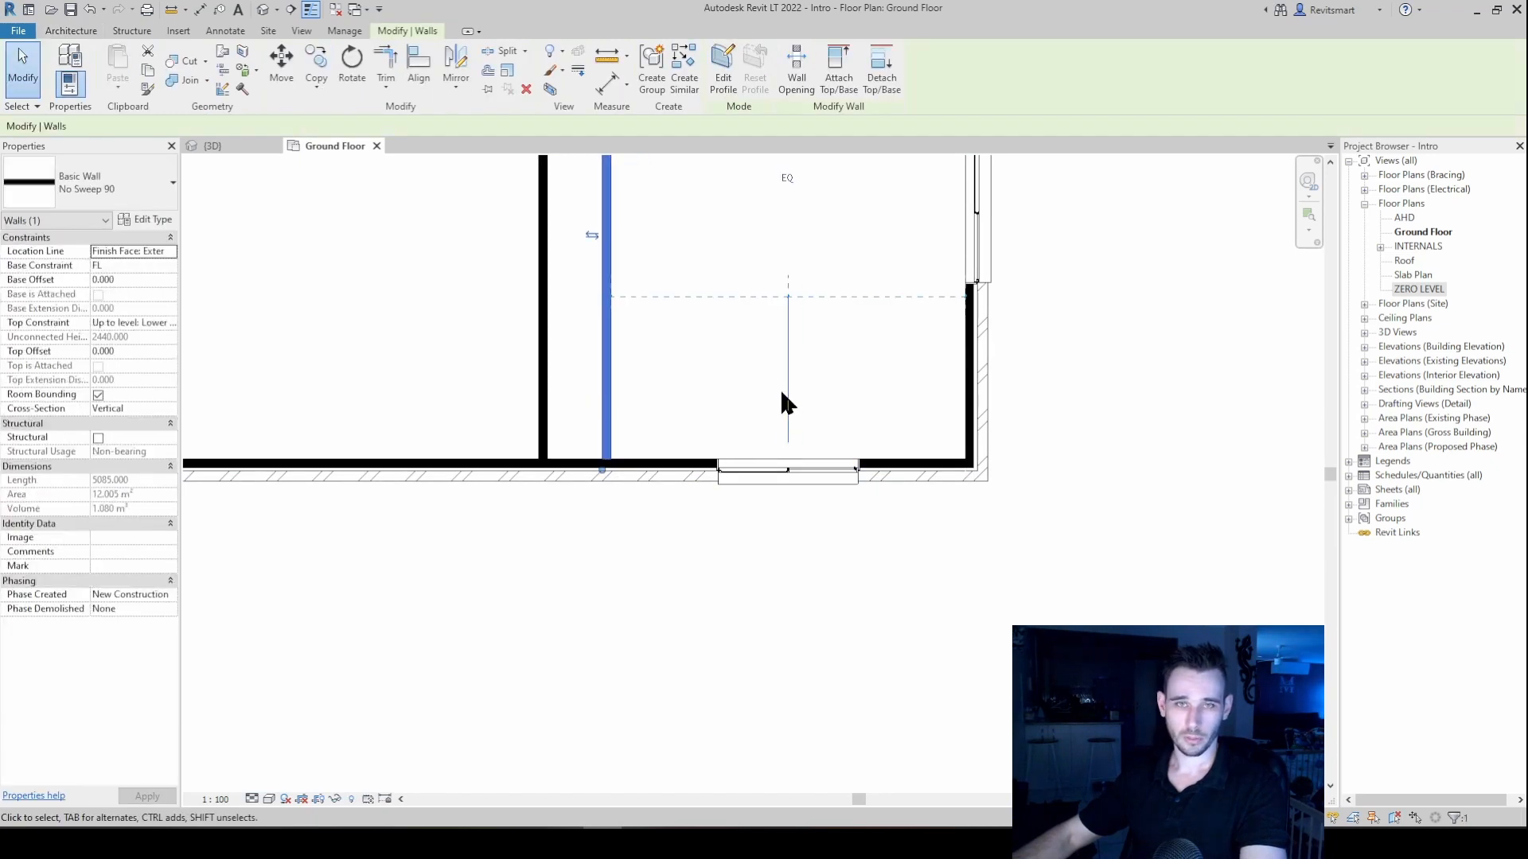
- Undo the last move of the lower-right room's left wall
{"action": "left_click", "coordinate": [837, 425]}
{"action": "middle_click_drag", "start_coordinate": [837, 424], "coordinate": [842, 415]}
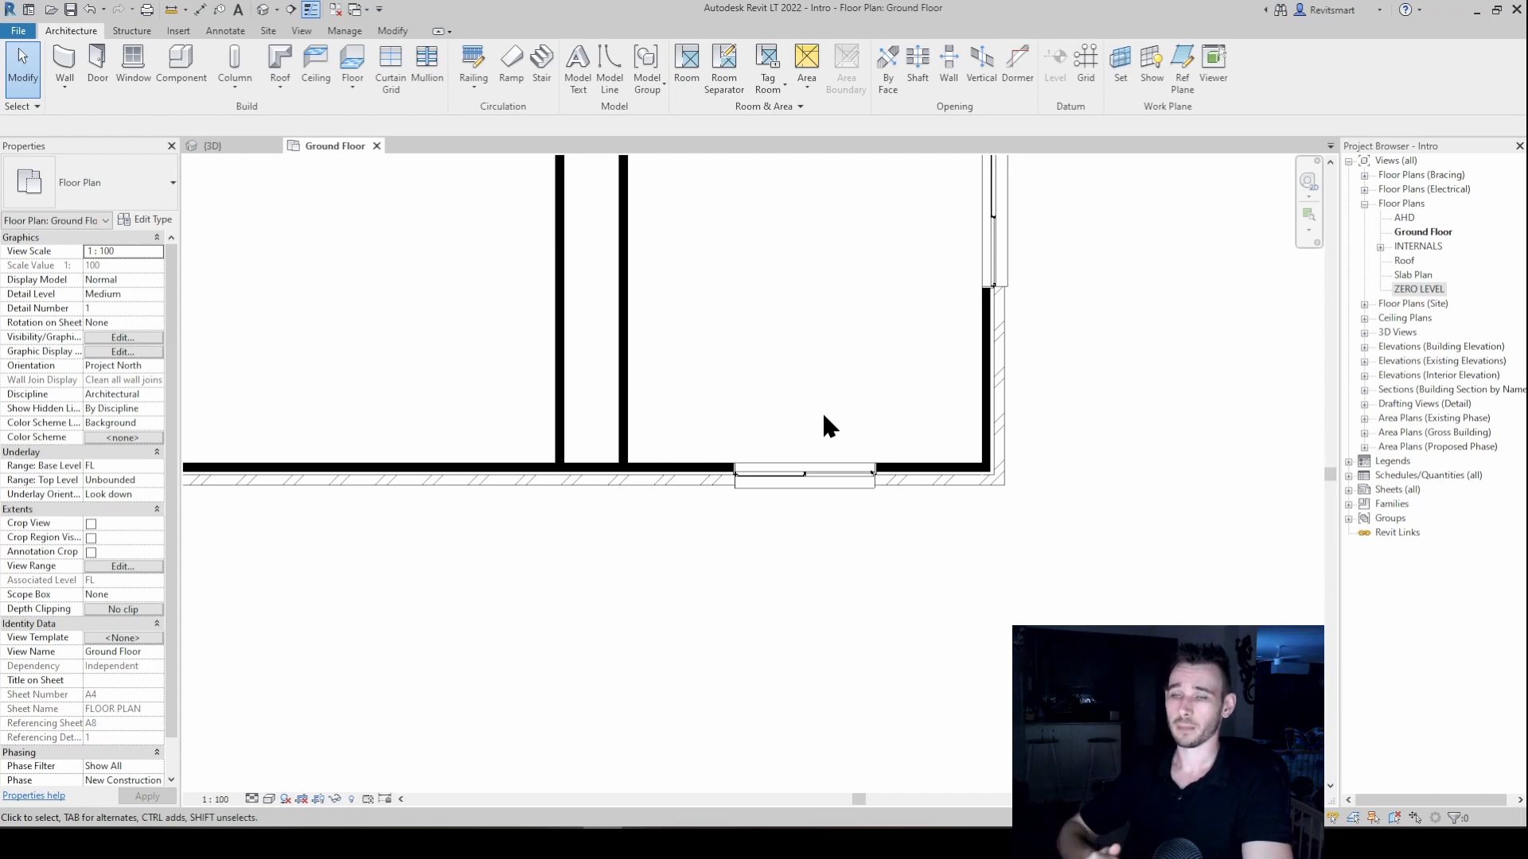
{"action": "key", "text": "ctrl+z"}
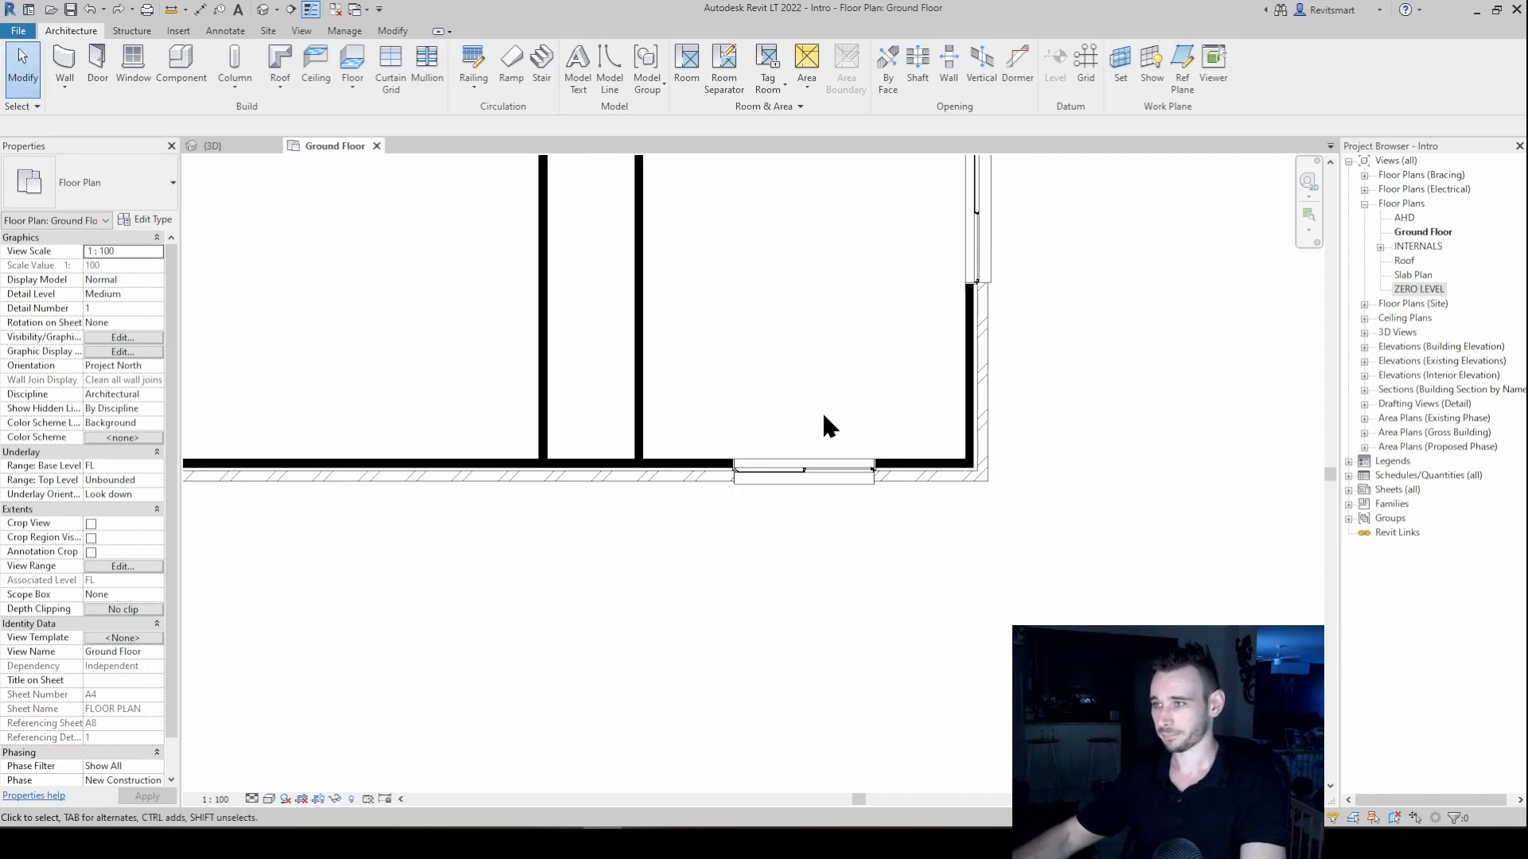
- Set the head height of the 1015 ASW window in the lower-right room's bottom wall to 2100 mm
{"action": "left_click", "coordinate": [832, 483]}
{"action": "key", "text": "Escape"}
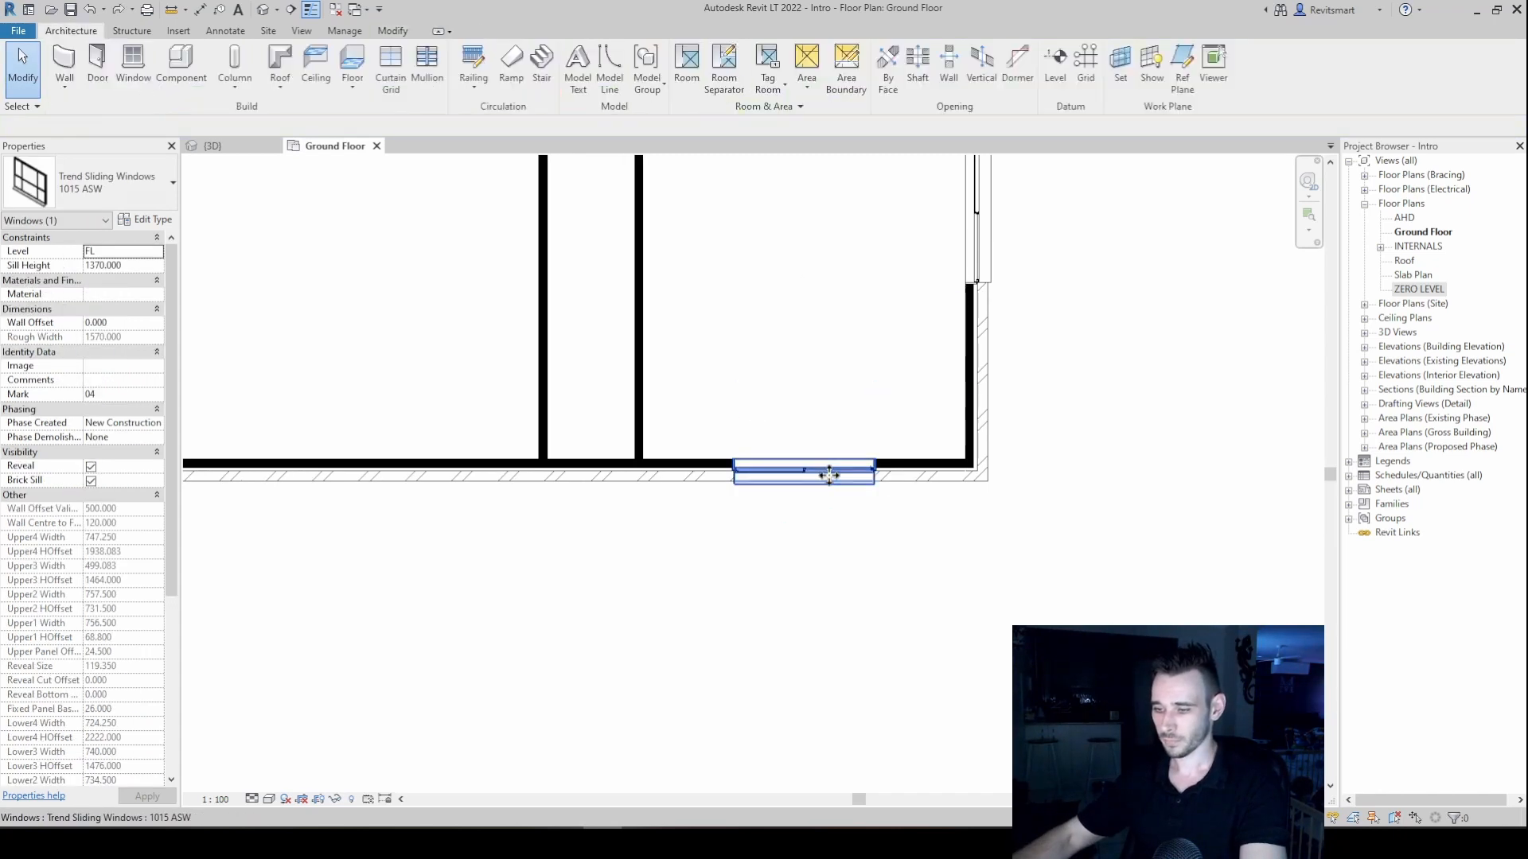
{"action": "left_click", "coordinate": [833, 484]}
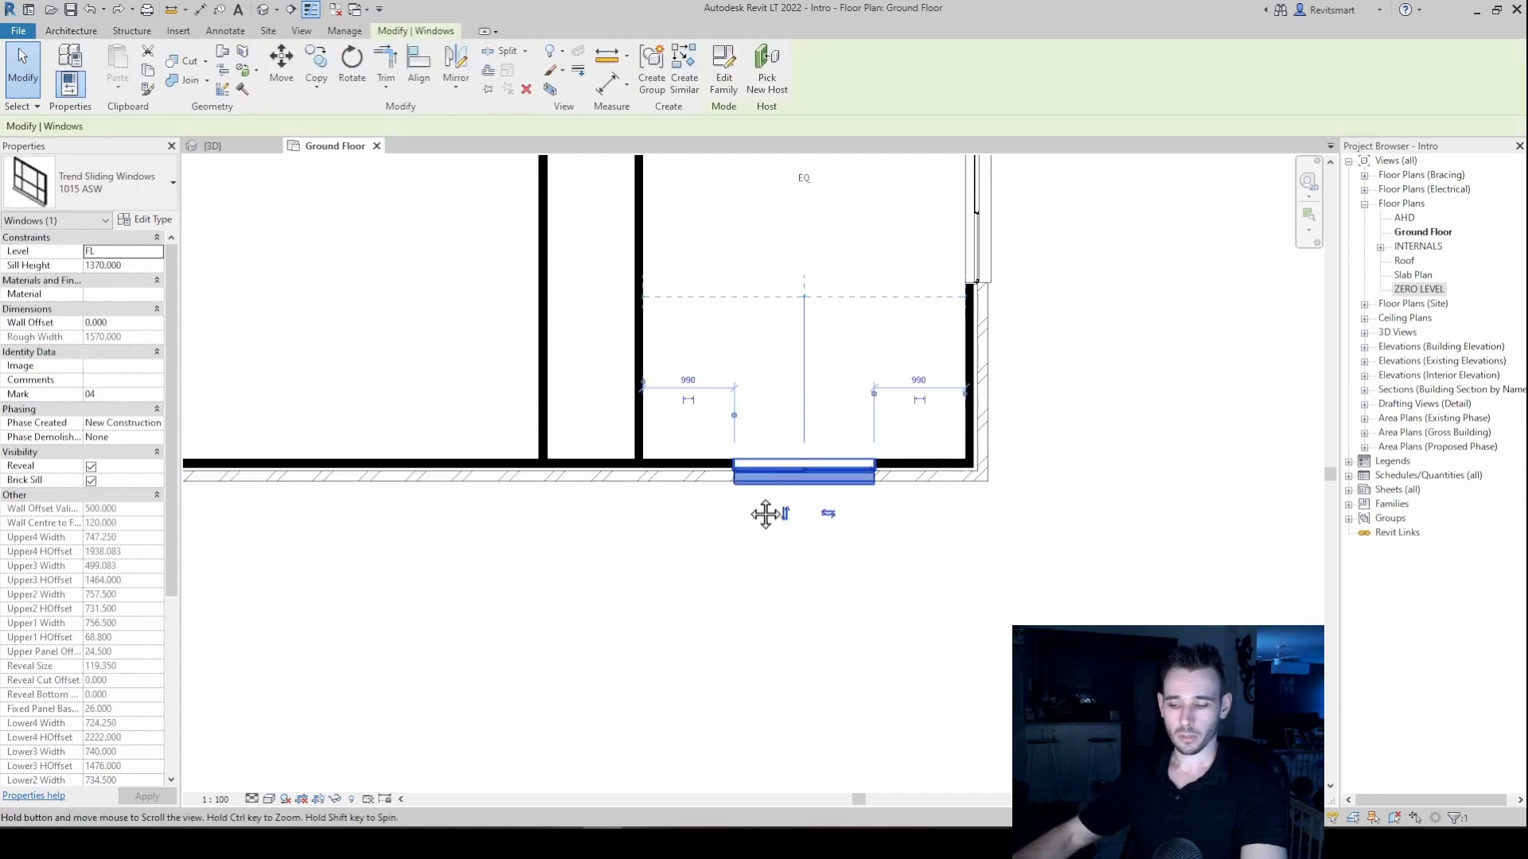
{"action": "middle_click_drag", "start_coordinate": [771, 512], "coordinate": [787, 601]}
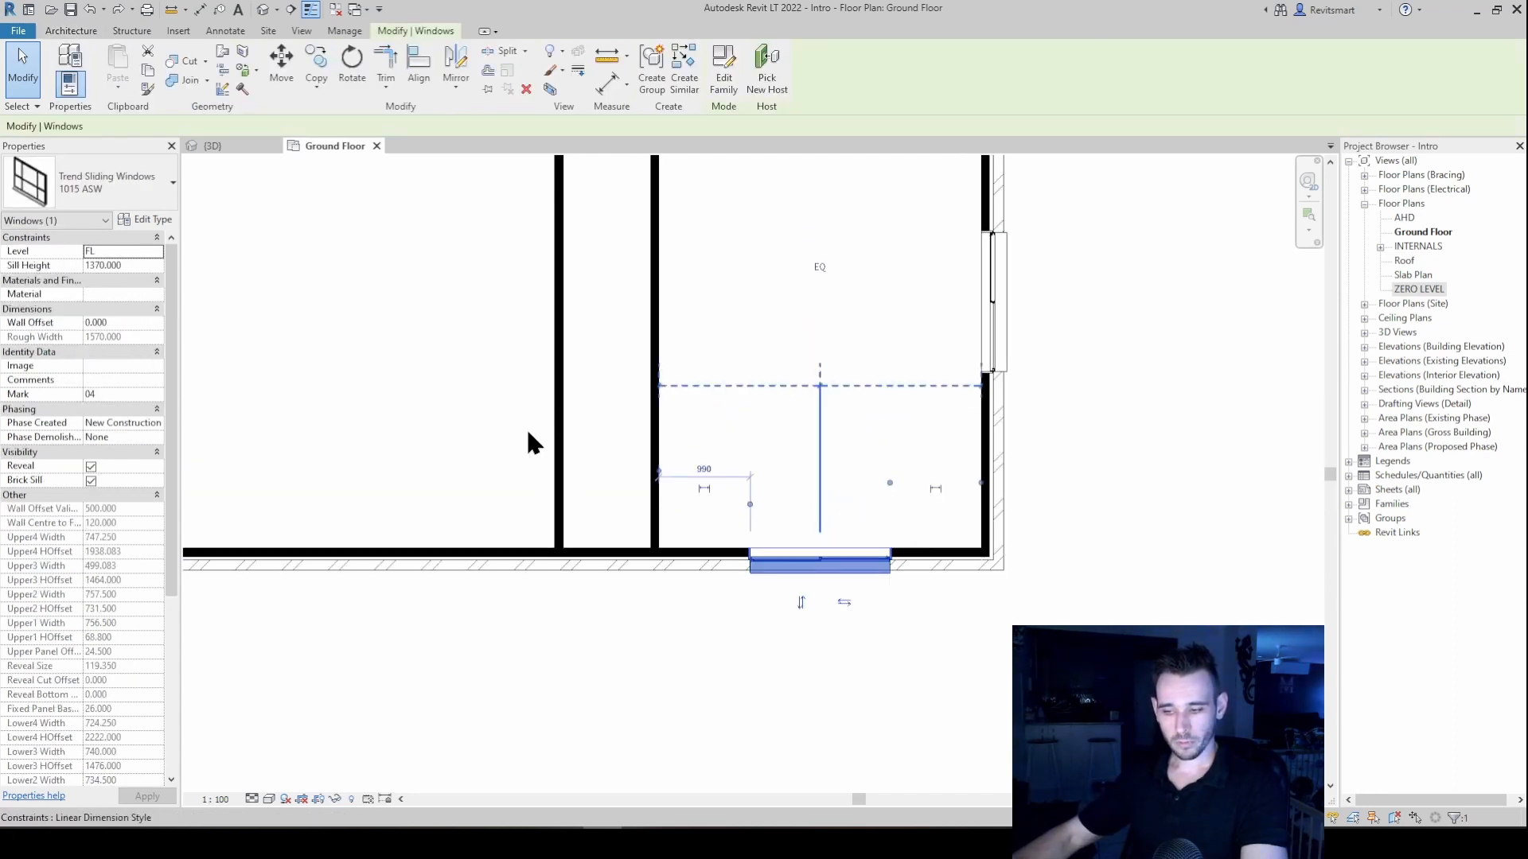
{"action": "scroll", "coordinate": [125, 525], "scroll_direction": "down", "scroll_amount": 2}
{"action": "scroll", "coordinate": [125, 525], "scroll_direction": "down", "scroll_amount": 3}
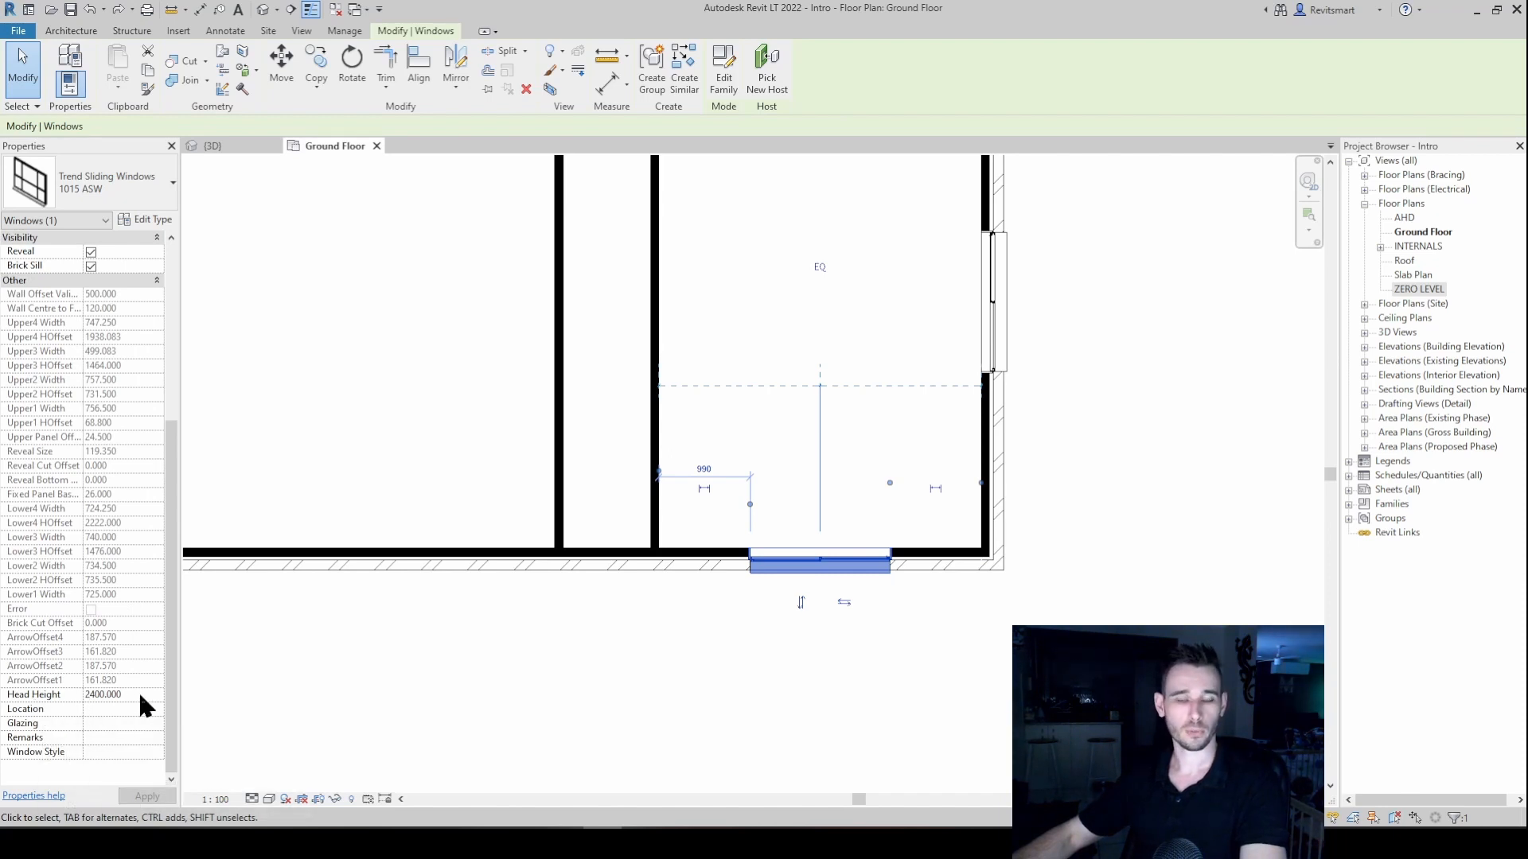
{"action": "left_click", "coordinate": [139, 695]}
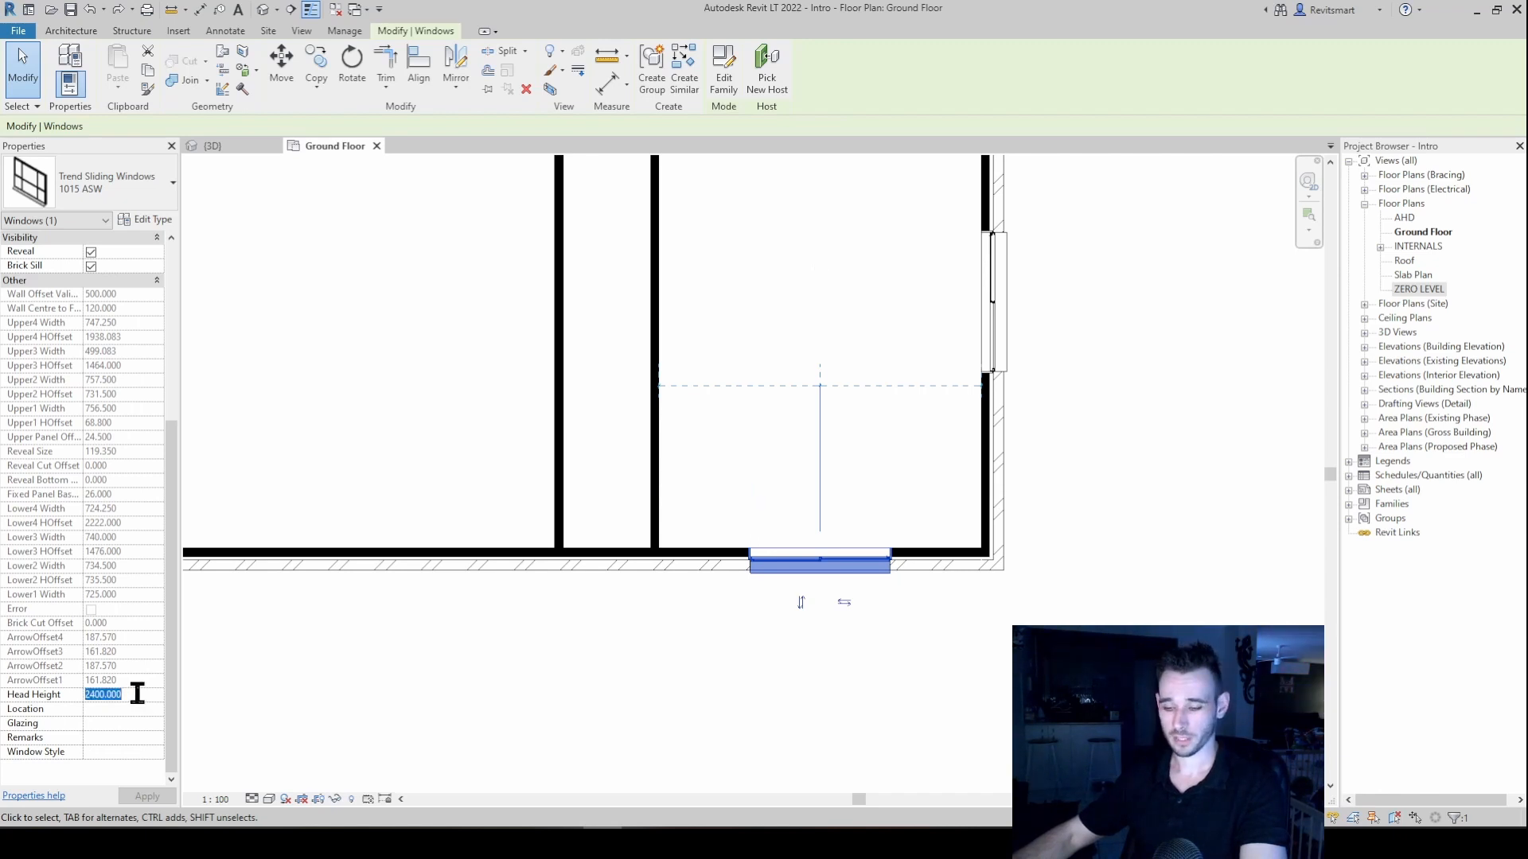
{"action": "type", "text": "2100.000"}
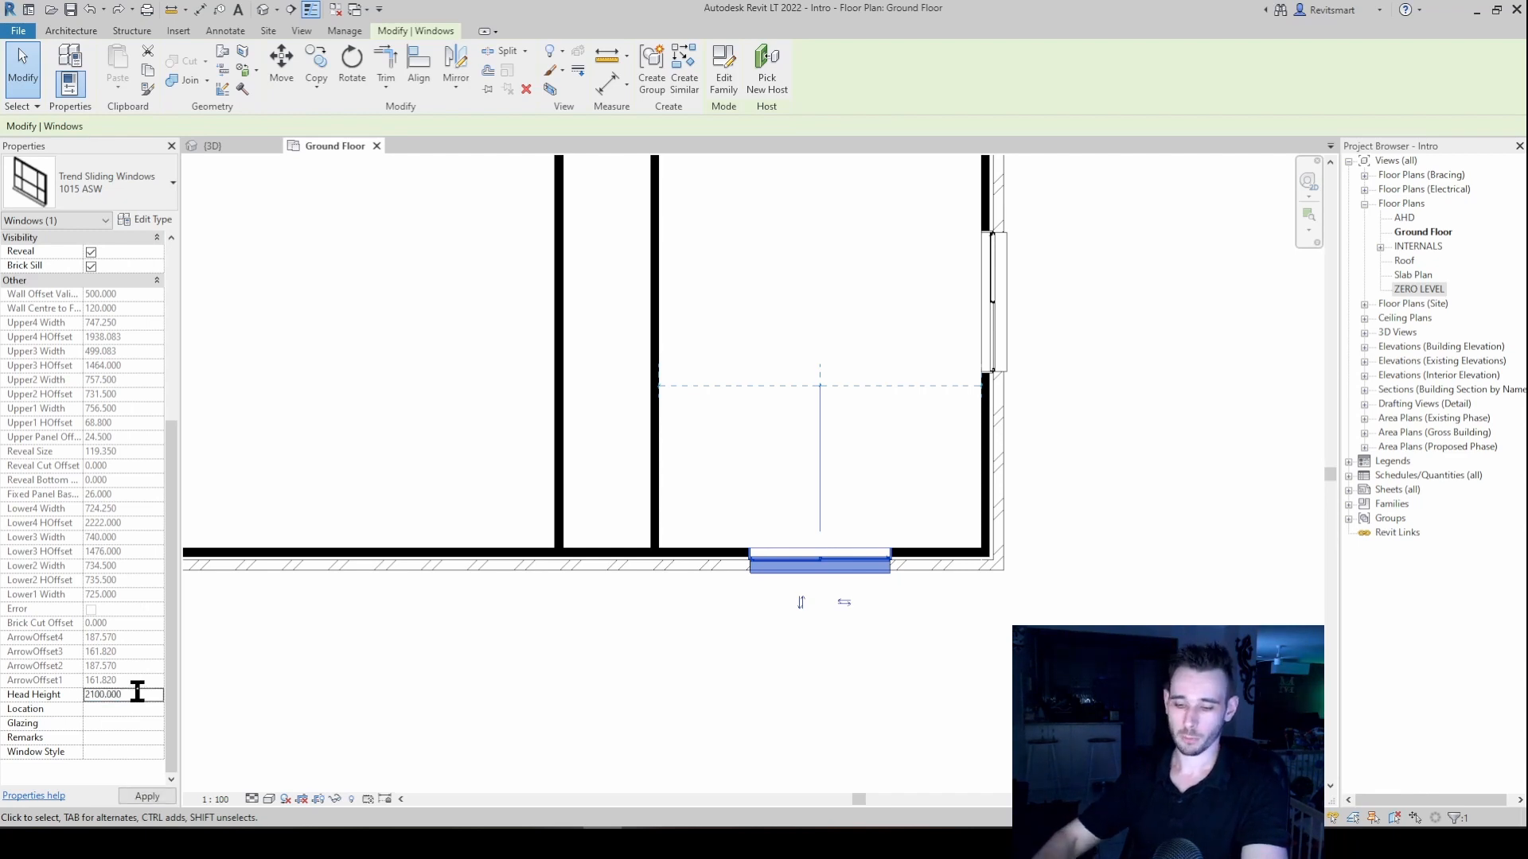
{"action": "key", "text": "Return"}
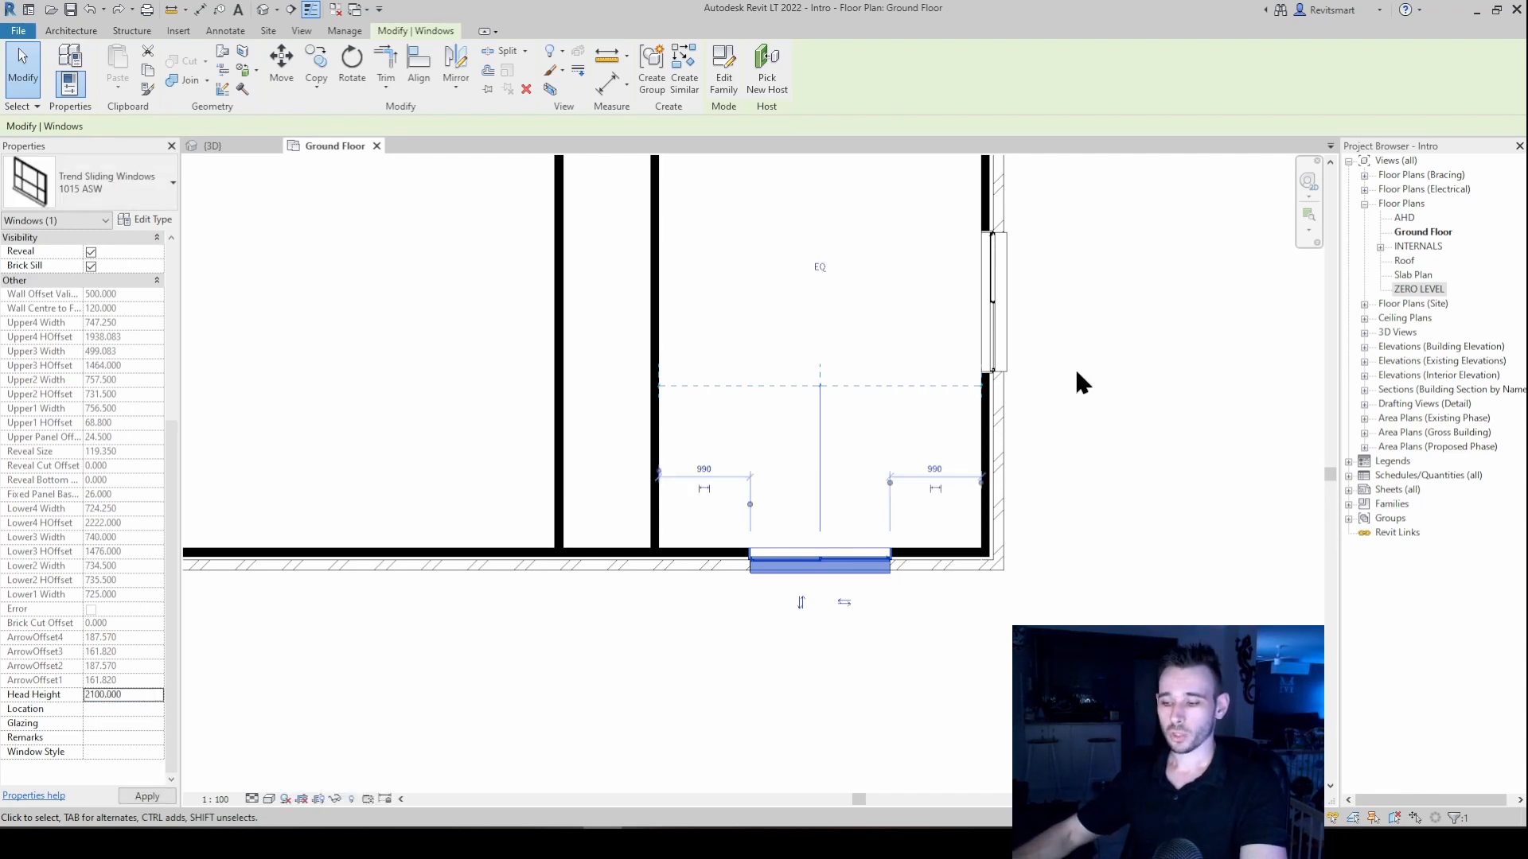
- Filter a selection around the lower-right room to its two windows only and set their shared head height to 2100 mm
{"action": "scroll", "coordinate": [1078, 378], "scroll_direction": "down", "scroll_amount": 1}
{"action": "scroll", "coordinate": [1075, 366], "scroll_direction": "down", "scroll_amount": 3}
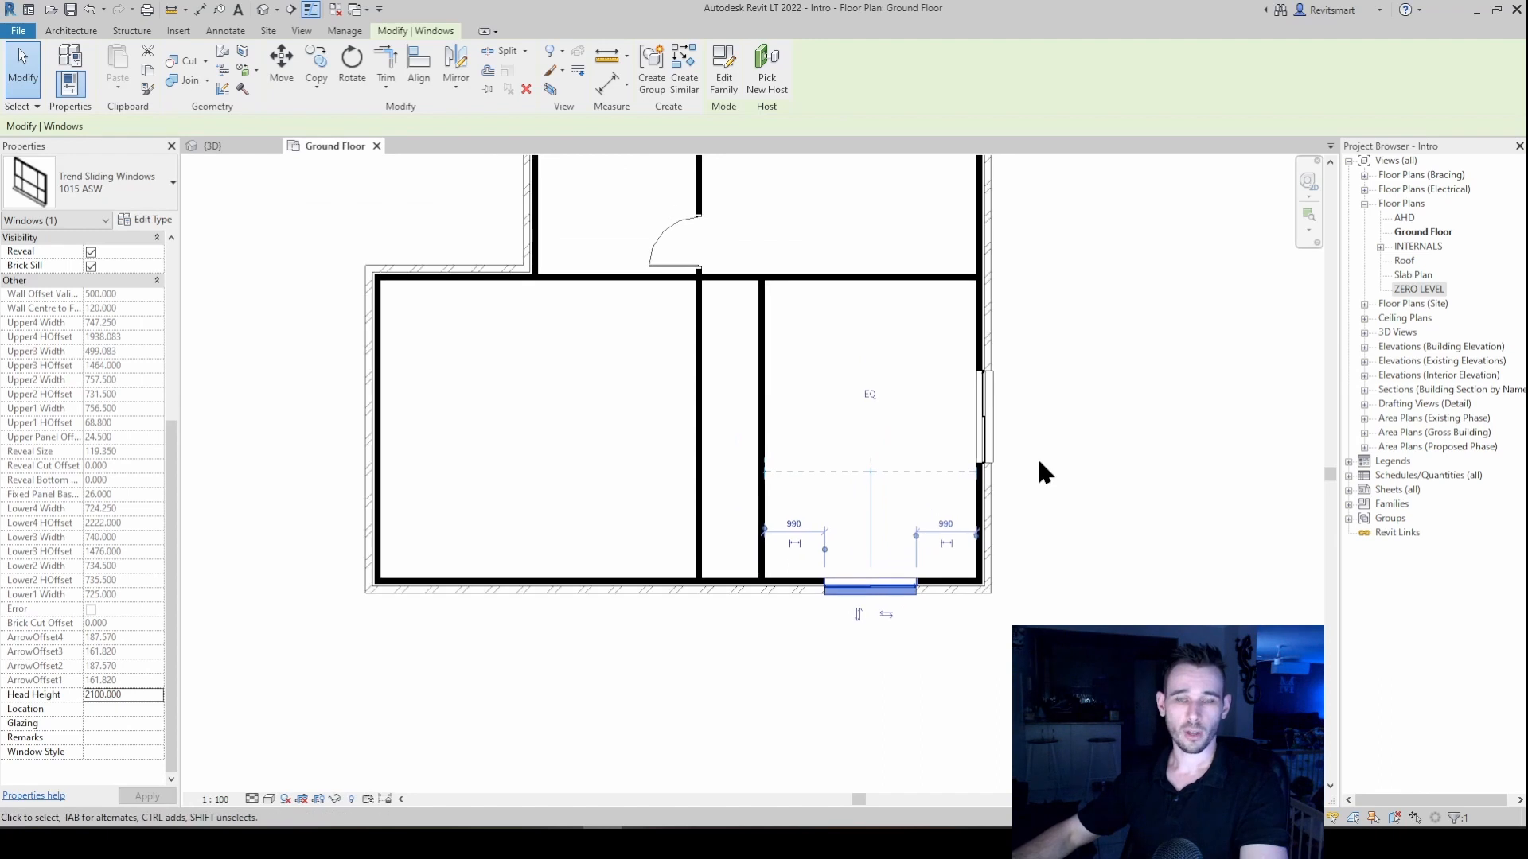
{"action": "middle_click_drag", "start_coordinate": [1117, 489], "coordinate": [1086, 529]}
{"action": "scroll", "coordinate": [1085, 525], "scroll_direction": "down", "scroll_amount": 1}
{"action": "left_click", "coordinate": [1084, 490]}
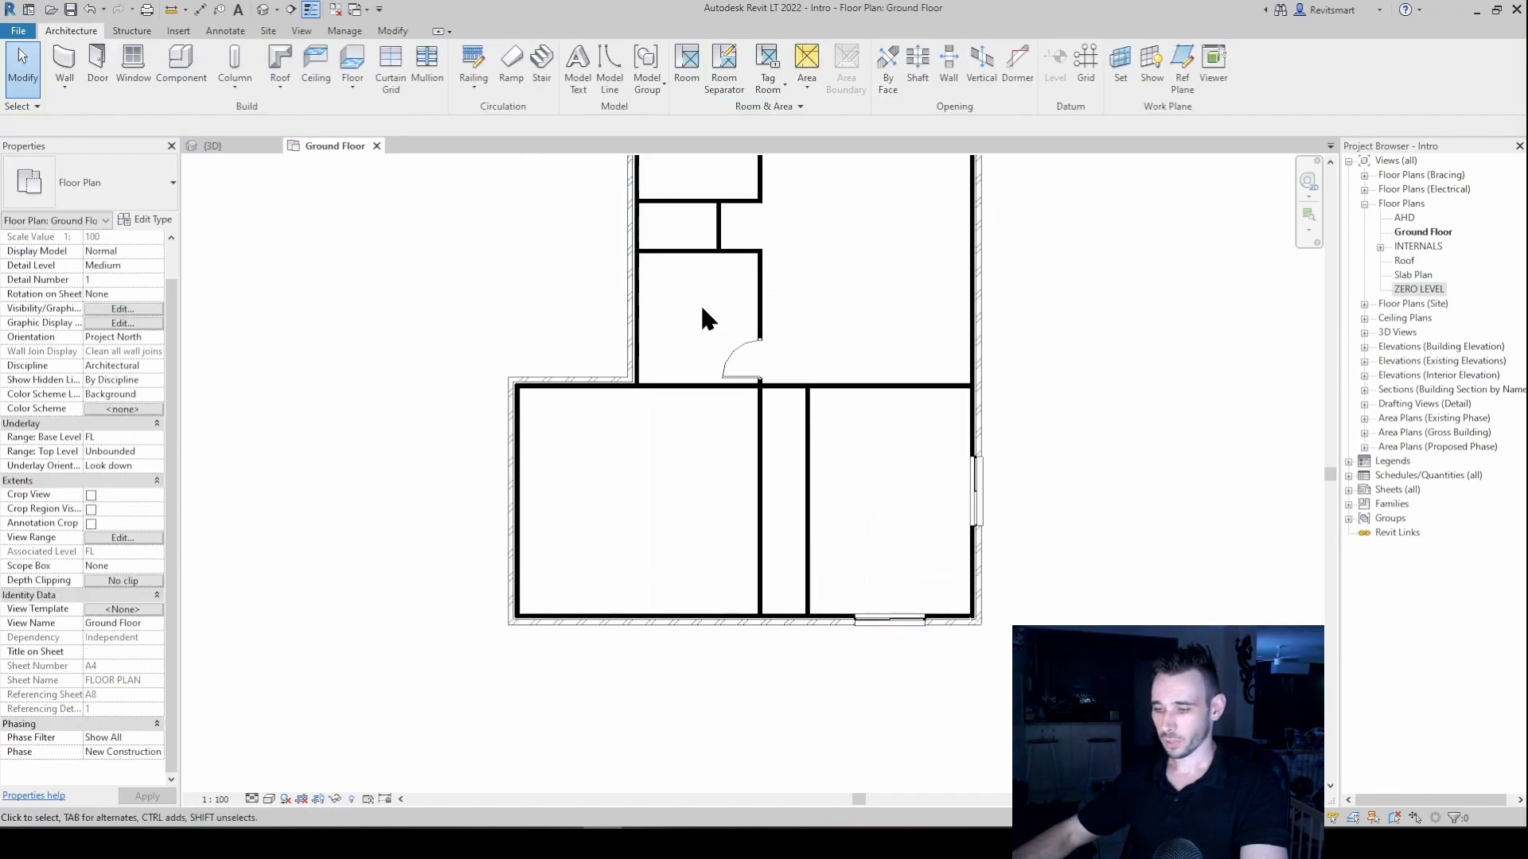
{"action": "left_click_drag", "start_coordinate": [673, 282], "coordinate": [1131, 637]}
{"action": "left_click", "coordinate": [724, 63]}
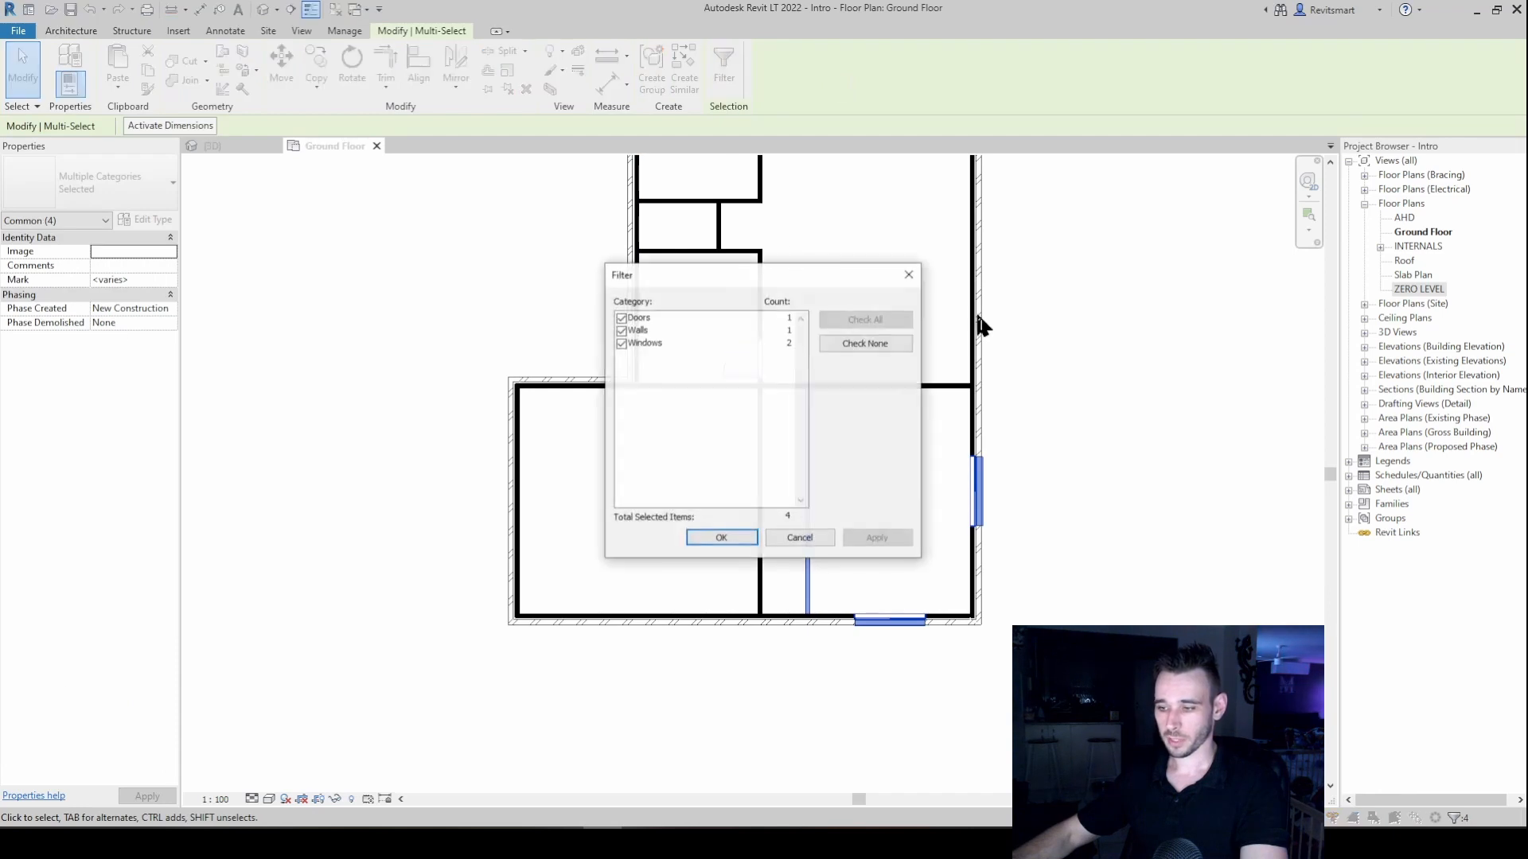
{"action": "left_click", "coordinate": [899, 341]}
{"action": "left_click", "coordinate": [621, 343]}
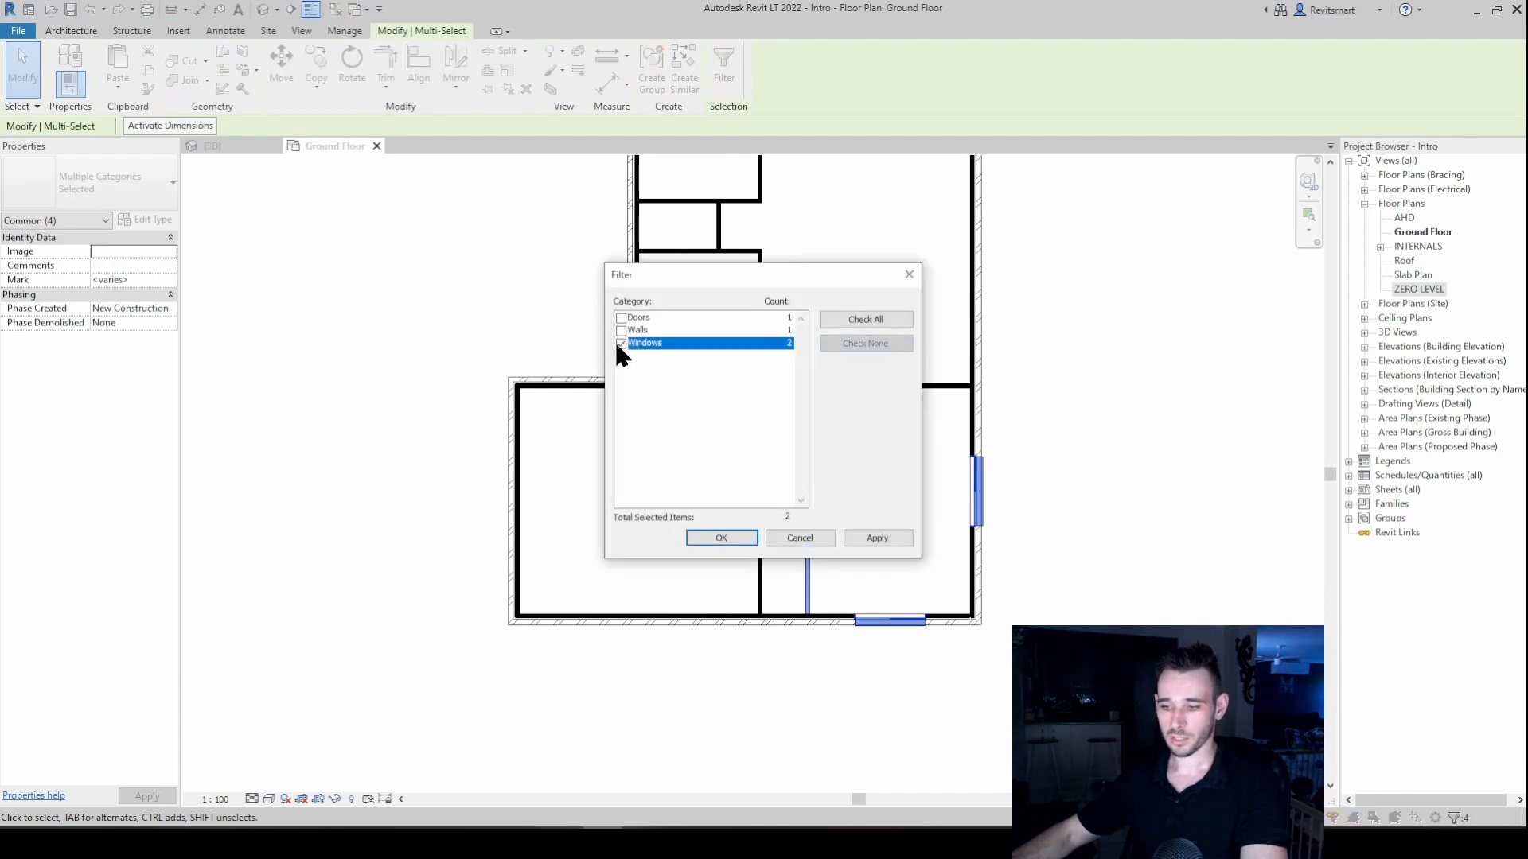
{"action": "left_click", "coordinate": [715, 538]}
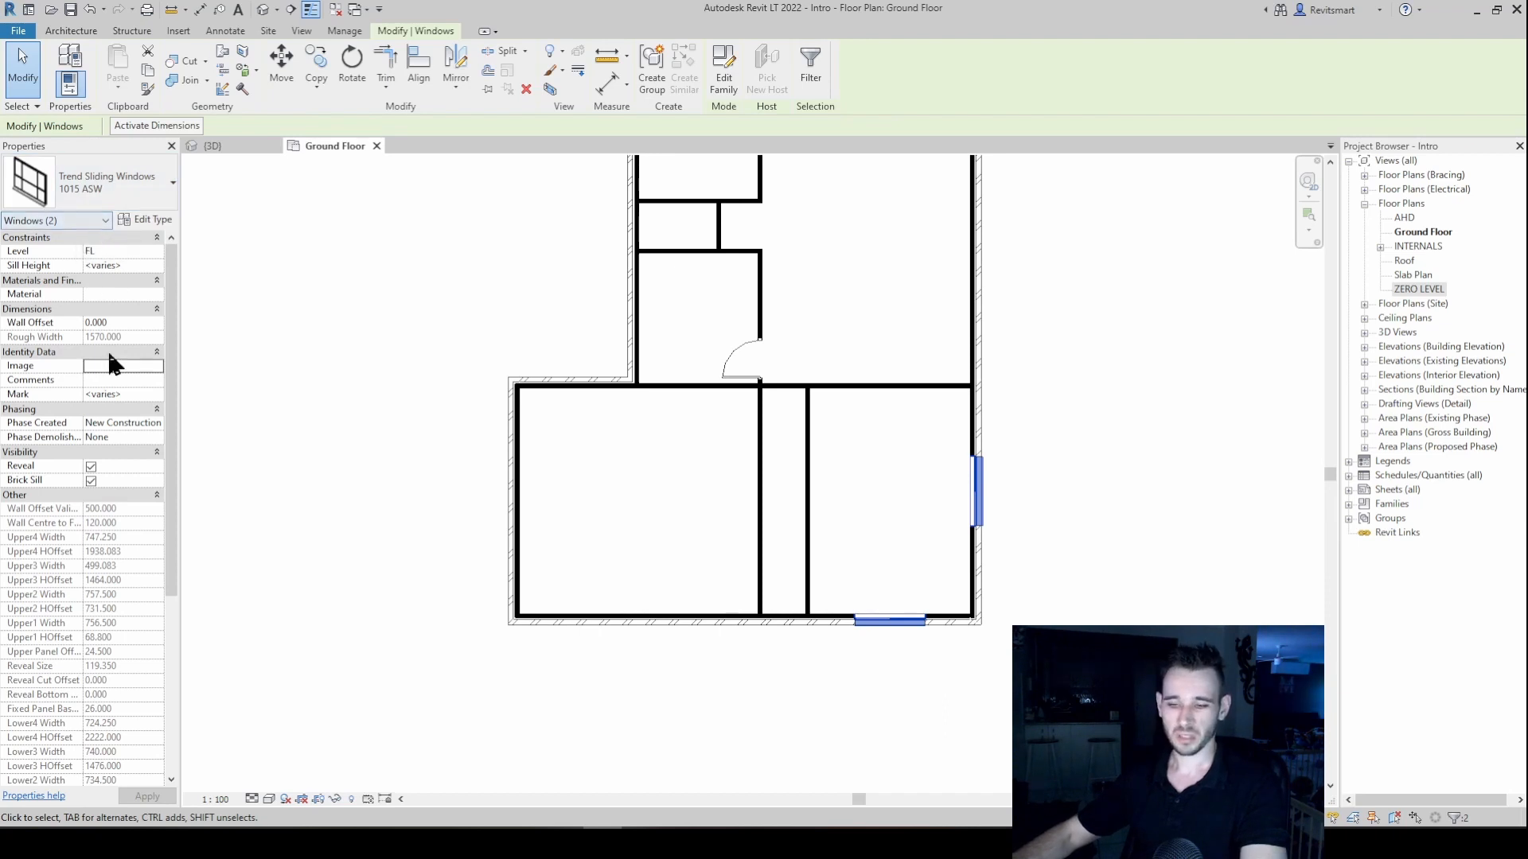
{"action": "scroll", "coordinate": [111, 363], "scroll_direction": "down", "scroll_amount": 5}
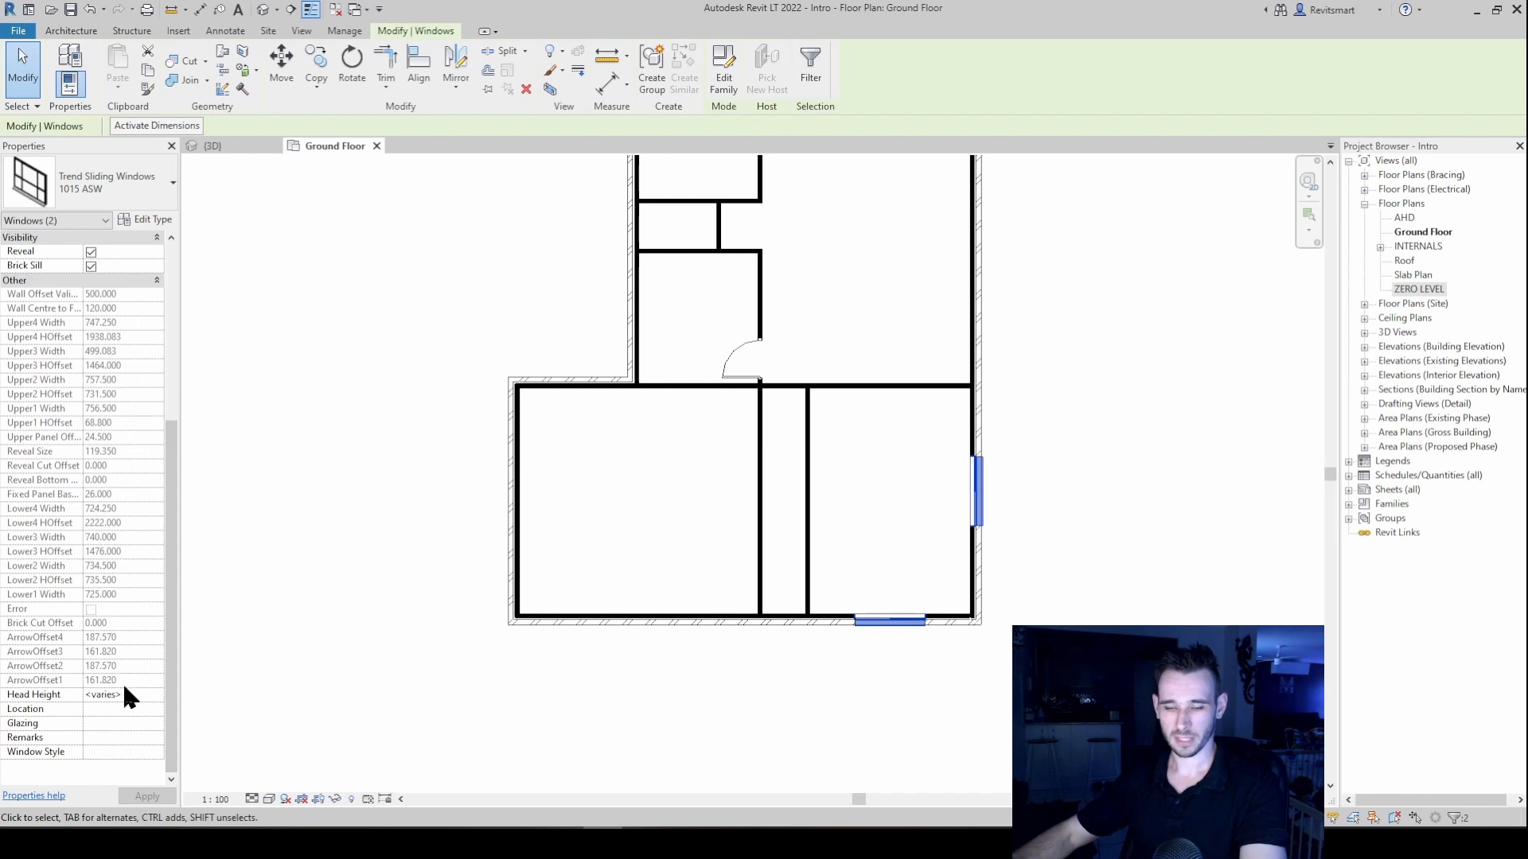
{"action": "left_click", "coordinate": [145, 695]}
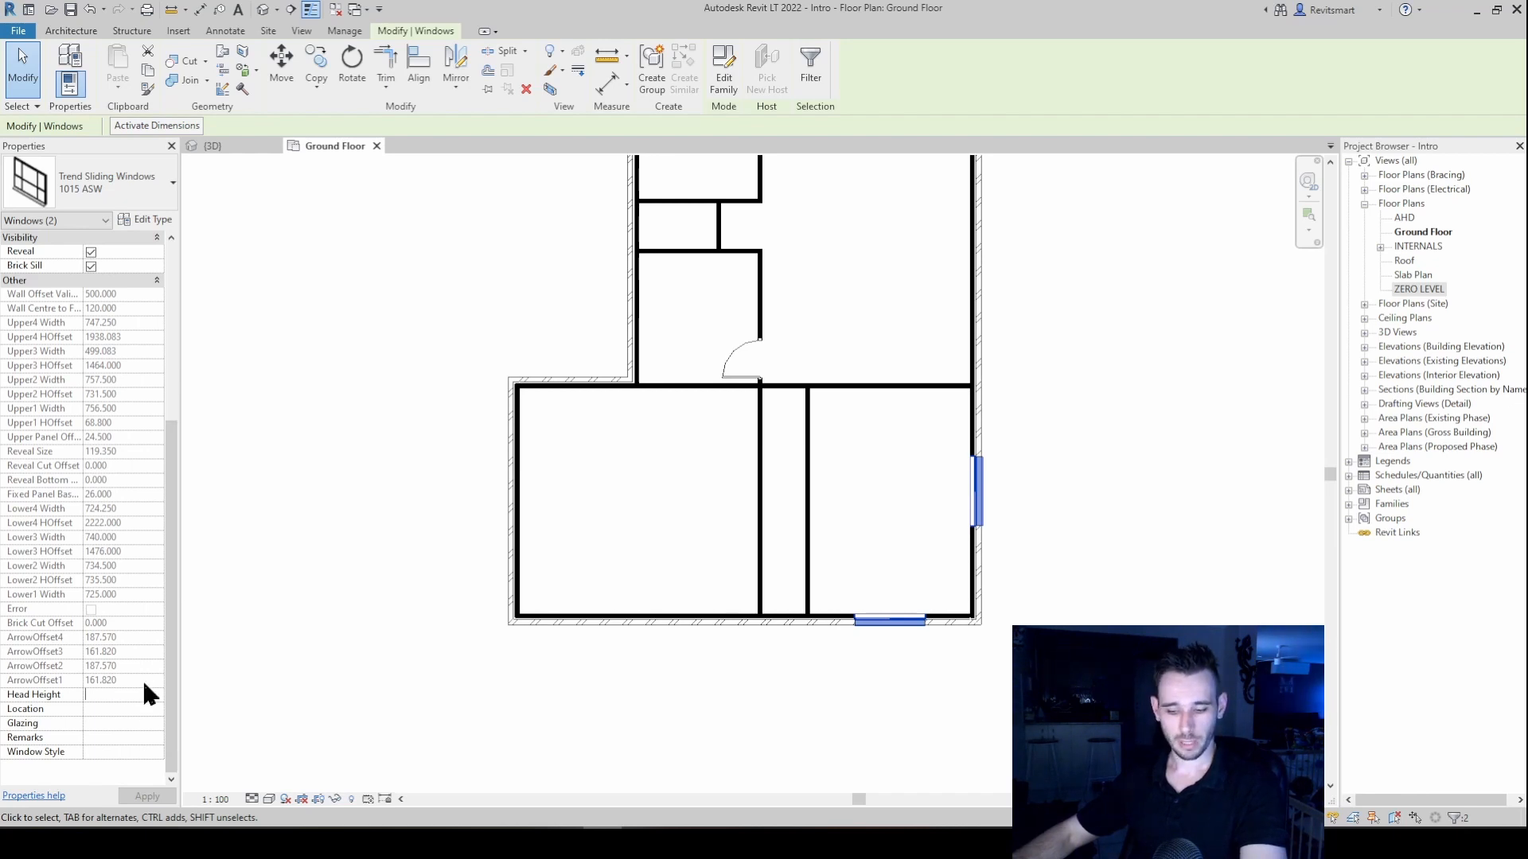
{"action": "type", "text": "2100"}
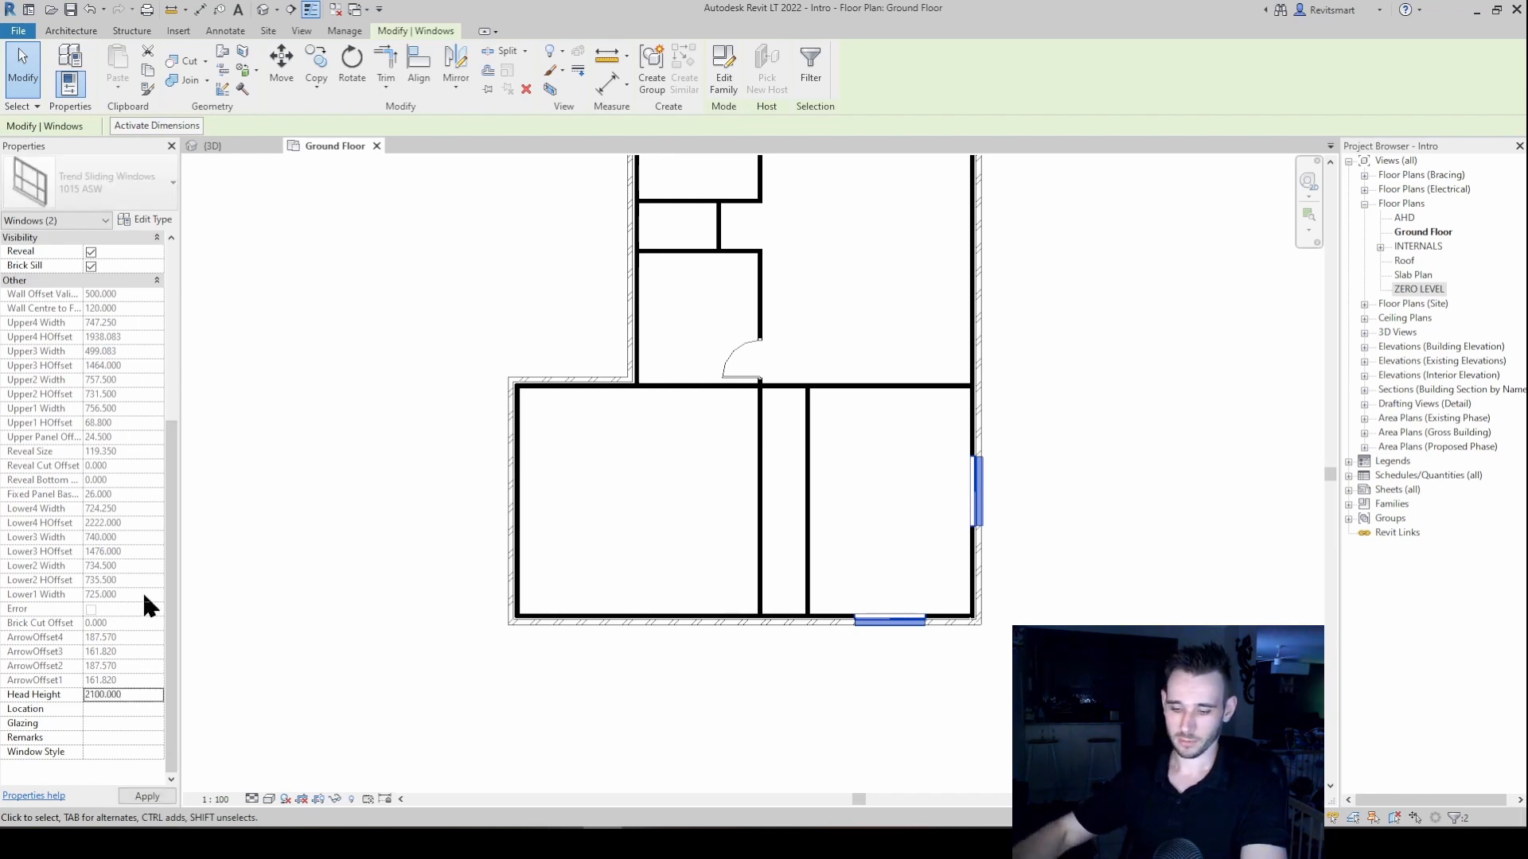
{"action": "left_click", "coordinate": [1016, 522]}
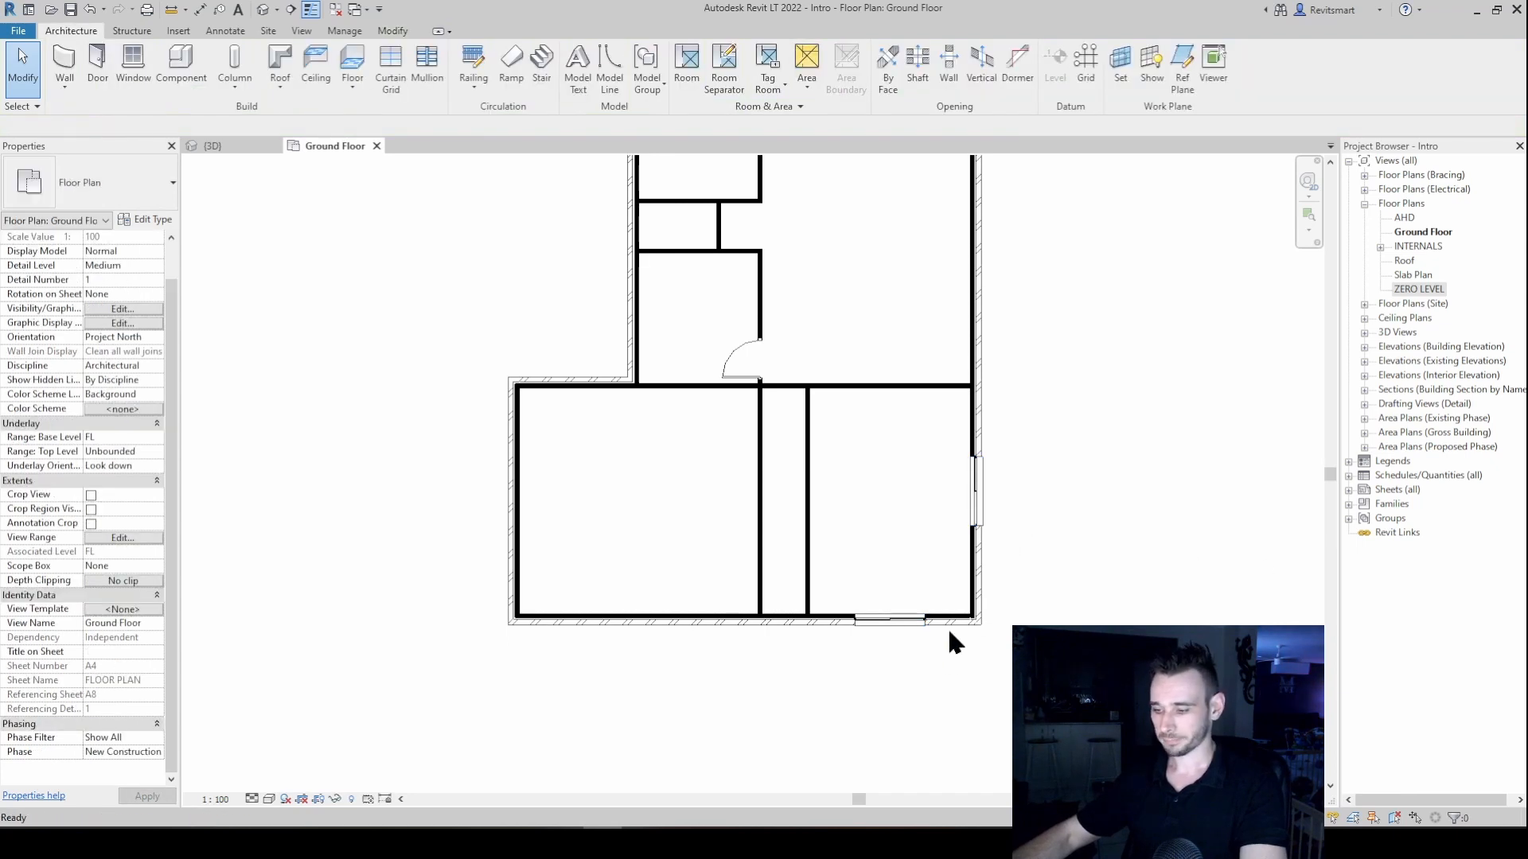
- Examine the bottom window's instance properties, including its sill and head heights, and its clearances to both side walls
{"action": "left_click", "coordinate": [919, 618]}
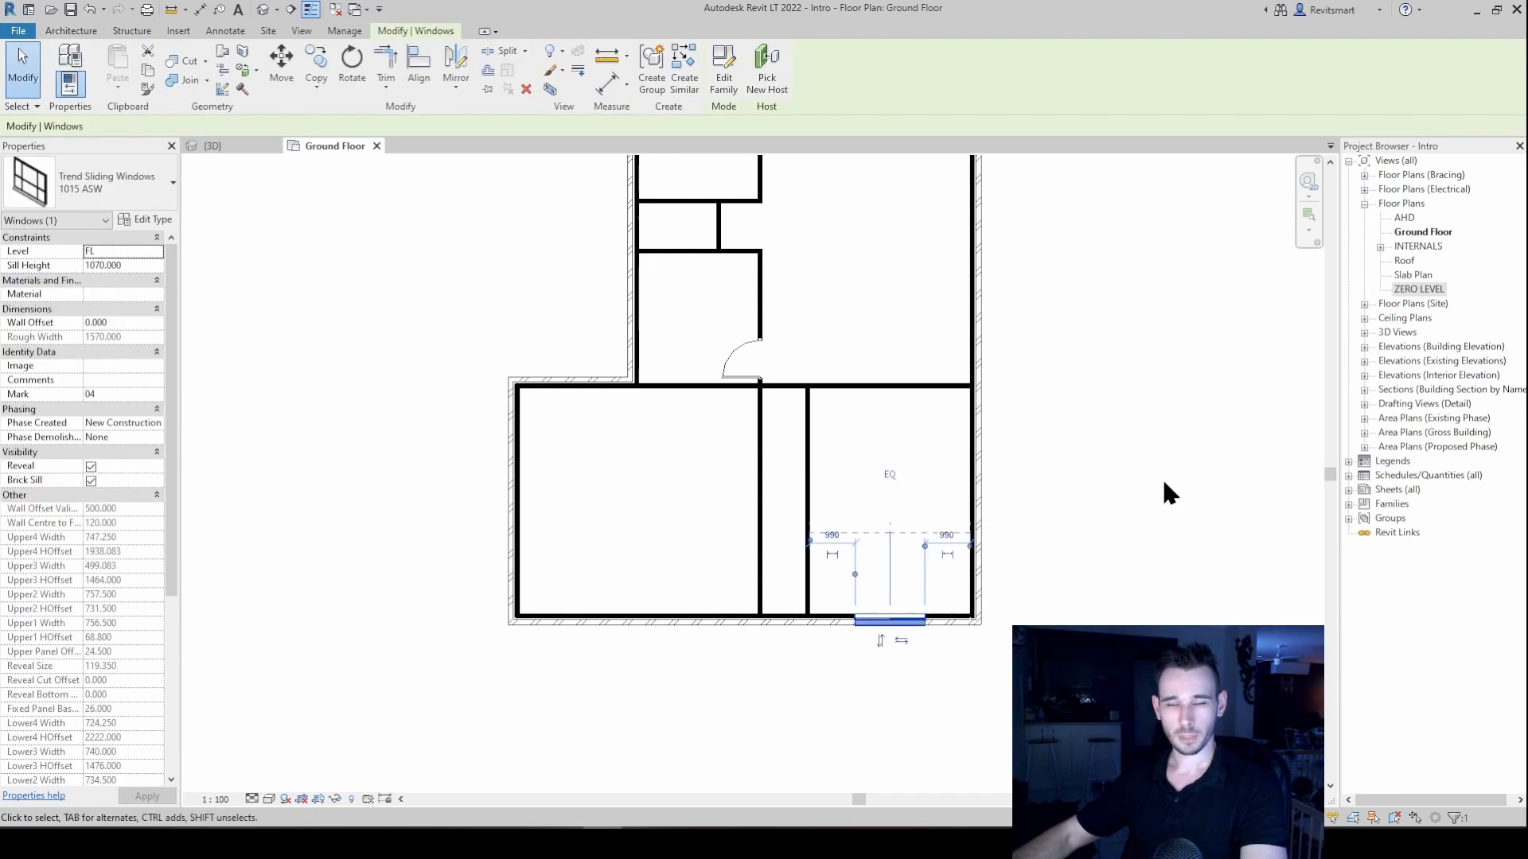
{"action": "left_click", "coordinate": [1076, 333]}
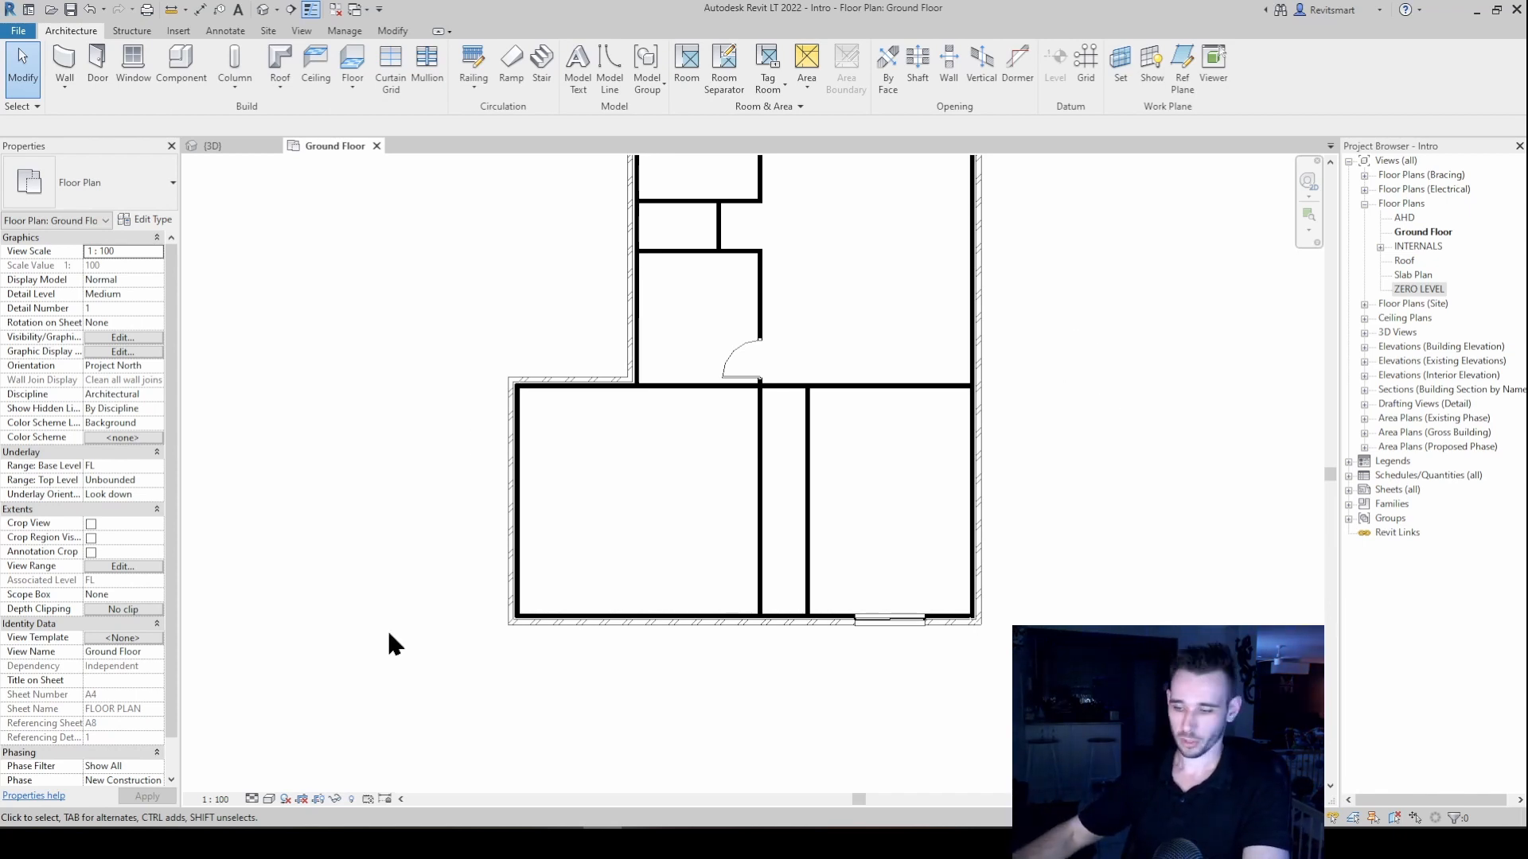
{"action": "left_click", "coordinate": [888, 618]}
{"action": "scroll", "coordinate": [911, 664], "scroll_direction": "up", "scroll_amount": 3}
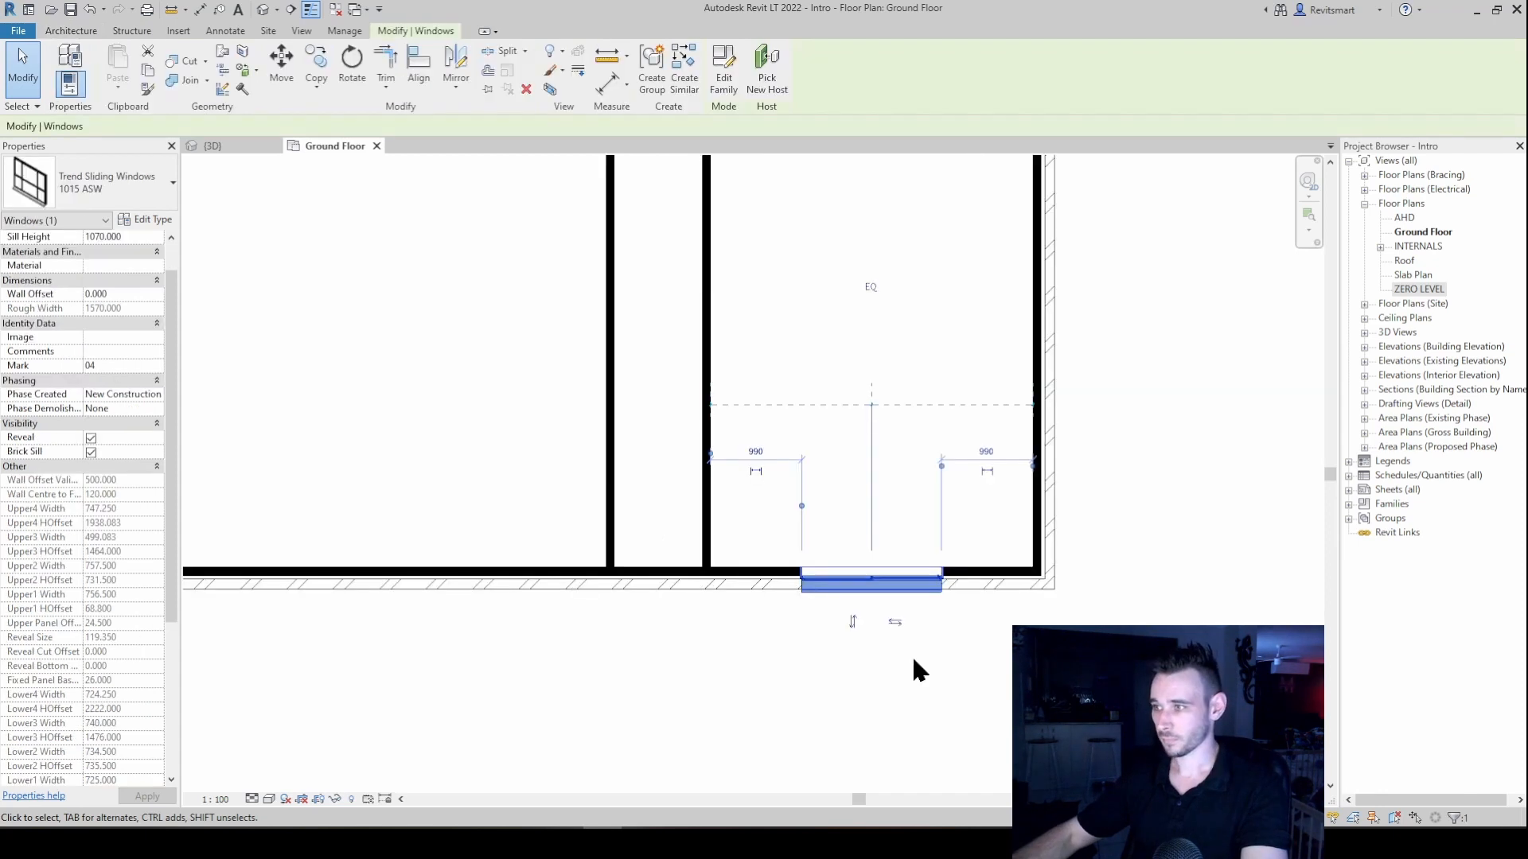
{"action": "left_click", "coordinate": [808, 650]}
{"action": "left_click", "coordinate": [823, 584]}
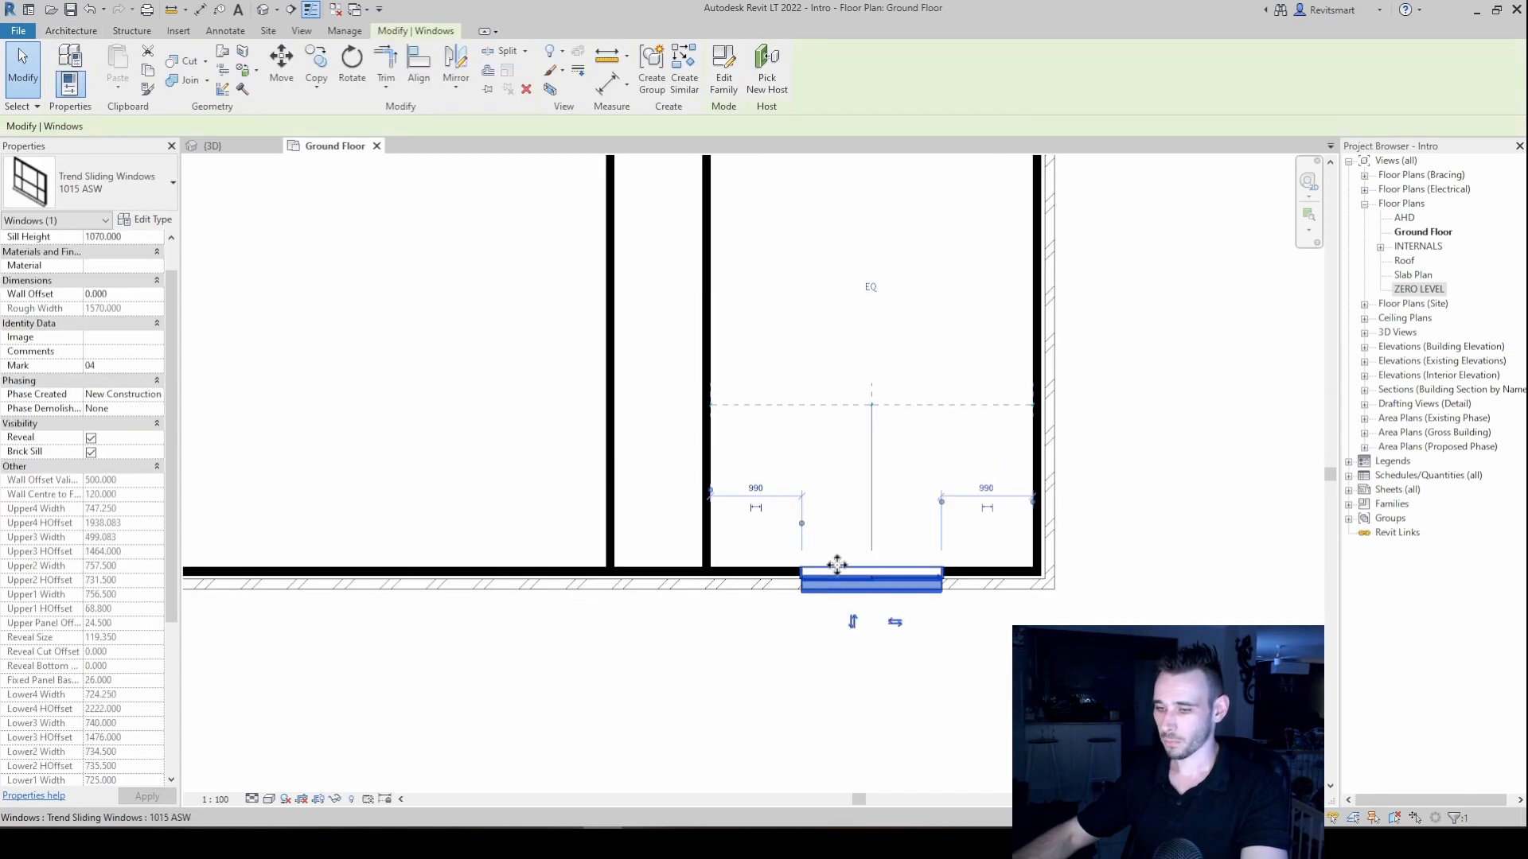
{"action": "middle_click_drag", "start_coordinate": [776, 513], "coordinate": [531, 499]}
{"action": "middle_click_drag", "start_coordinate": [851, 526], "coordinate": [1032, 572]}
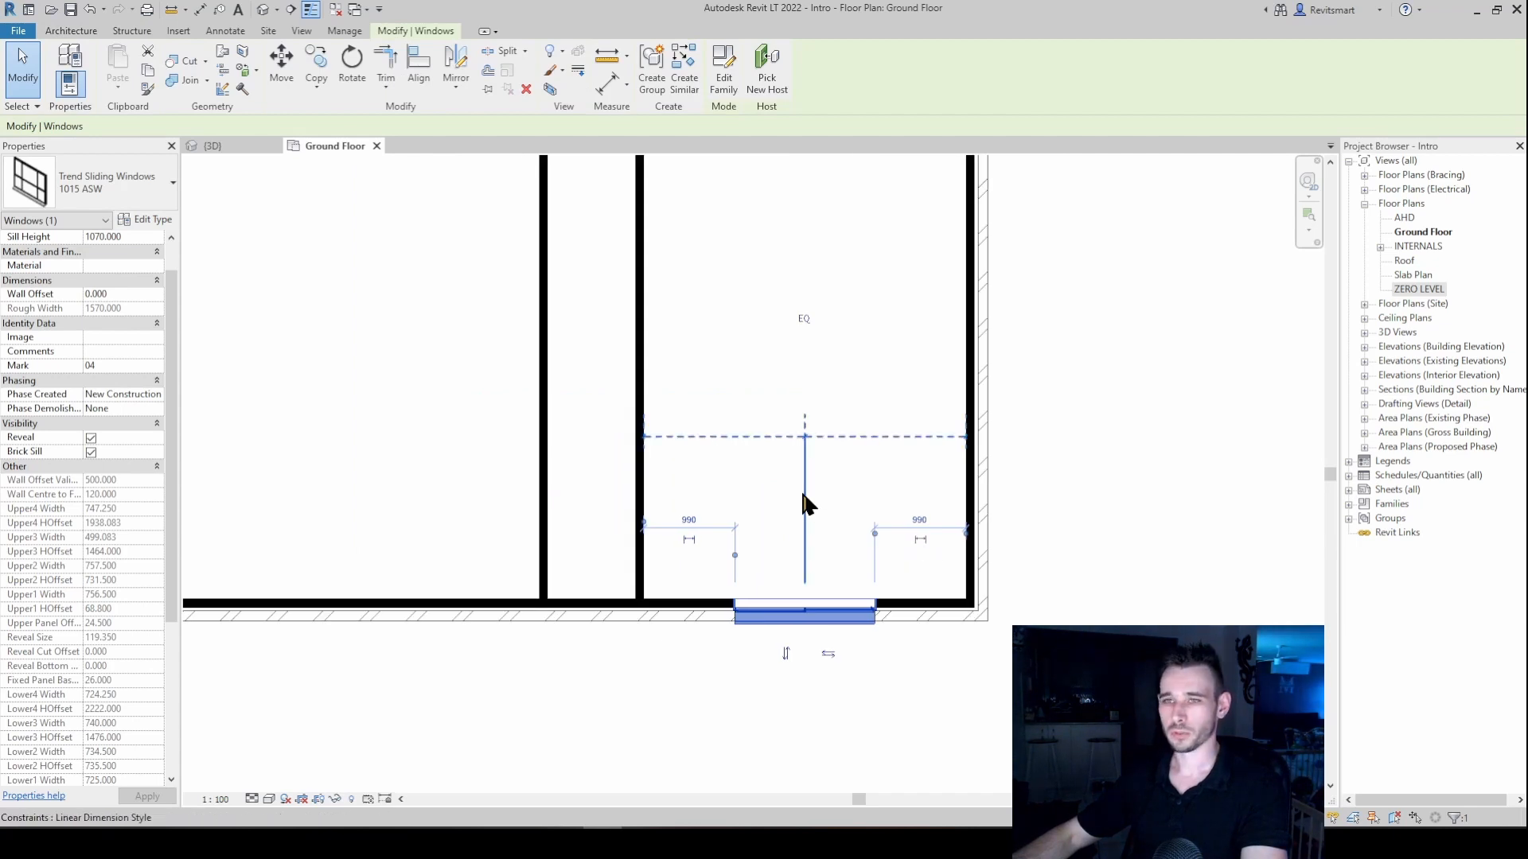
{"action": "middle_click_drag", "start_coordinate": [796, 481], "coordinate": [748, 536]}
{"action": "scroll", "coordinate": [729, 507], "scroll_direction": "down", "scroll_amount": 1}
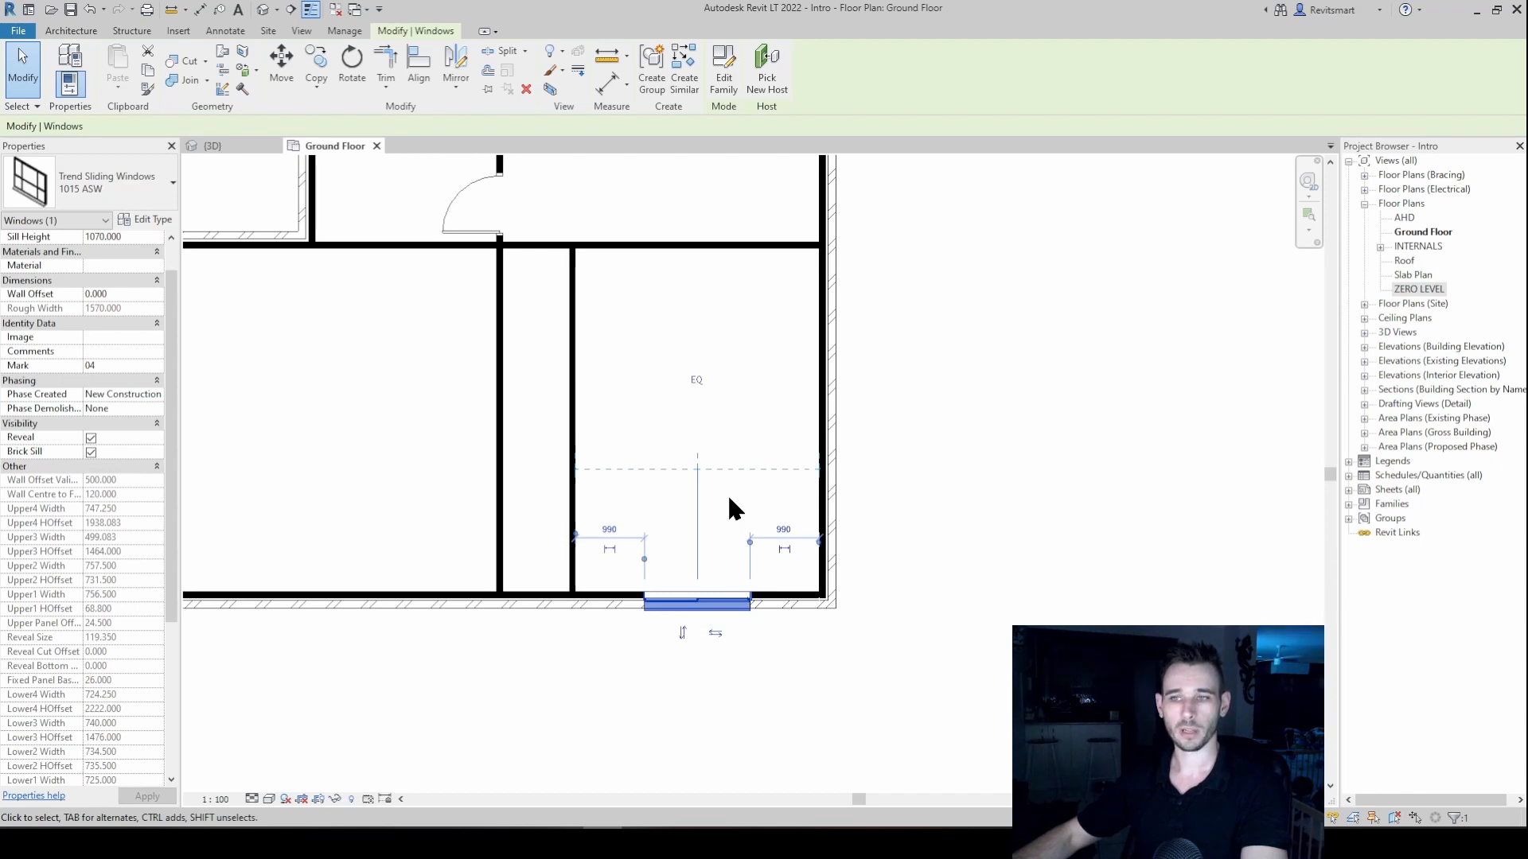
{"action": "scroll", "coordinate": [79, 487], "scroll_direction": "down", "scroll_amount": 3}
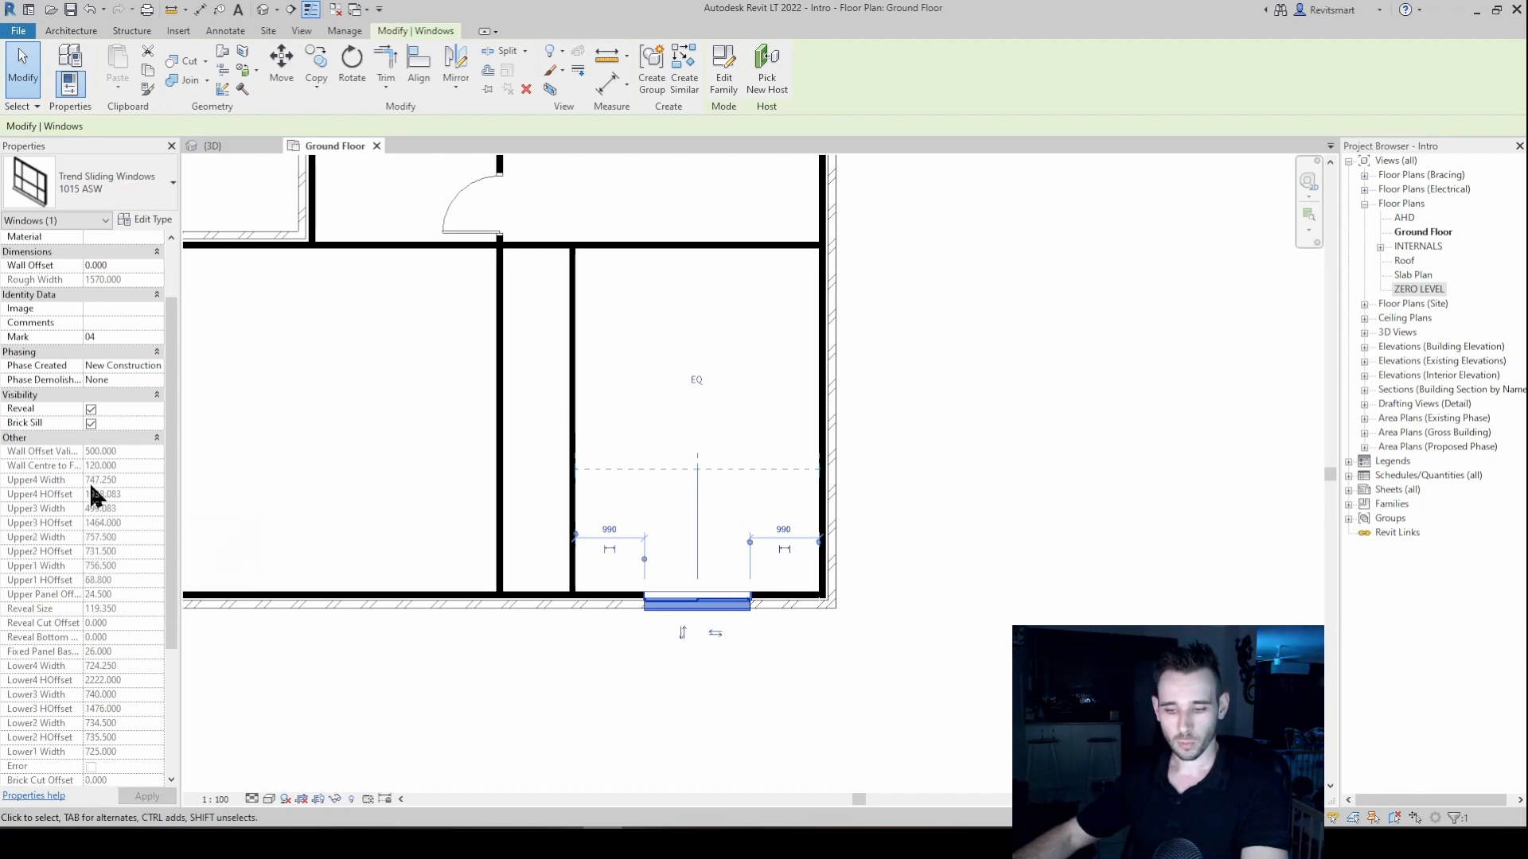
{"action": "scroll", "coordinate": [116, 565], "scroll_direction": "down", "scroll_amount": 1}
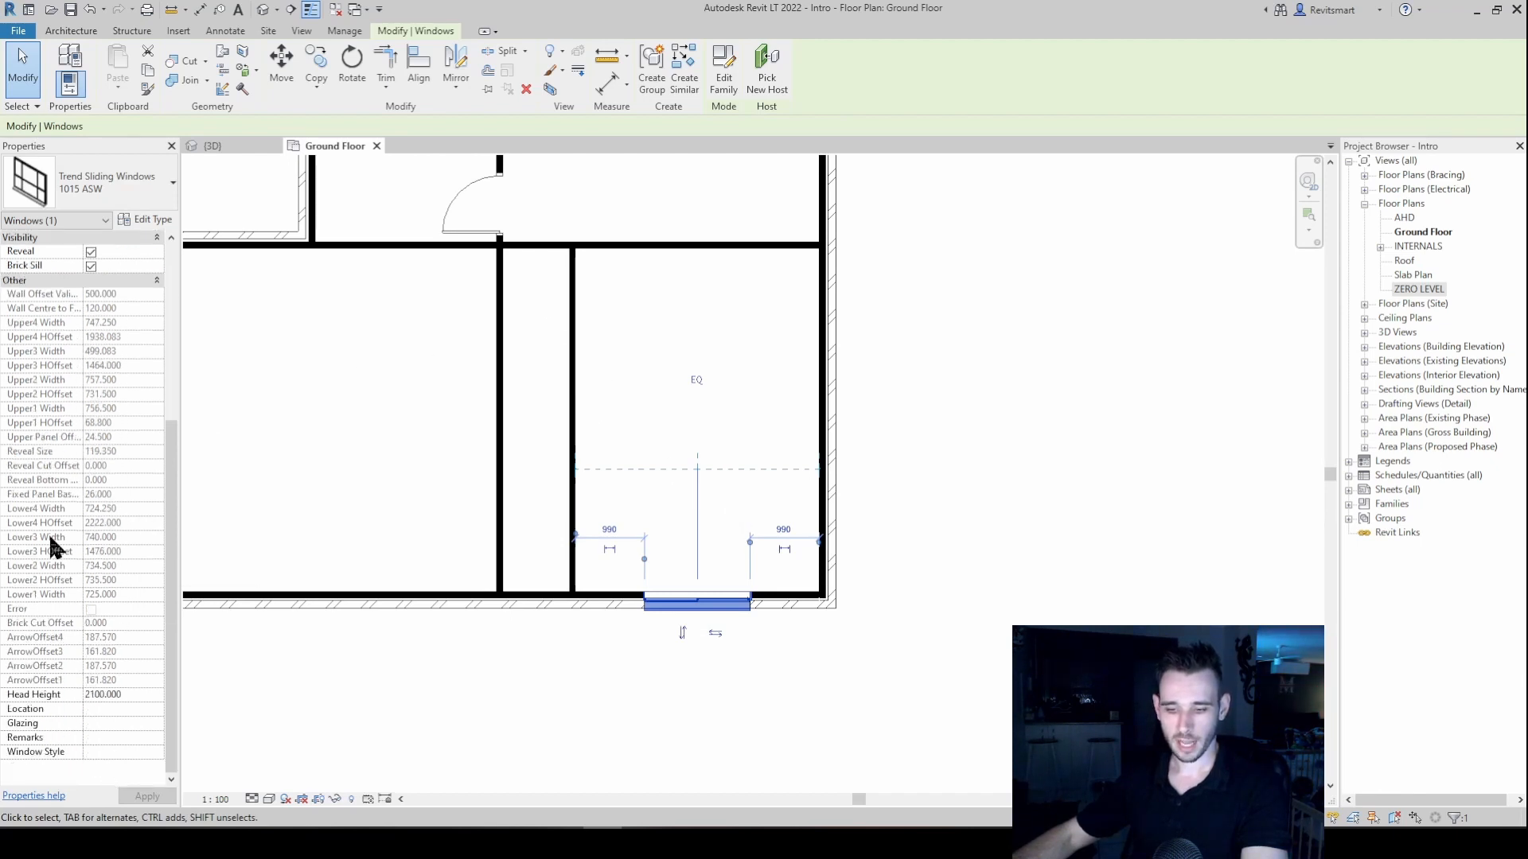
{"action": "scroll", "coordinate": [73, 427], "scroll_direction": "up", "scroll_amount": 5}
- Open the bottom window's type properties and examine the 1015 ASW type's construction, material, dimension and identity parameters
{"action": "left_click", "coordinate": [144, 219]}
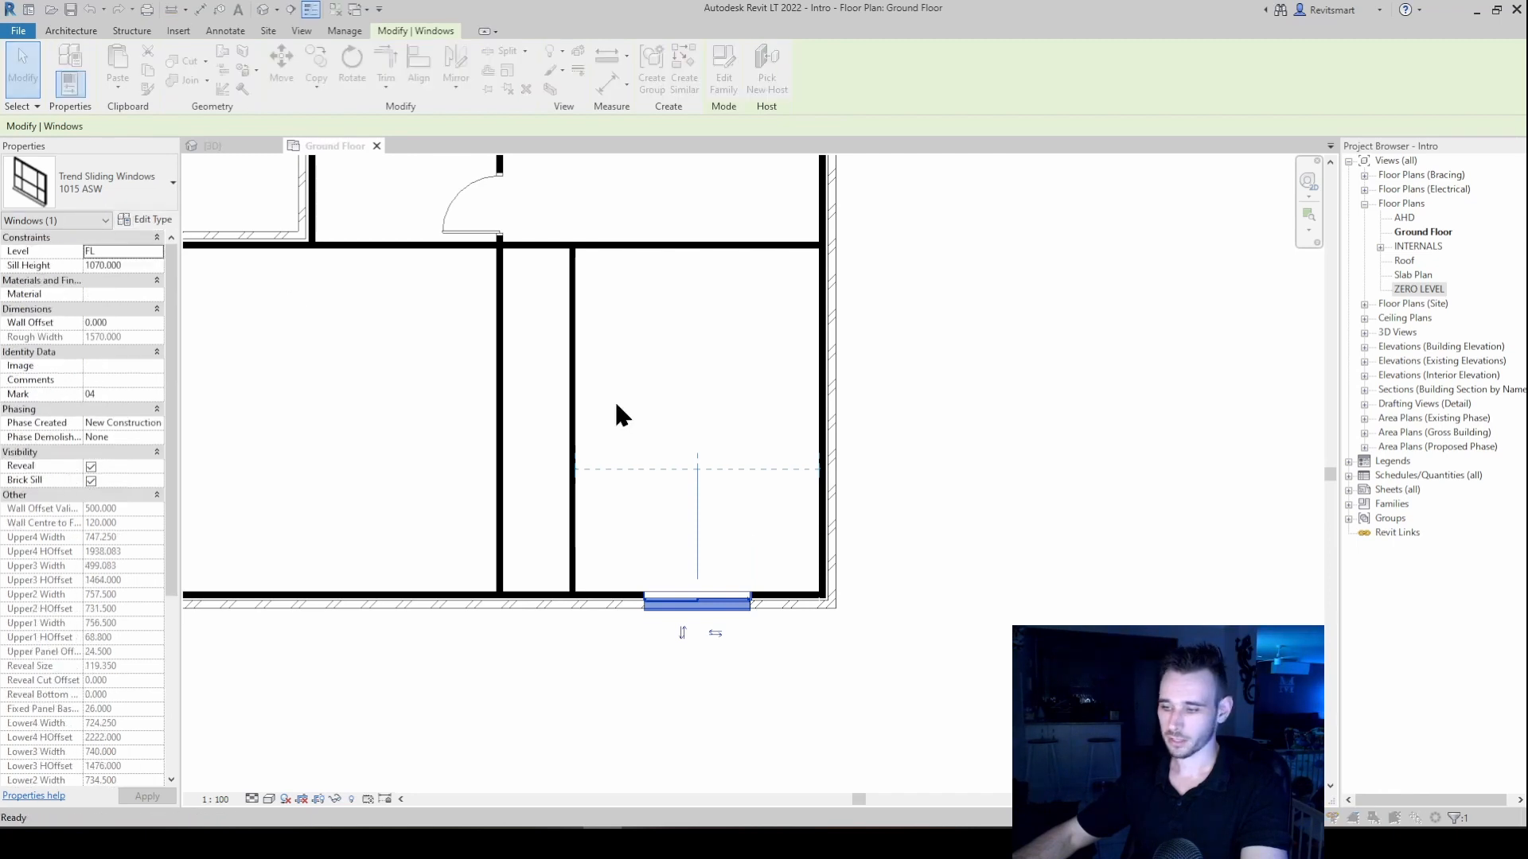
{"action": "scroll", "coordinate": [929, 497], "scroll_direction": "down", "scroll_amount": 2}
{"action": "scroll", "coordinate": [825, 480], "scroll_direction": "down", "scroll_amount": 5}
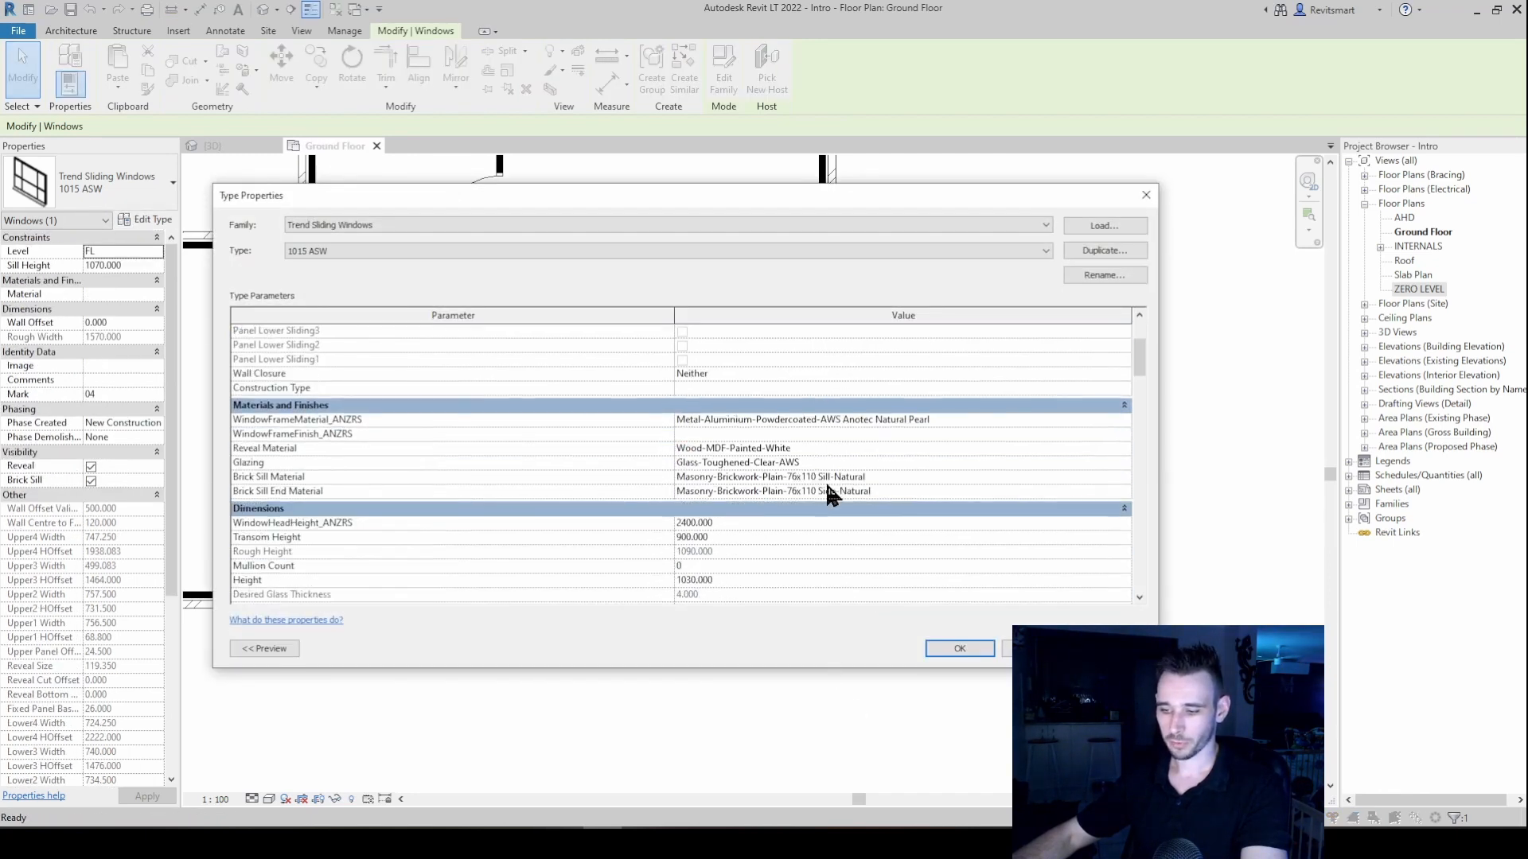
{"action": "scroll", "coordinate": [824, 466], "scroll_direction": "down", "scroll_amount": 7}
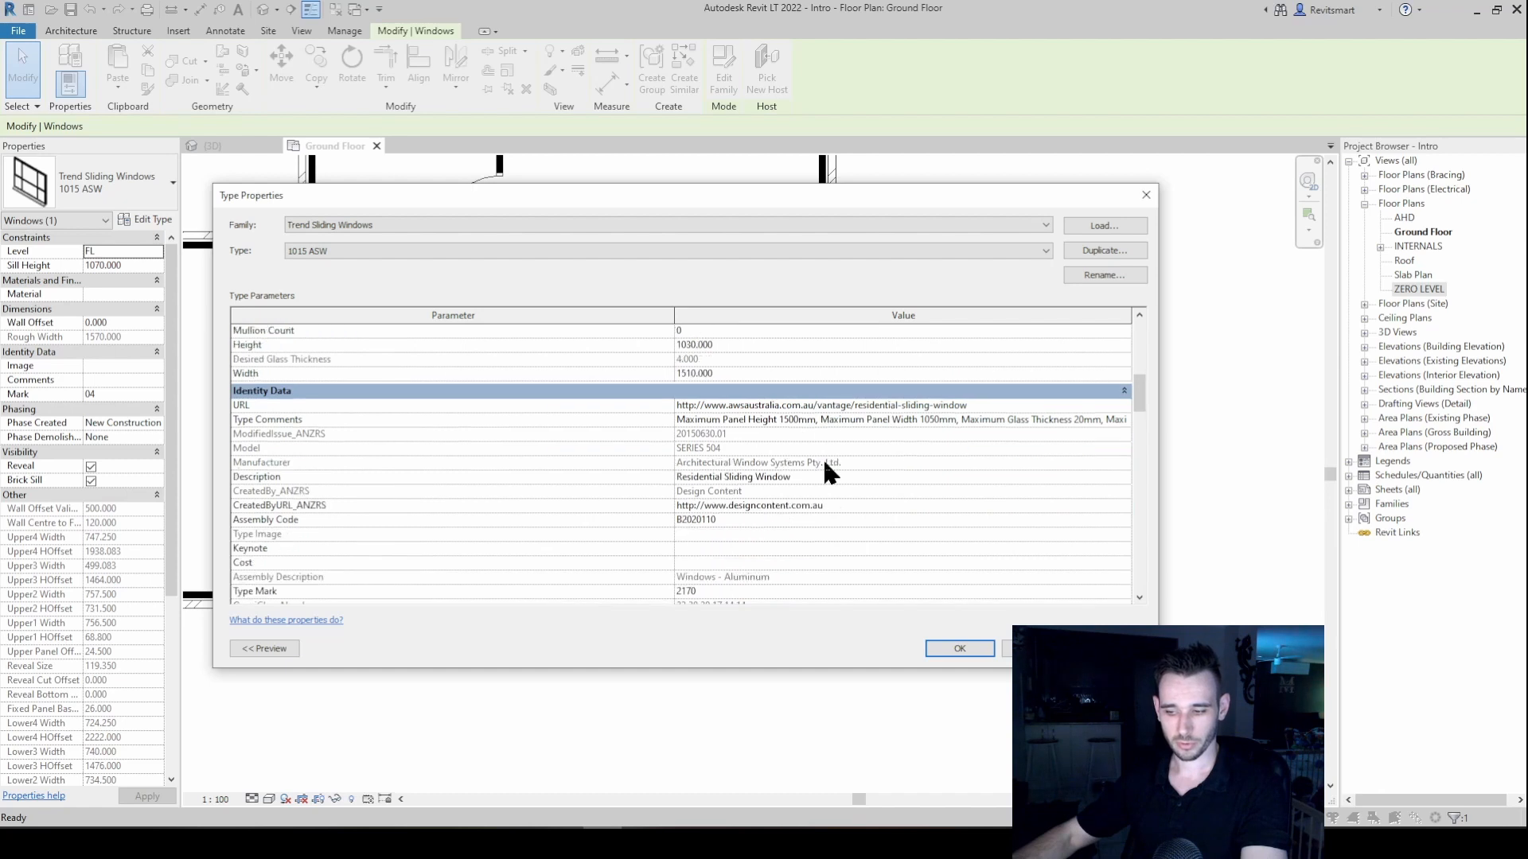
{"action": "scroll", "coordinate": [824, 461], "scroll_direction": "down", "scroll_amount": 8}
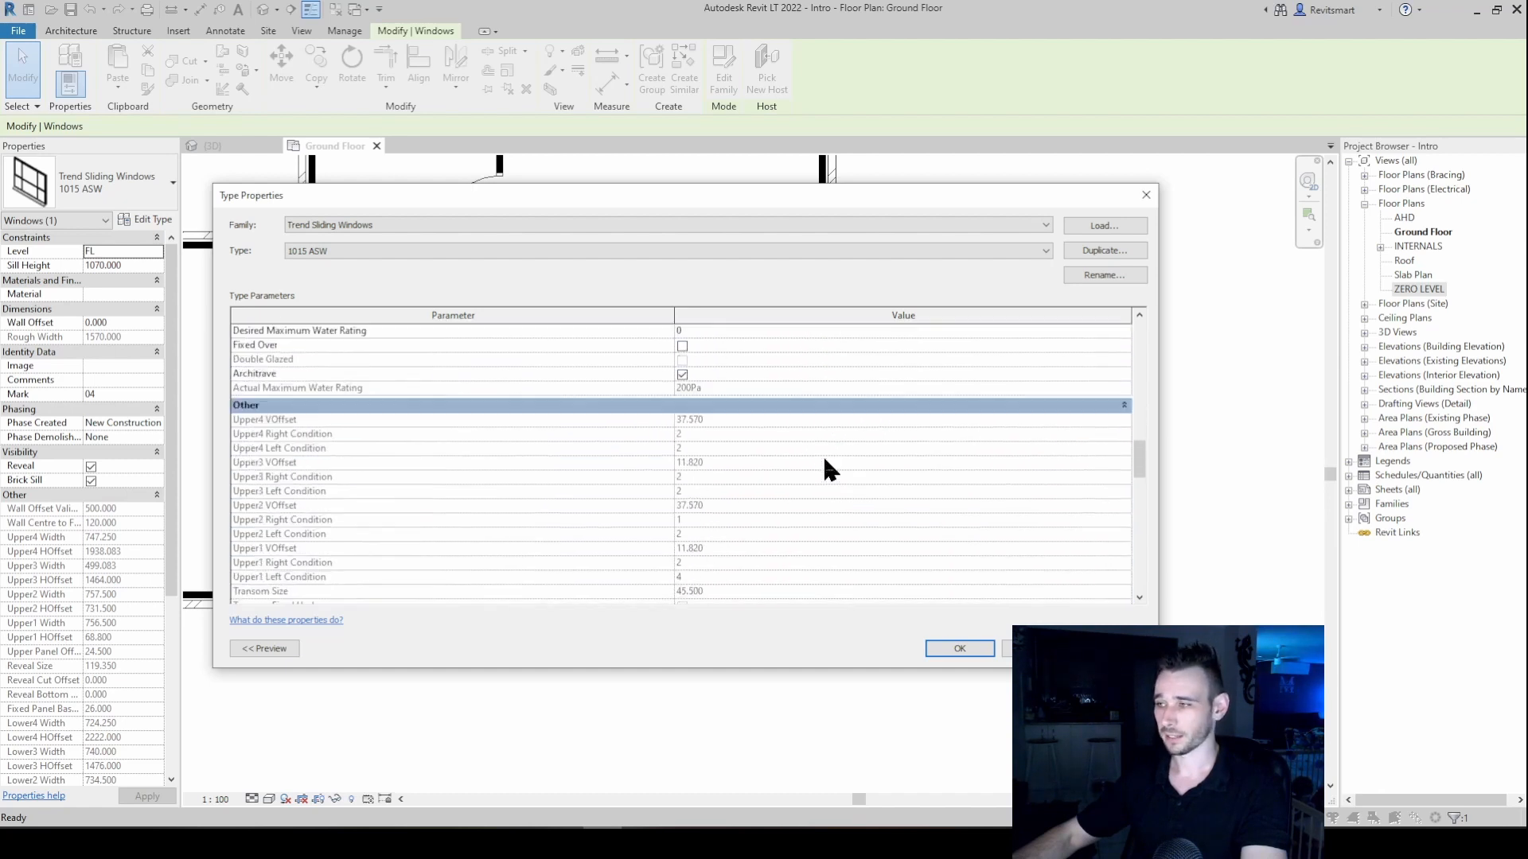
{"action": "scroll", "coordinate": [825, 470], "scroll_direction": "down", "scroll_amount": 1}
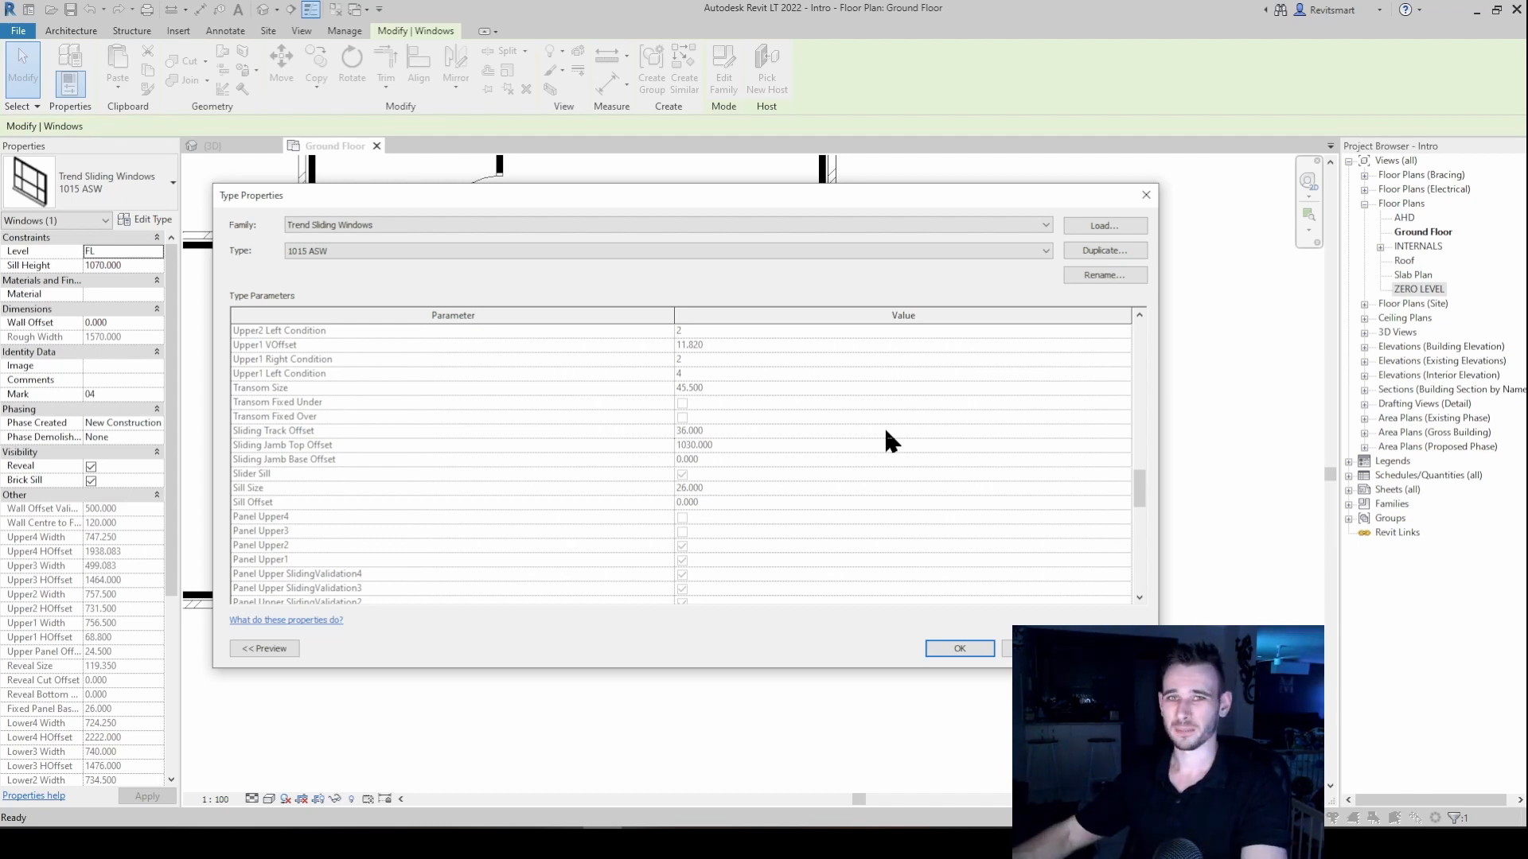
{"action": "scroll", "coordinate": [824, 507], "scroll_direction": "down", "scroll_amount": 10}
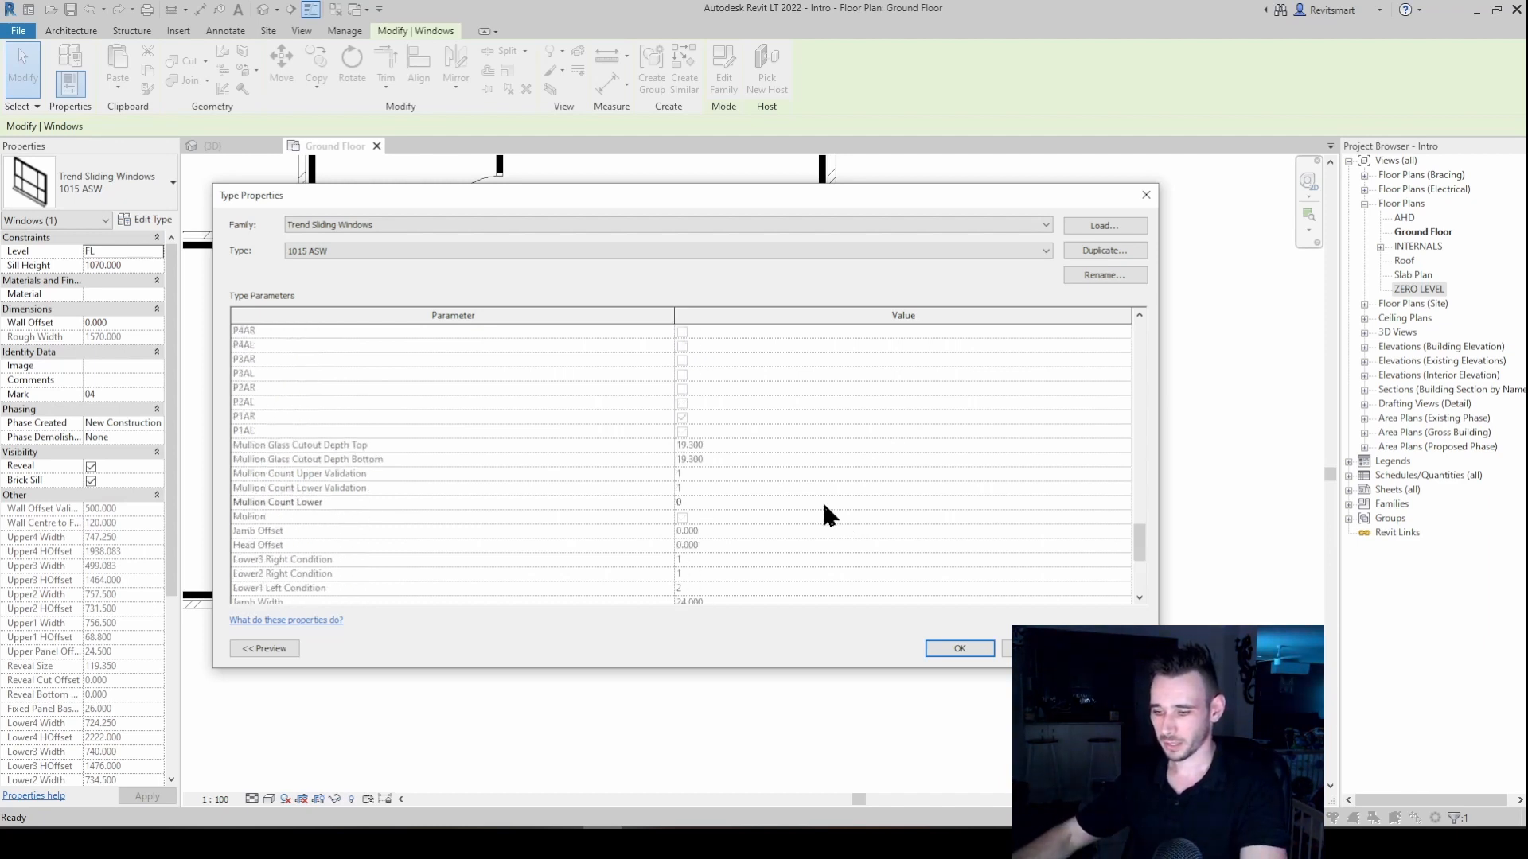
{"action": "scroll", "coordinate": [858, 531], "scroll_direction": "up", "scroll_amount": 2}
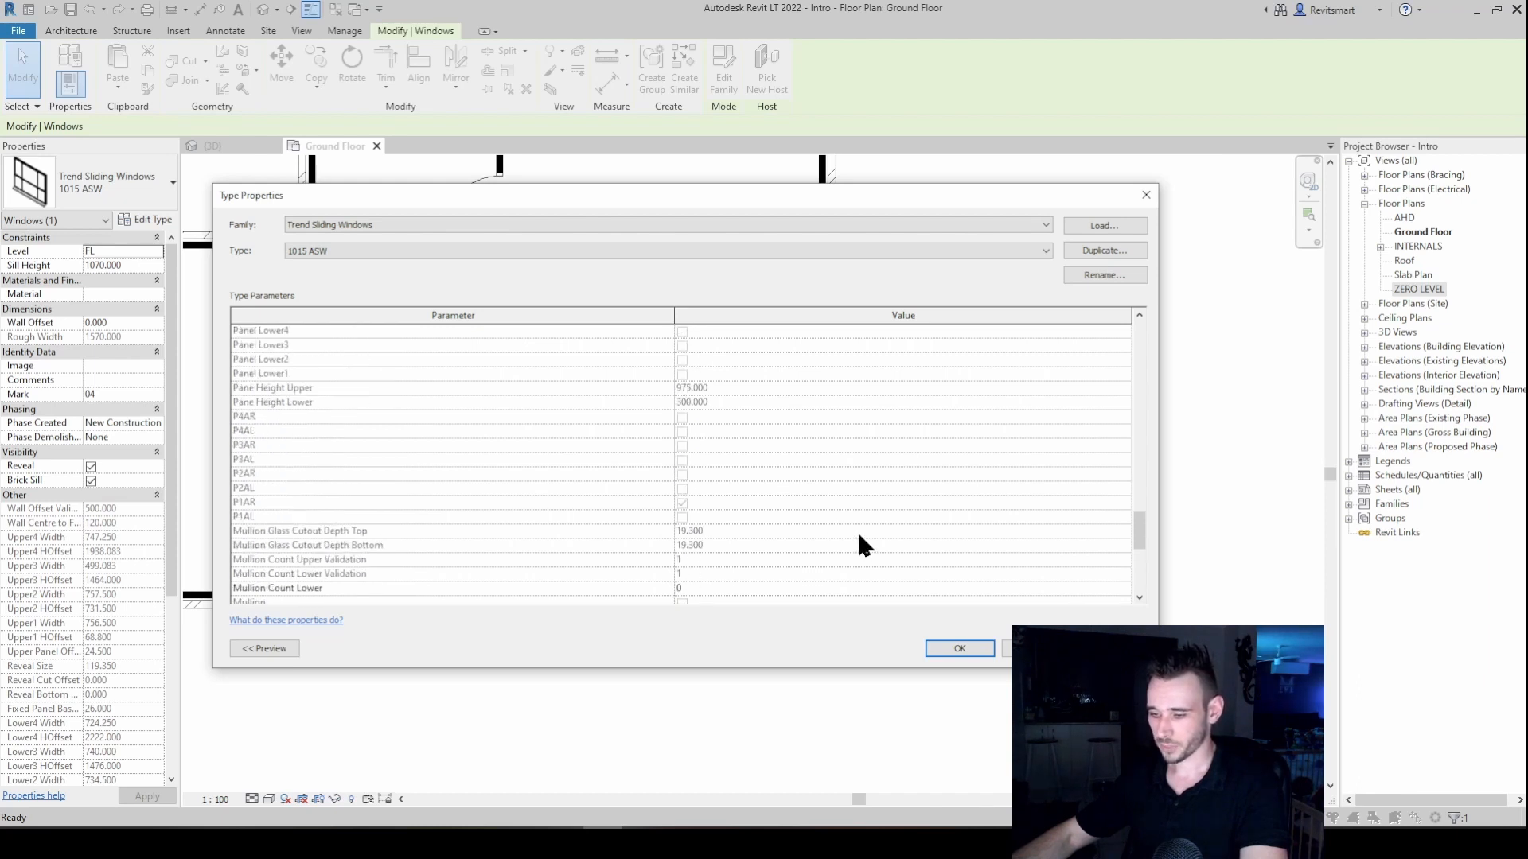
{"action": "scroll", "coordinate": [859, 533], "scroll_direction": "up", "scroll_amount": 10}
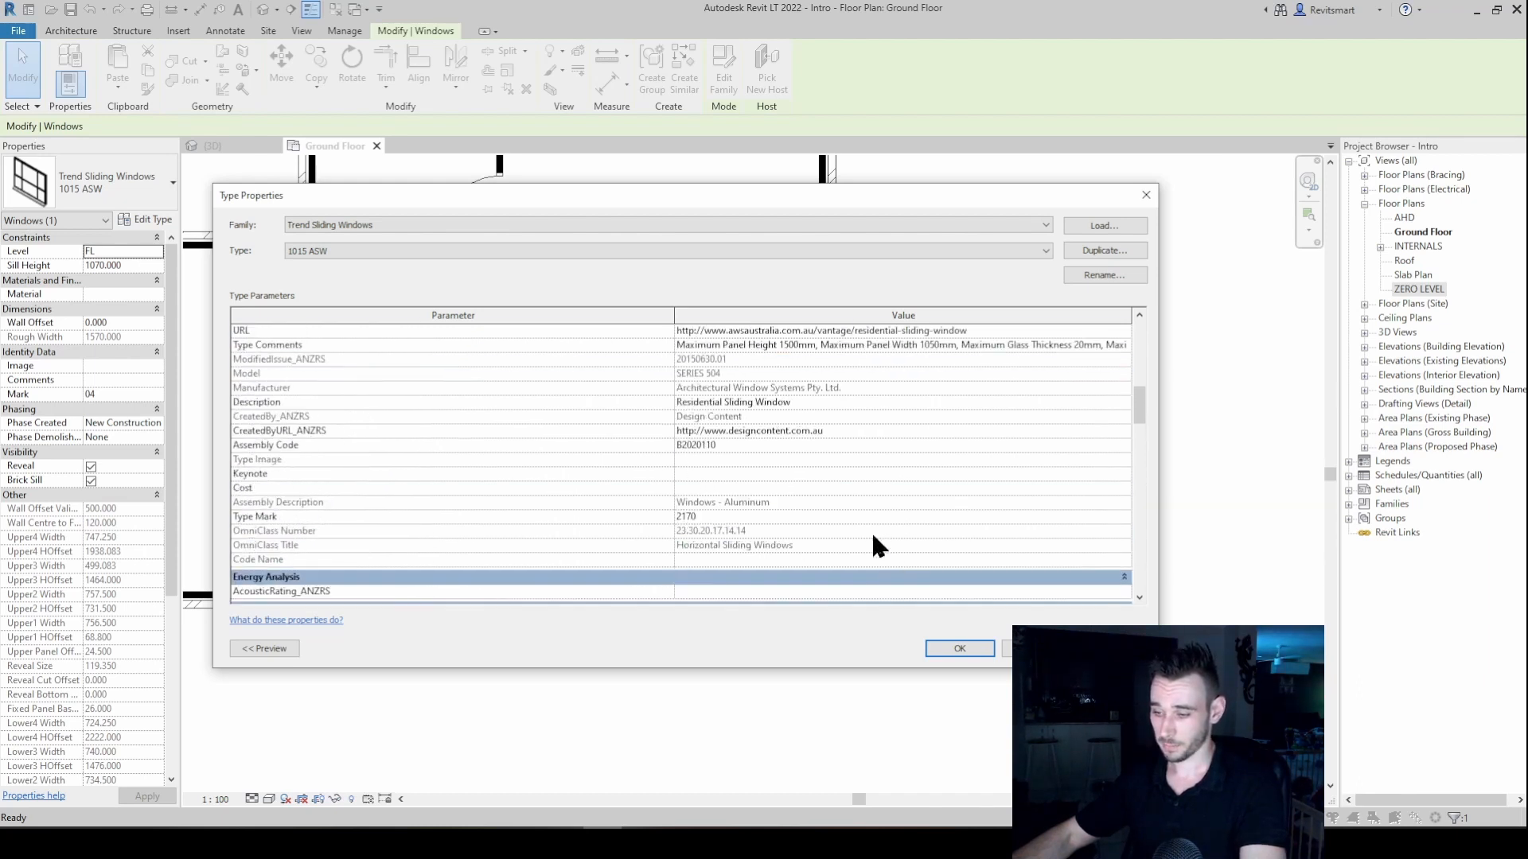
{"action": "scroll", "coordinate": [873, 536], "scroll_direction": "up", "scroll_amount": 10}
{"action": "left_click_drag", "start_coordinate": [723, 196], "coordinate": [768, 188]}
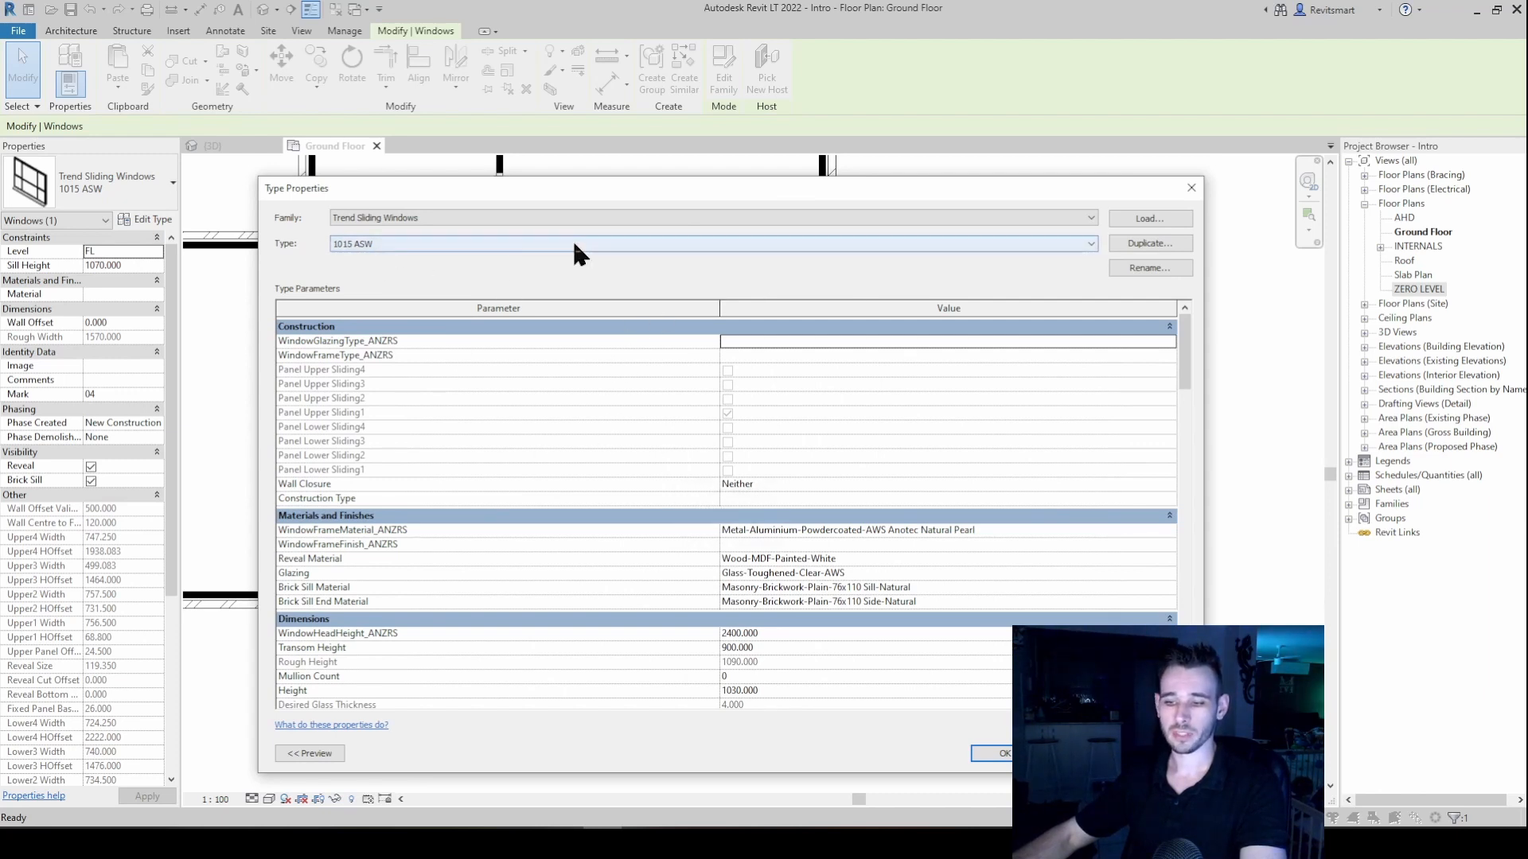
- Duplicate the 1015 ASW sliding window type as a new type named 1116 ASW
{"action": "left_click", "coordinate": [1145, 243]}
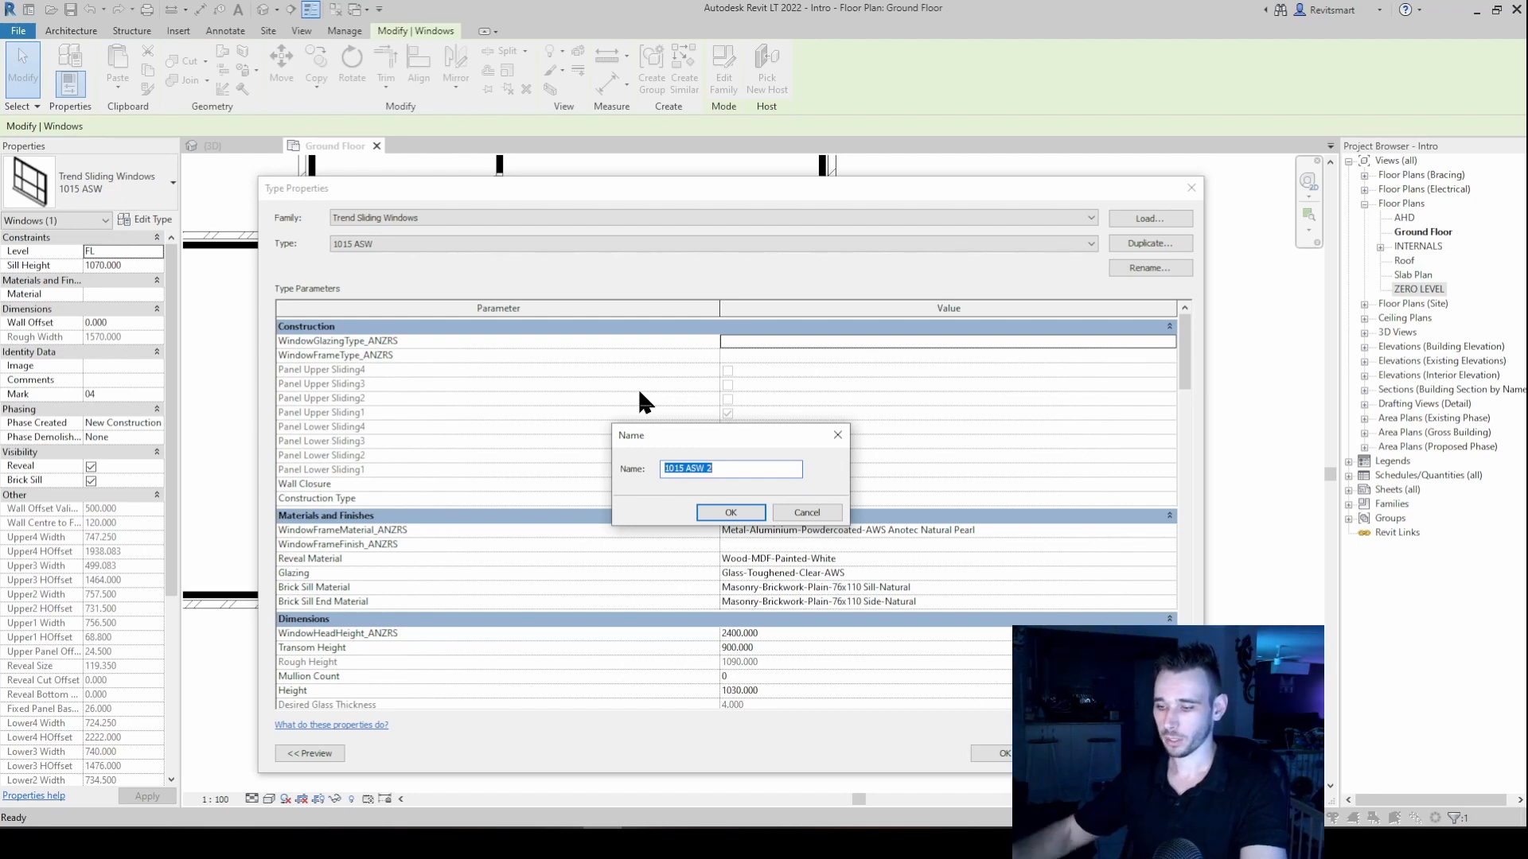
{"action": "type", "text": "1116"}
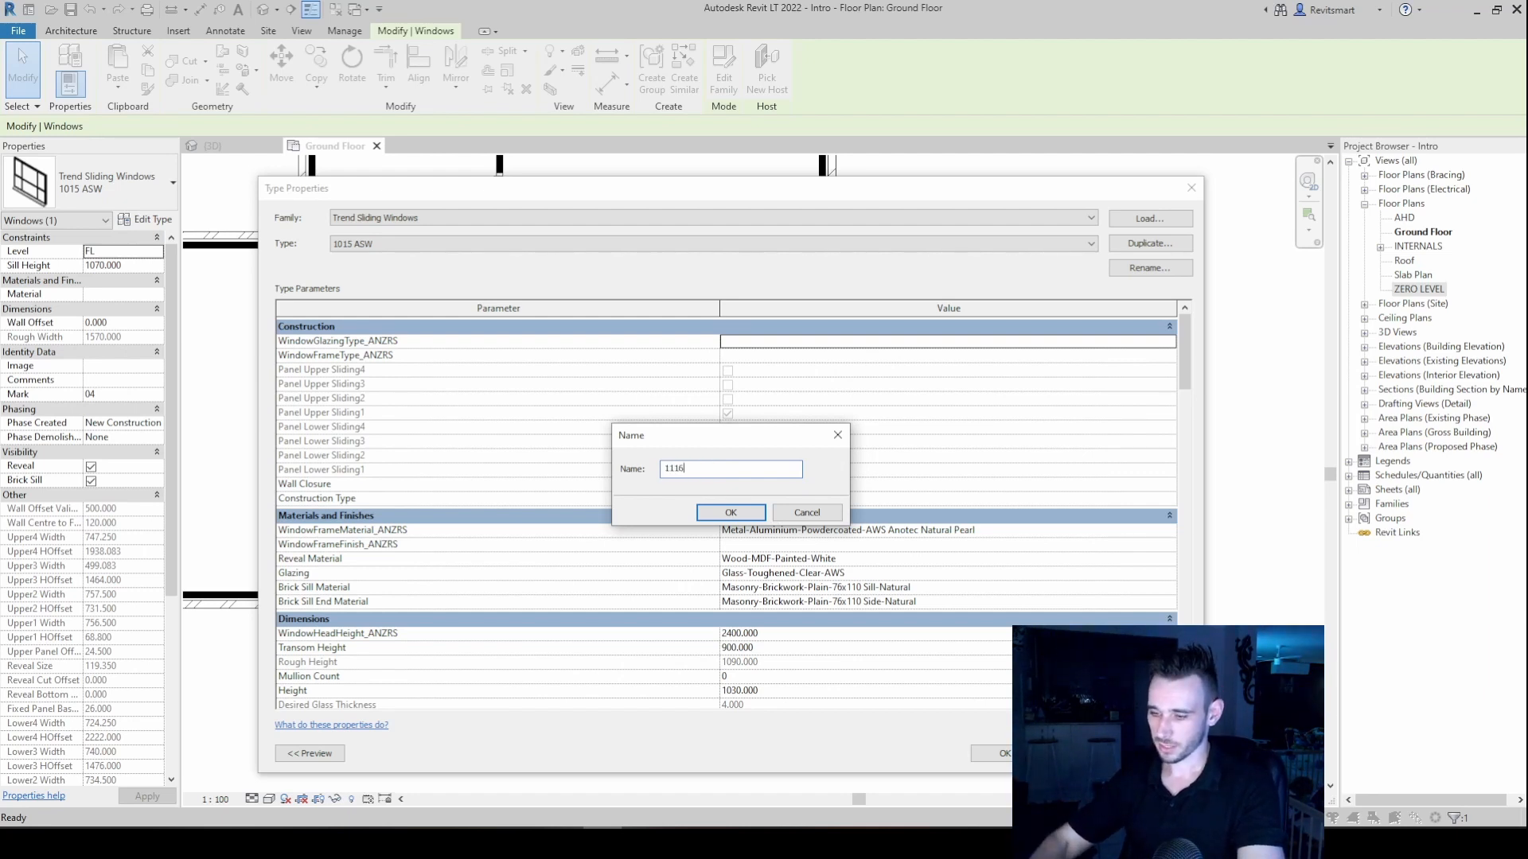
{"action": "type", "text": " ASW"}
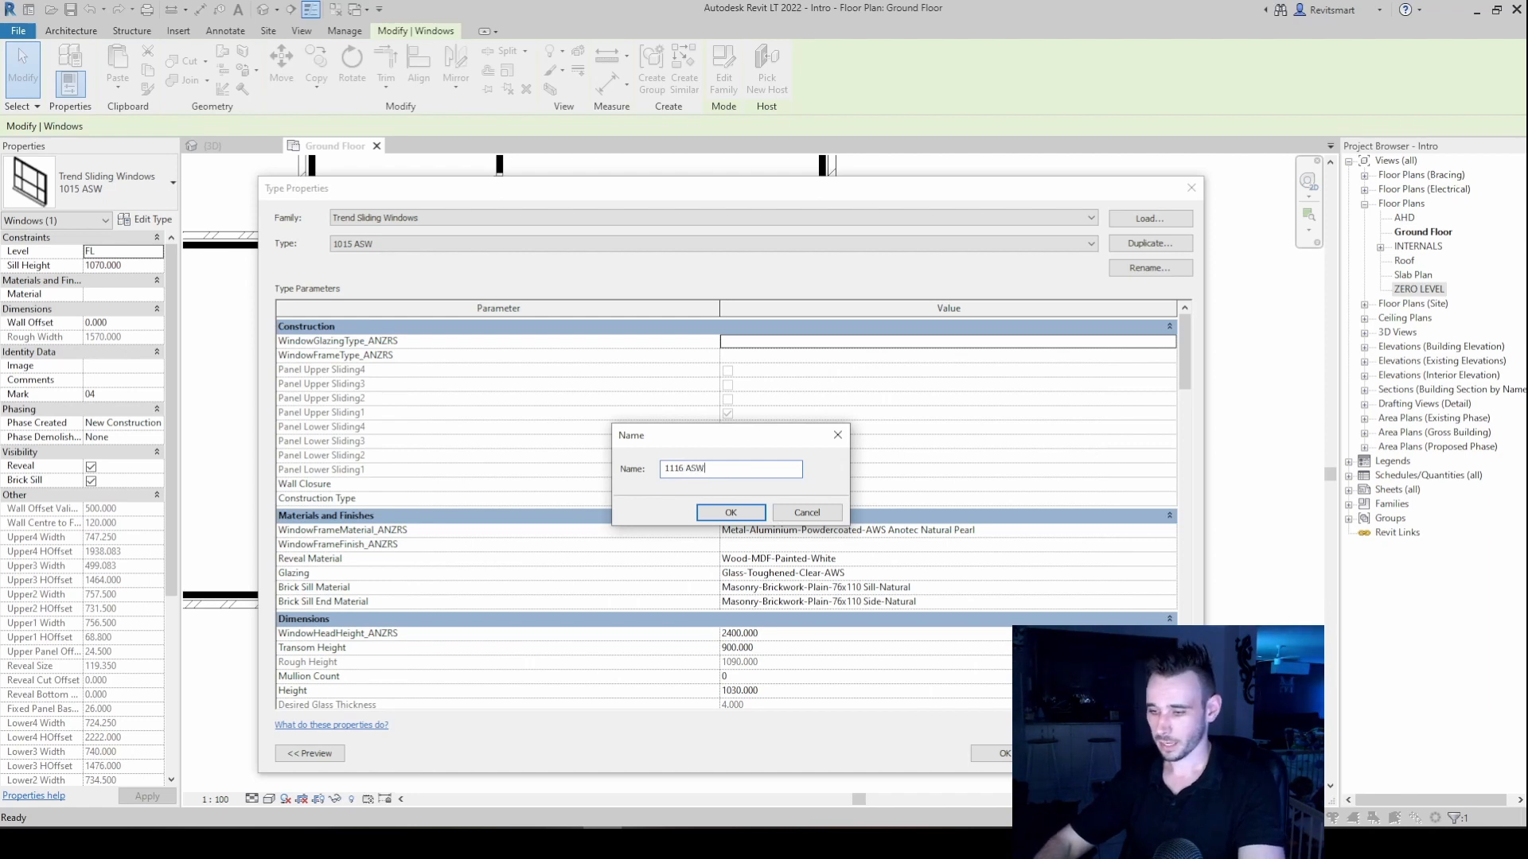
{"action": "key", "text": "Return"}
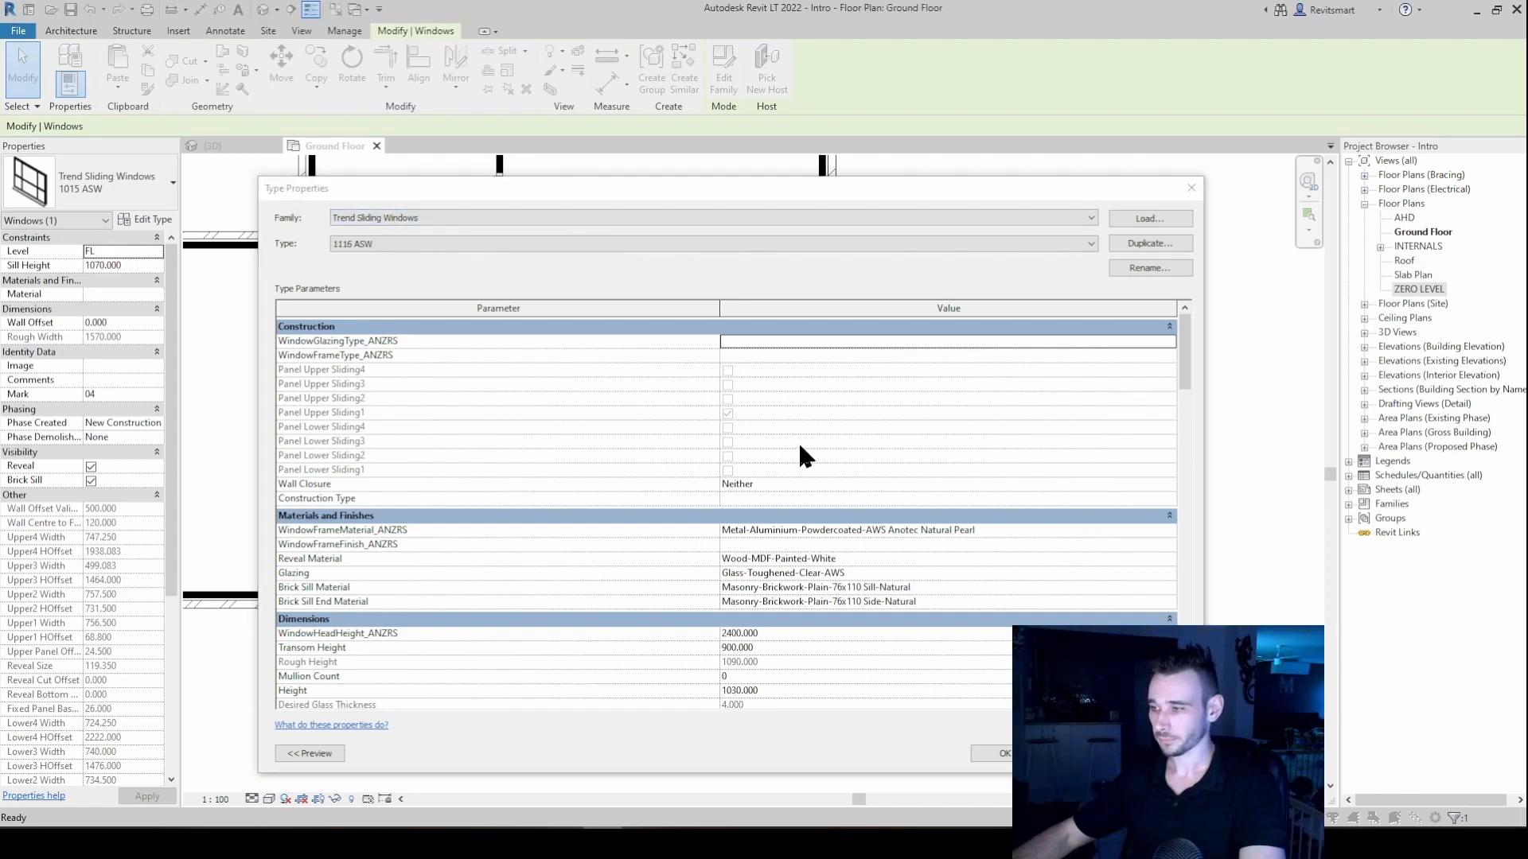
- Set the 1116 ASW type's height to 1125 mm and width to 1666 mm
{"action": "scroll", "coordinate": [776, 431], "scroll_direction": "down", "scroll_amount": 3}
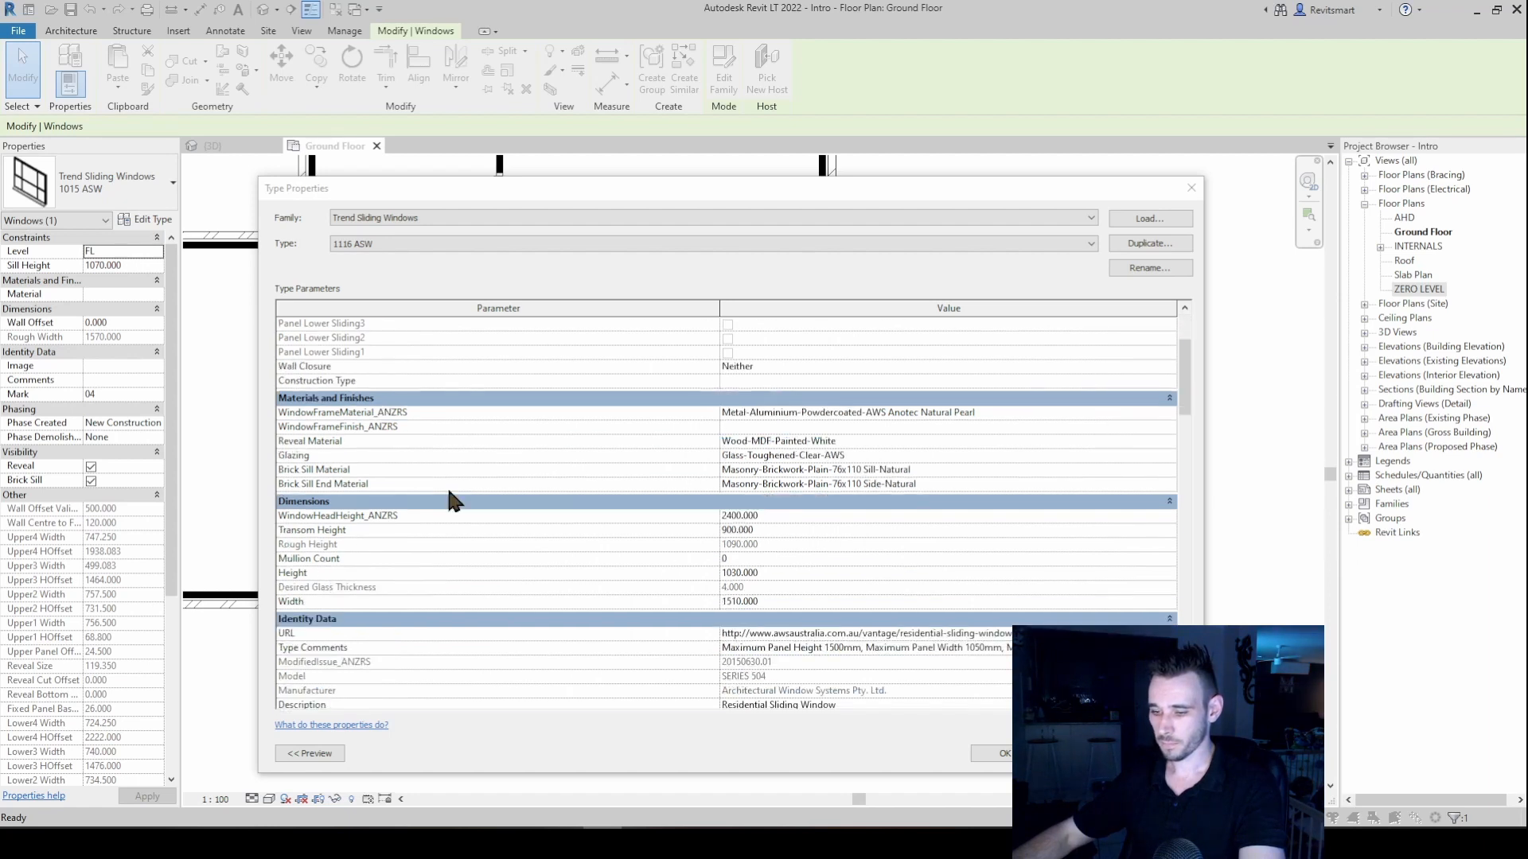
{"action": "scroll", "coordinate": [477, 541], "scroll_direction": "up", "scroll_amount": 3}
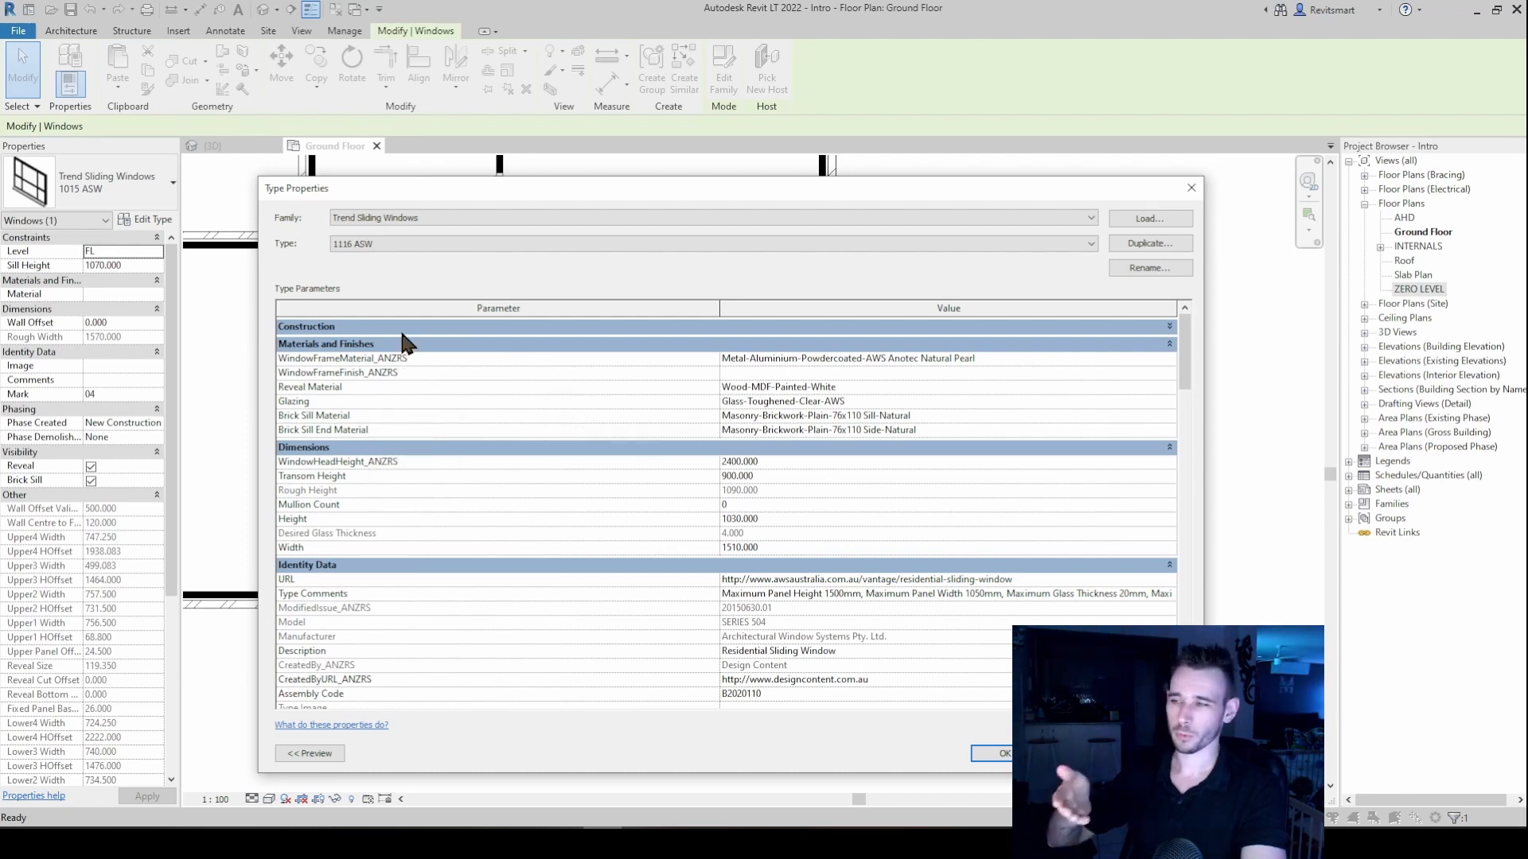
{"action": "left_click", "coordinate": [360, 345]}
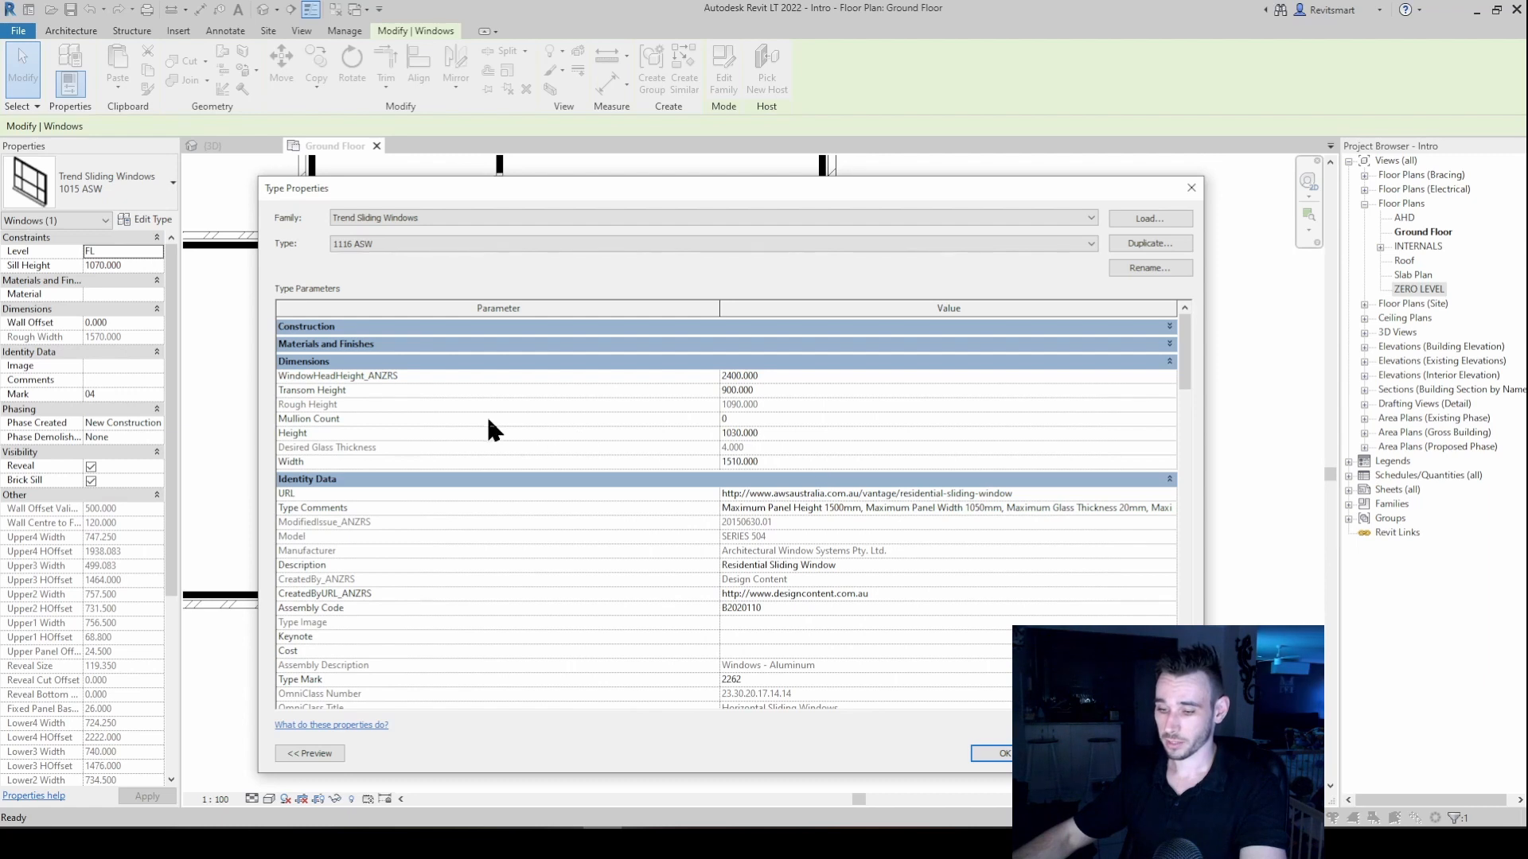
{"action": "left_click", "coordinate": [781, 433]}
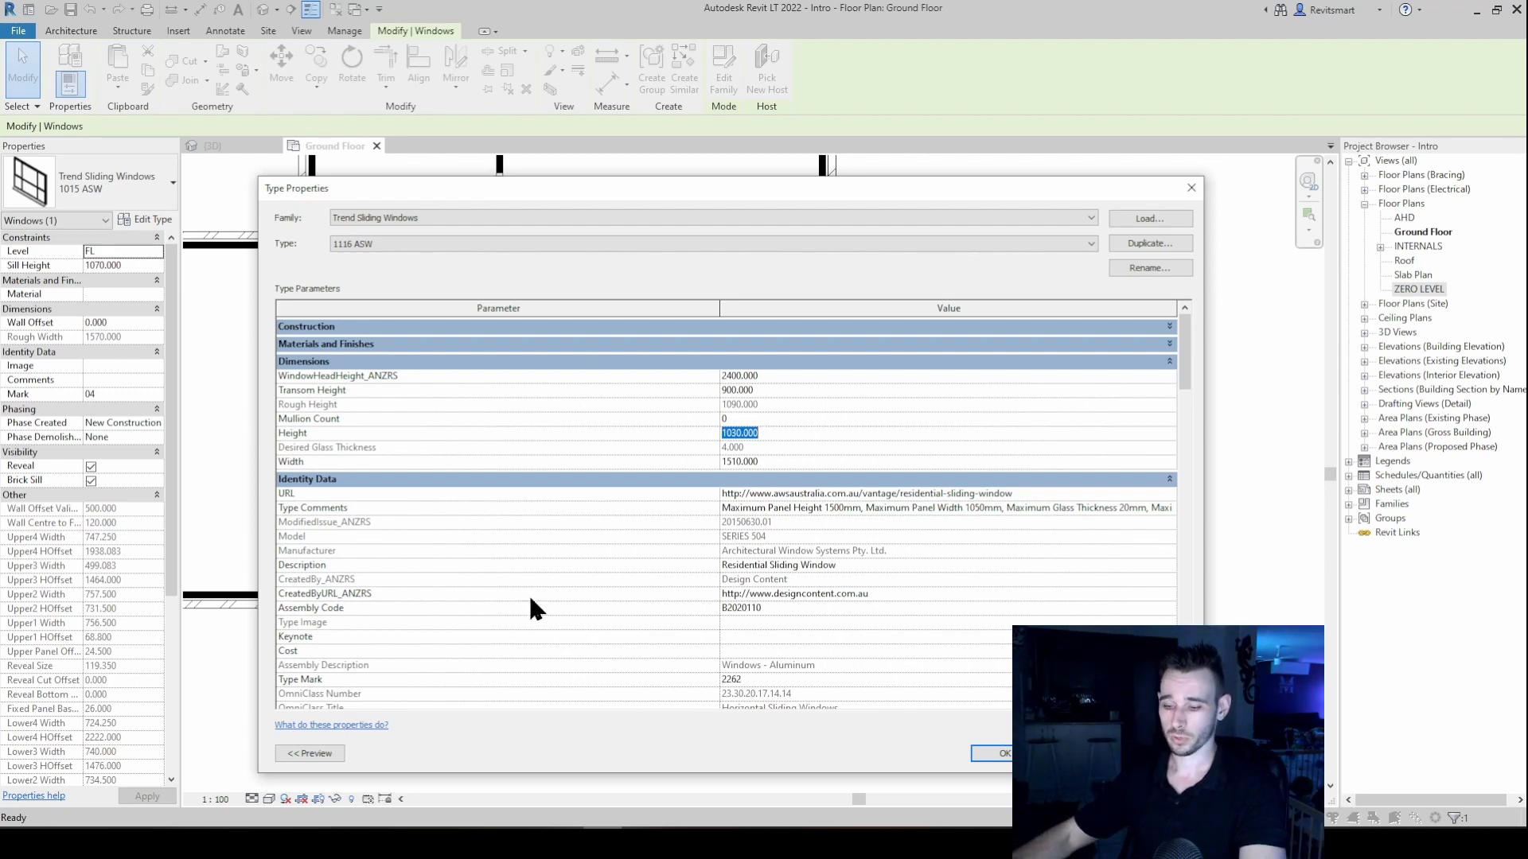
{"action": "key", "text": "alt+Tab"}
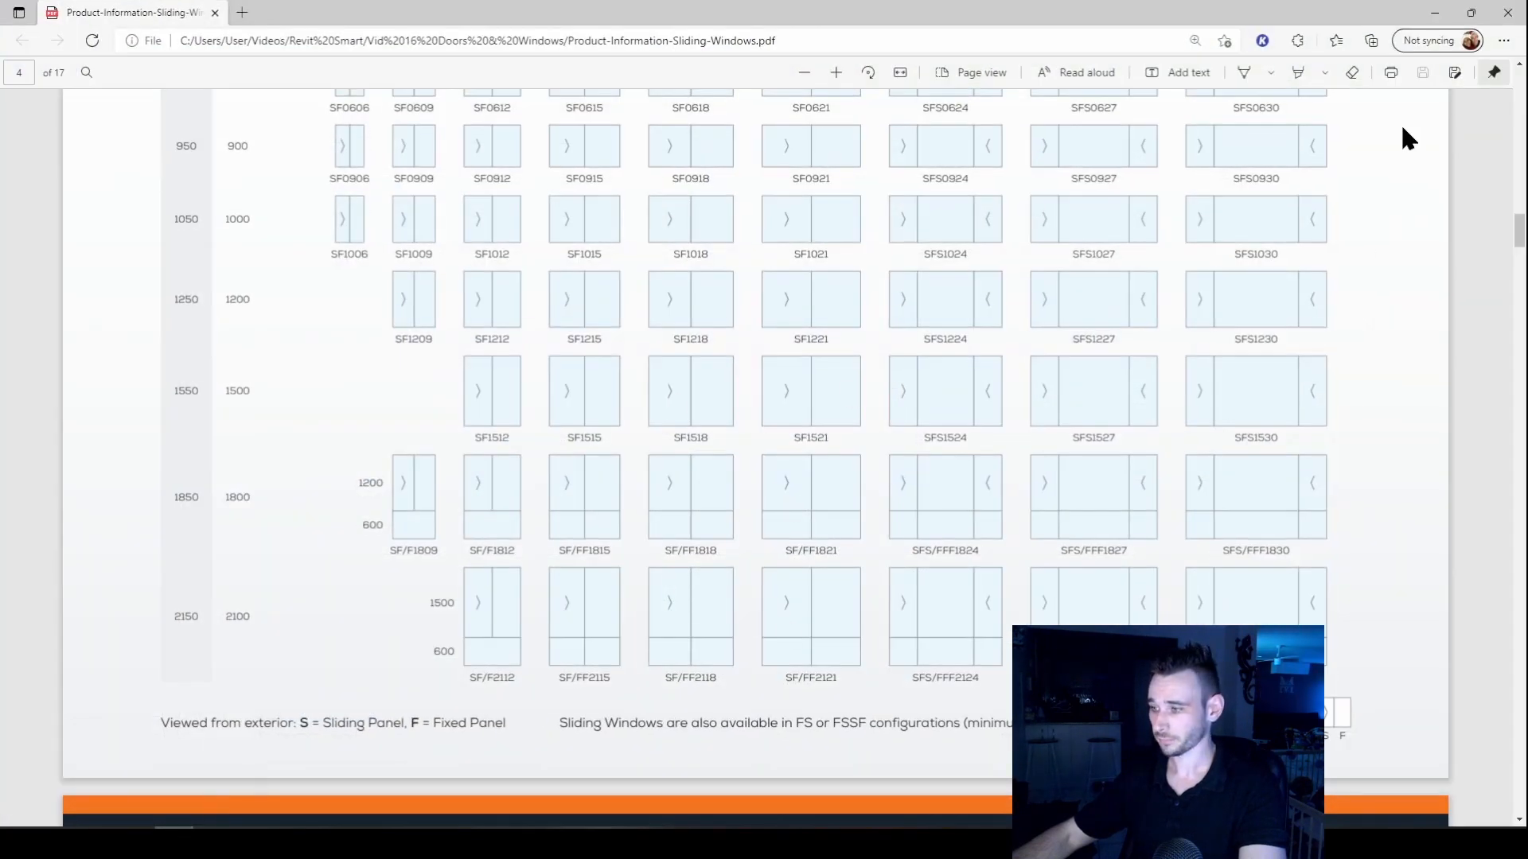
{"action": "left_click", "coordinate": [1434, 12]}
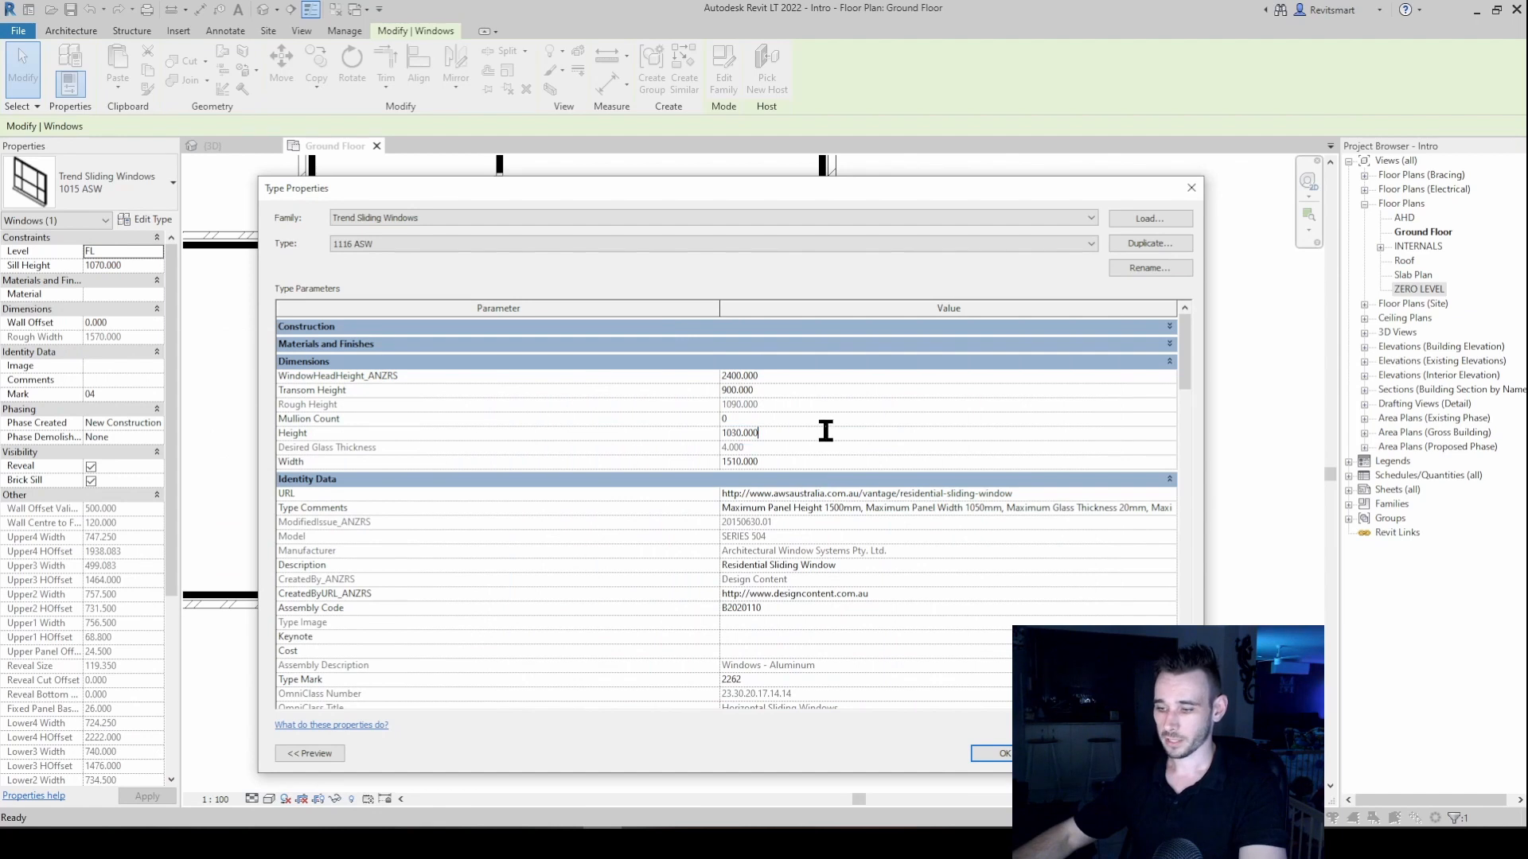
{"action": "type", "text": "1125"}
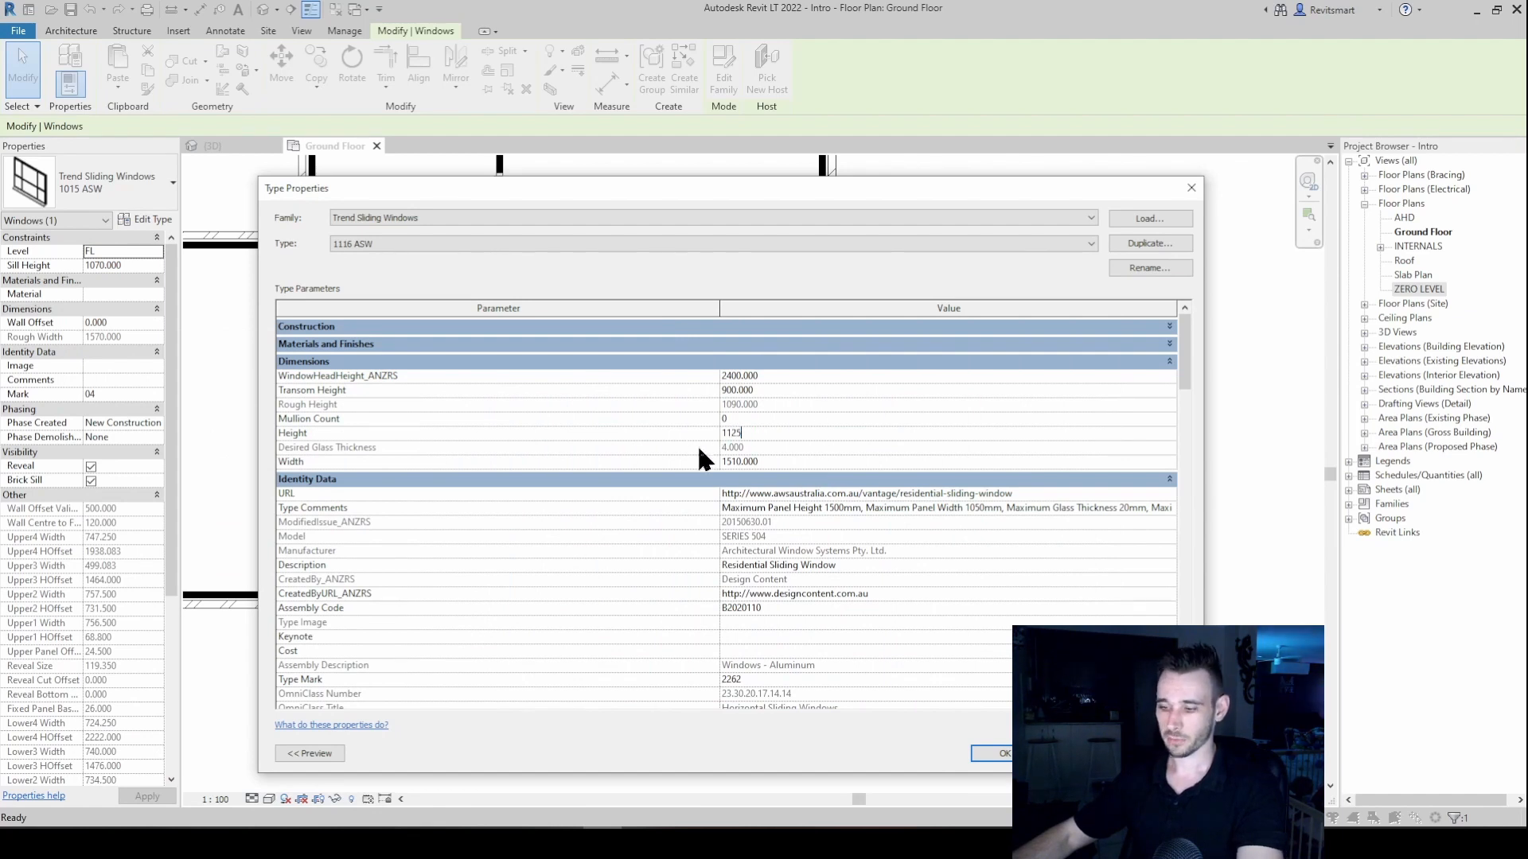
{"action": "left_click", "coordinate": [807, 461]}
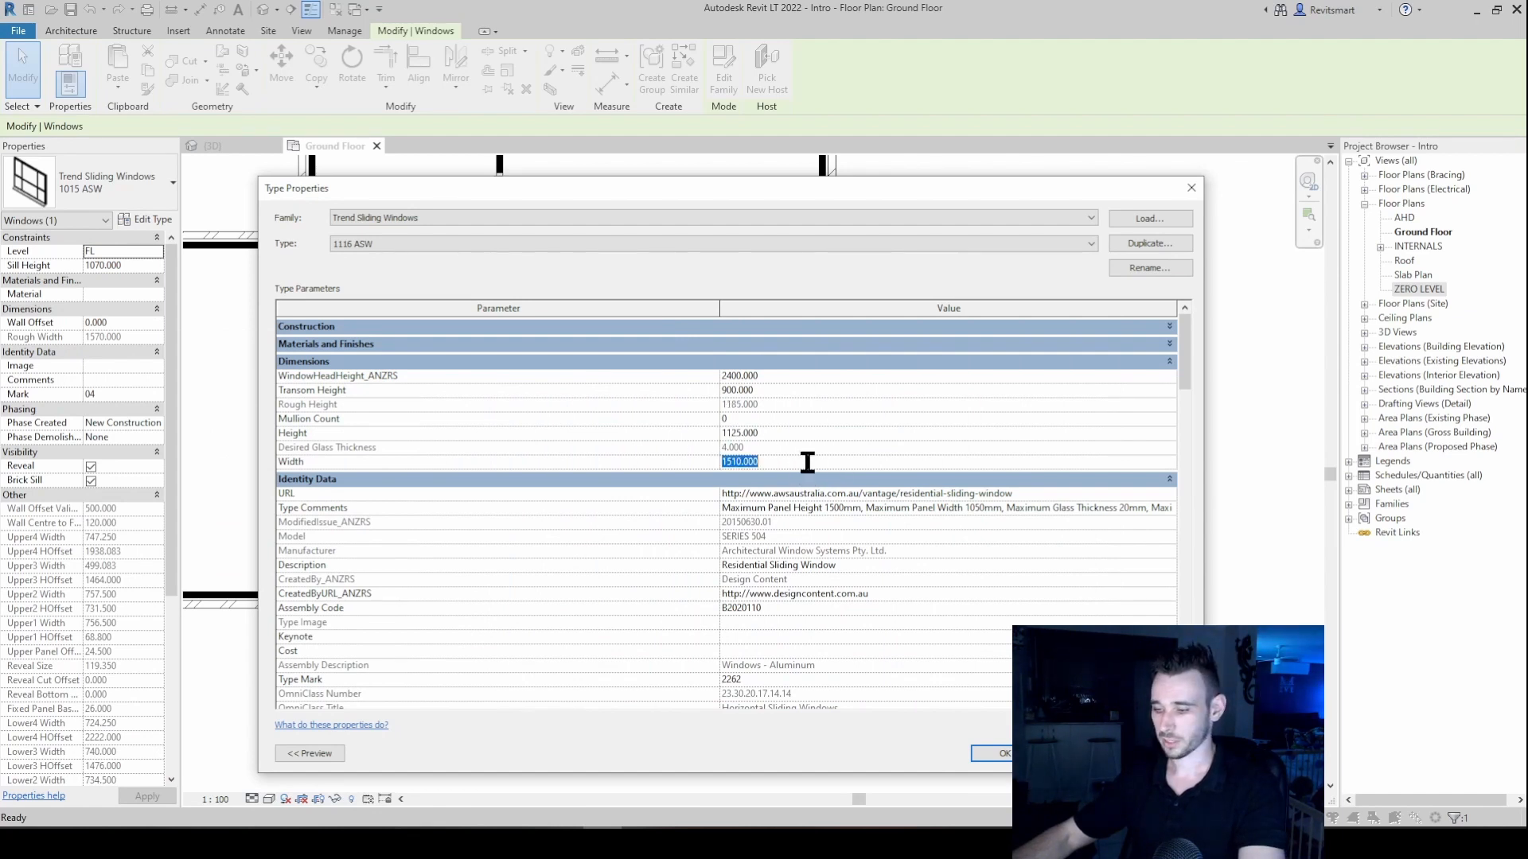
{"action": "type", "text": "1666"}
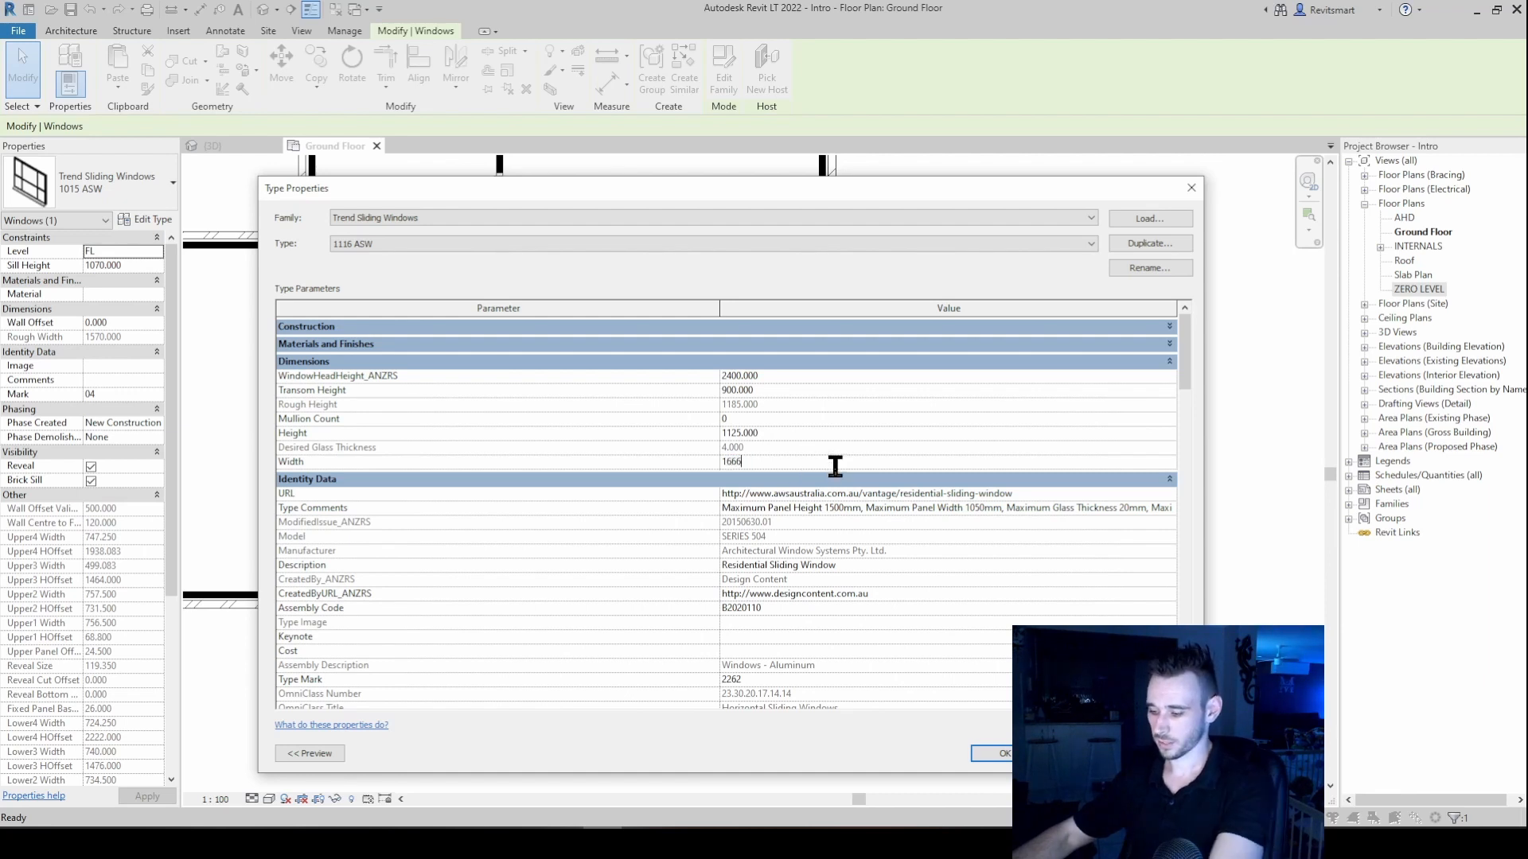
{"action": "key", "text": "Return"}
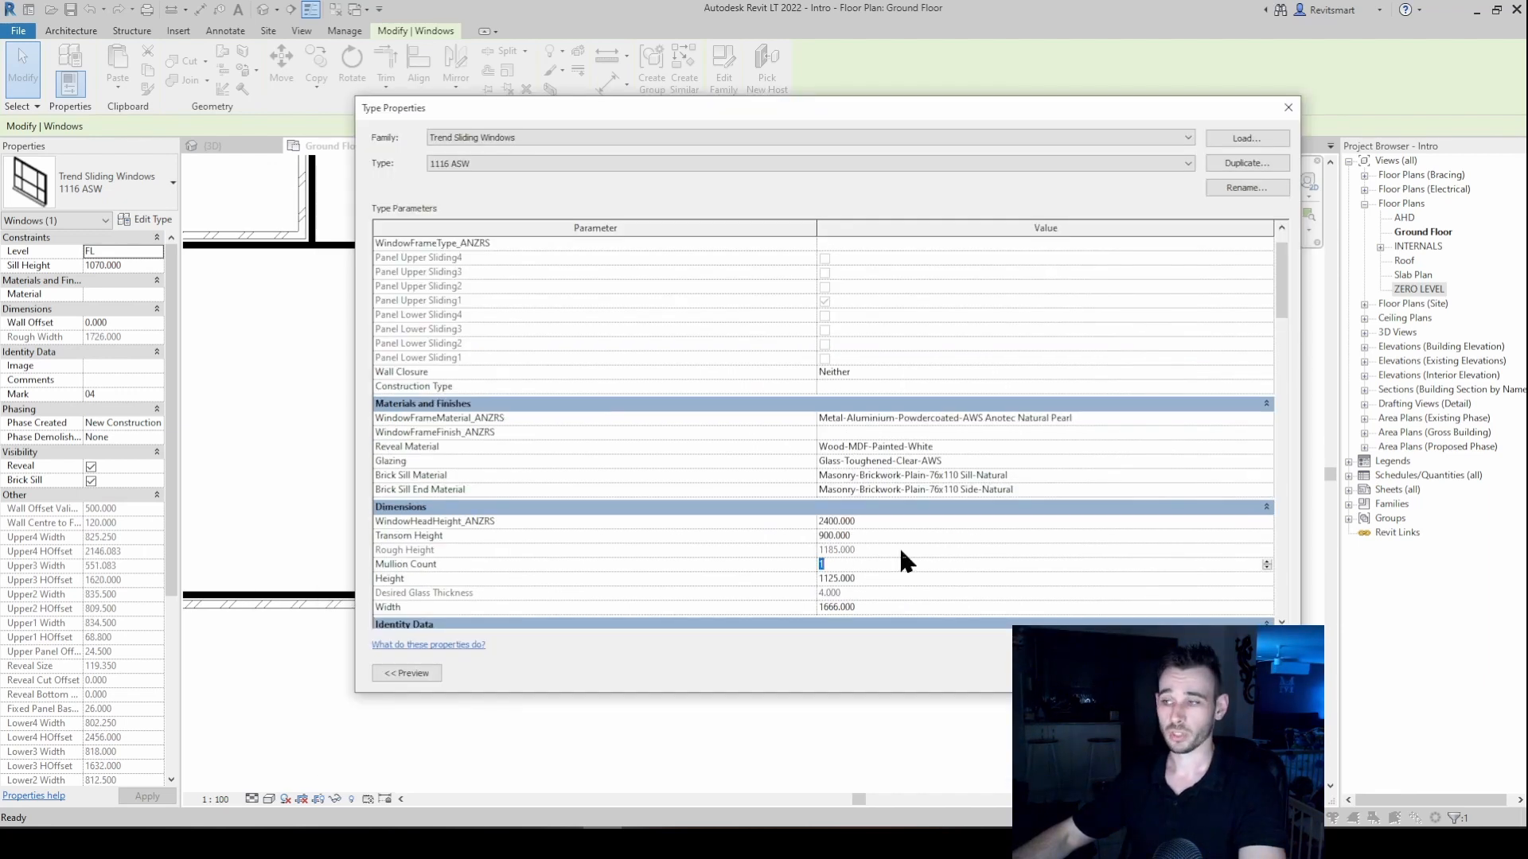
- Set the 1116 ASW type's mullion count to 2 and check the window's panel layout in plan
{"action": "type", "text": "2"}
{"action": "key", "text": "Return"}
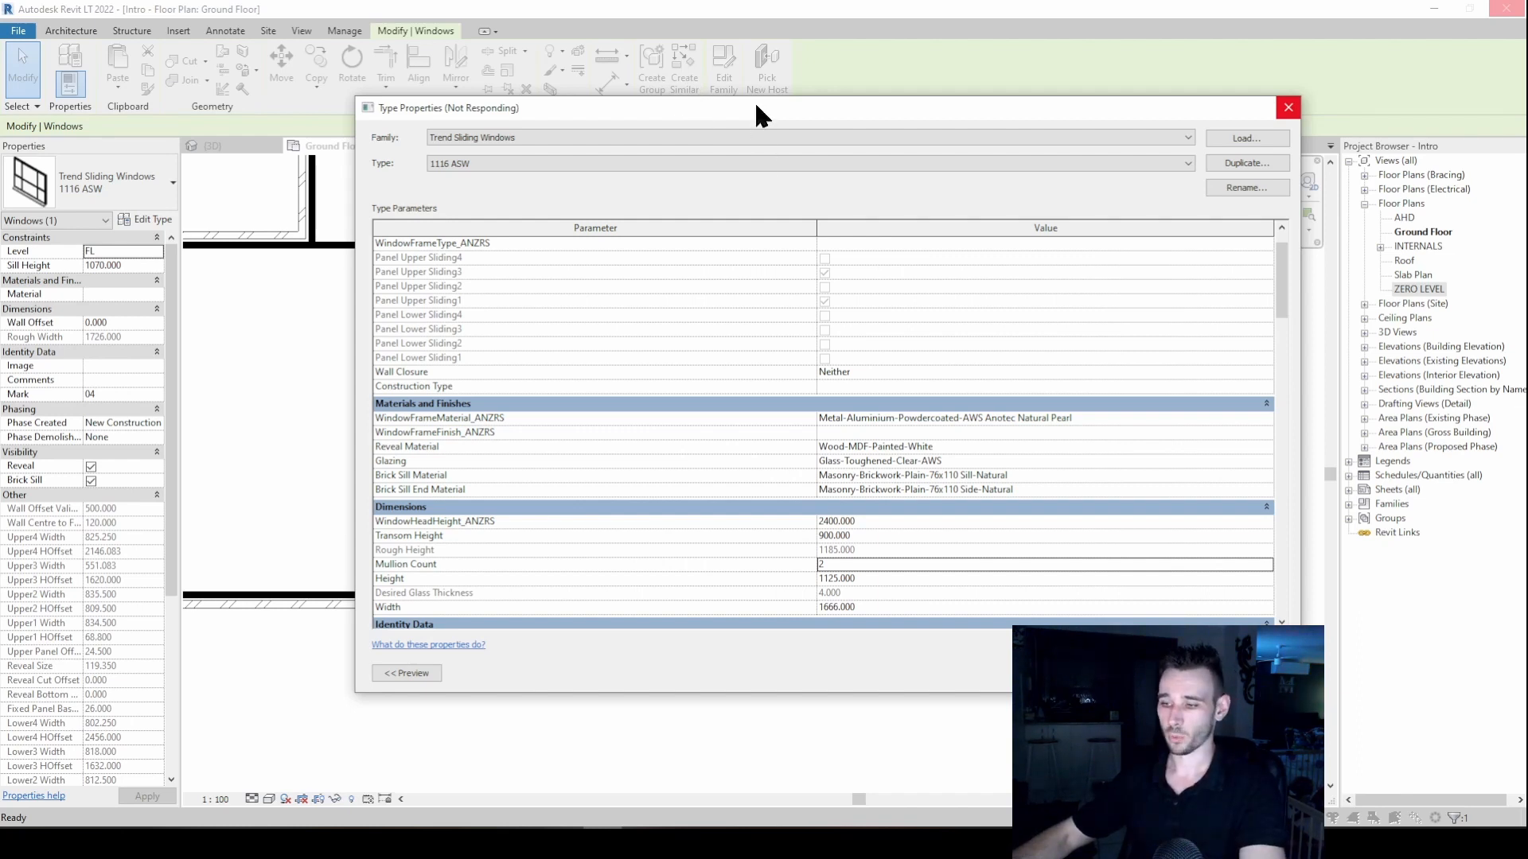
{"action": "scroll", "coordinate": [686, 598], "scroll_direction": "up", "scroll_amount": 6}
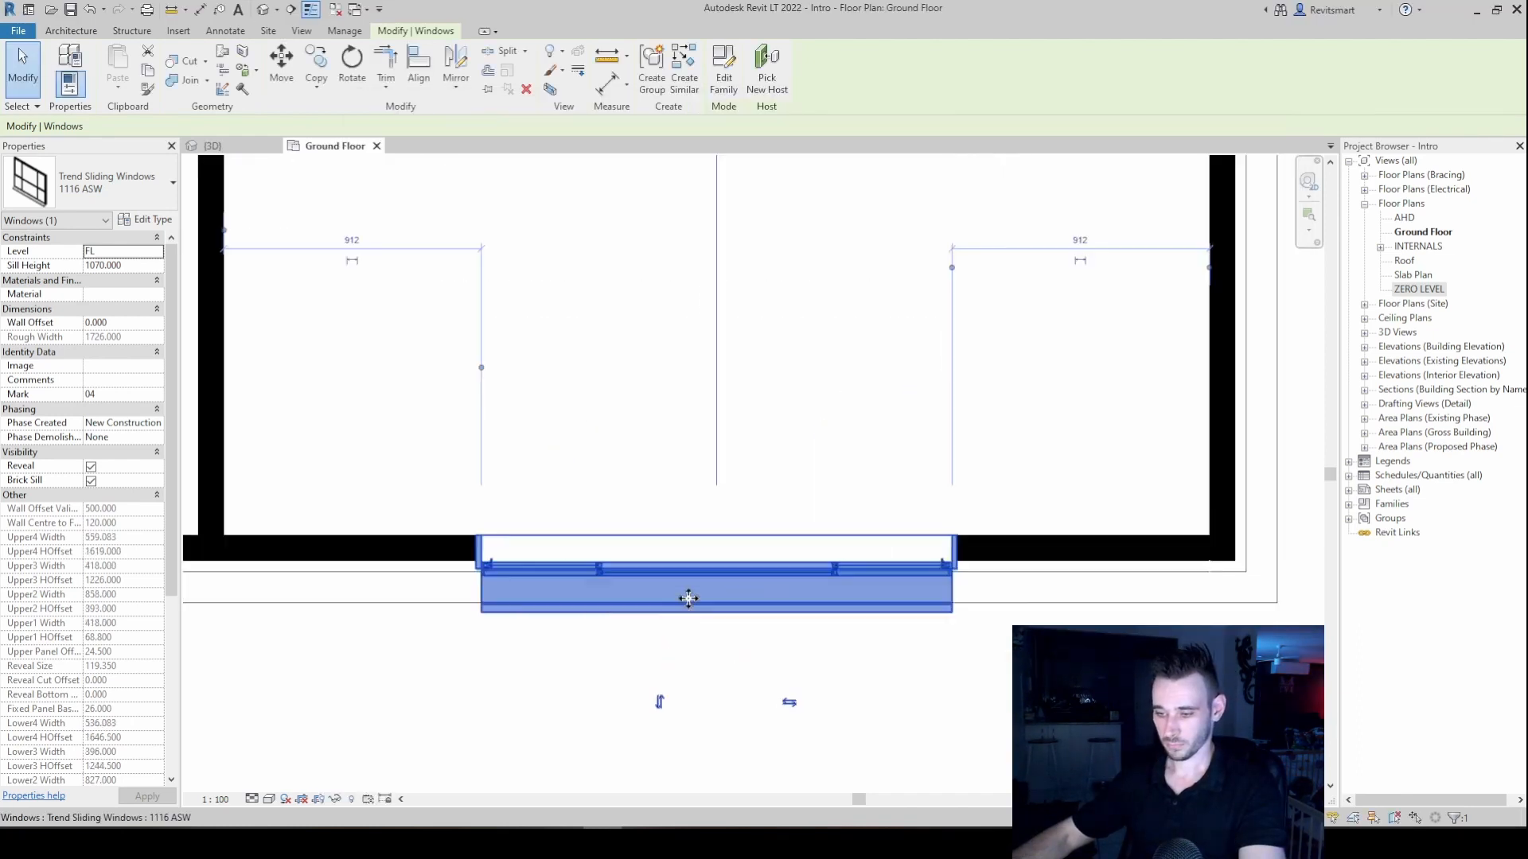
{"action": "left_click", "coordinate": [545, 676]}
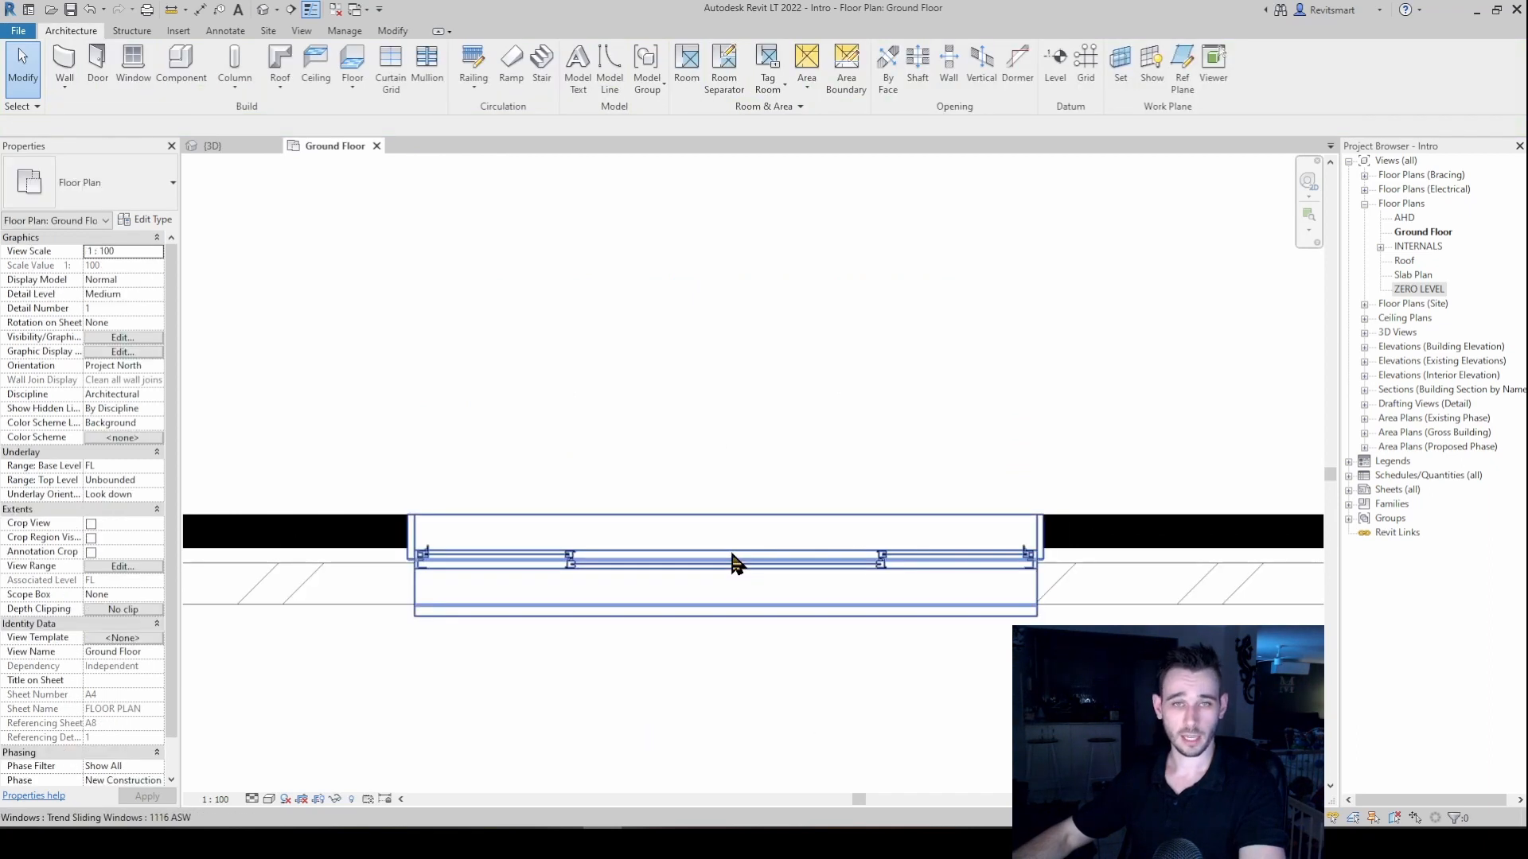
- Isolate the 1116 ASW window in a 3D selection box and examine its panels and mullions
{"action": "left_click", "coordinate": [561, 572]}
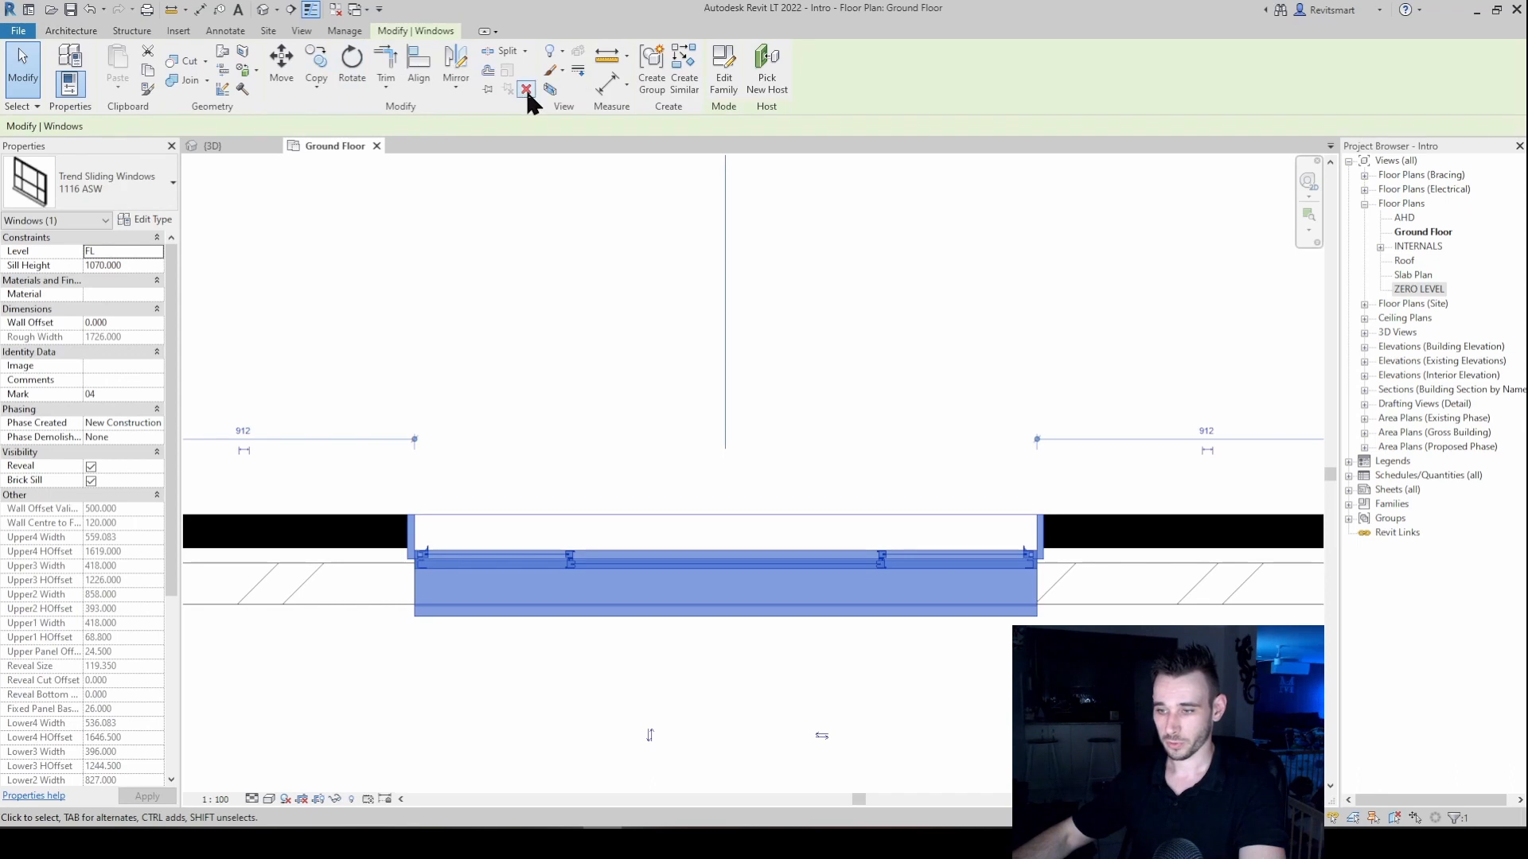
{"action": "key", "text": "b"}
{"action": "key", "text": "x"}
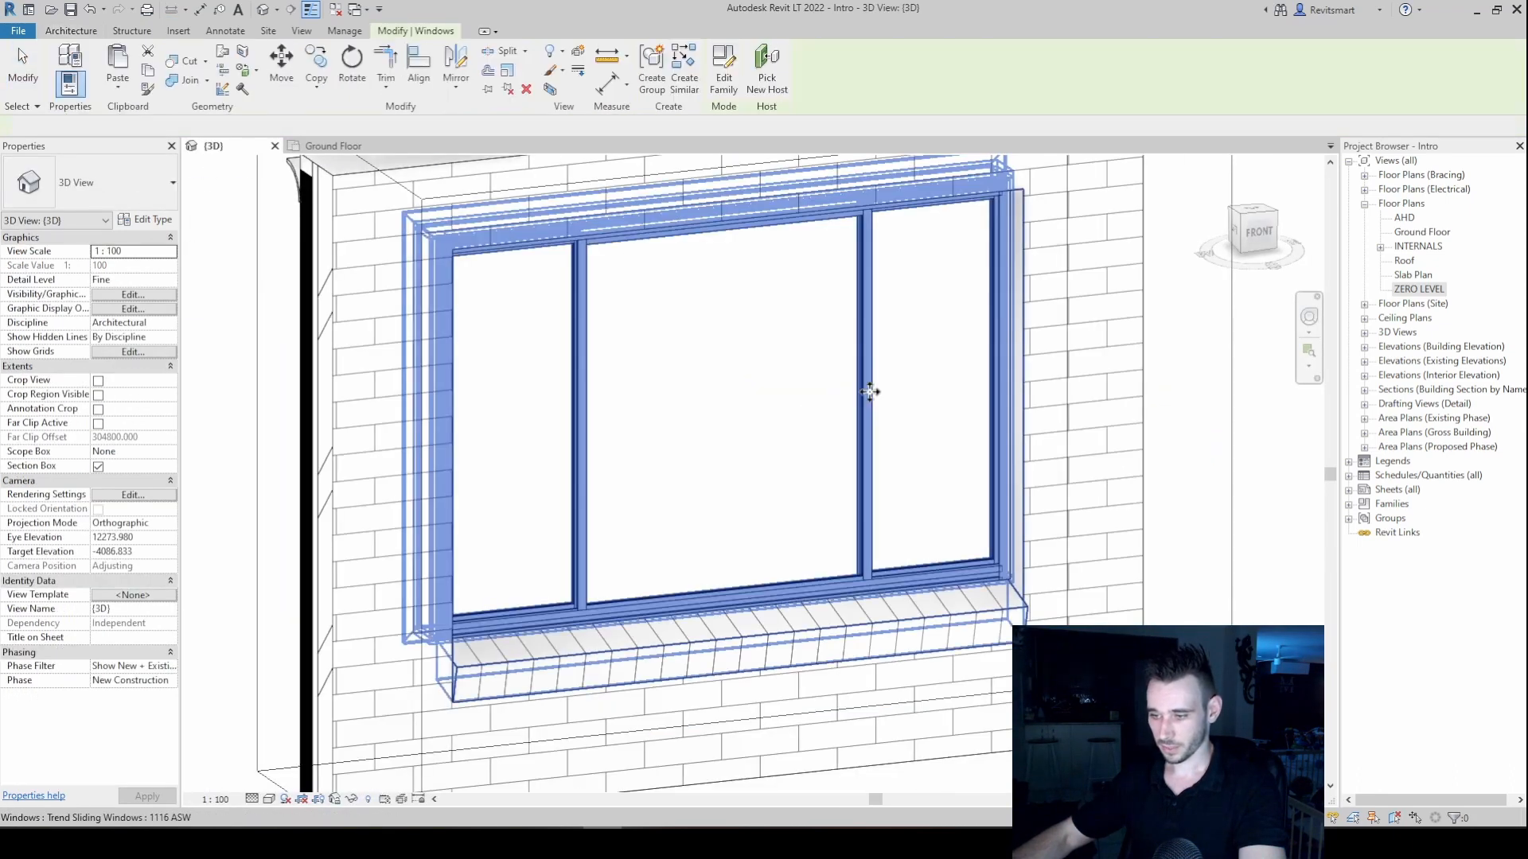
{"action": "left_click", "coordinate": [795, 360]}
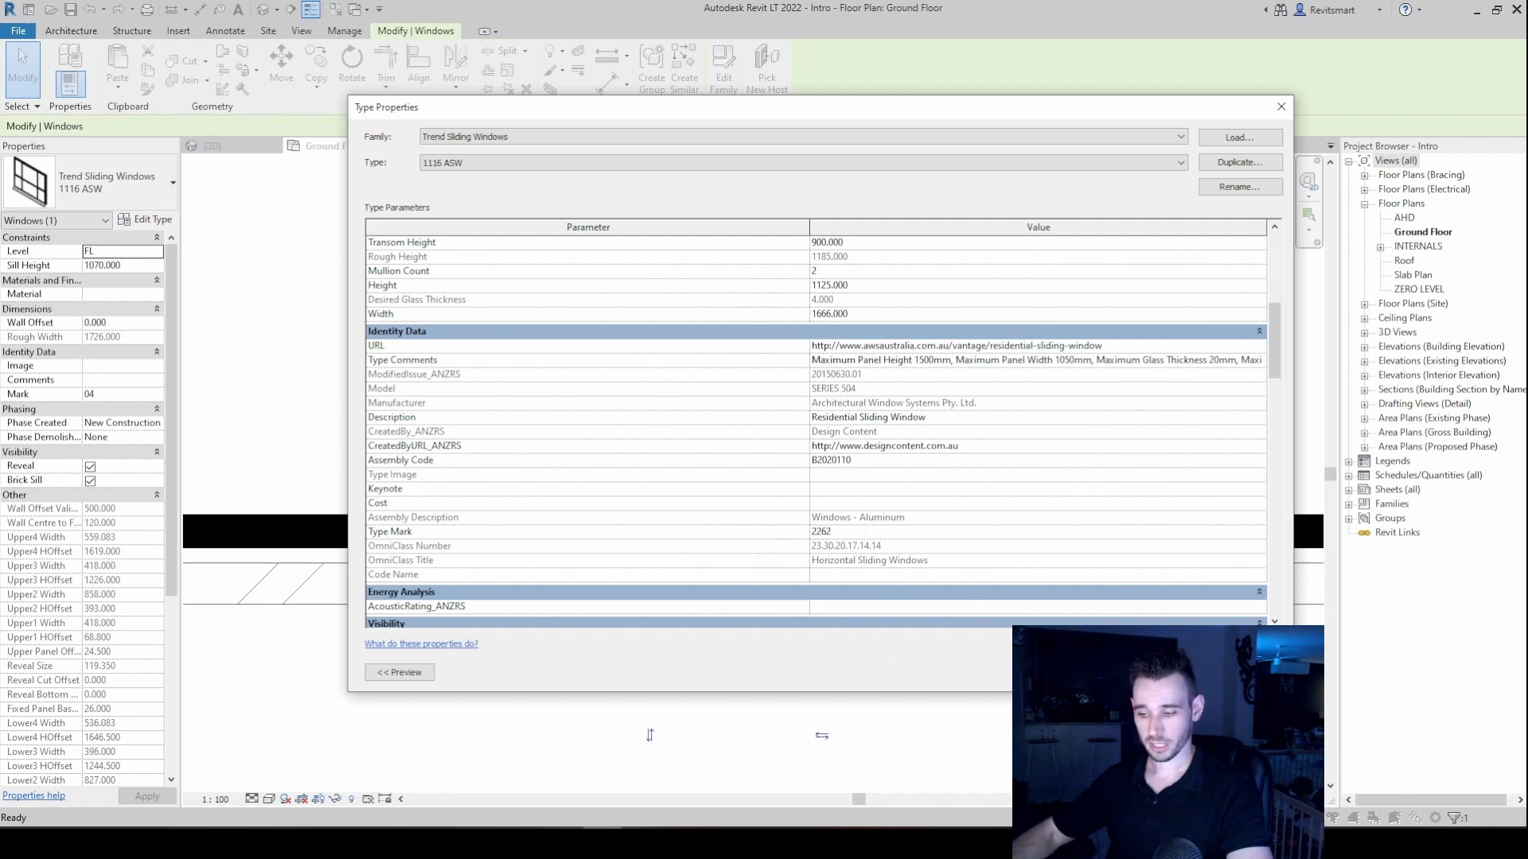
- Open the Trend Sliding Windows family for editing and bring up the identity data in its family types
{"action": "left_click", "coordinate": [1166, 673]}
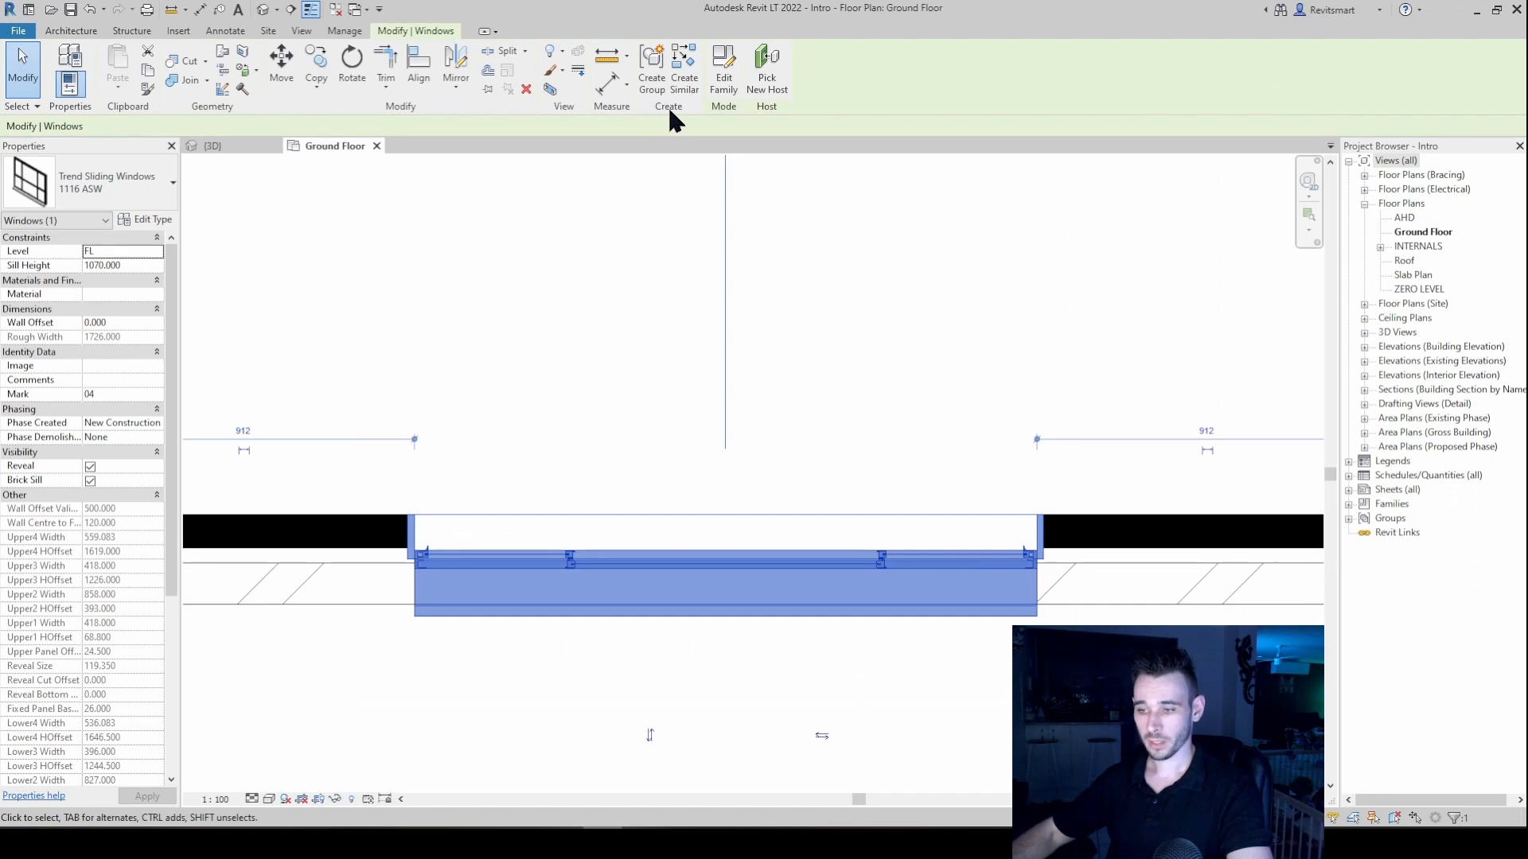
{"action": "left_click", "coordinate": [736, 81]}
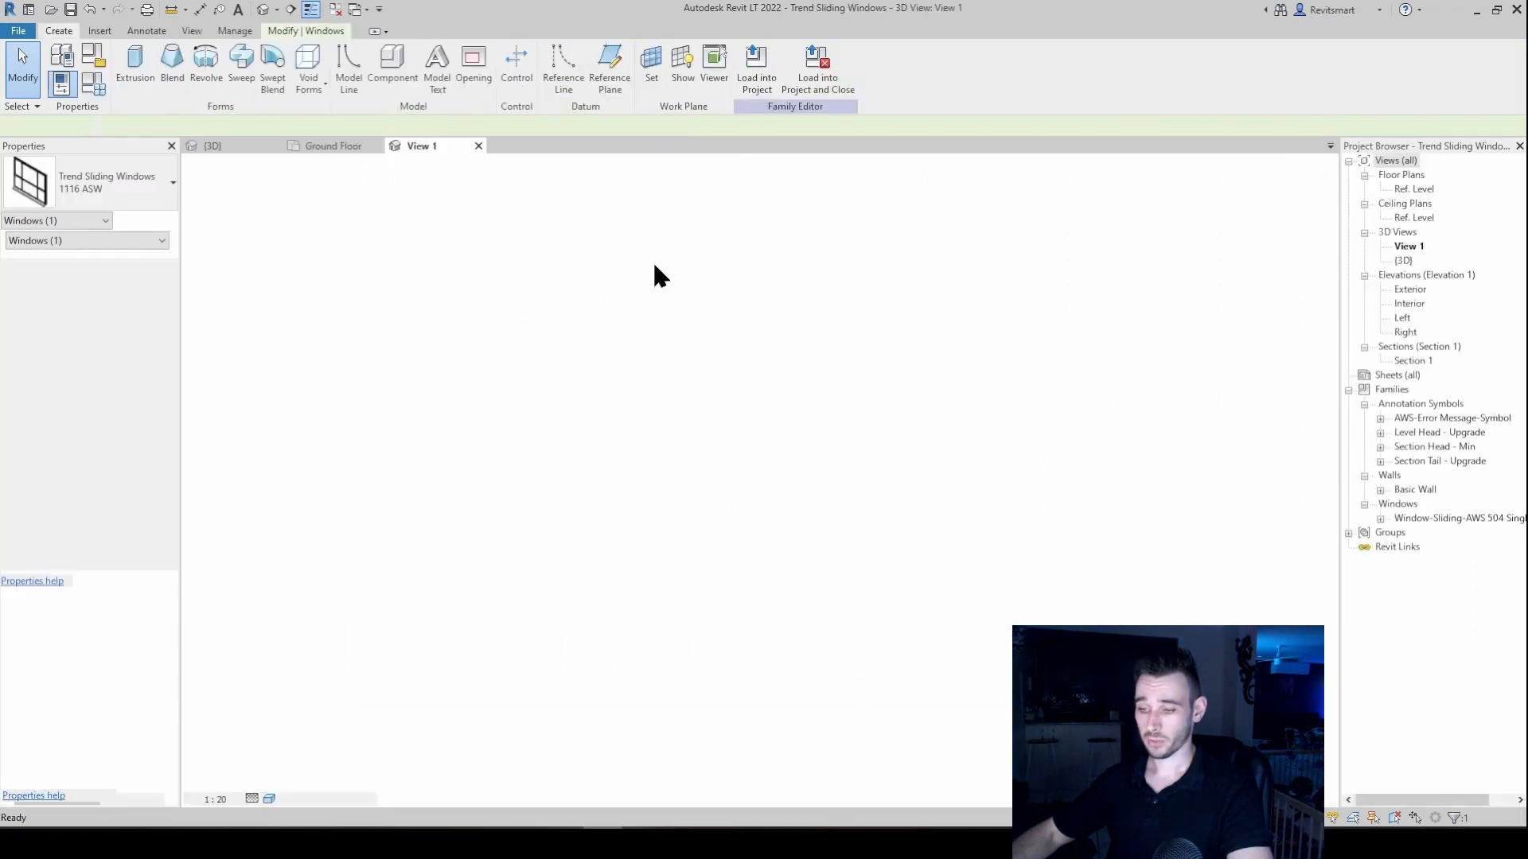
{"action": "left_click", "coordinate": [93, 88]}
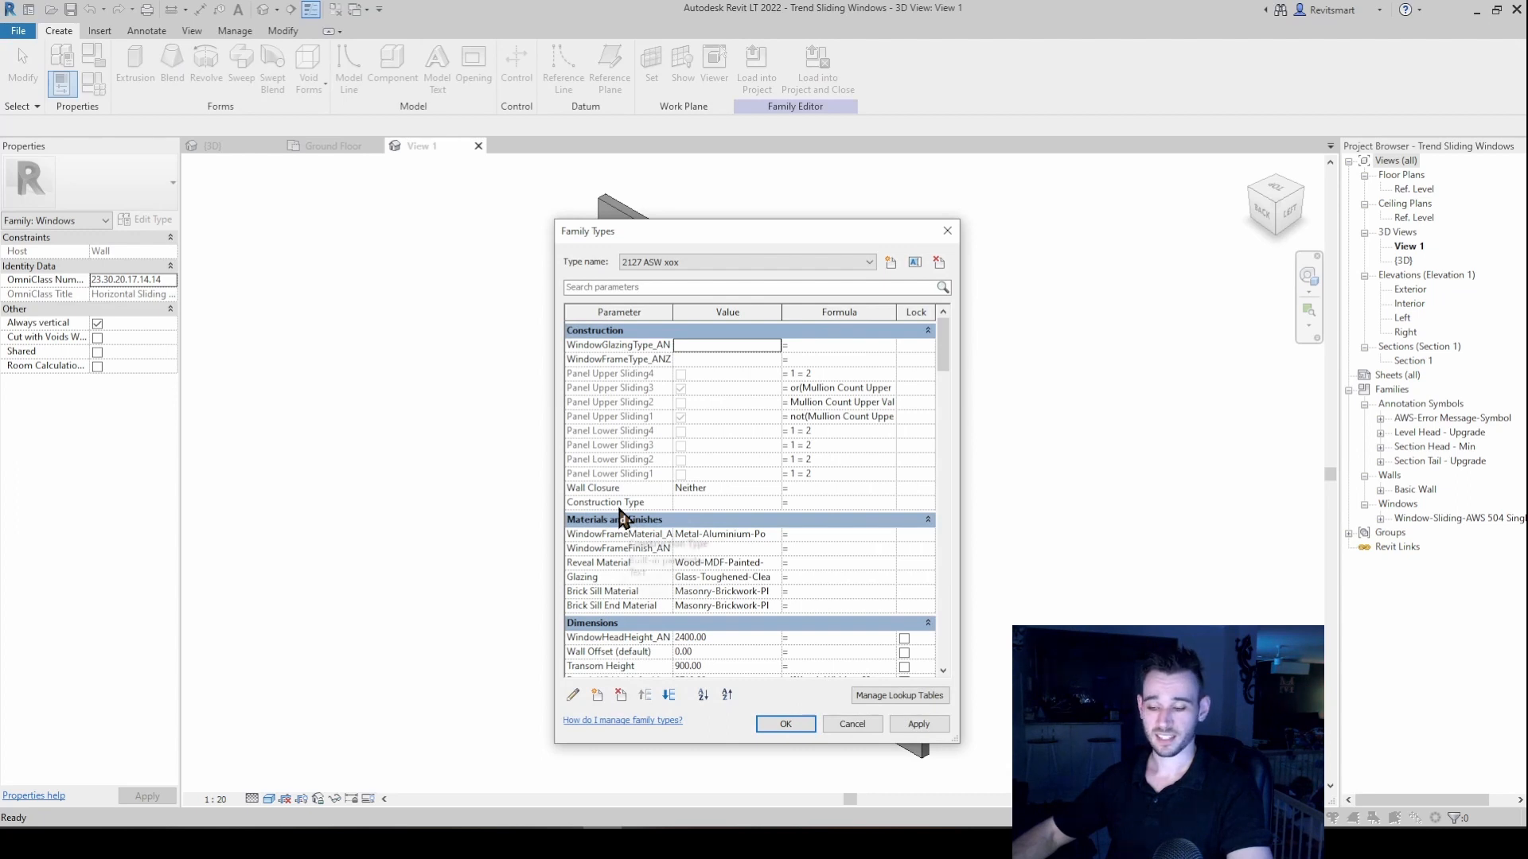
{"action": "scroll", "coordinate": [621, 513], "scroll_direction": "down", "scroll_amount": 4}
{"action": "scroll", "coordinate": [619, 509], "scroll_direction": "down", "scroll_amount": 4}
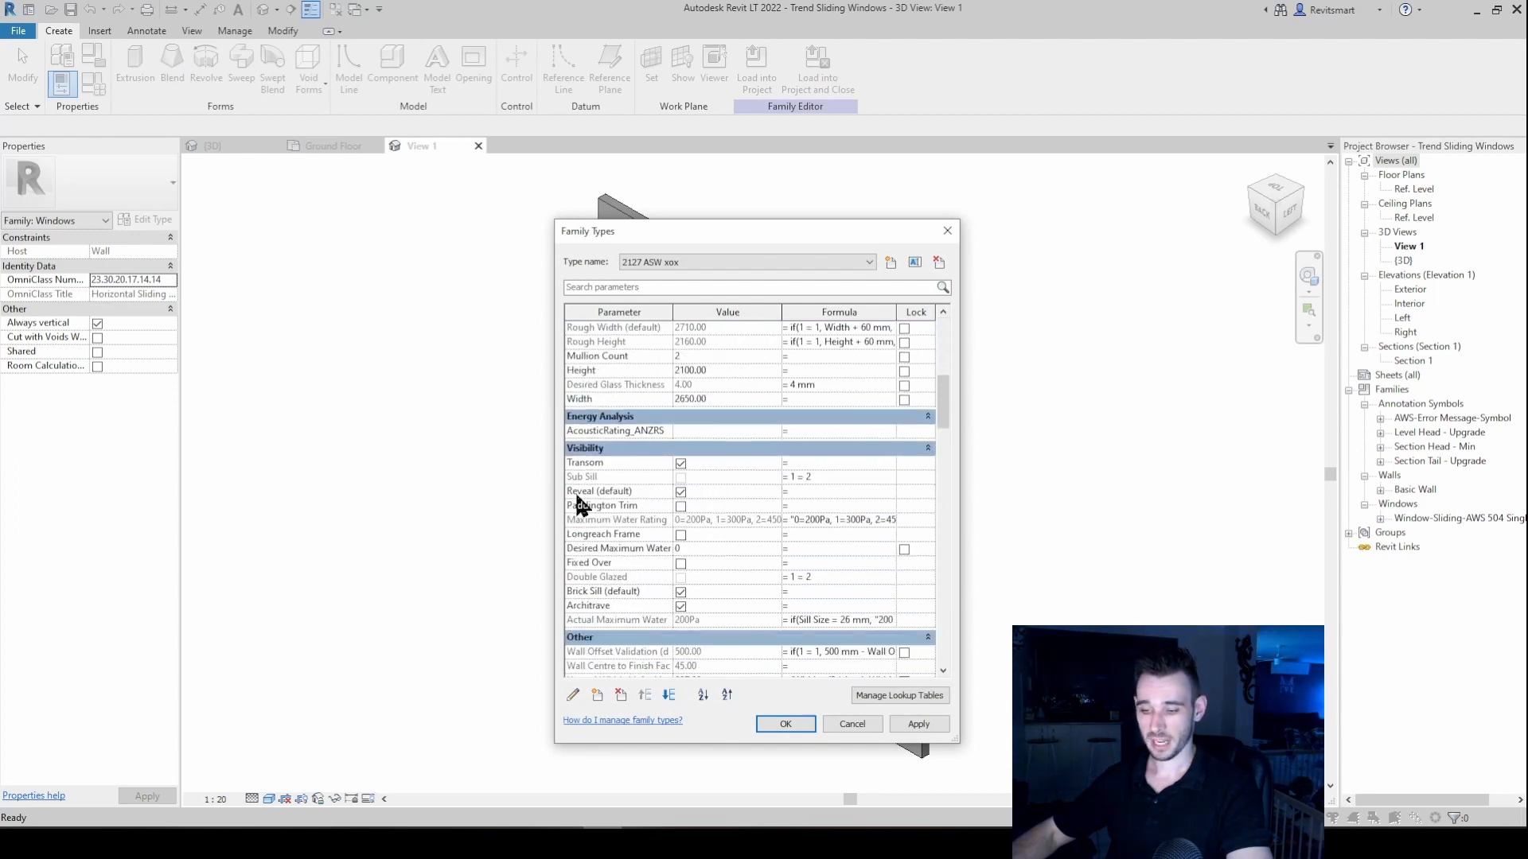
{"action": "scroll", "coordinate": [578, 504], "scroll_direction": "down", "scroll_amount": 10}
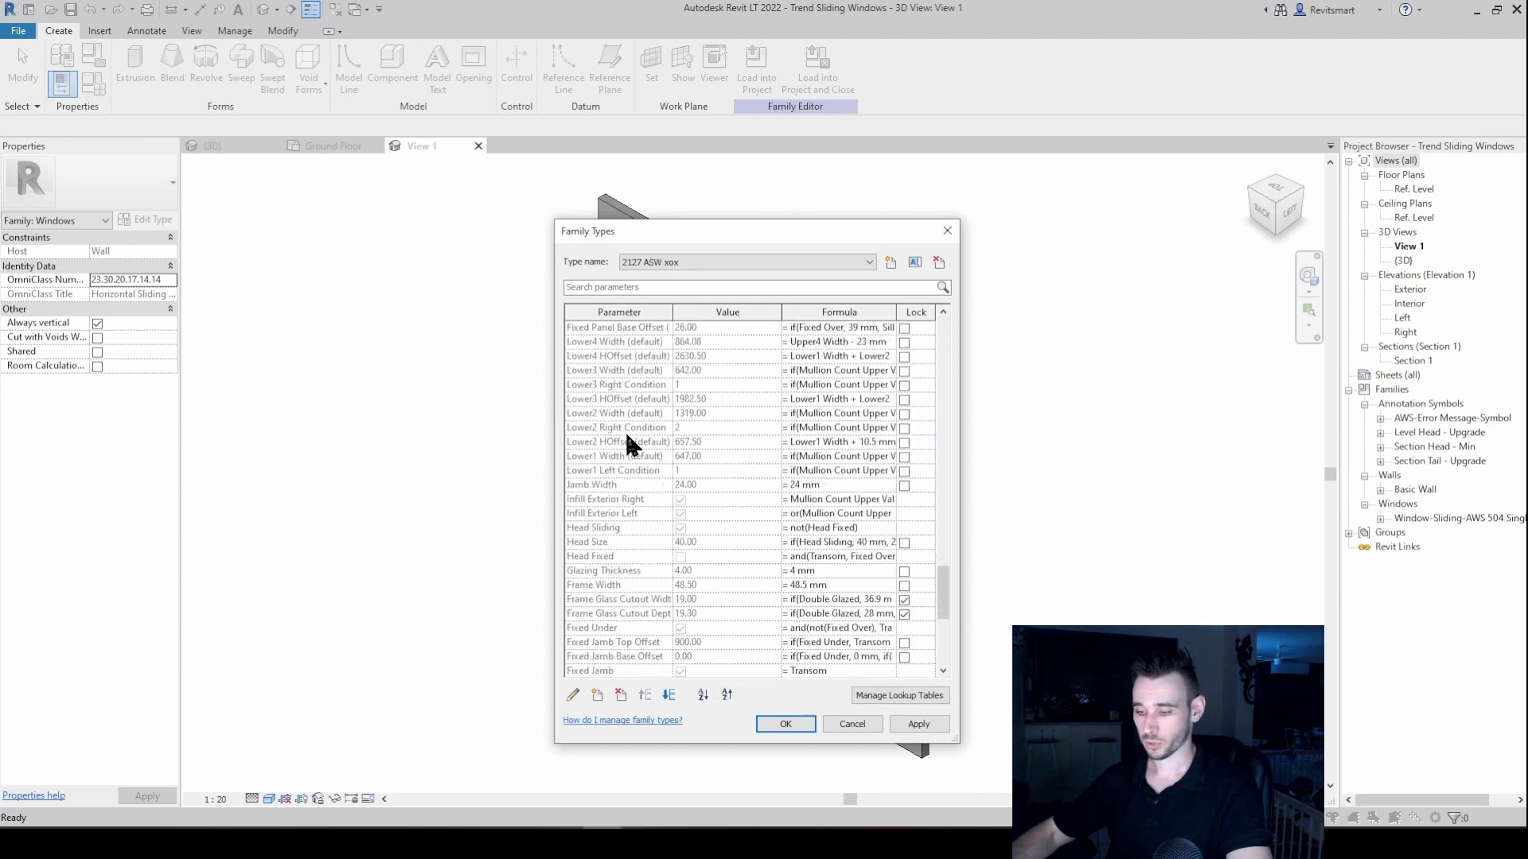
{"action": "scroll", "coordinate": [626, 436], "scroll_direction": "down", "scroll_amount": 7}
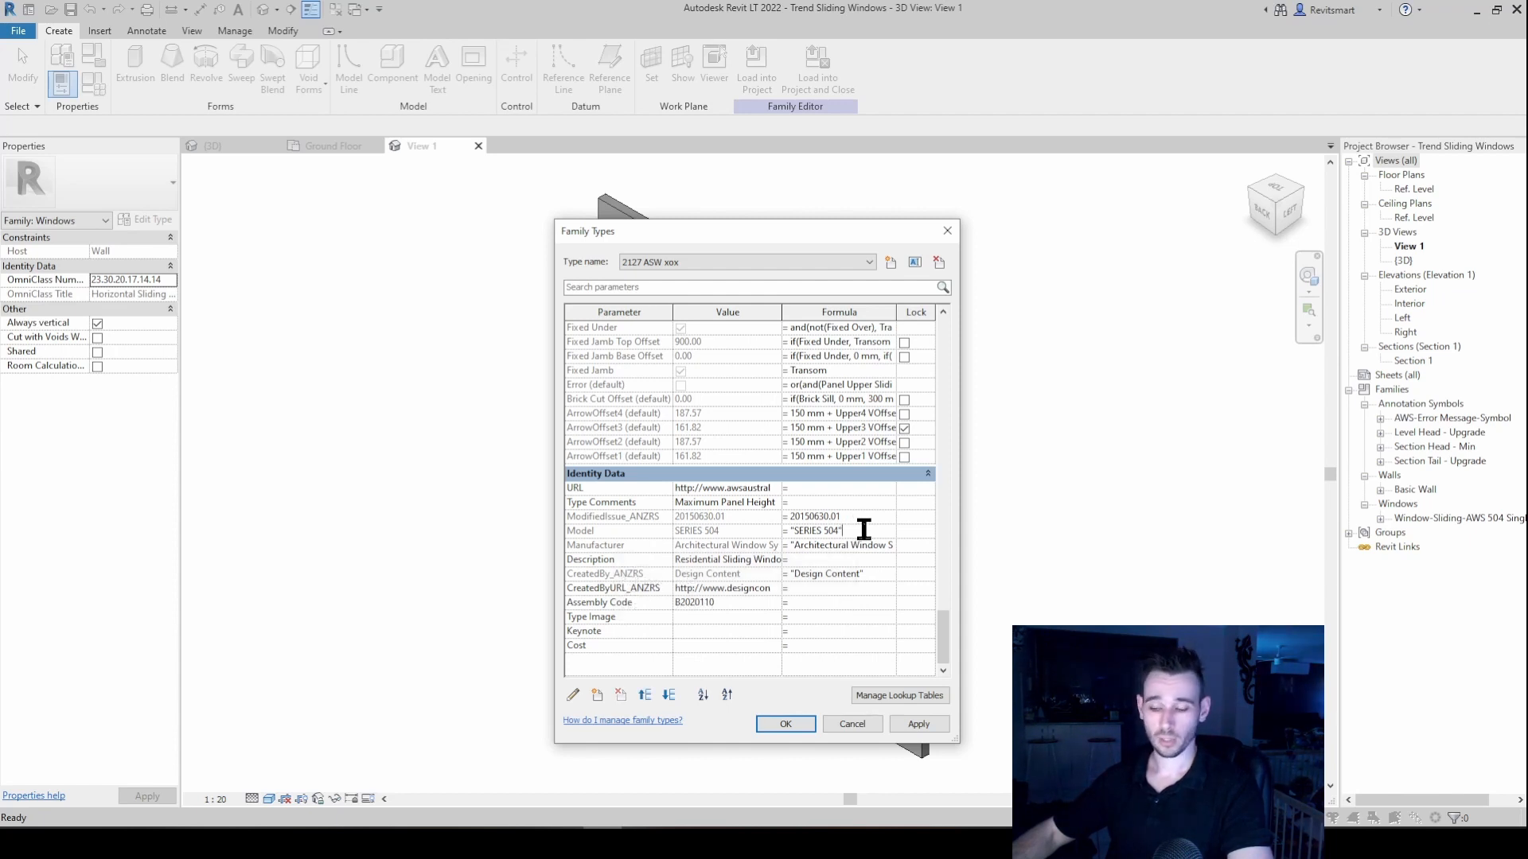
- Remove the Model parameter's formula and load the family into the project, overwriting the existing version and its parameter values
{"action": "left_click_drag", "start_coordinate": [863, 530], "coordinate": [665, 514]}
{"action": "key", "text": "BackSpace"}
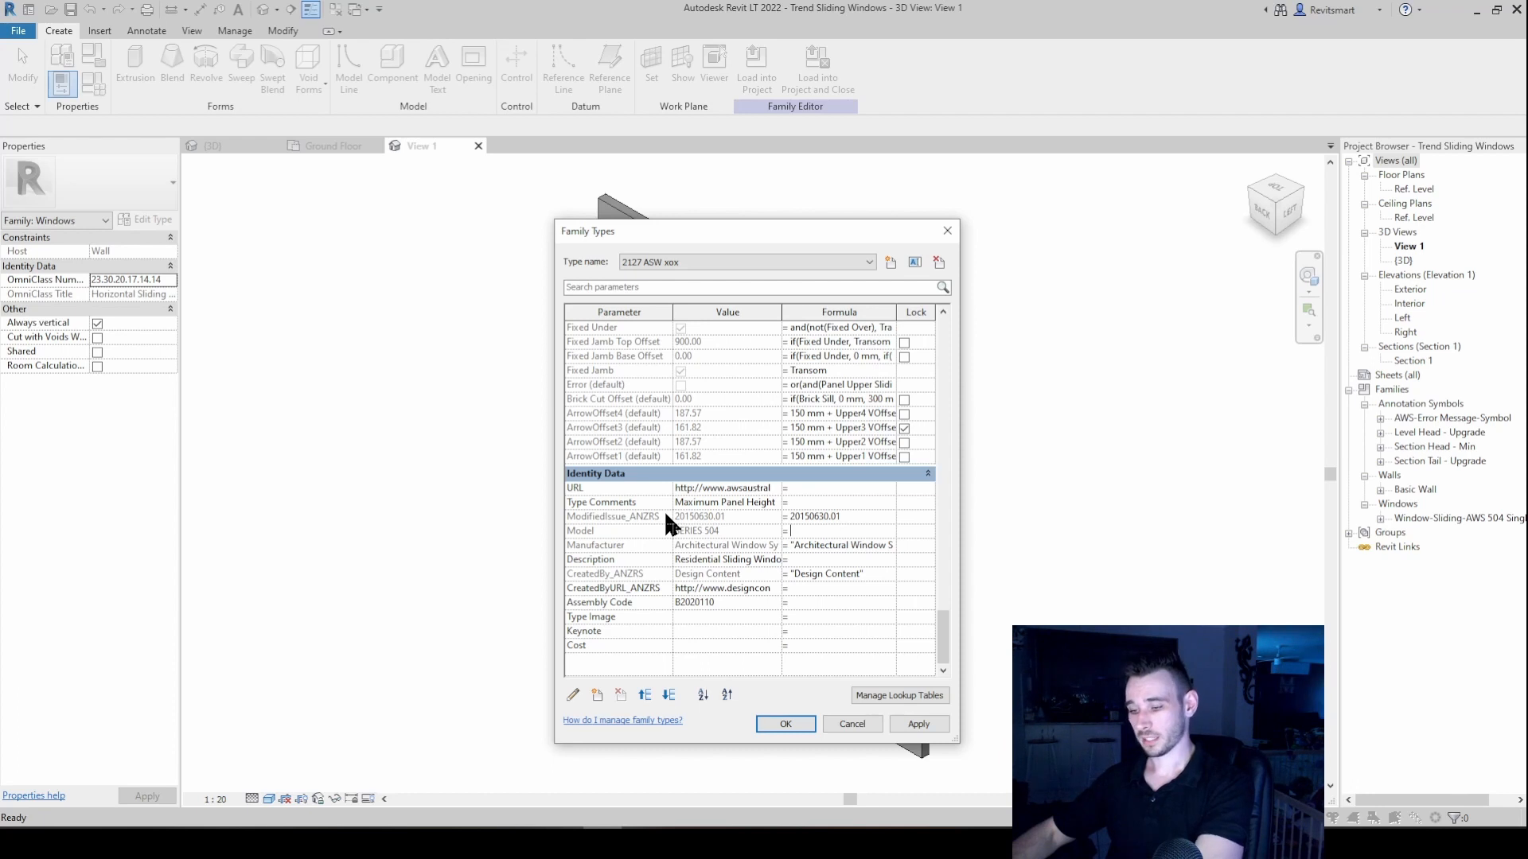
{"action": "left_click", "coordinate": [803, 486]}
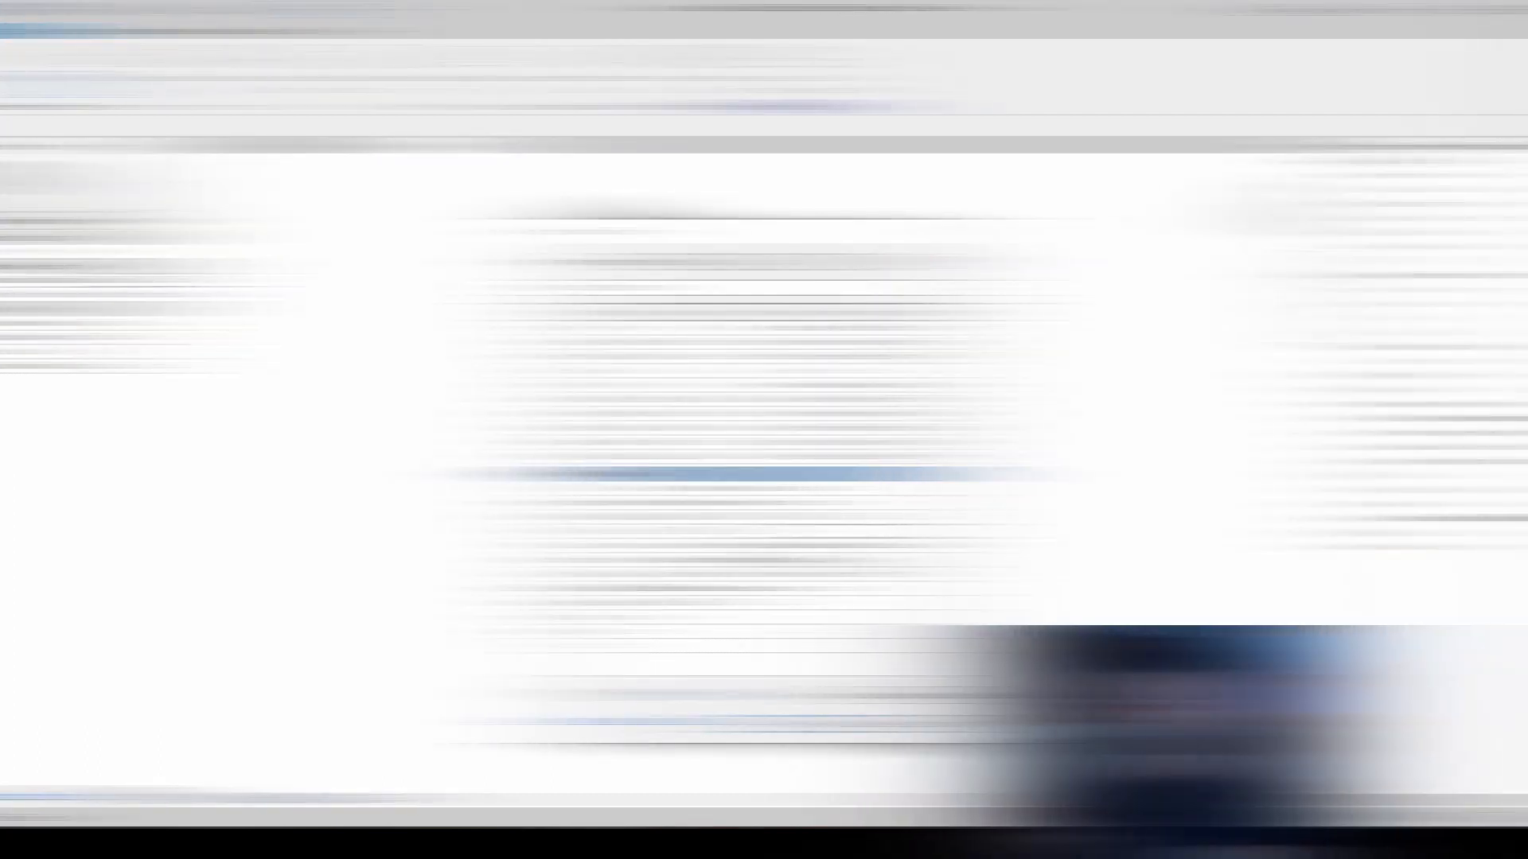
{"action": "left_click", "coordinate": [736, 533]}
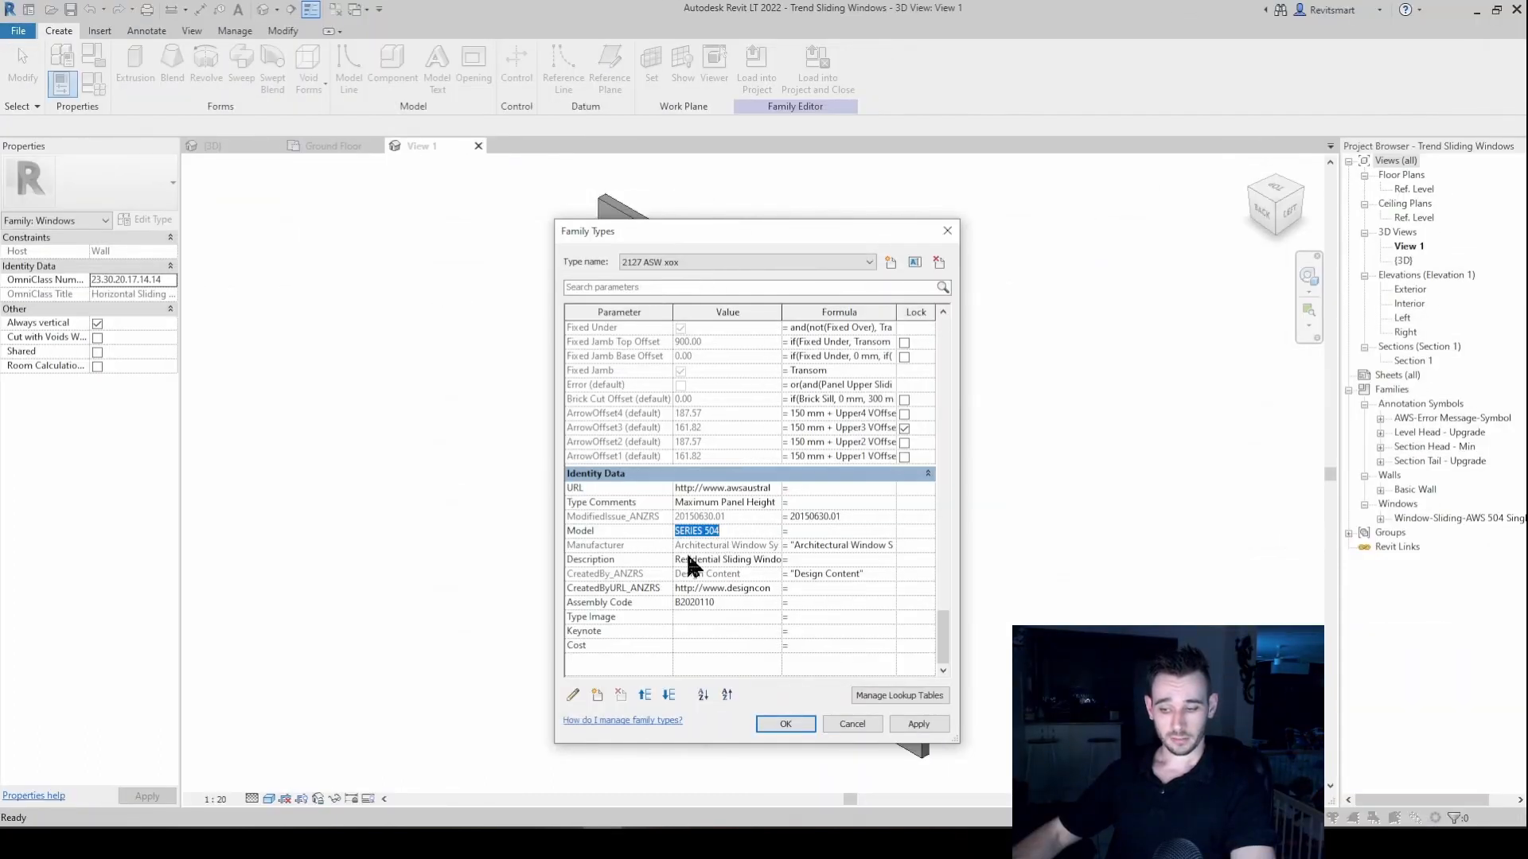
{"action": "left_click", "coordinate": [930, 721]}
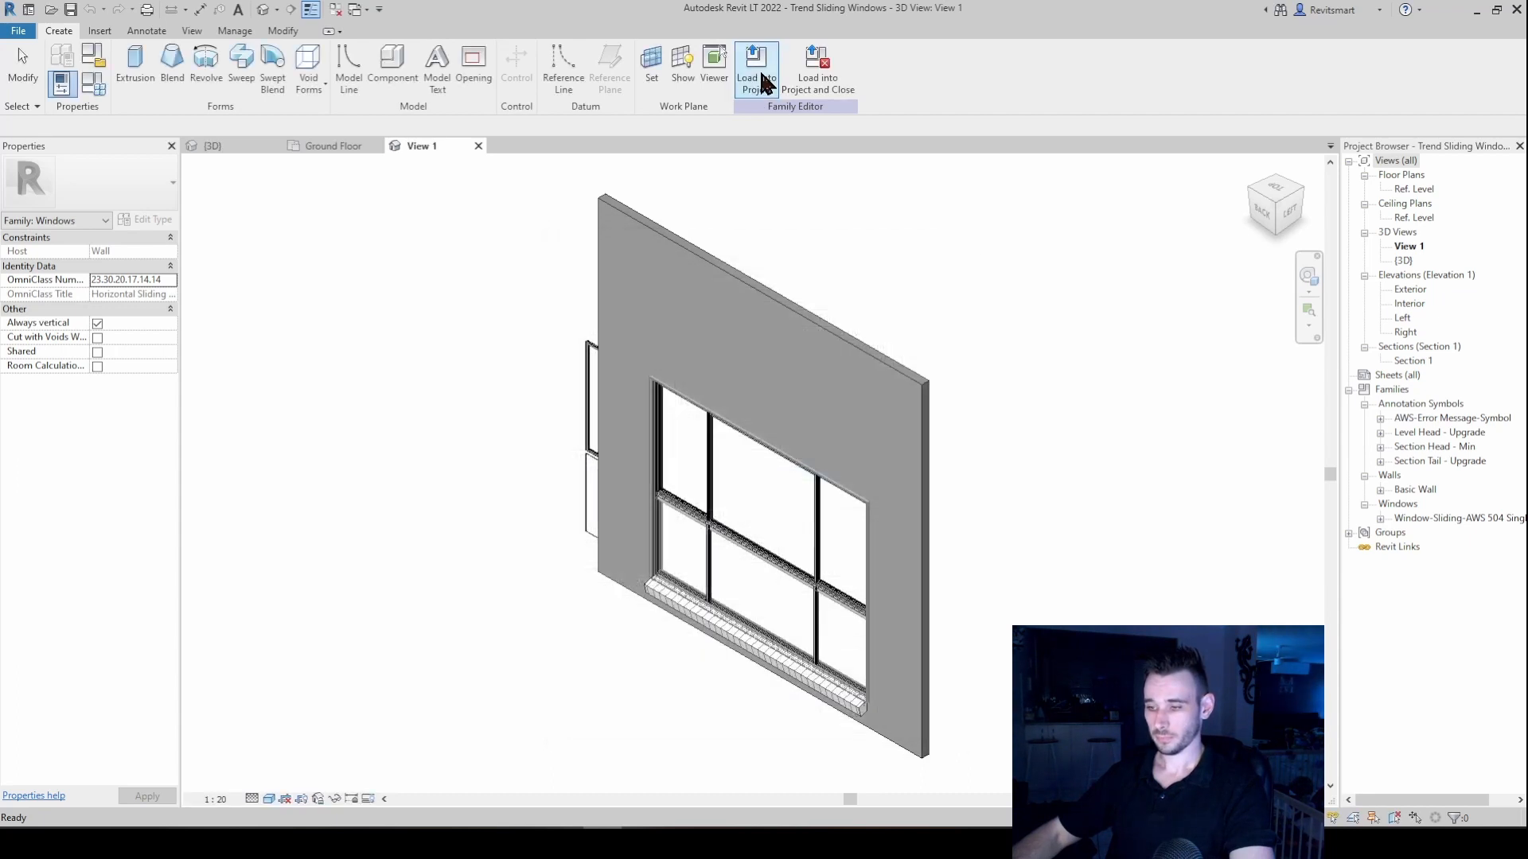
{"action": "left_click", "coordinate": [761, 70]}
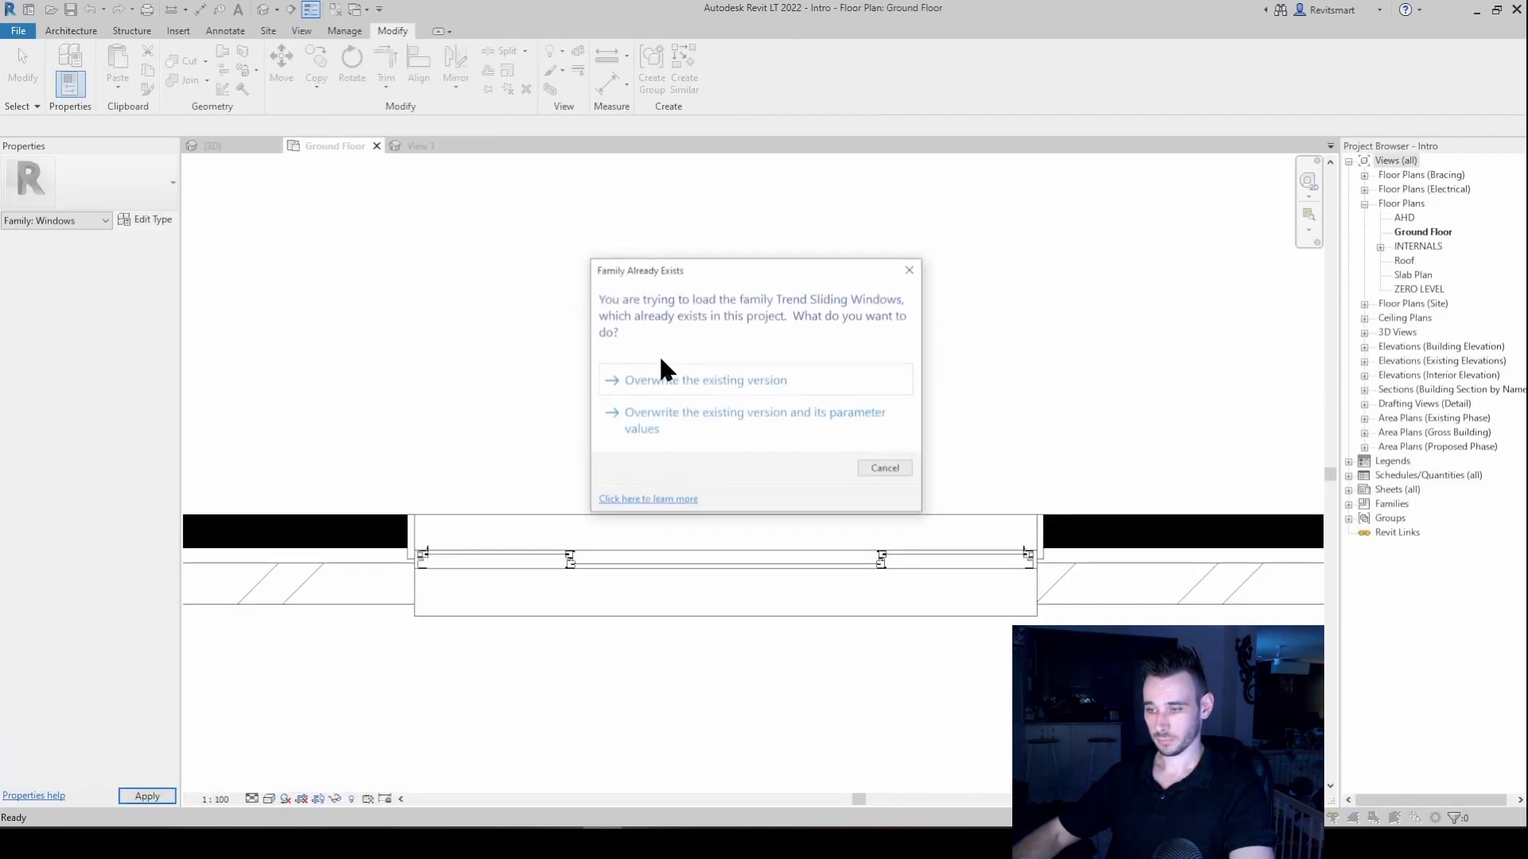
{"action": "left_click", "coordinate": [717, 417]}
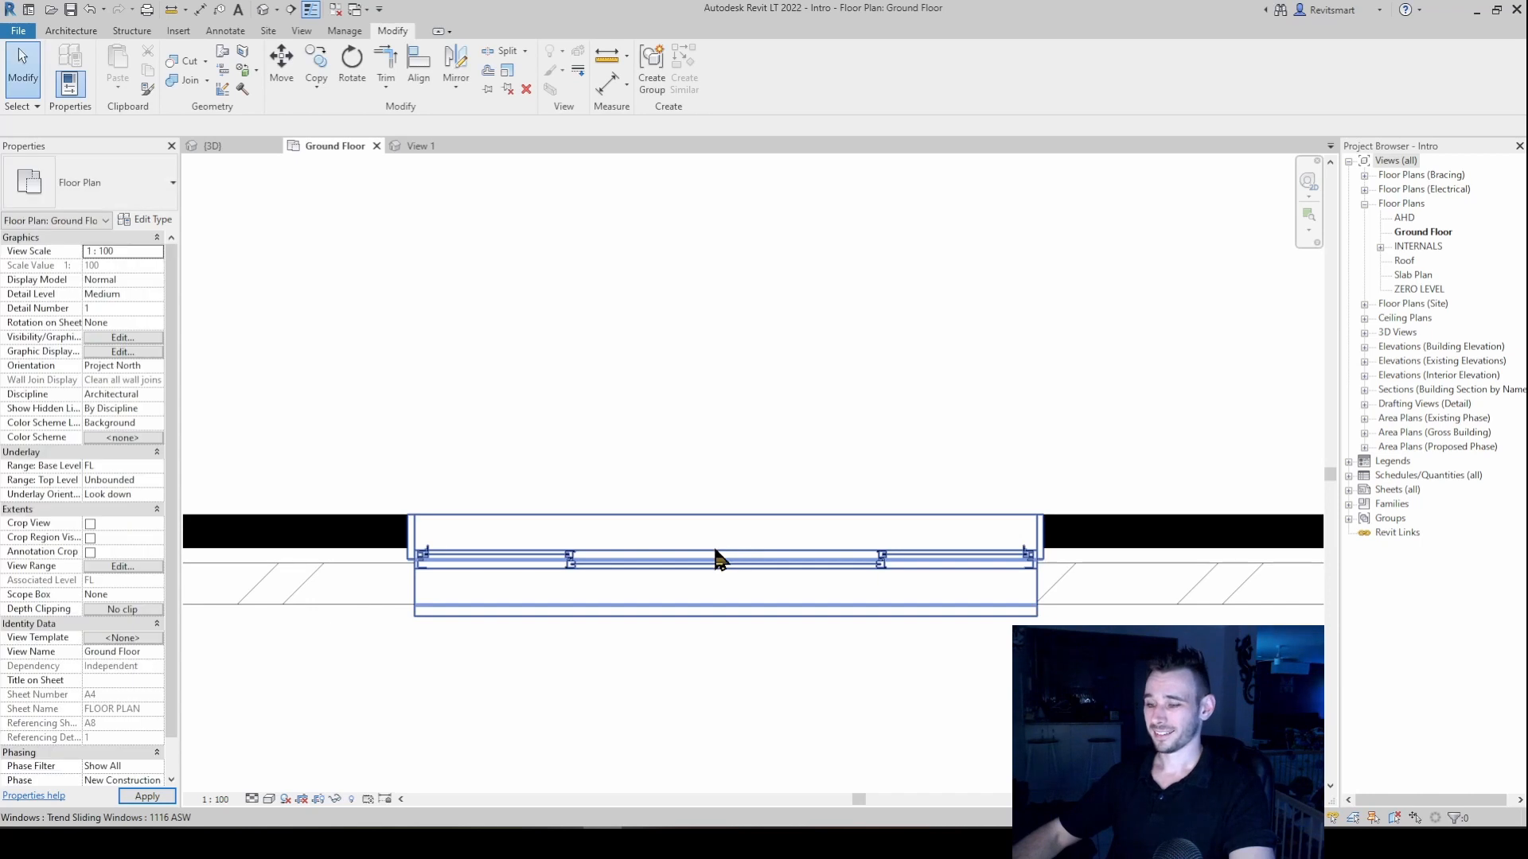
- Open the 1116 ASW window's type properties and check whether the Model value in its identity data can be edited
{"action": "left_click", "coordinate": [728, 546]}
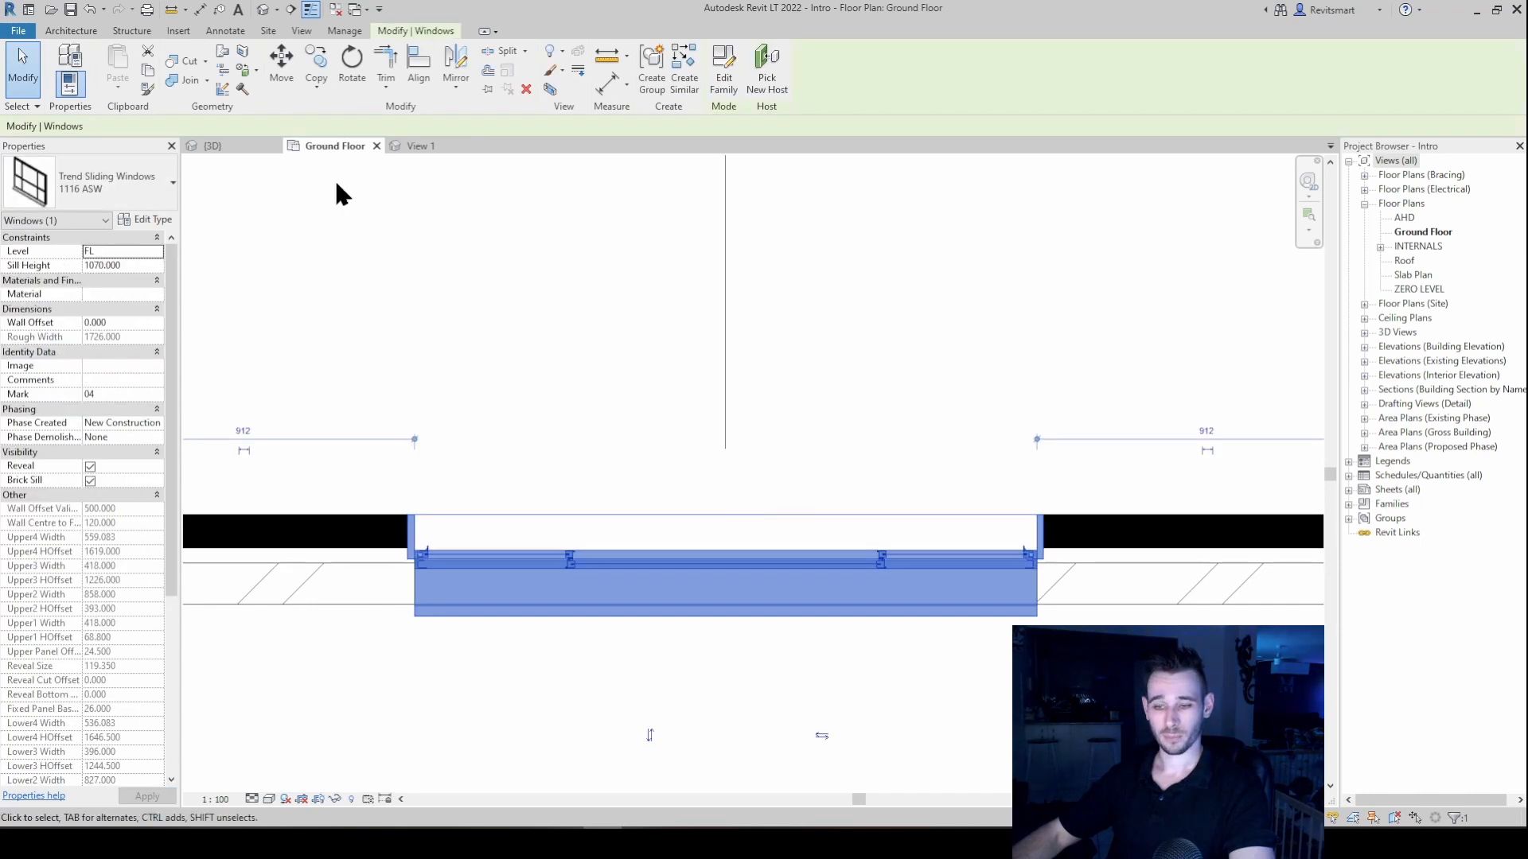
{"action": "left_click", "coordinate": [142, 220]}
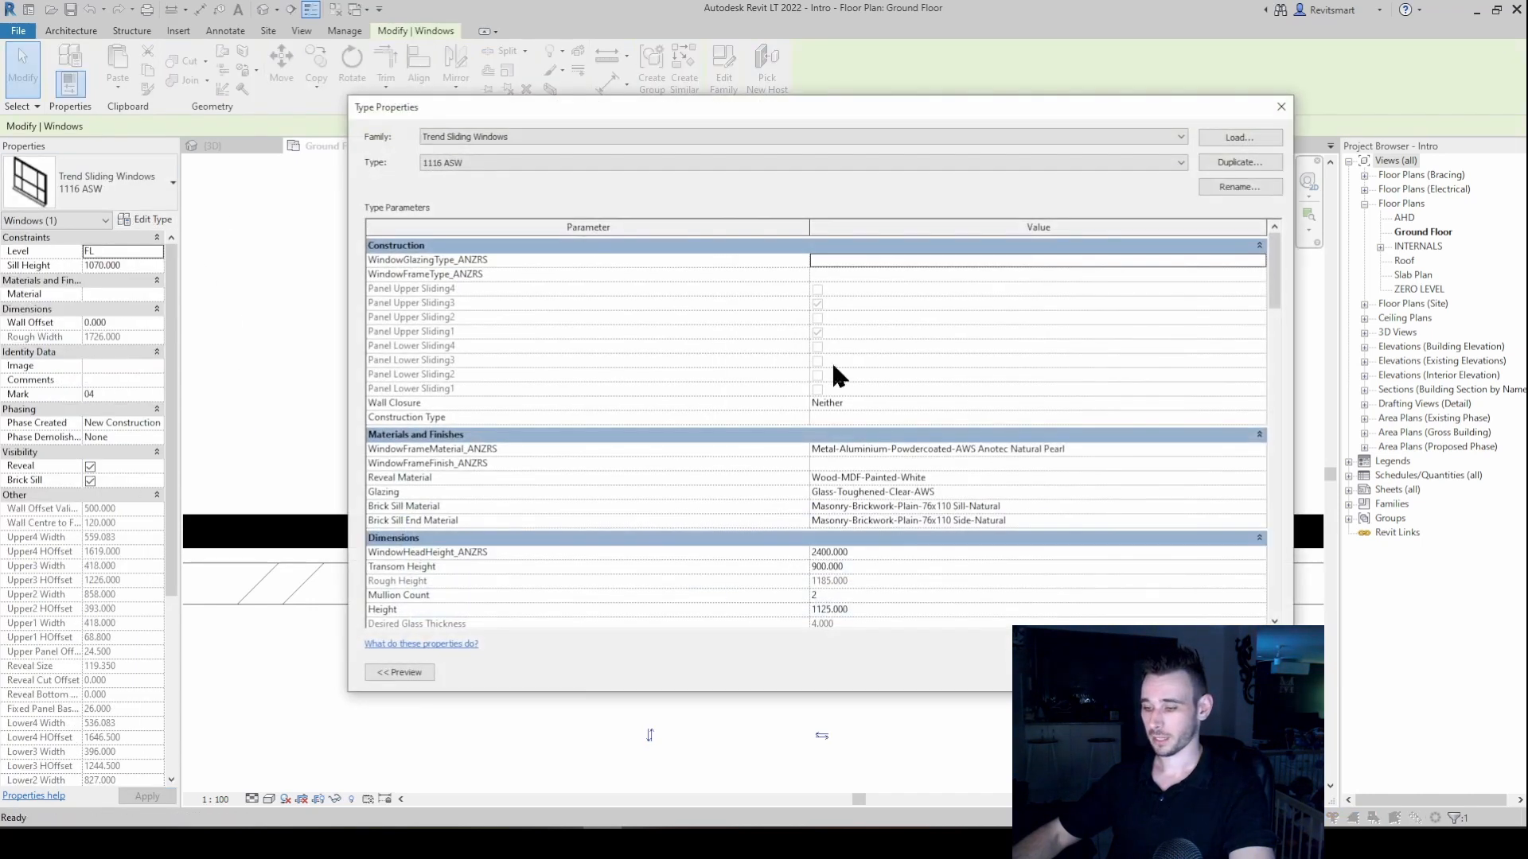
{"action": "scroll", "coordinate": [915, 396], "scroll_direction": "down", "scroll_amount": 10}
{"action": "scroll", "coordinate": [929, 409], "scroll_direction": "up", "scroll_amount": 3}
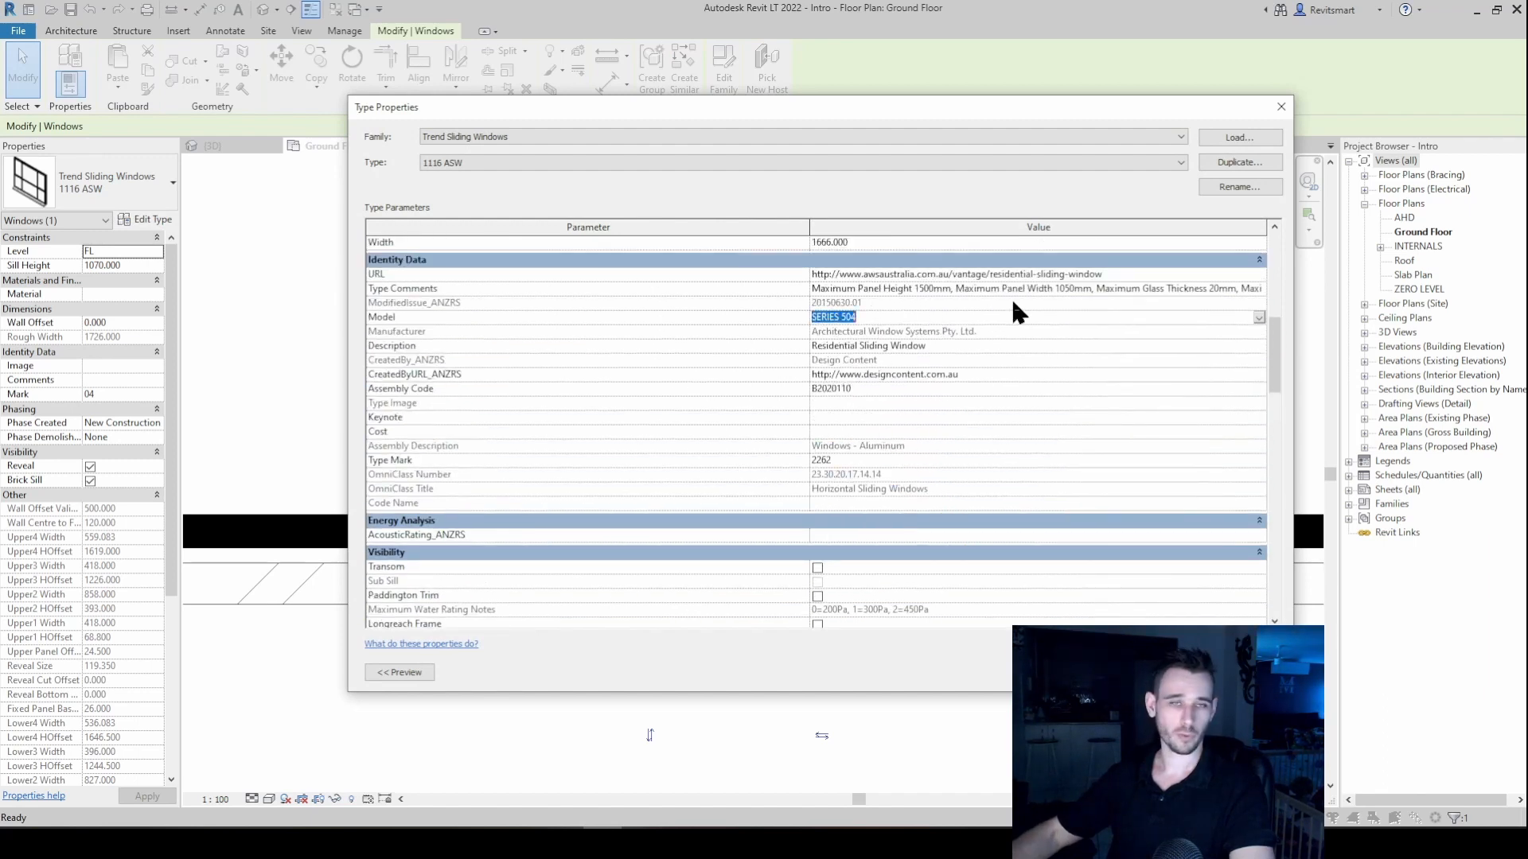
- Set the Model value in the 1116 ASW window type's identity data to "WHATEVER WE WANT"
{"action": "type", "text": "W"}
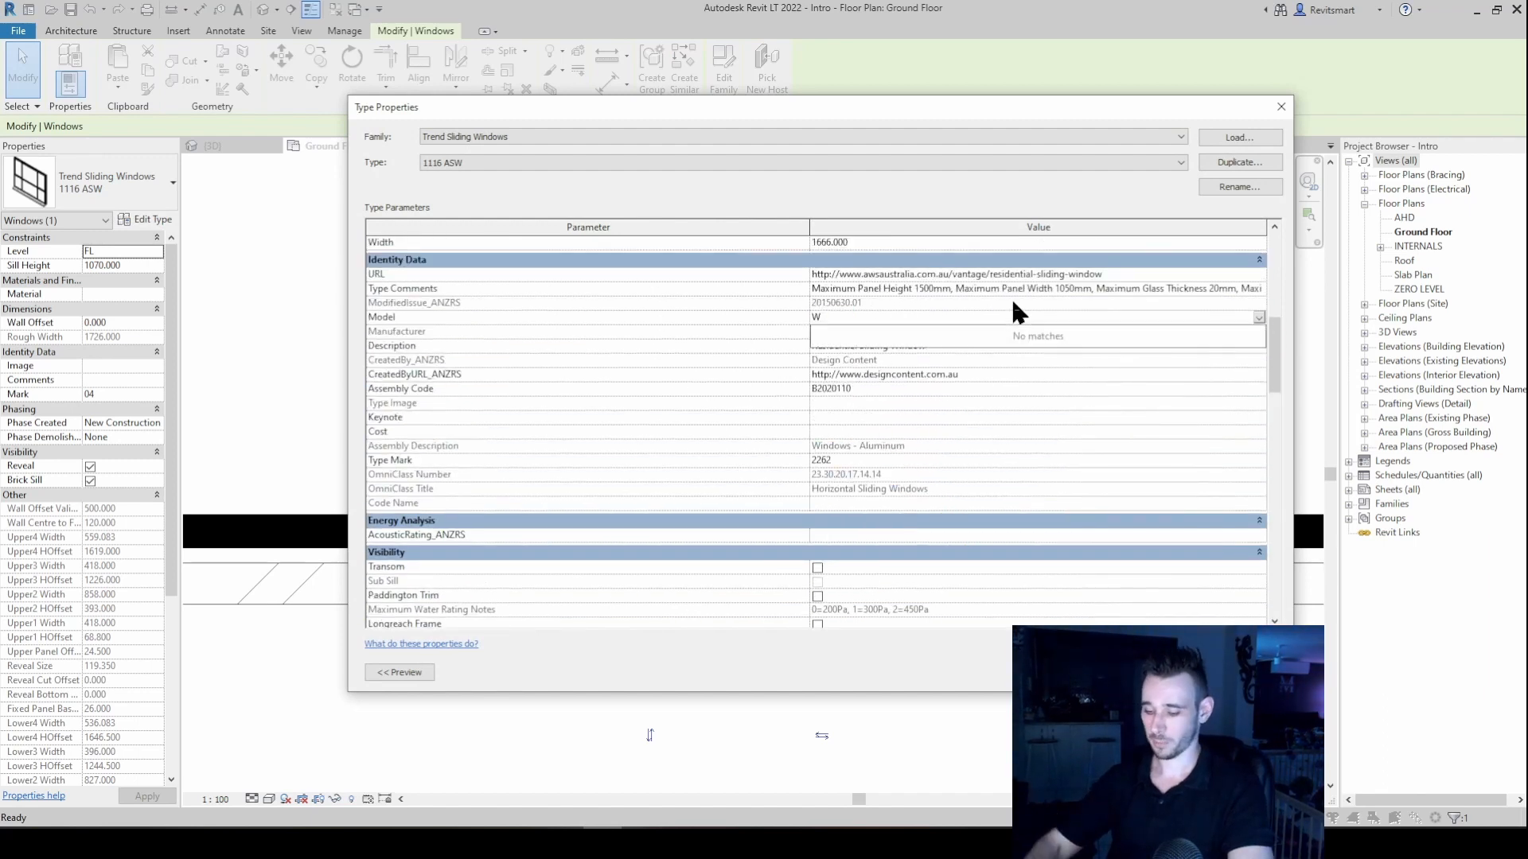
{"action": "type", "text": "HATE"}
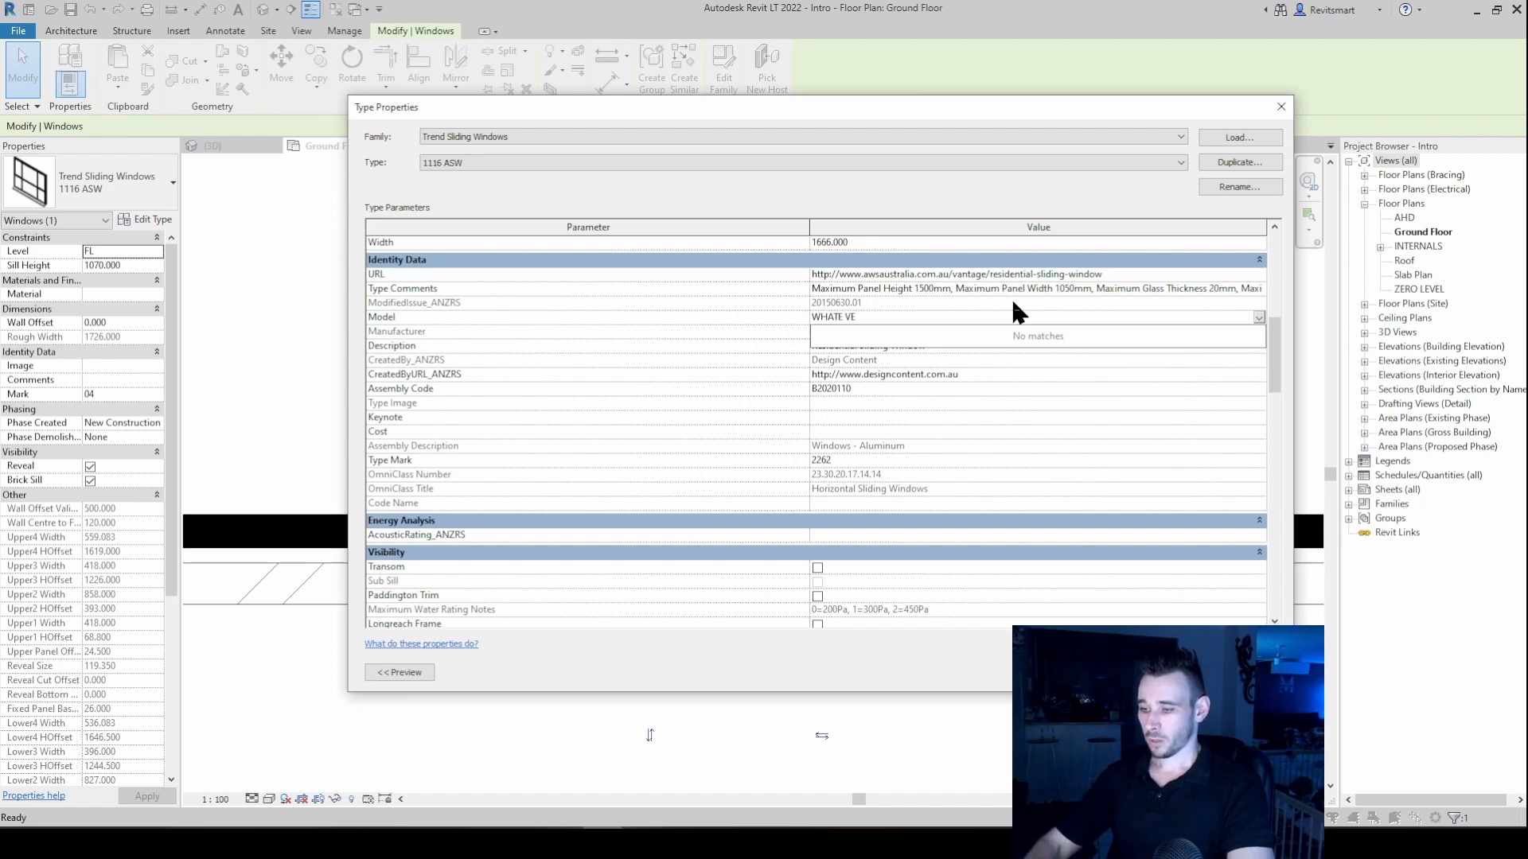
{"action": "type", "text": "VER WE WANT"}
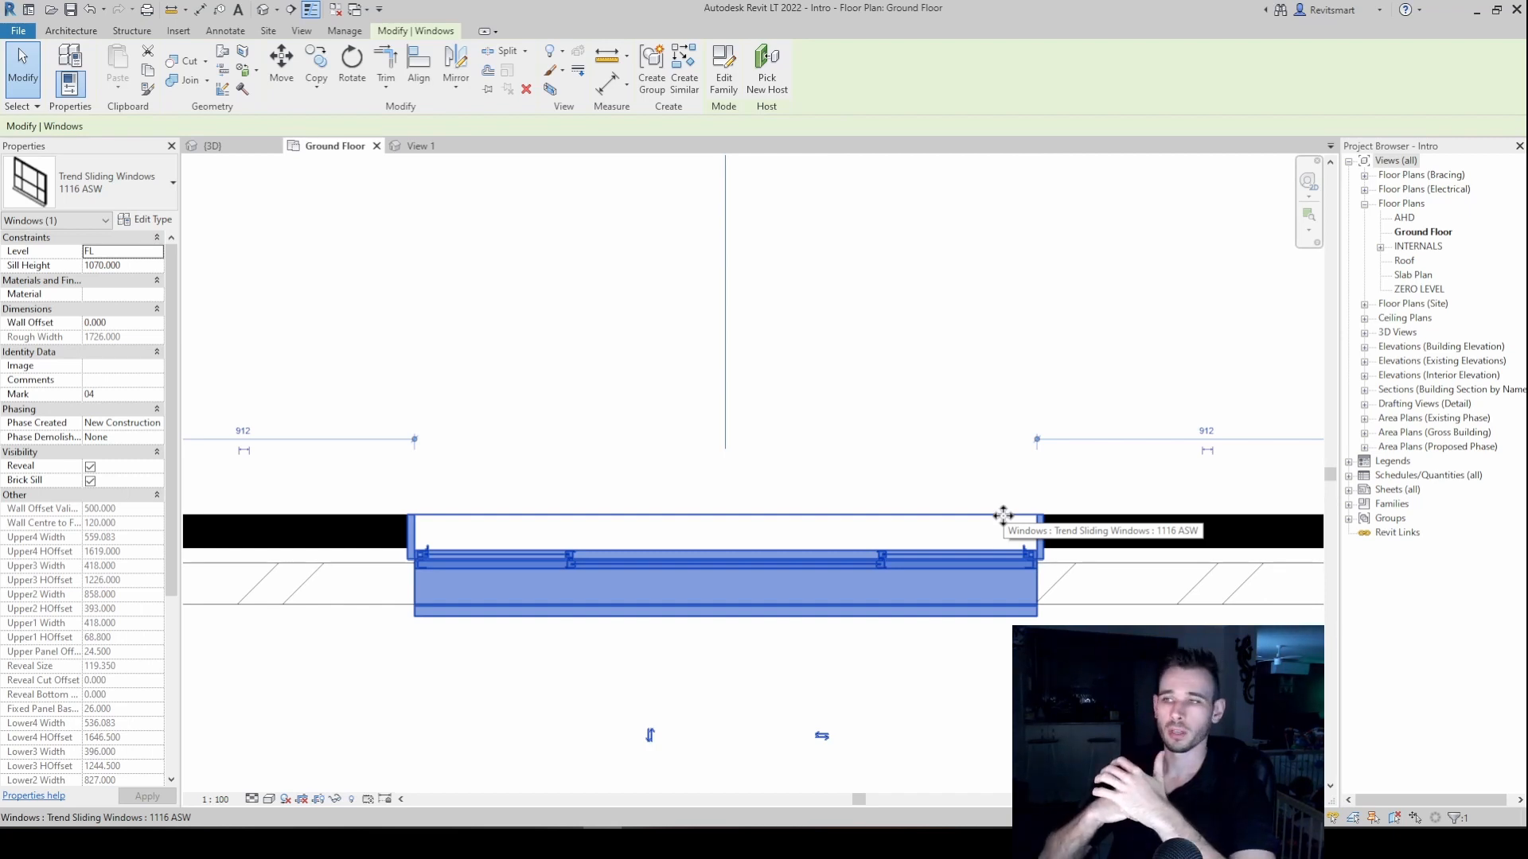
{"action": "left_click", "coordinate": [815, 204]}
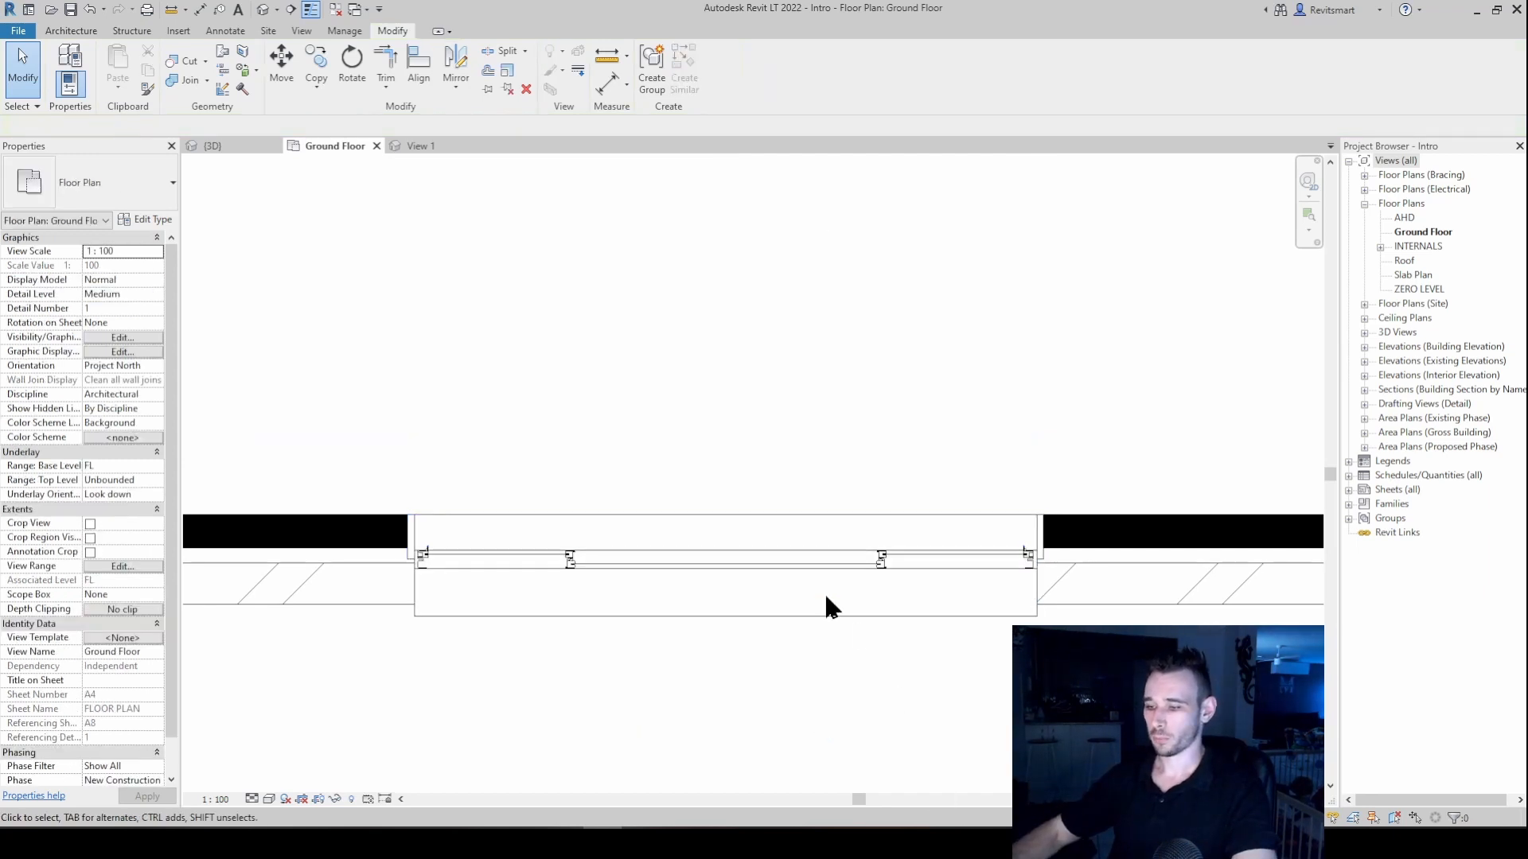
- Move the 820 single flush door along its wall until its frame sits against the face of the adjoining cross wall
{"action": "scroll", "coordinate": [825, 596], "scroll_direction": "down", "scroll_amount": 2}
{"action": "middle_click_drag", "start_coordinate": [796, 501], "coordinate": [904, 716]}
{"action": "scroll", "coordinate": [904, 701], "scroll_direction": "down", "scroll_amount": 1}
{"action": "middle_click_drag", "start_coordinate": [740, 335], "coordinate": [967, 603]}
{"action": "scroll", "coordinate": [946, 608], "scroll_direction": "down", "scroll_amount": 1}
{"action": "scroll", "coordinate": [732, 350], "scroll_direction": "up", "scroll_amount": 2}
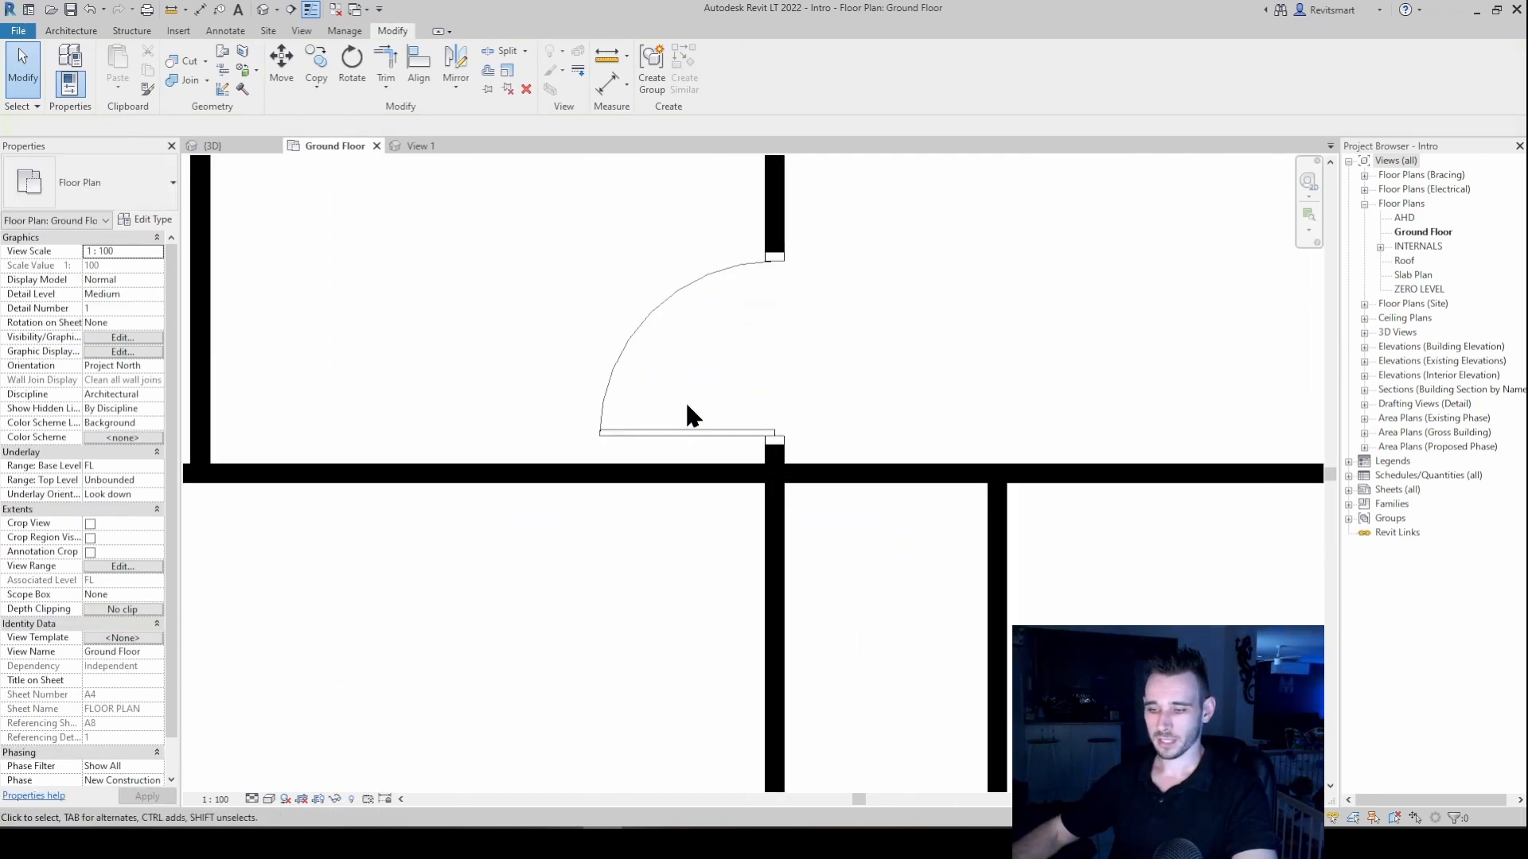
{"action": "left_click", "coordinate": [686, 426]}
{"action": "scroll", "coordinate": [787, 447], "scroll_direction": "up", "scroll_amount": 3}
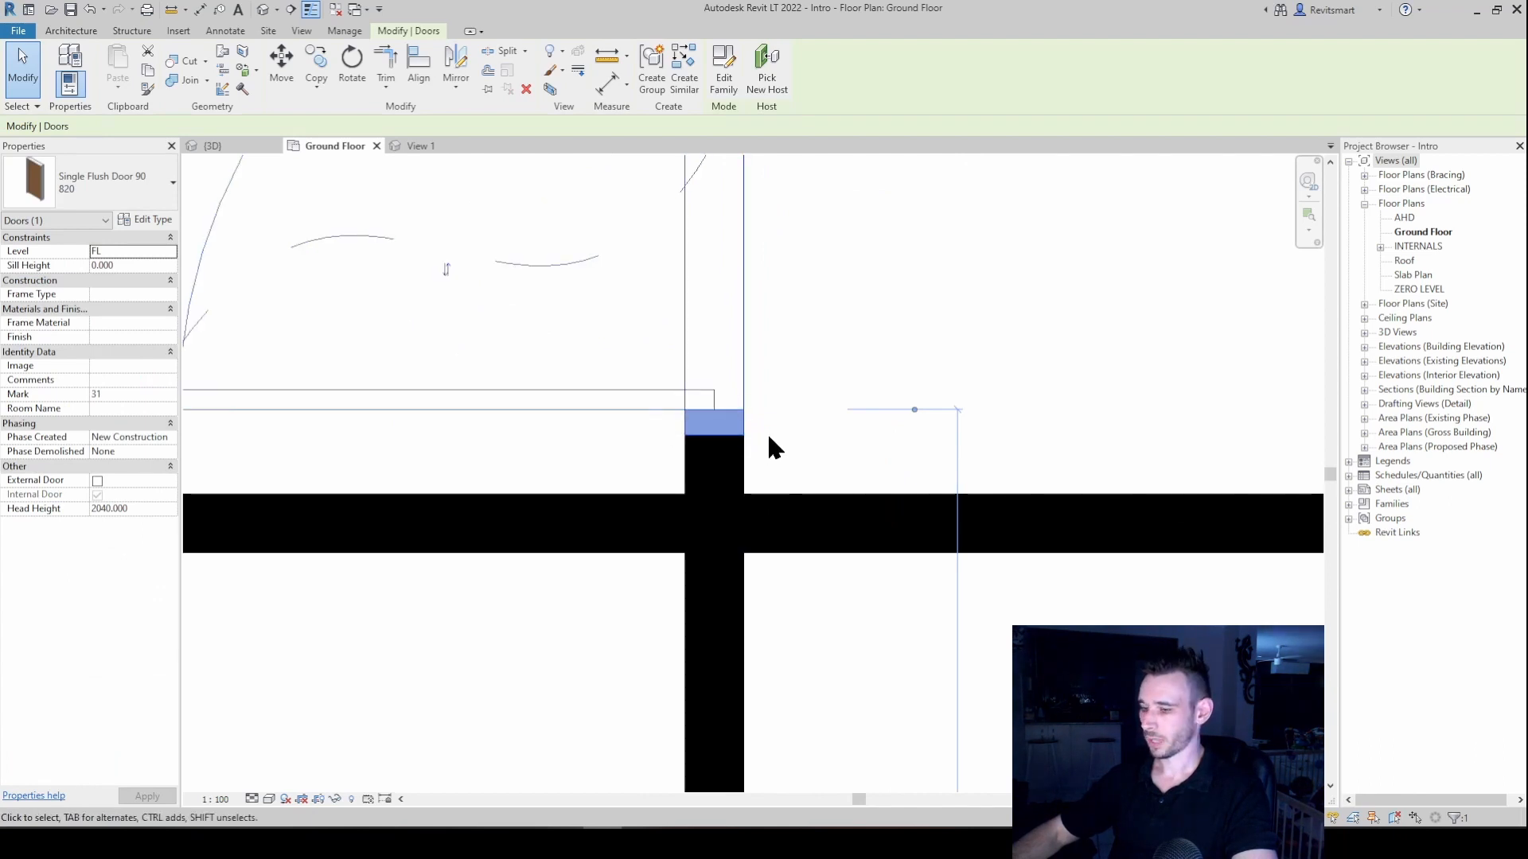
{"action": "scroll", "coordinate": [776, 477], "scroll_direction": "down", "scroll_amount": 1}
{"action": "scroll", "coordinate": [817, 618], "scroll_direction": "down", "scroll_amount": 2}
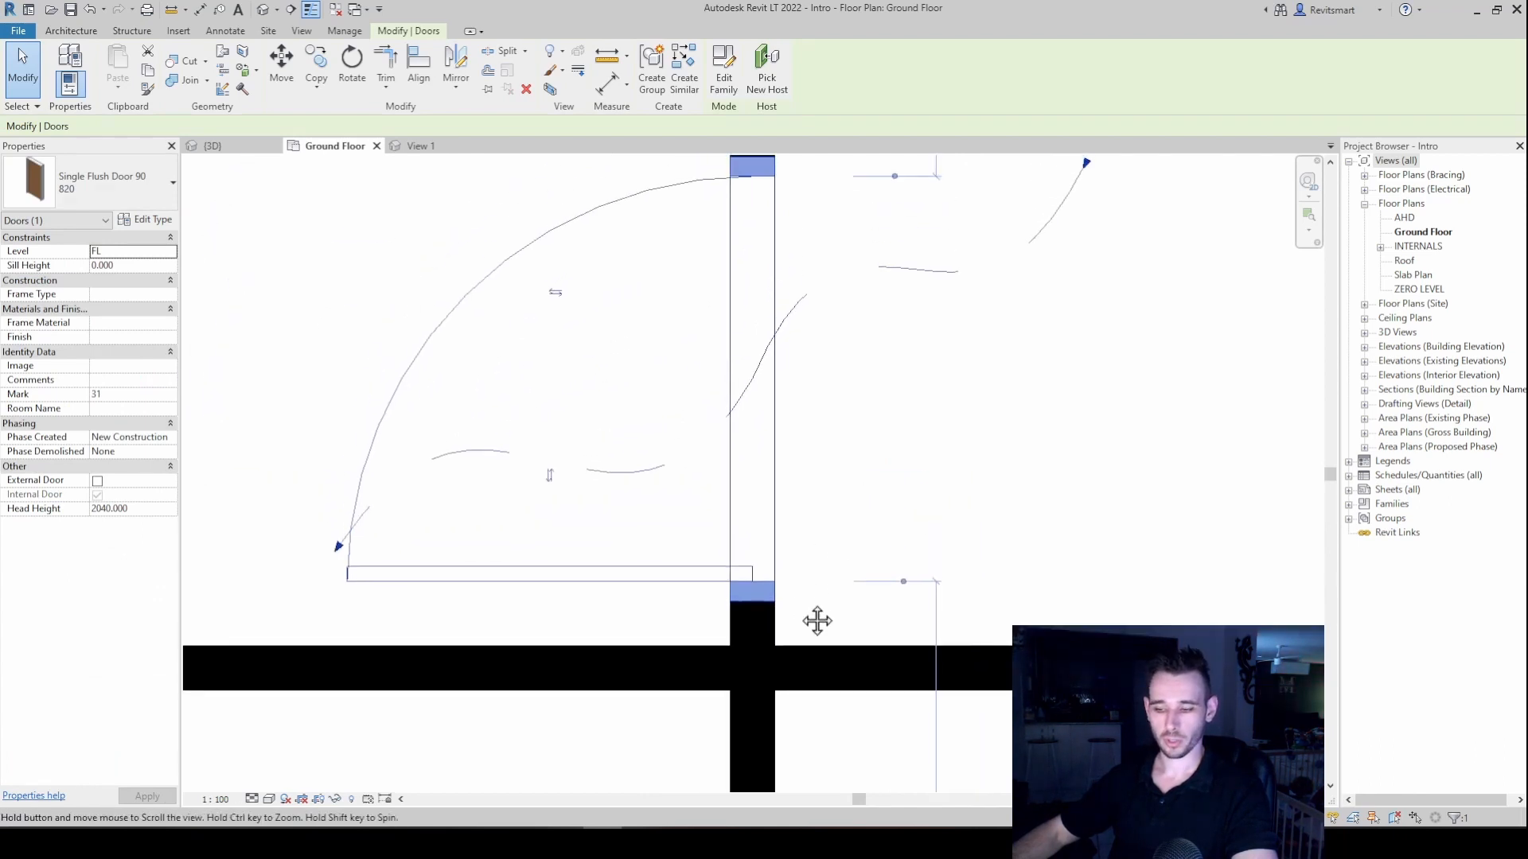
{"action": "scroll", "coordinate": [740, 582], "scroll_direction": "up", "scroll_amount": 1}
{"action": "left_click_drag", "start_coordinate": [737, 597], "coordinate": [733, 623]}
{"action": "scroll", "coordinate": [822, 649], "scroll_direction": "up", "scroll_amount": 5}
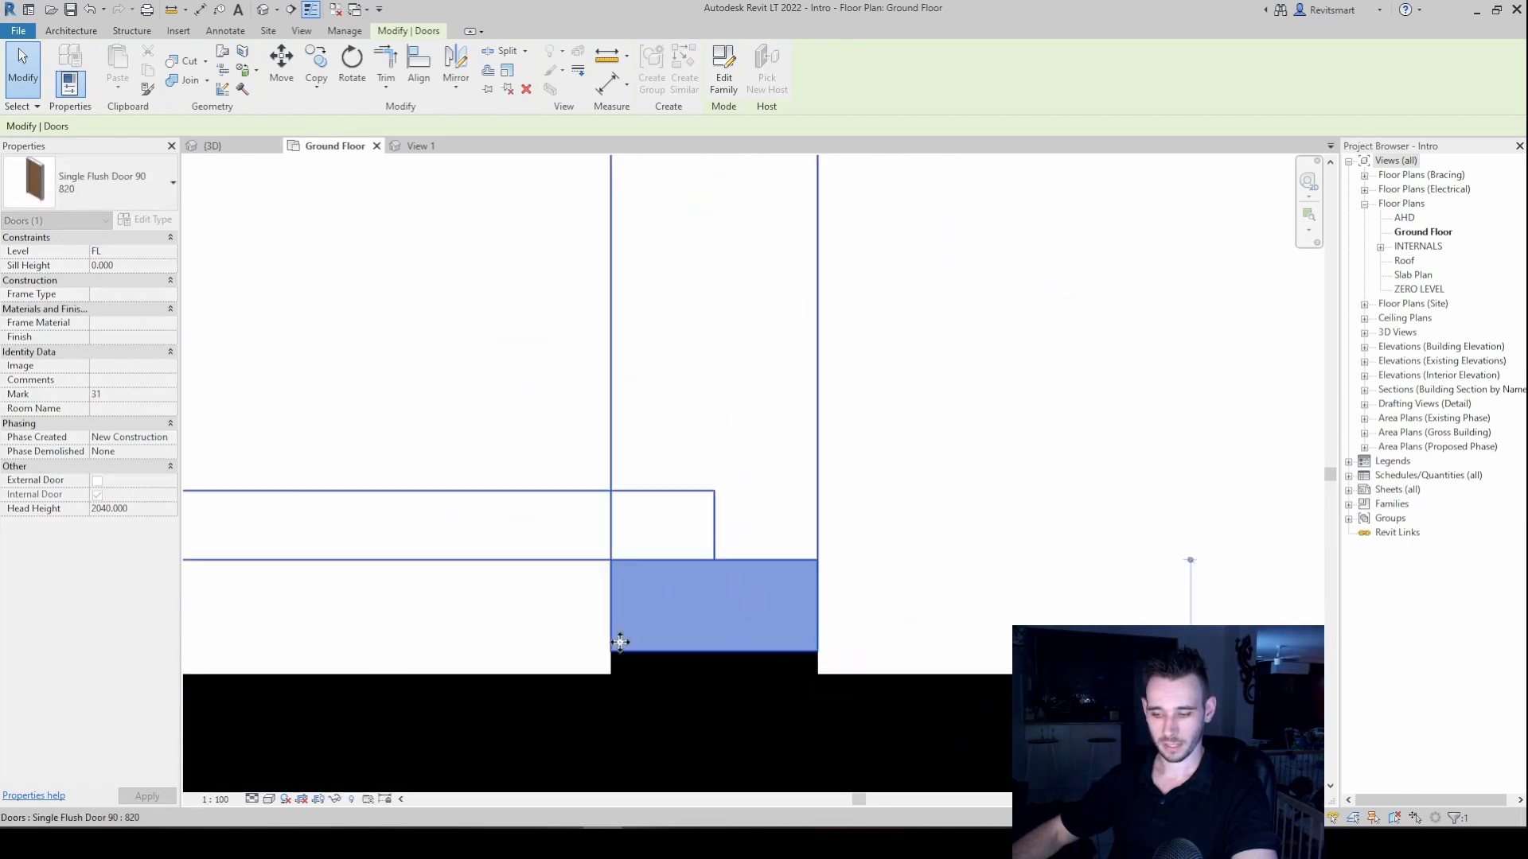
{"action": "mouse_move", "coordinate": [647, 652]}
{"action": "left_mouse_down"}
{"action": "mouse_move", "coordinate": [645, 696]}
{"action": "mouse_move", "coordinate": [647, 674]}
{"action": "left_mouse_up"}
{"action": "scroll", "coordinate": [751, 613], "scroll_direction": "down", "scroll_amount": 5}
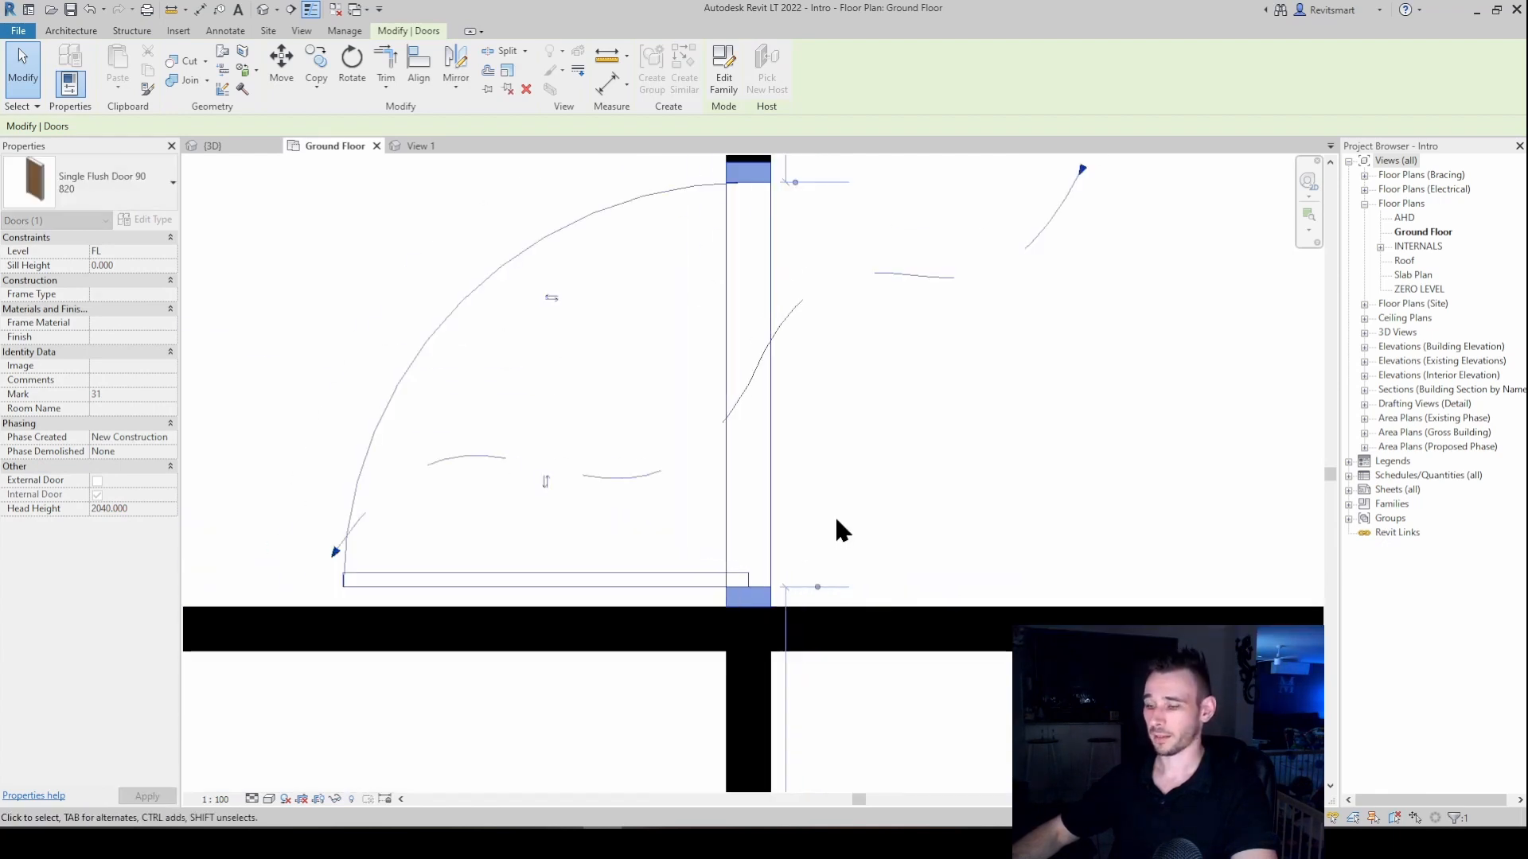
{"action": "scroll", "coordinate": [850, 493], "scroll_direction": "down", "scroll_amount": 5}
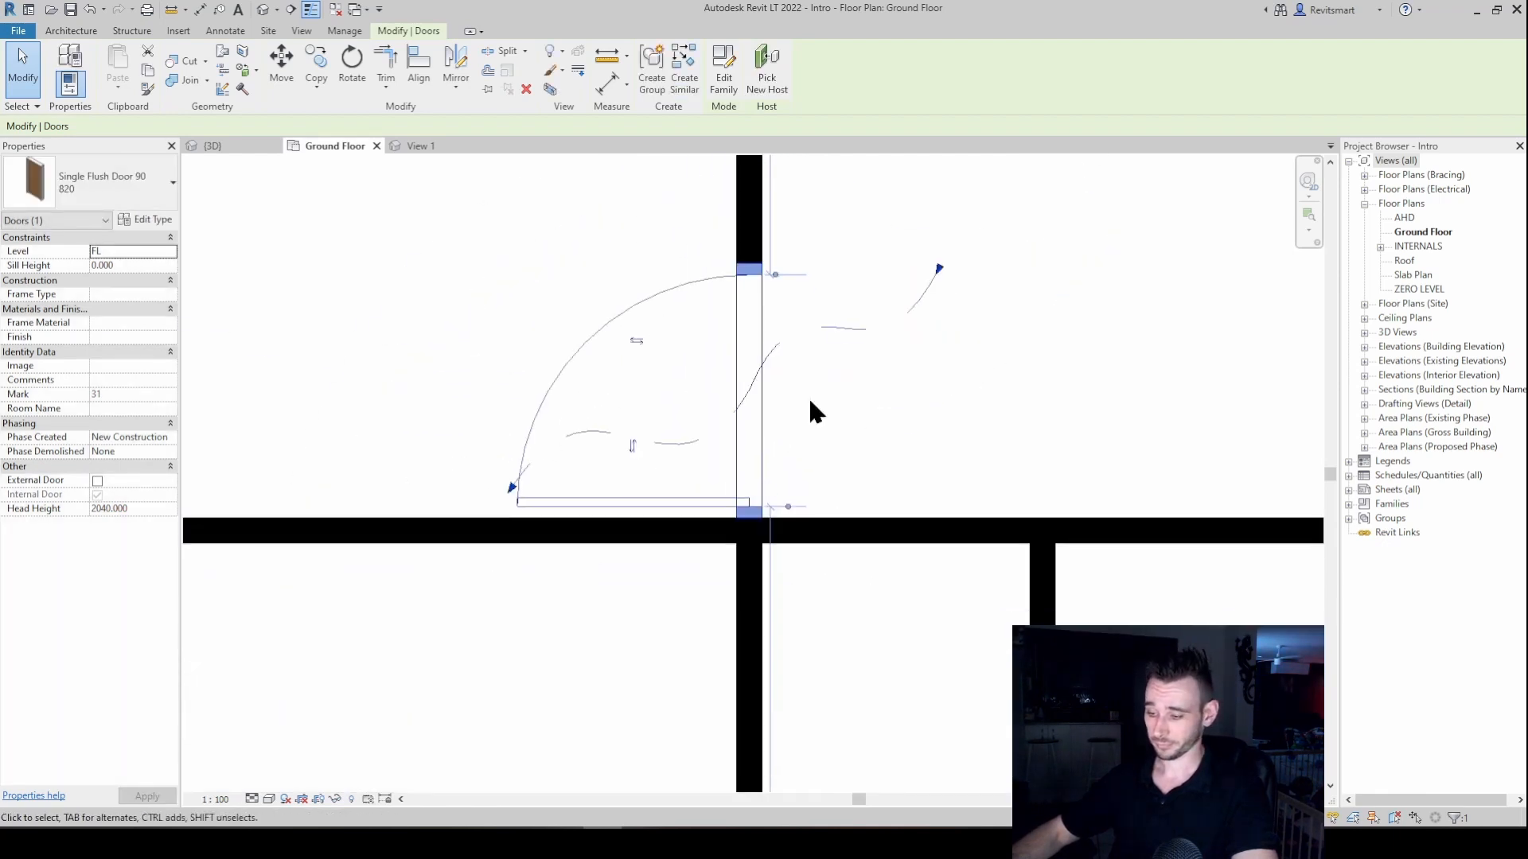
{"action": "key", "text": "Escape"}
- Set the head height of the 1116 ASW sliding window in the lower exterior wall to 2150
{"action": "middle_click_drag", "start_coordinate": [808, 396], "coordinate": [1032, 531]}
{"action": "scroll", "coordinate": [1066, 561], "scroll_direction": "down", "scroll_amount": 2}
{"action": "middle_click_drag", "start_coordinate": [1146, 633], "coordinate": [781, 285]}
{"action": "scroll", "coordinate": [782, 285], "scroll_direction": "down", "scroll_amount": 1}
{"action": "left_click", "coordinate": [814, 575]}
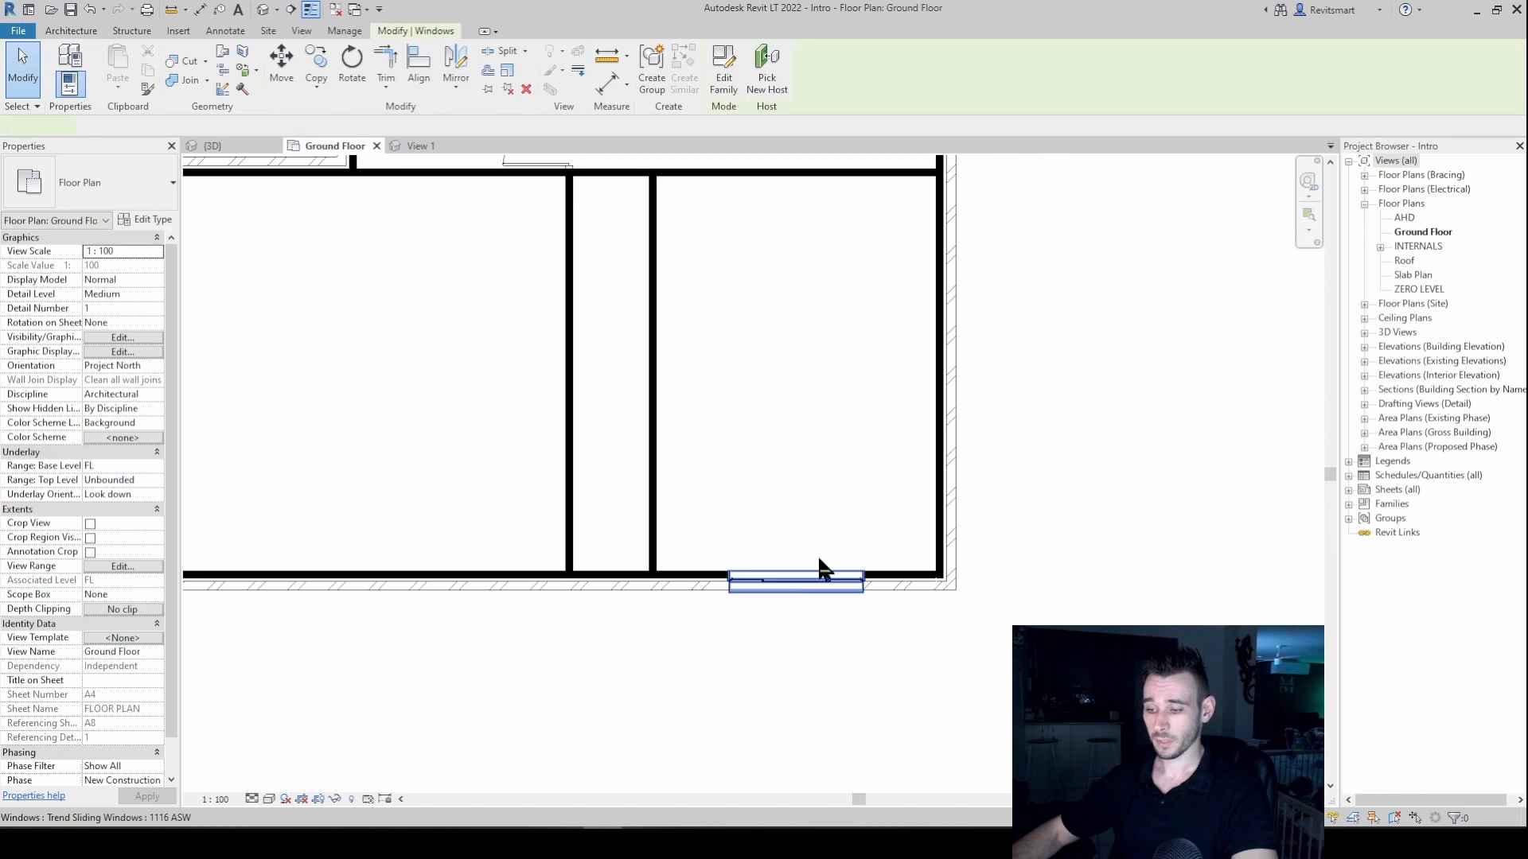
{"action": "scroll", "coordinate": [821, 562], "scroll_direction": "up", "scroll_amount": 3}
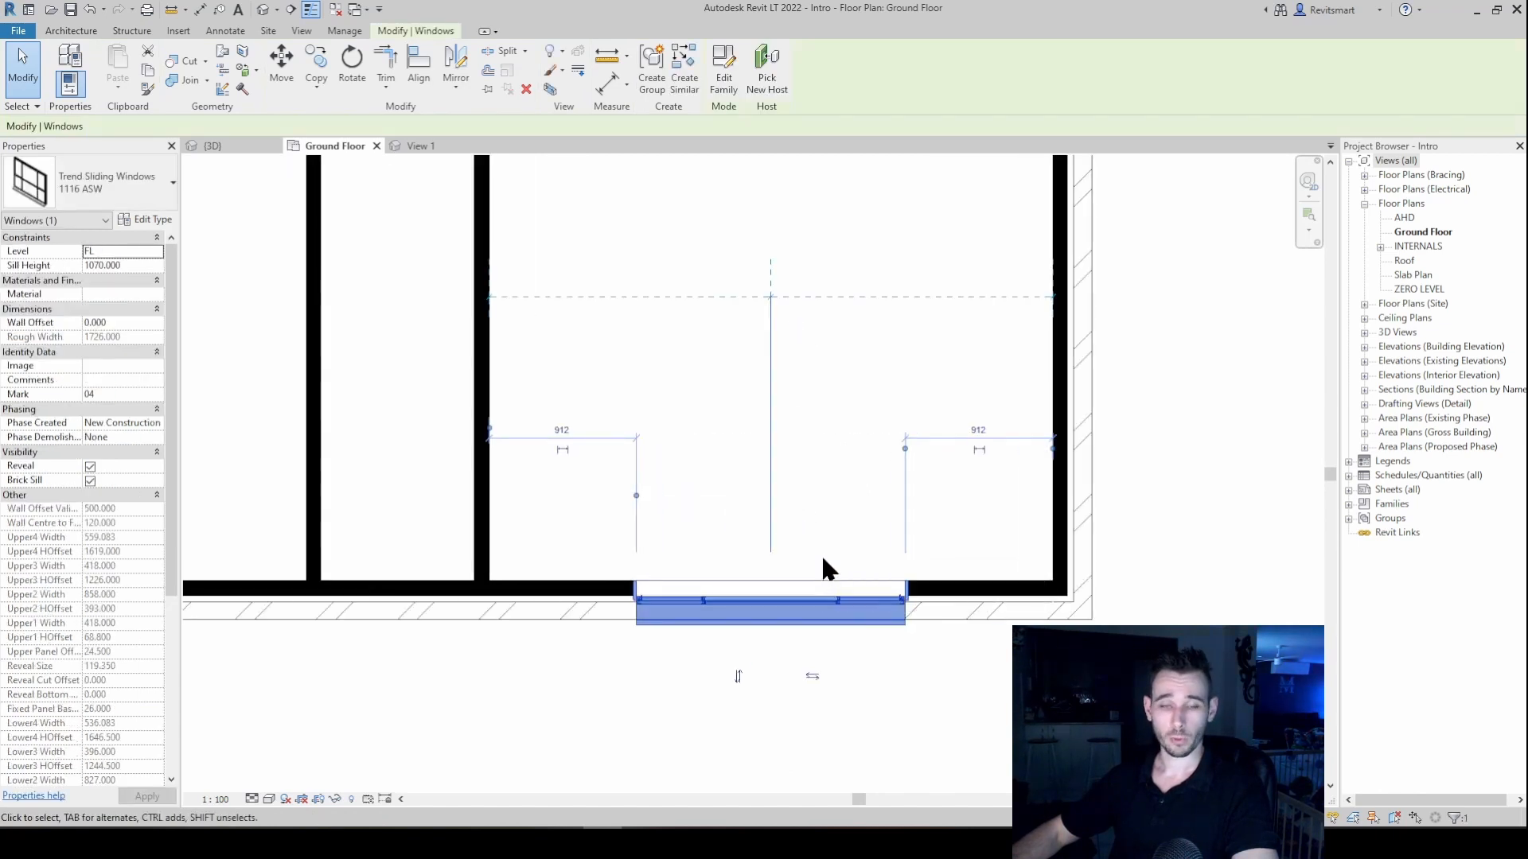
{"action": "scroll", "coordinate": [859, 557], "scroll_direction": "down", "scroll_amount": 2}
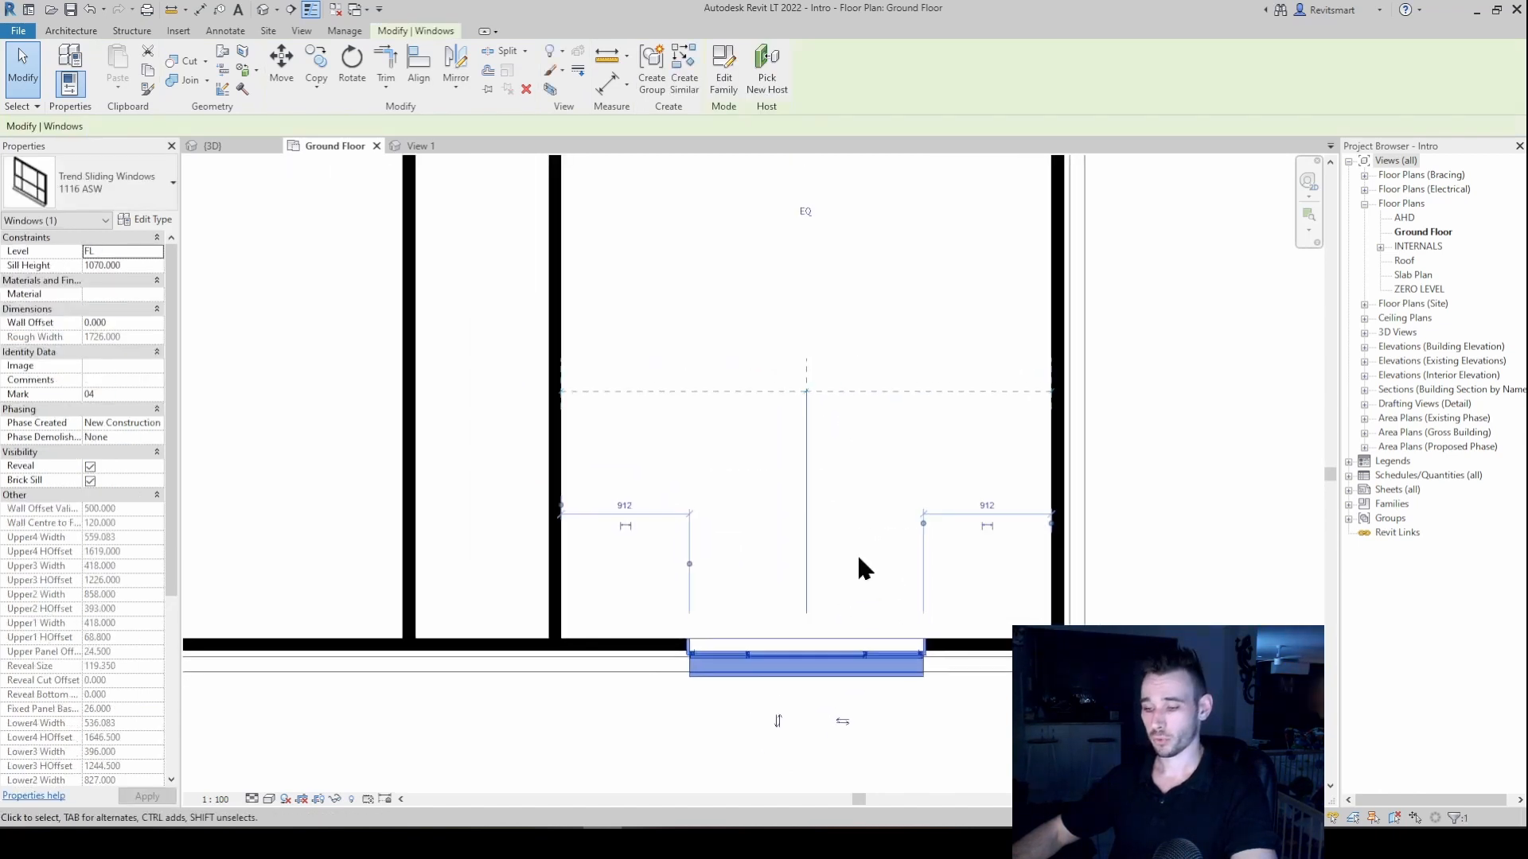
{"action": "scroll", "coordinate": [868, 502], "scroll_direction": "down", "scroll_amount": 2}
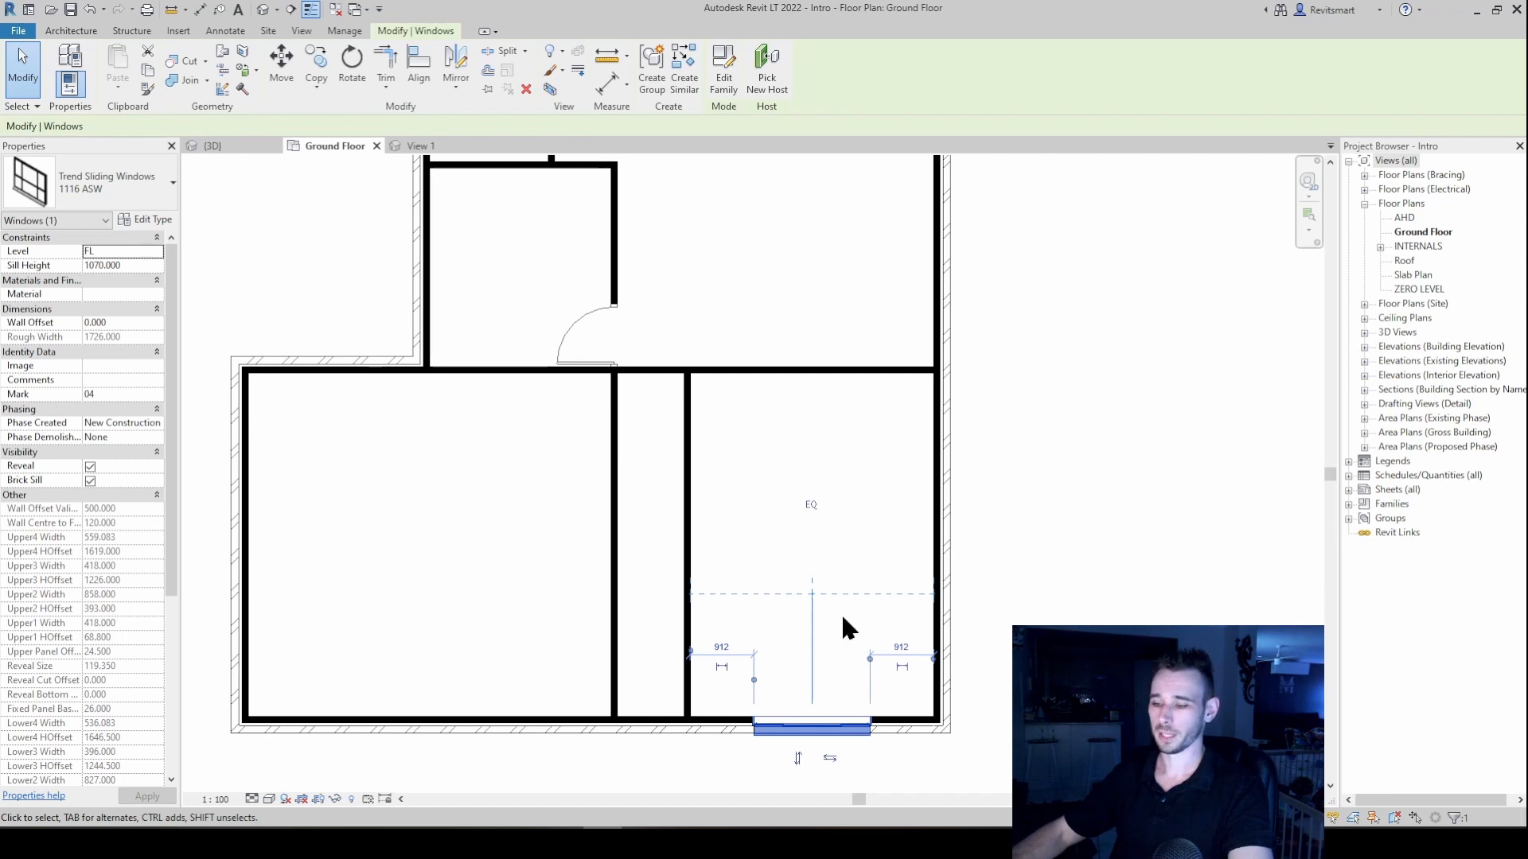
{"action": "scroll", "coordinate": [828, 598], "scroll_direction": "up", "scroll_amount": 2}
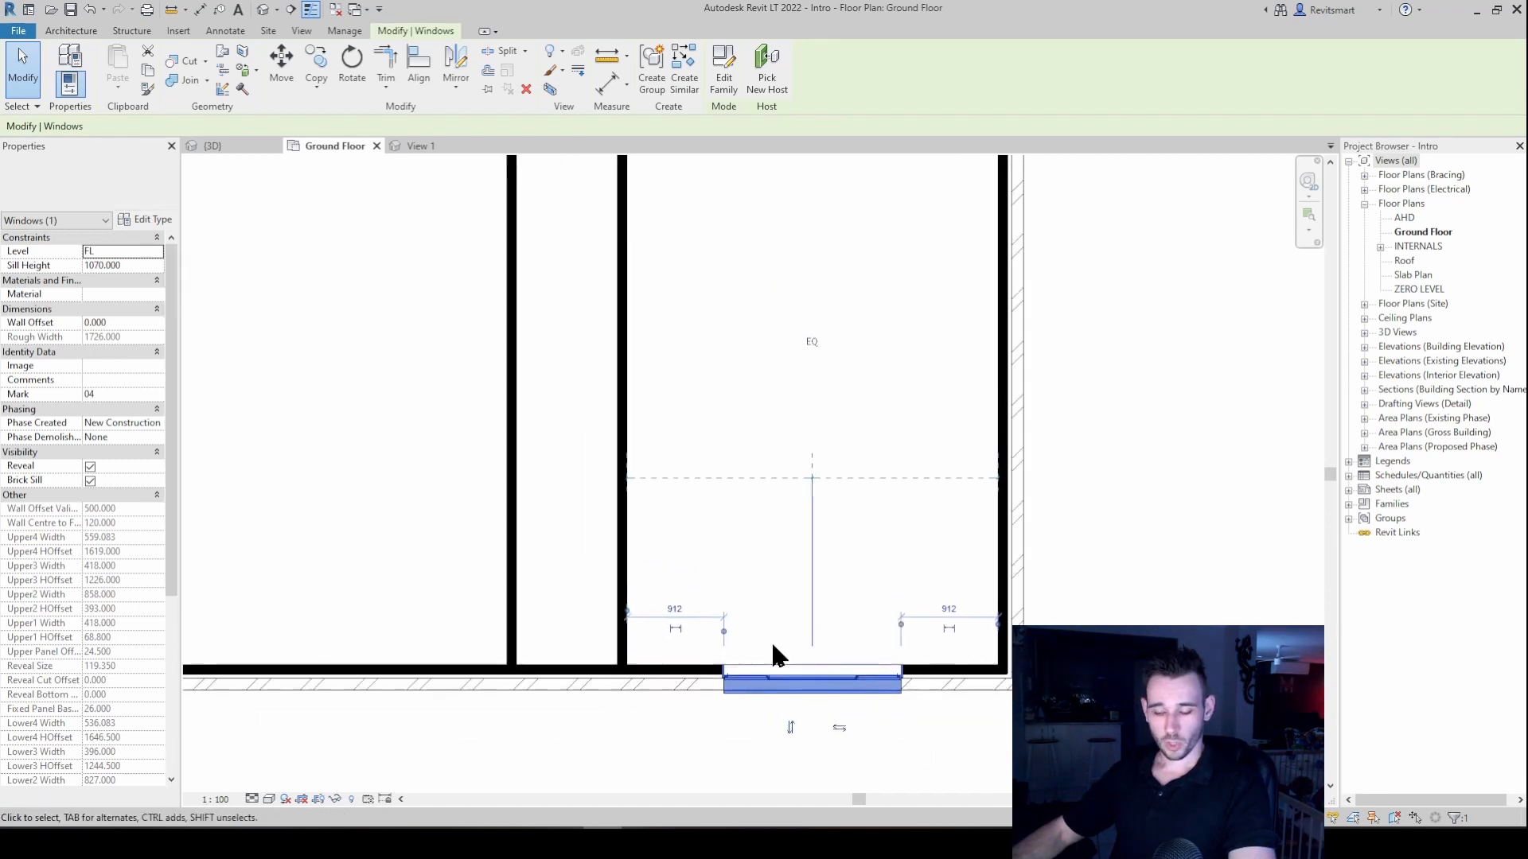
{"action": "scroll", "coordinate": [771, 641], "scroll_direction": "down", "scroll_amount": 2}
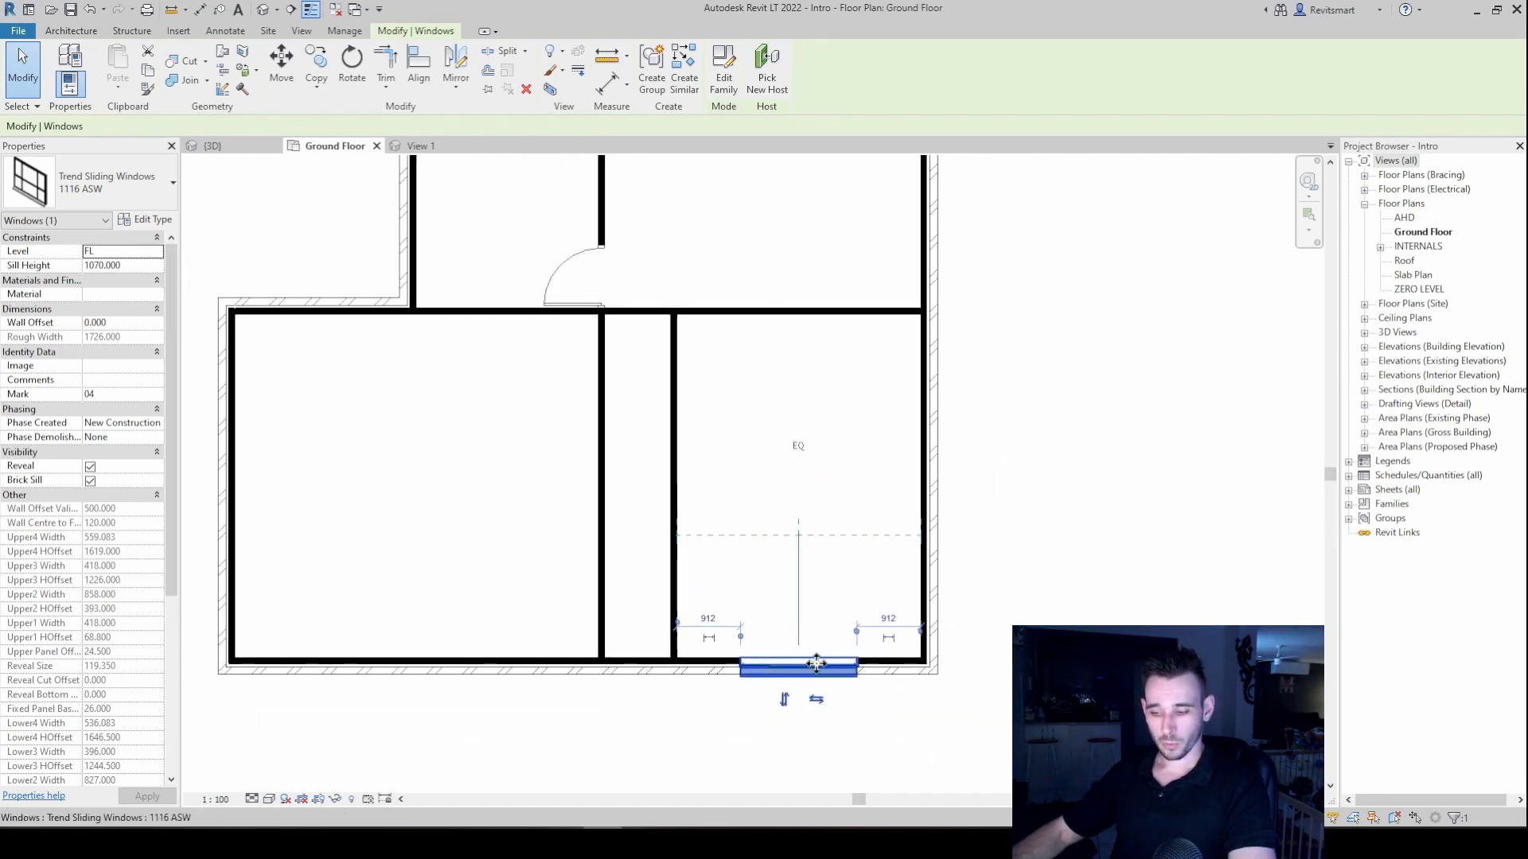
{"action": "scroll", "coordinate": [135, 649], "scroll_direction": "down", "scroll_amount": 5}
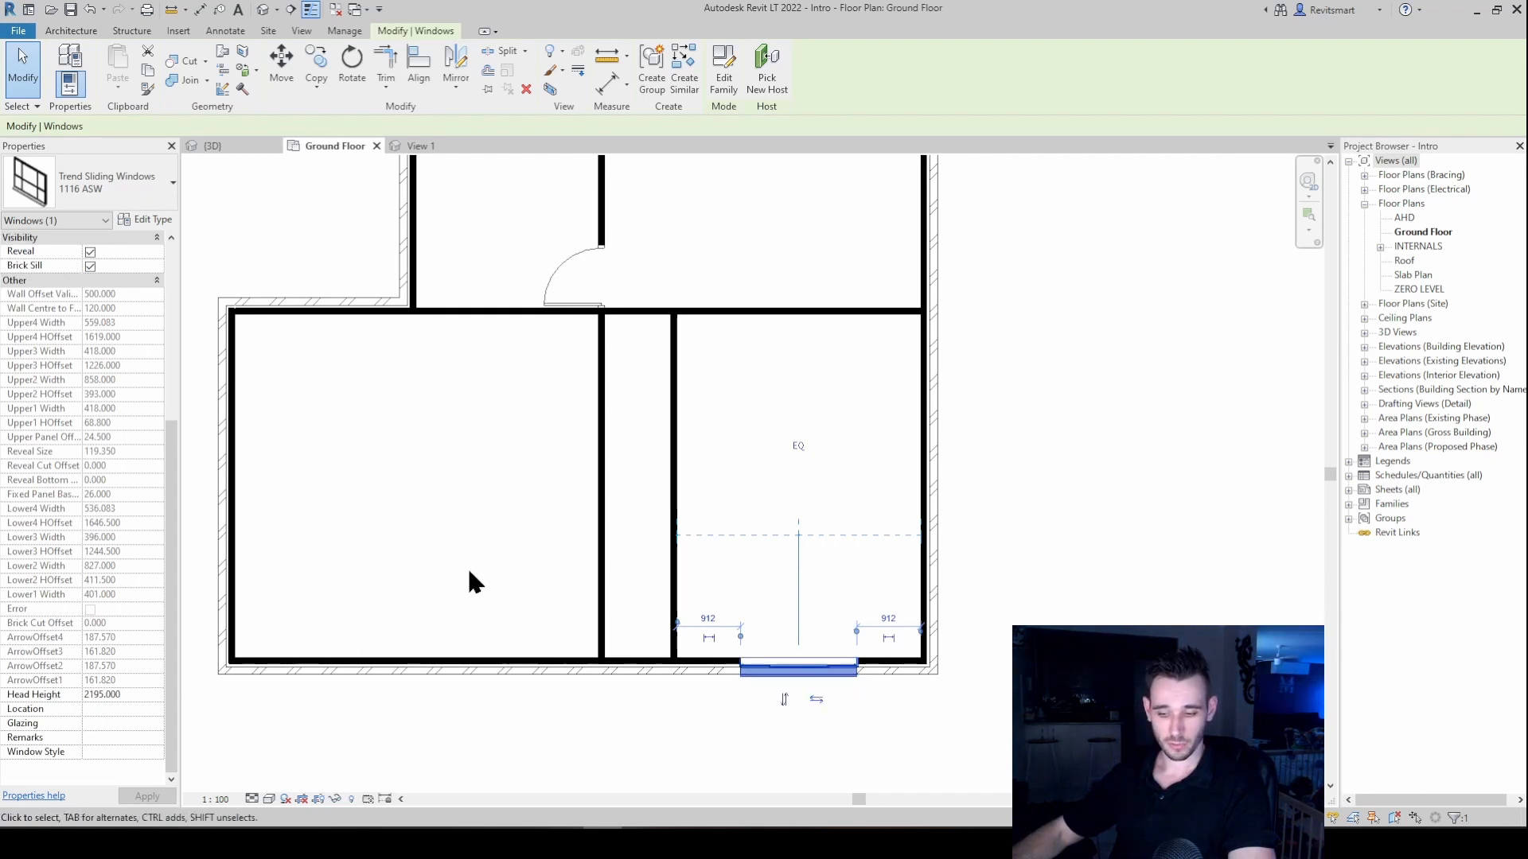
{"action": "scroll", "coordinate": [517, 593], "scroll_direction": "down", "scroll_amount": 2}
{"action": "left_click", "coordinate": [140, 695]}
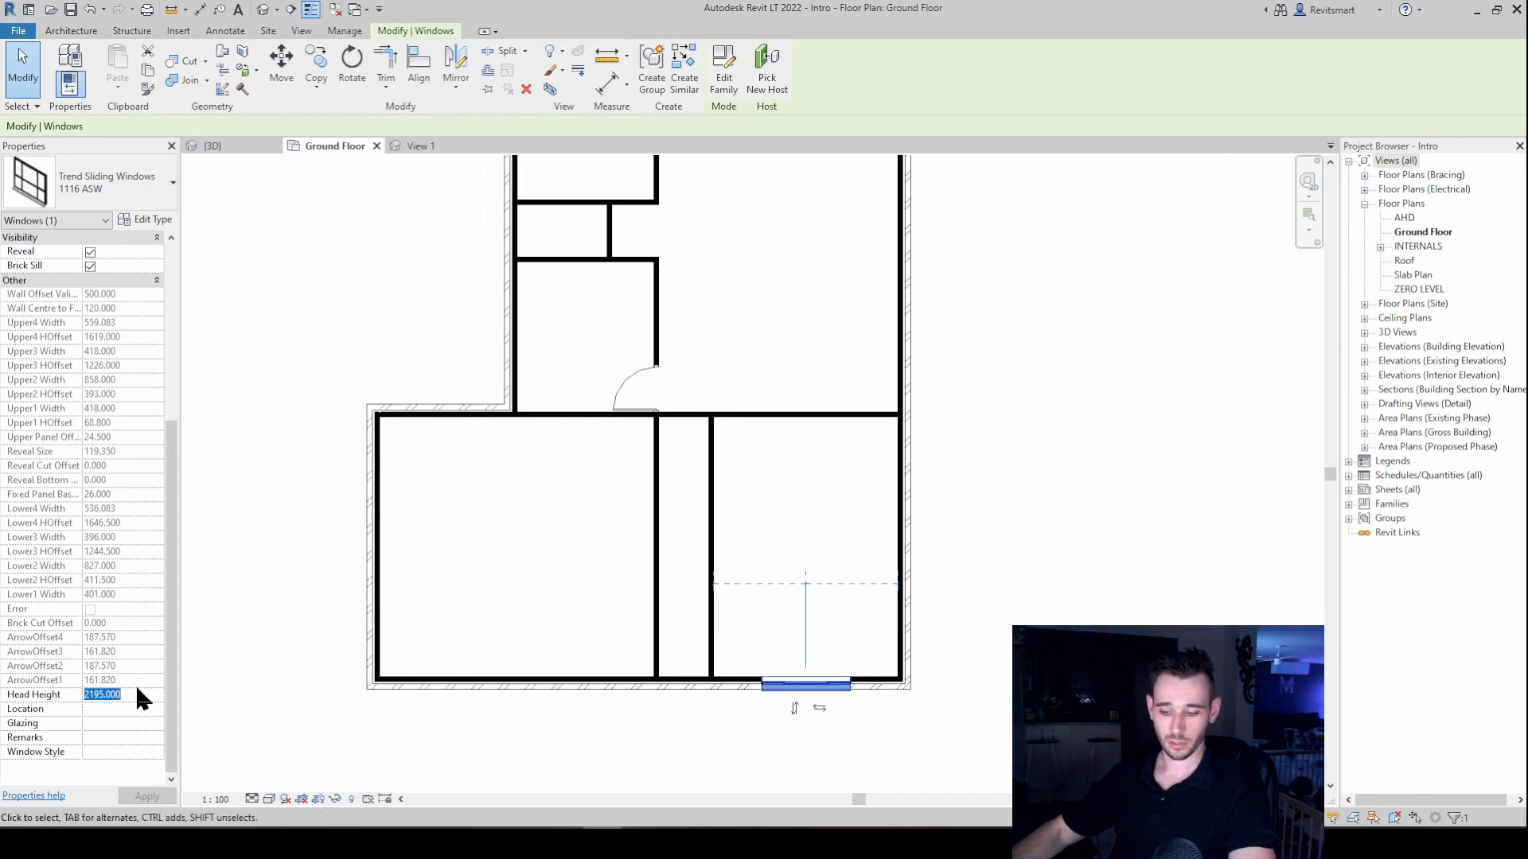
{"action": "type", "text": "215"}
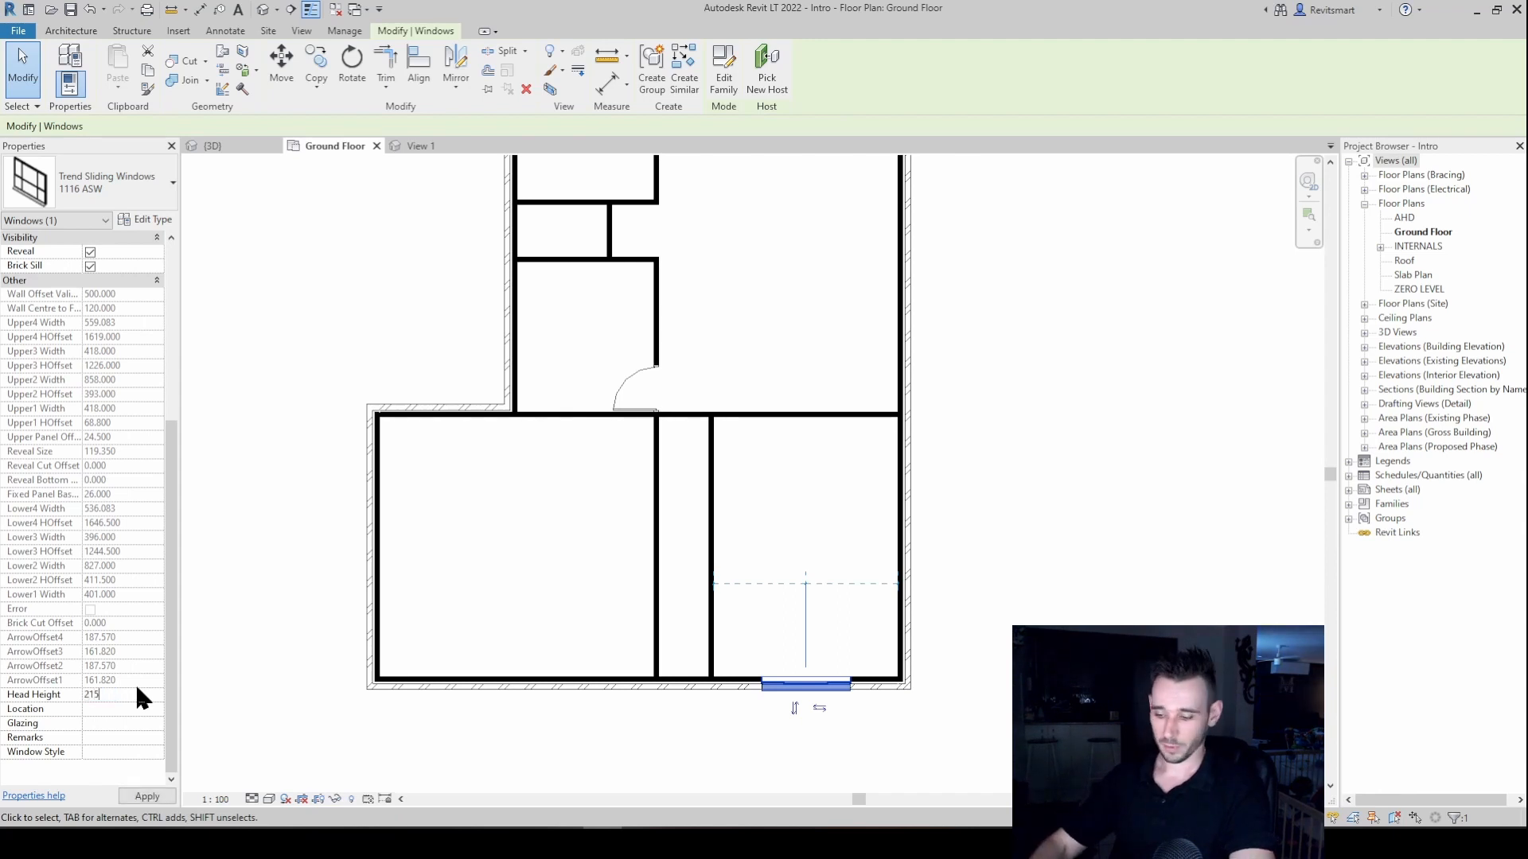
{"action": "type", "text": "0"}
{"action": "key", "text": "Return"}
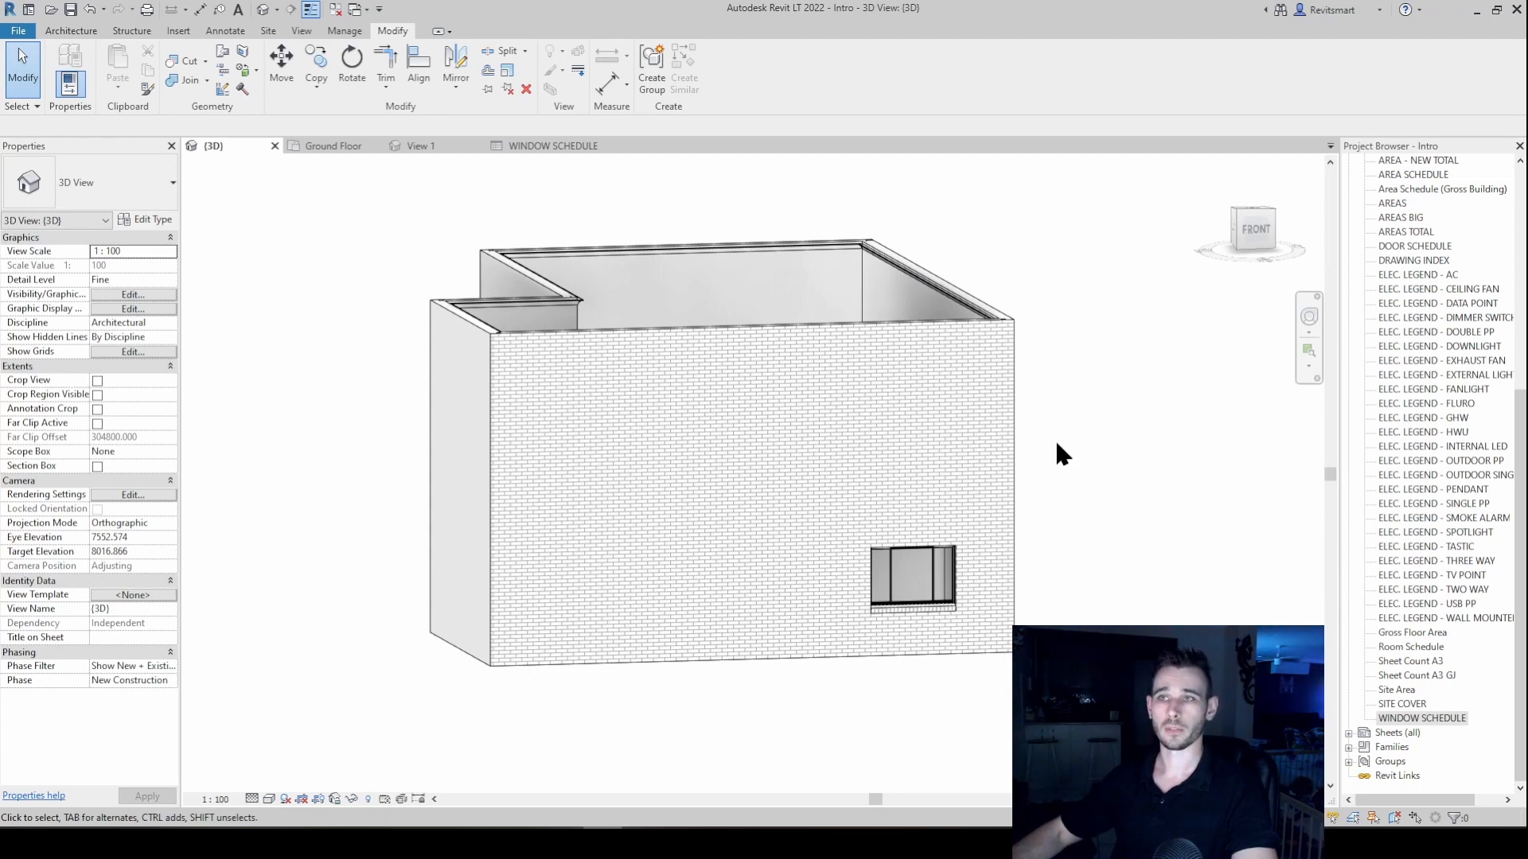
- Examine the building's front brick wall and its sliding window from a higher angle in the 3D view
{"action": "middle_click_drag", "start_coordinate": [1030, 409], "coordinate": [846, 455], "text": "shift"}
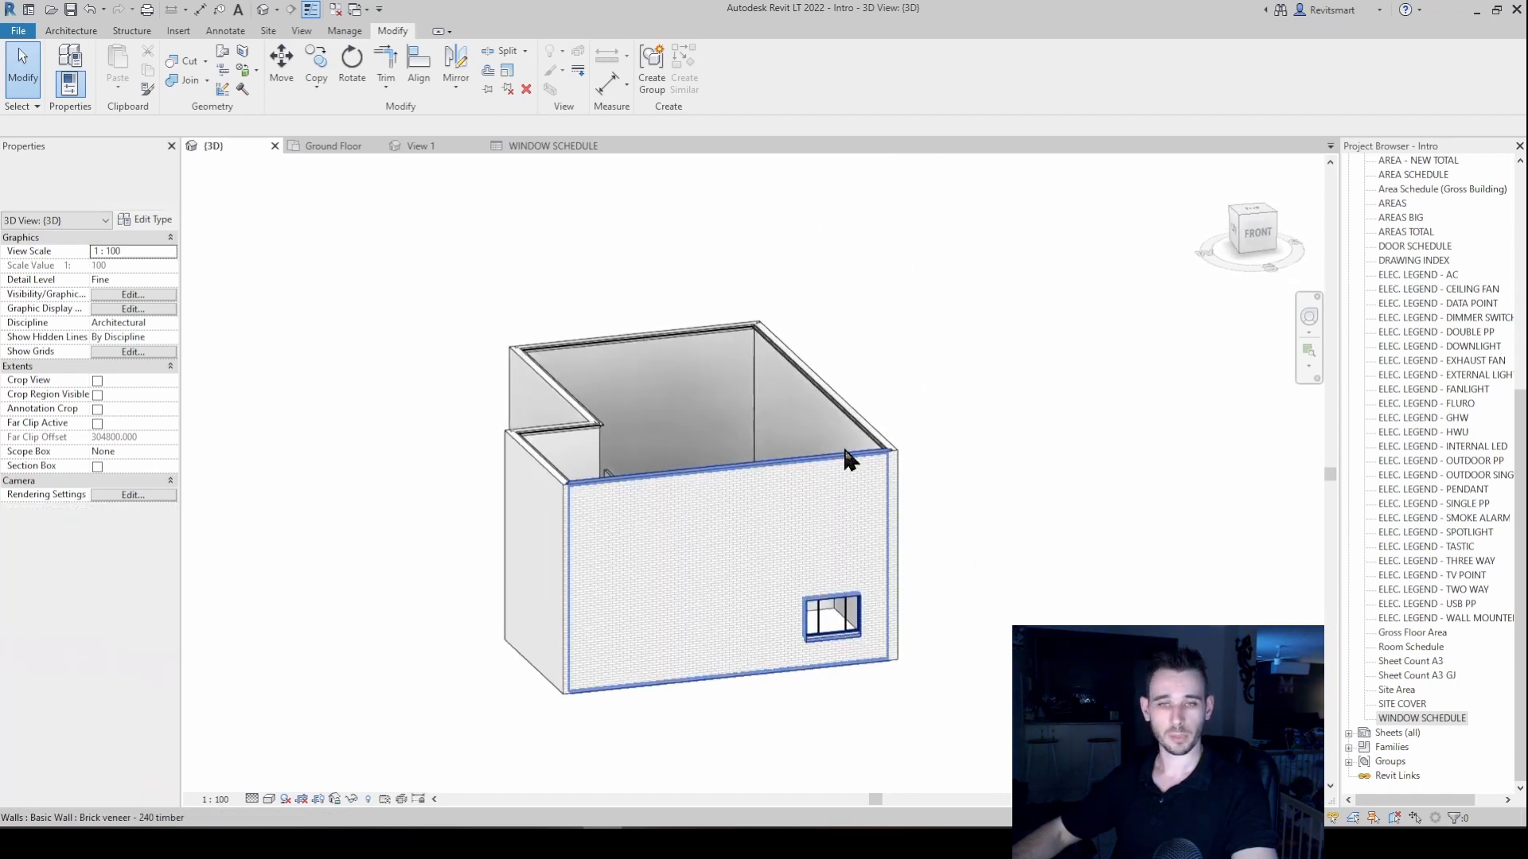